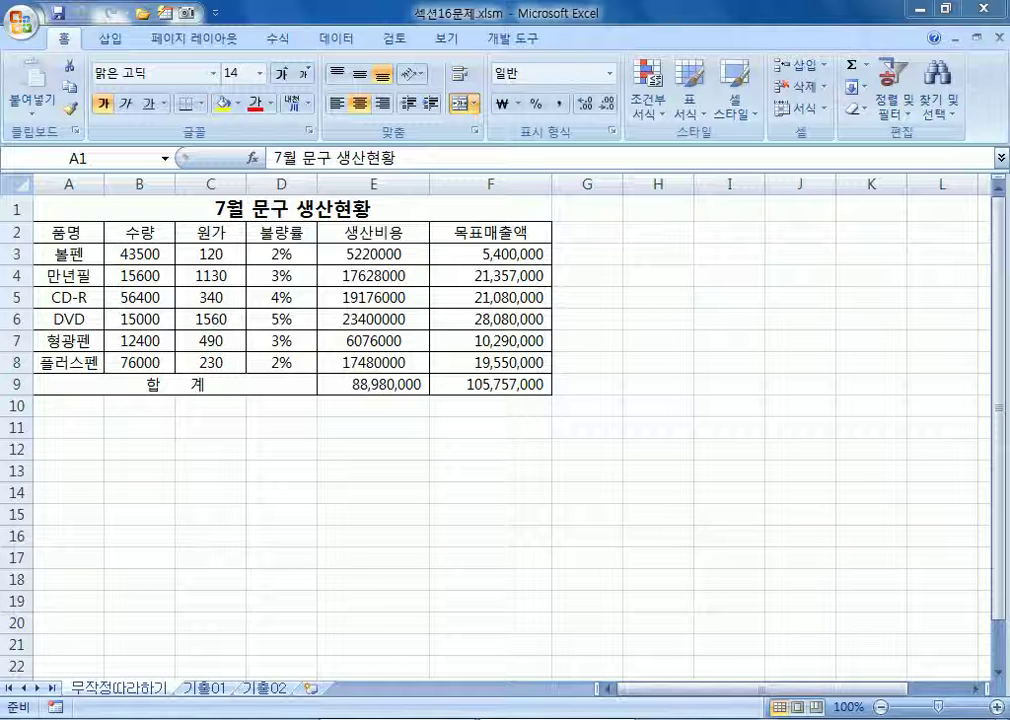
Select the 품명, 불량률 and 생산비용 data with their headers, ranges A2:A8 and D2:E8 together
click(55, 205)
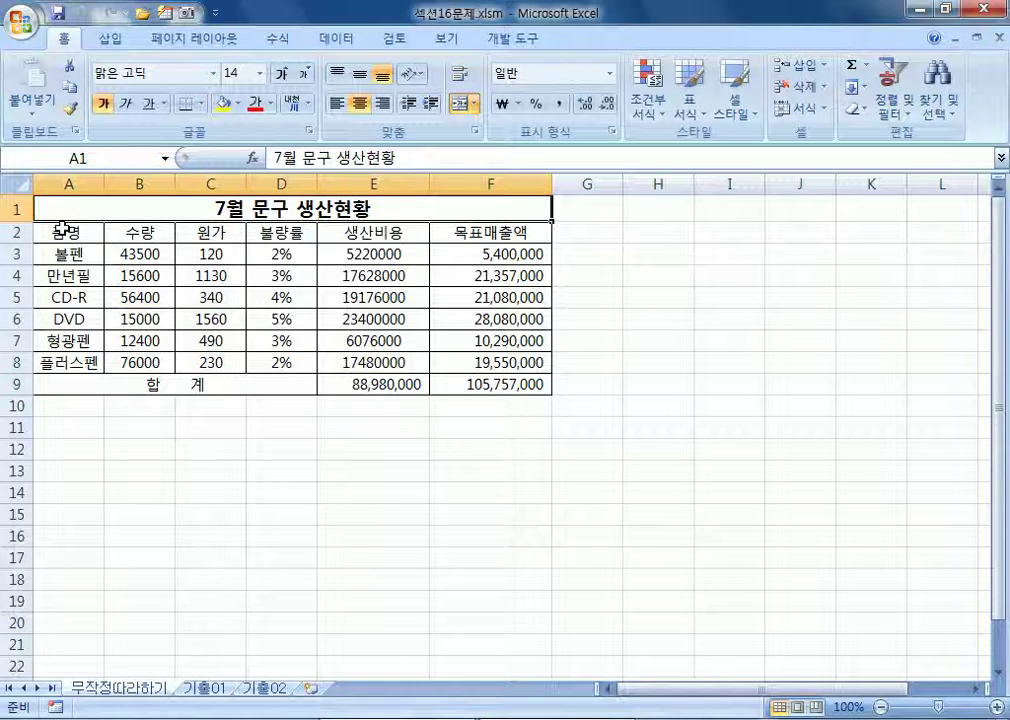
drag(65, 236, 74, 360)
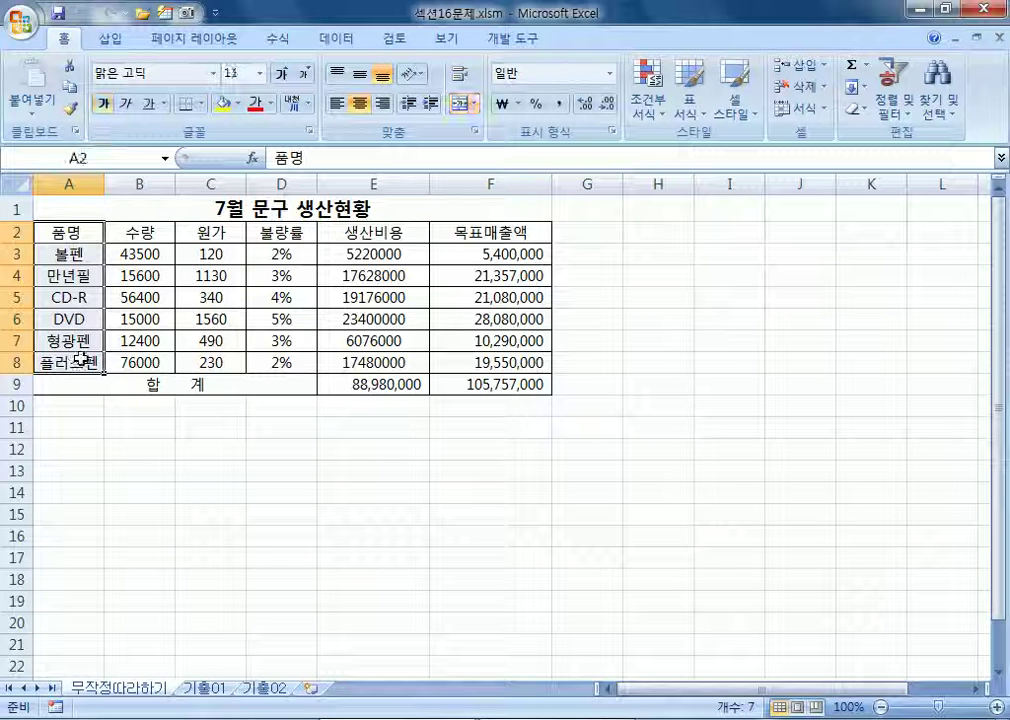
drag(284, 234, 361, 356)
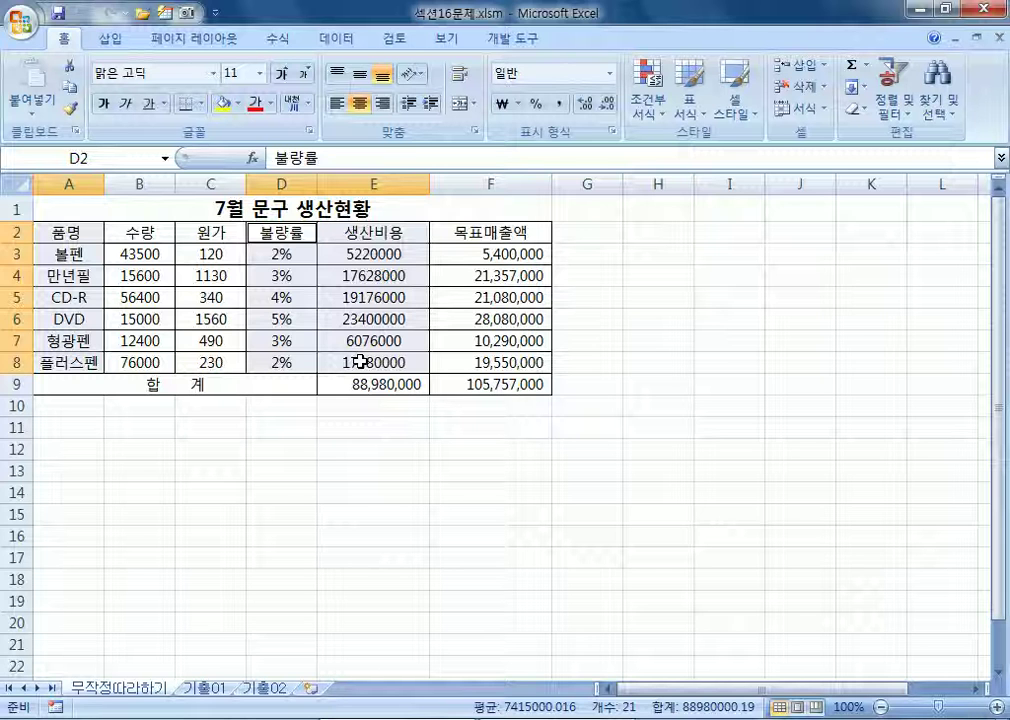
Insert a 2-D clustered column chart from the selected ranges, and delete that chart
click(105, 44)
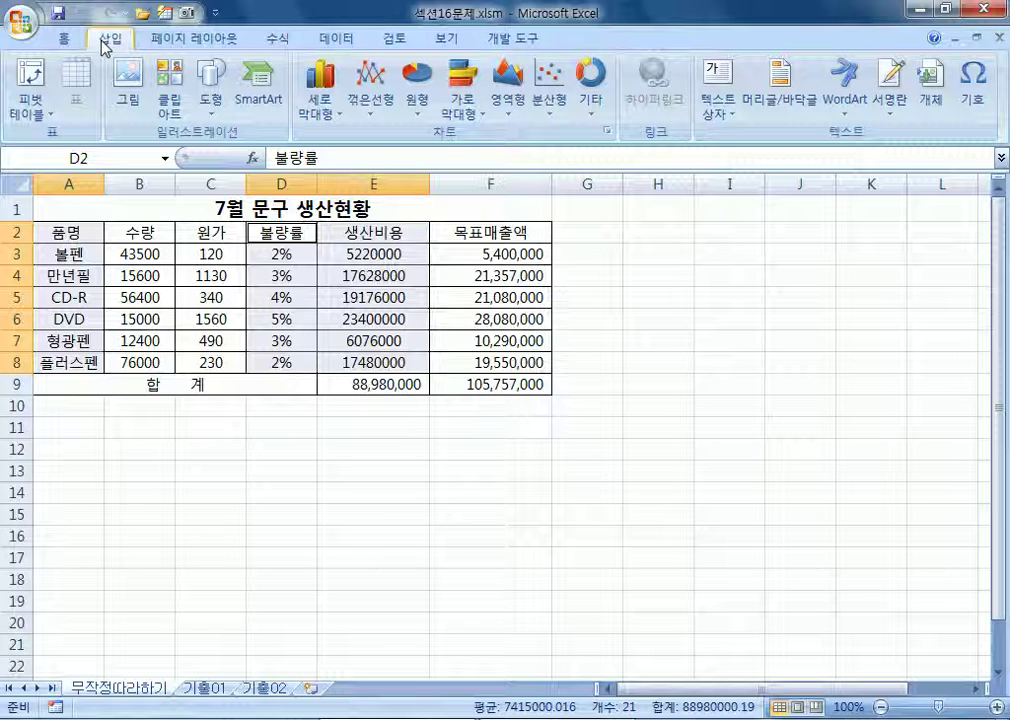
click(385, 108)
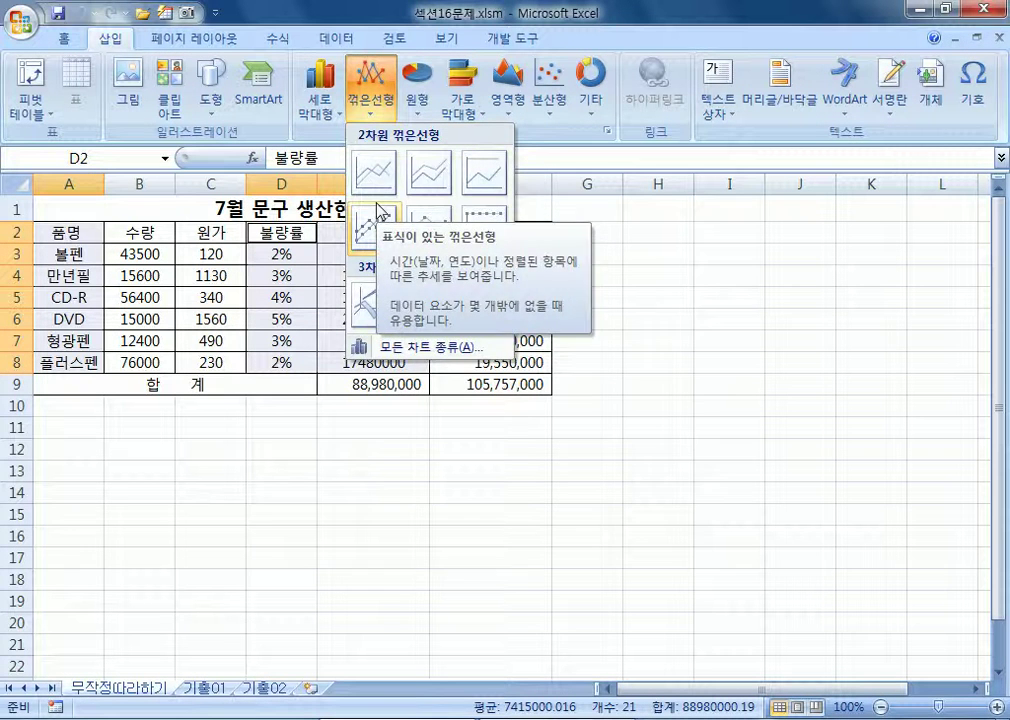
click(320, 95)
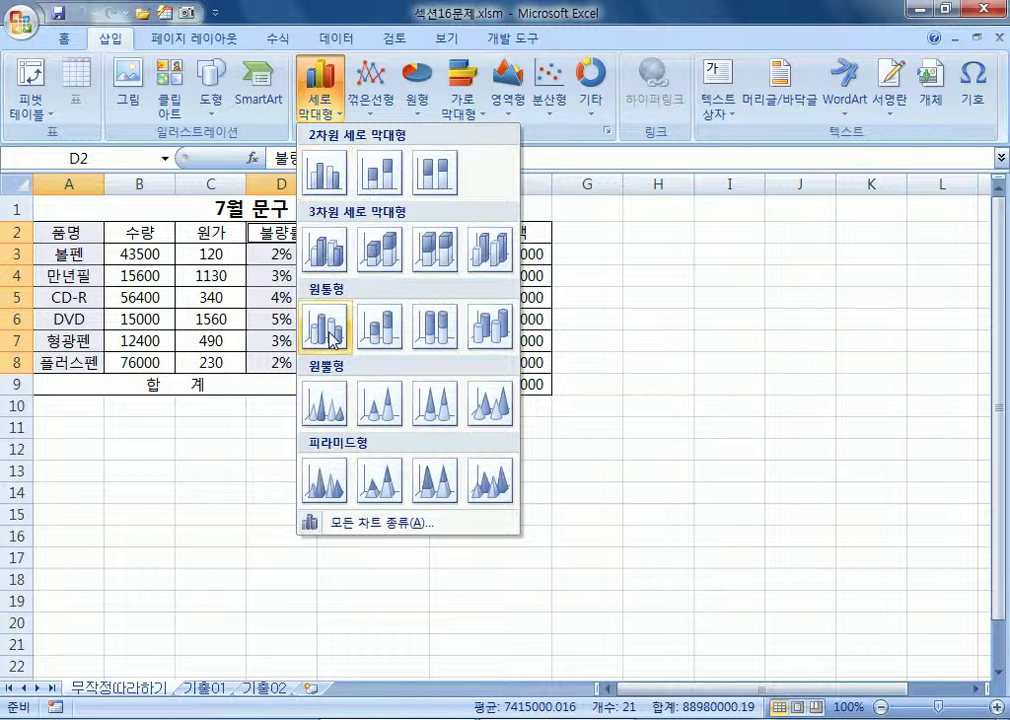
click(334, 182)
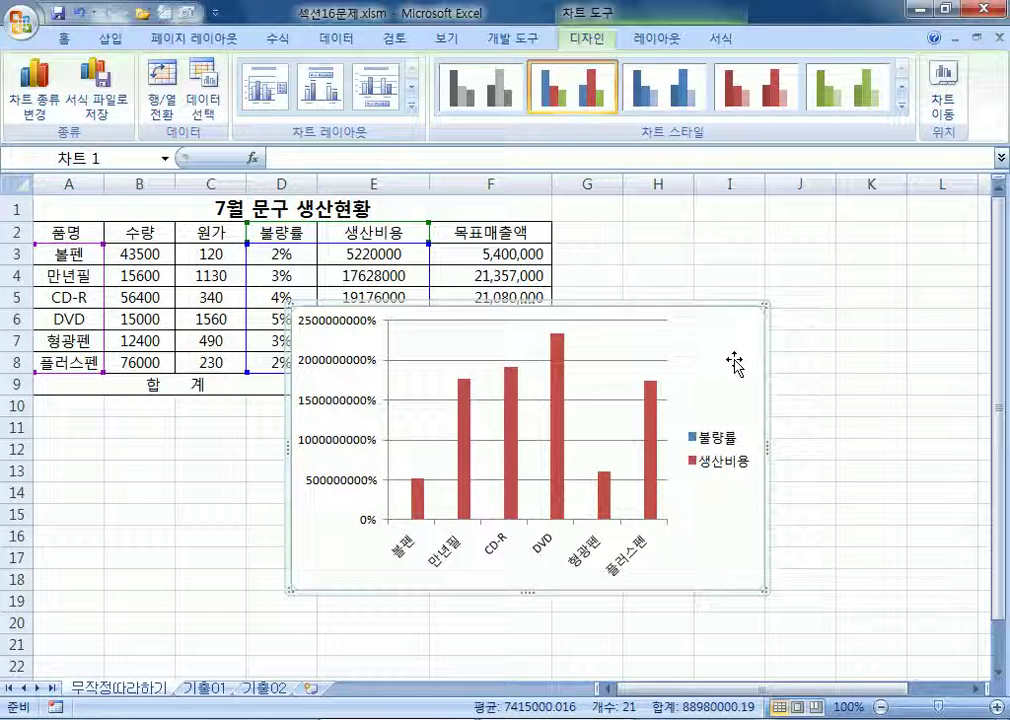
drag(730, 361, 676, 355)
key(Delete)
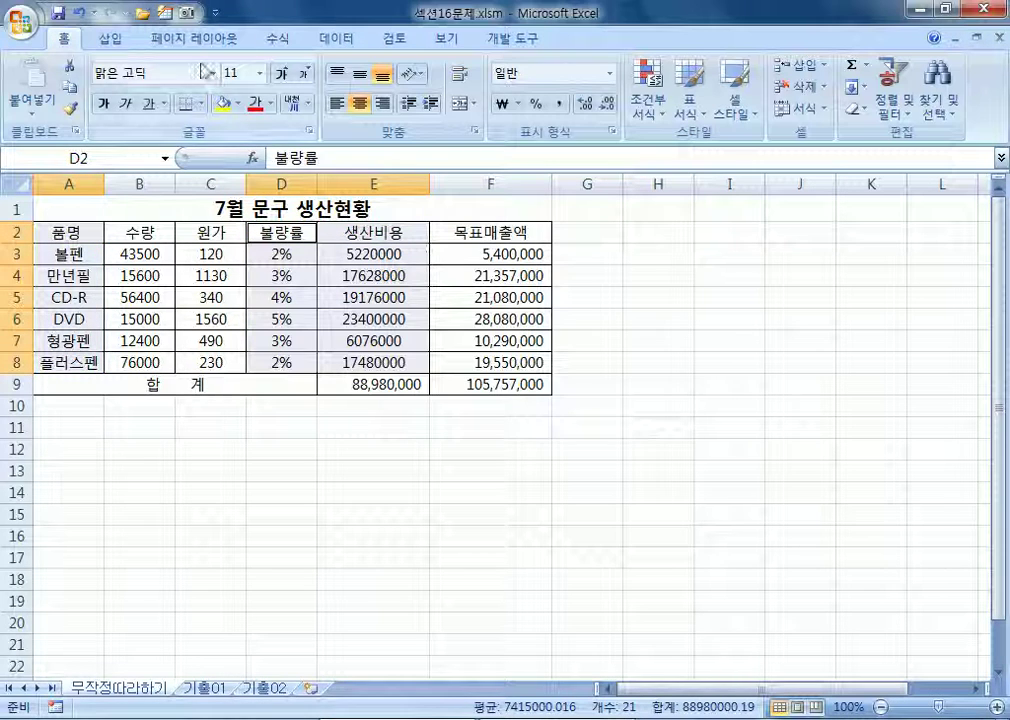
Insert a 2-D line chart with markers (표식이 있는 꺾은선형) from the selected ranges
click(108, 38)
click(363, 100)
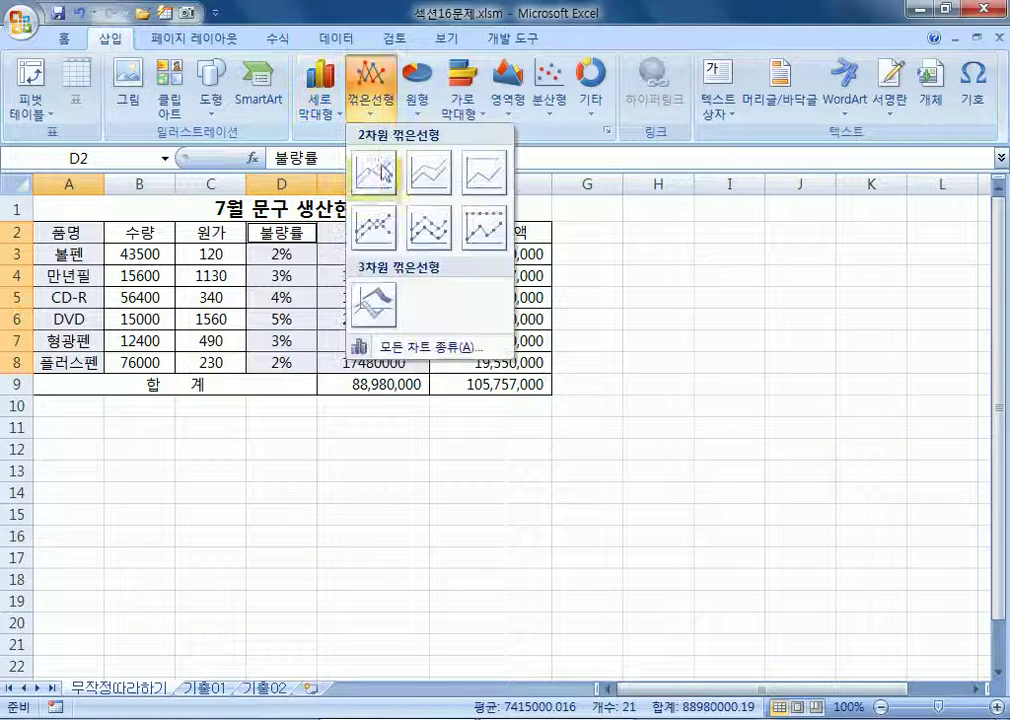
click(378, 232)
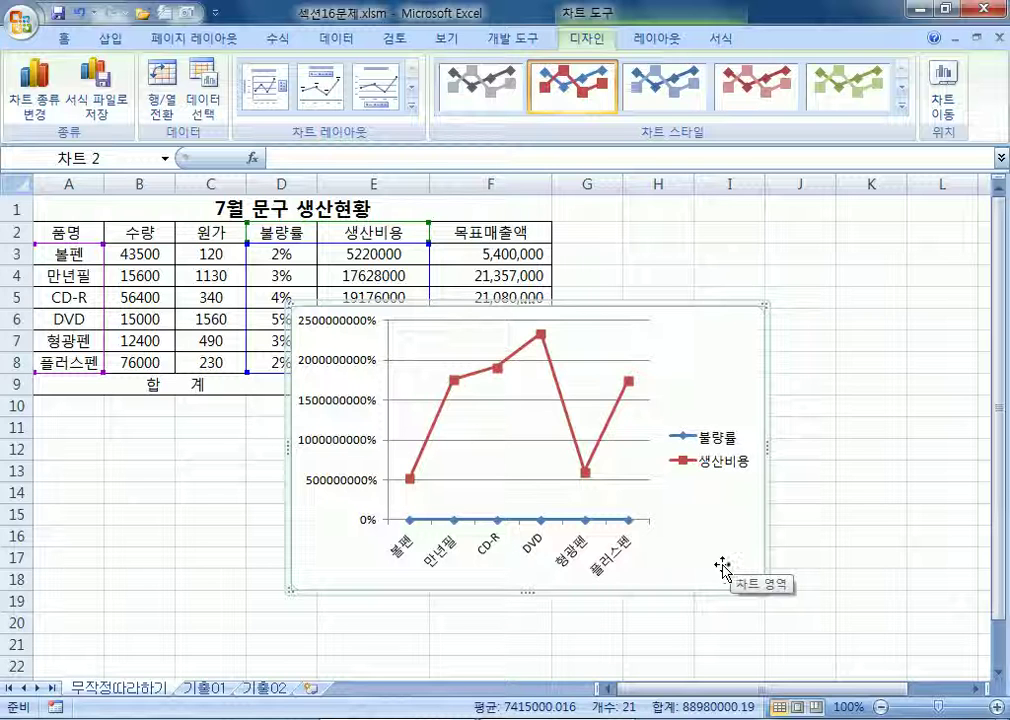
click(571, 434)
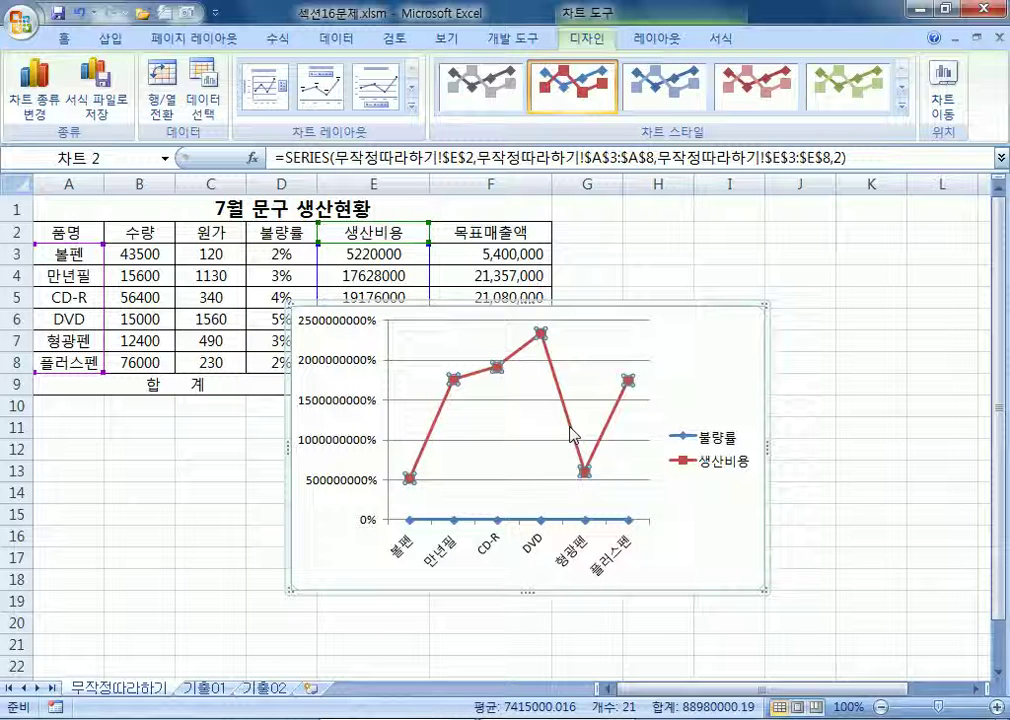
click(650, 38)
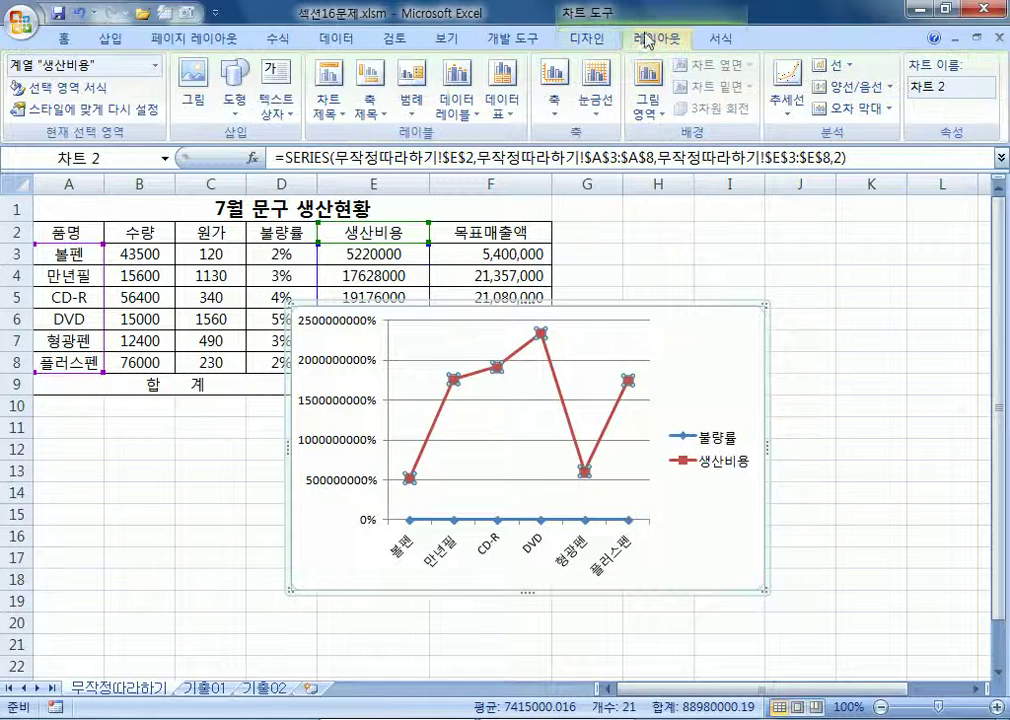
click(585, 40)
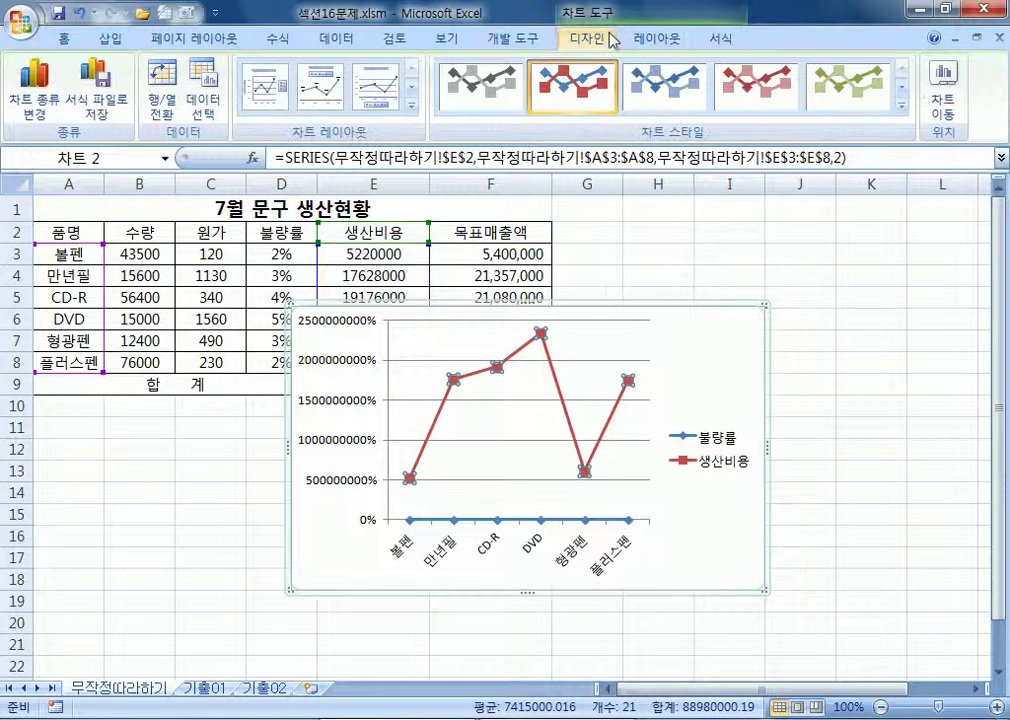
click(633, 40)
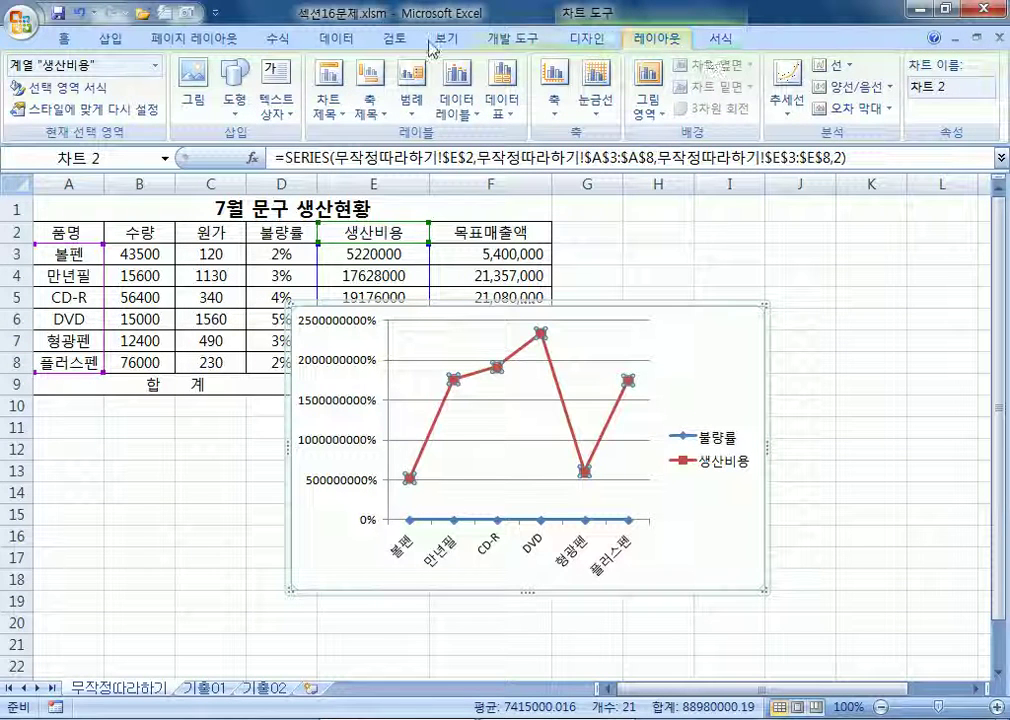
click(85, 90)
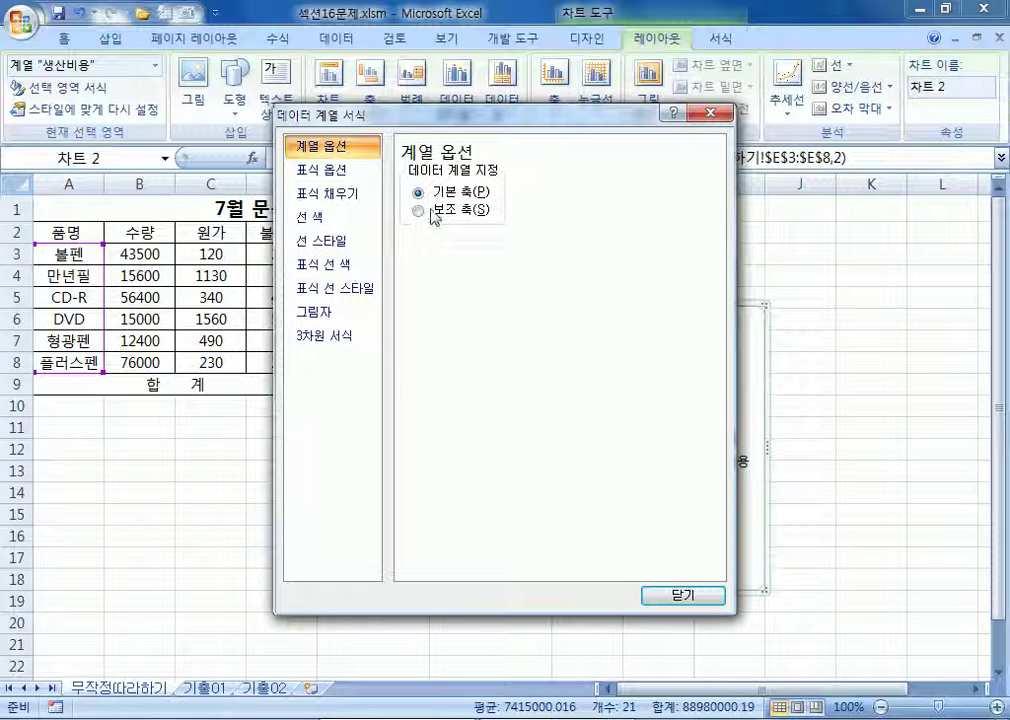
click(713, 112)
Plot the 생산비용 series on the secondary axis (보조 축) and move the series formatting dialog clear of the chart
right_click(620, 403)
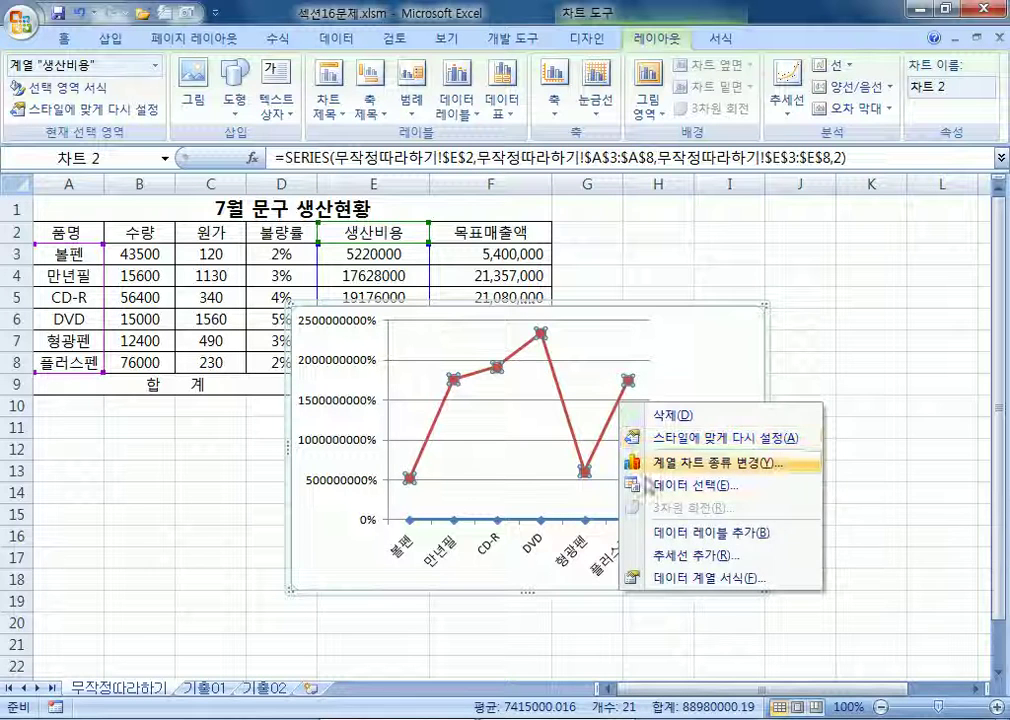
click(648, 554)
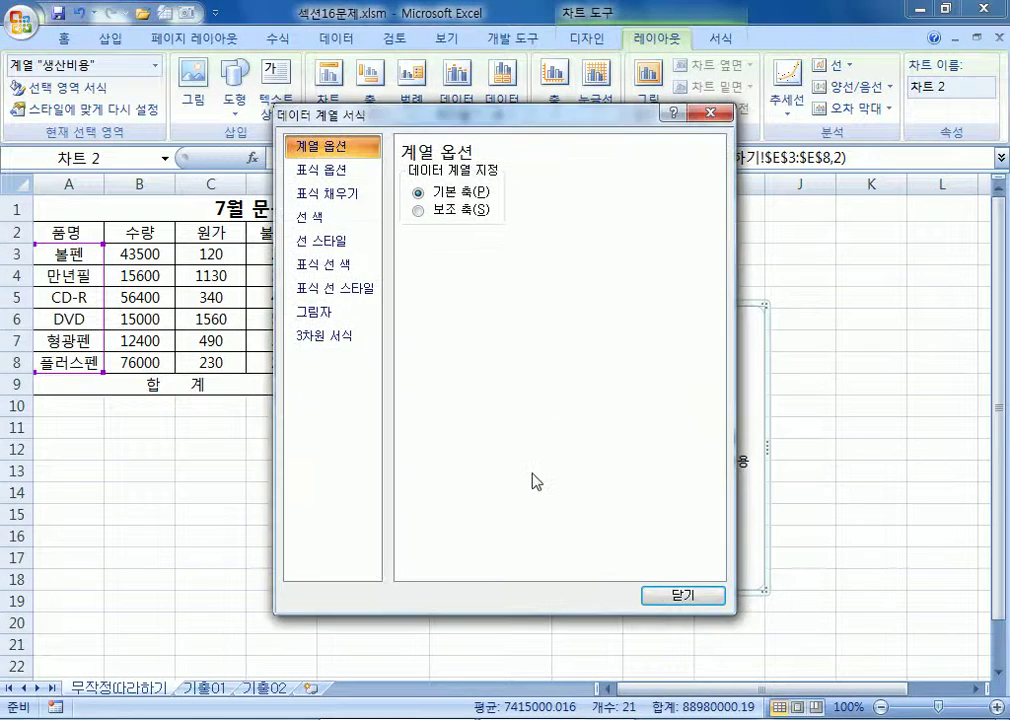
click(420, 210)
drag(355, 114, 795, 517)
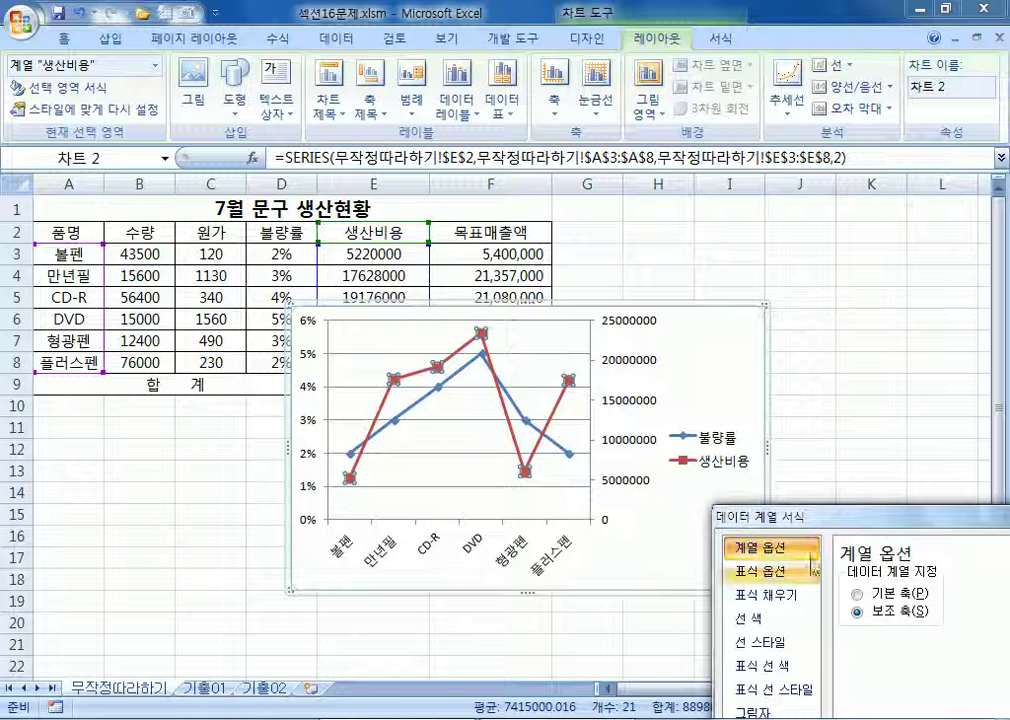
drag(820, 520, 867, 154)
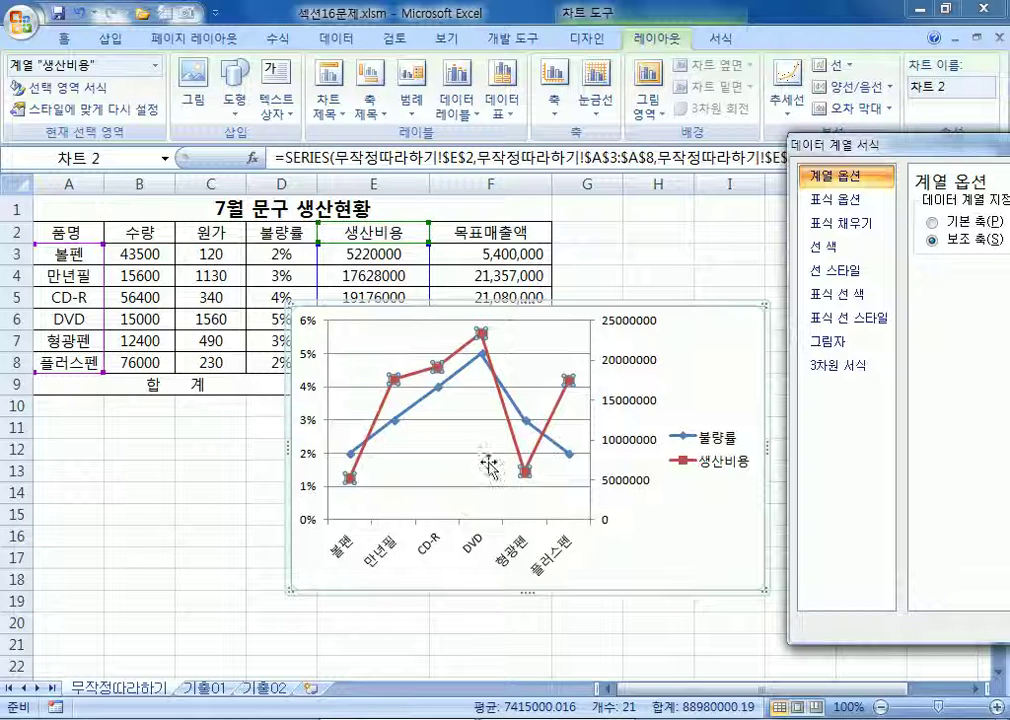
Change only the 불량률 series to a 2-D clustered column, leaving 생산비용 as a line with markers
click(534, 429)
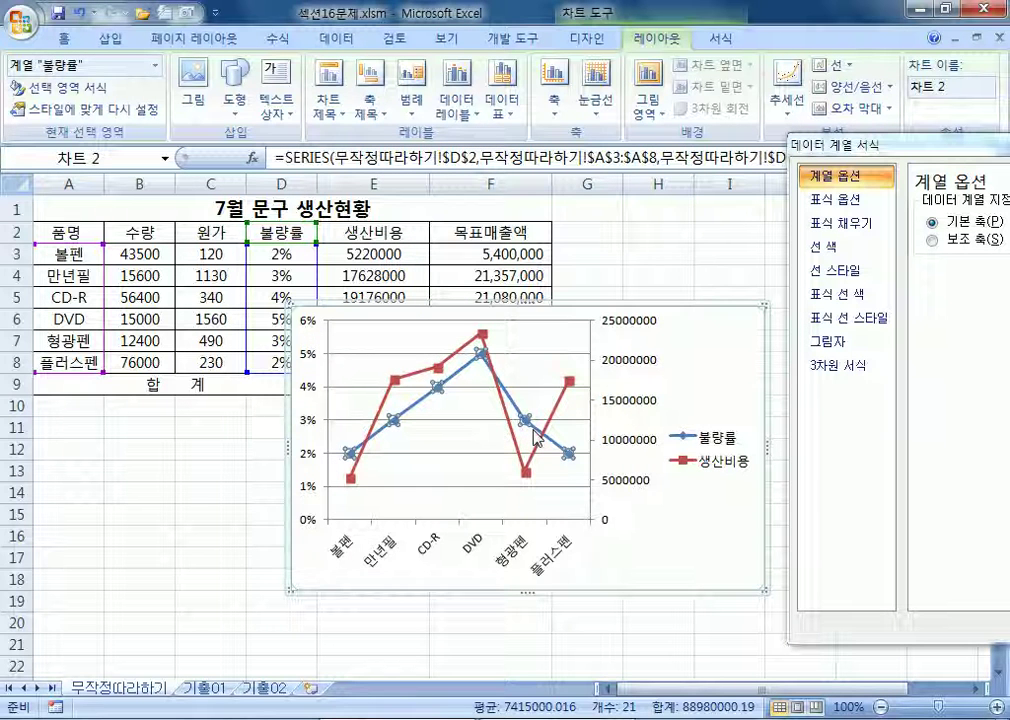
right_click(534, 432)
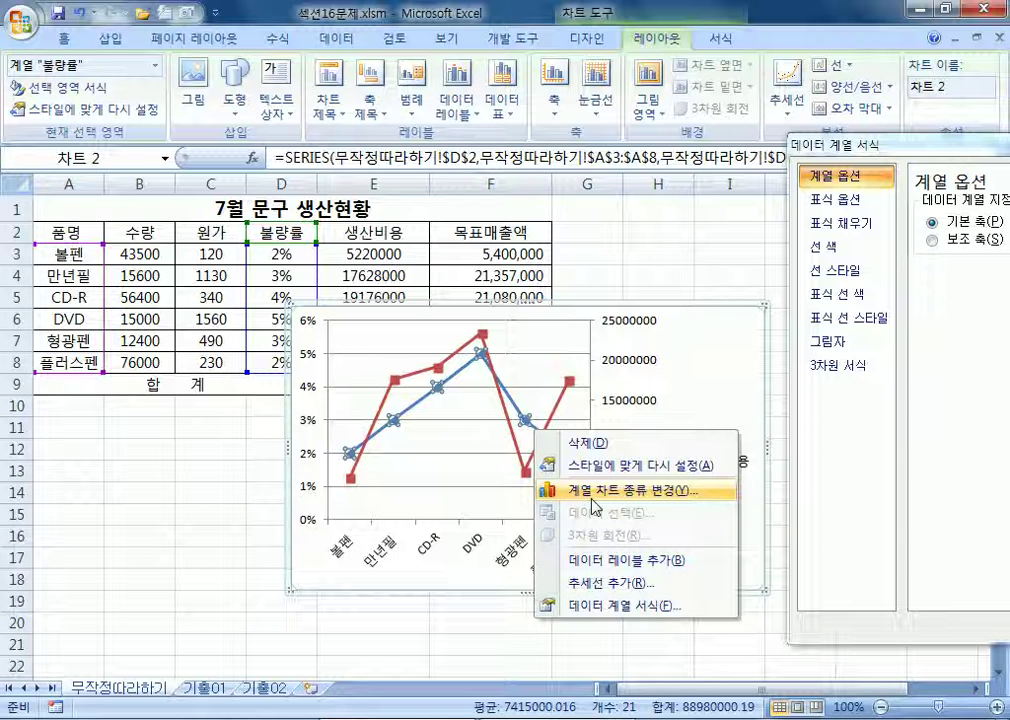
click(584, 39)
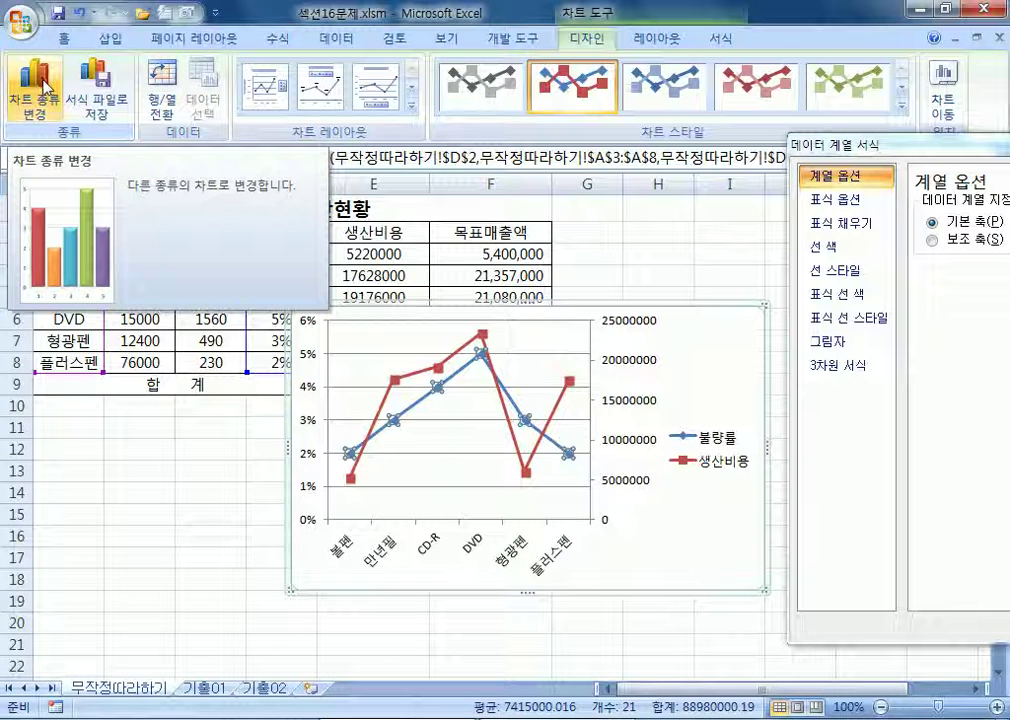
right_click(527, 421)
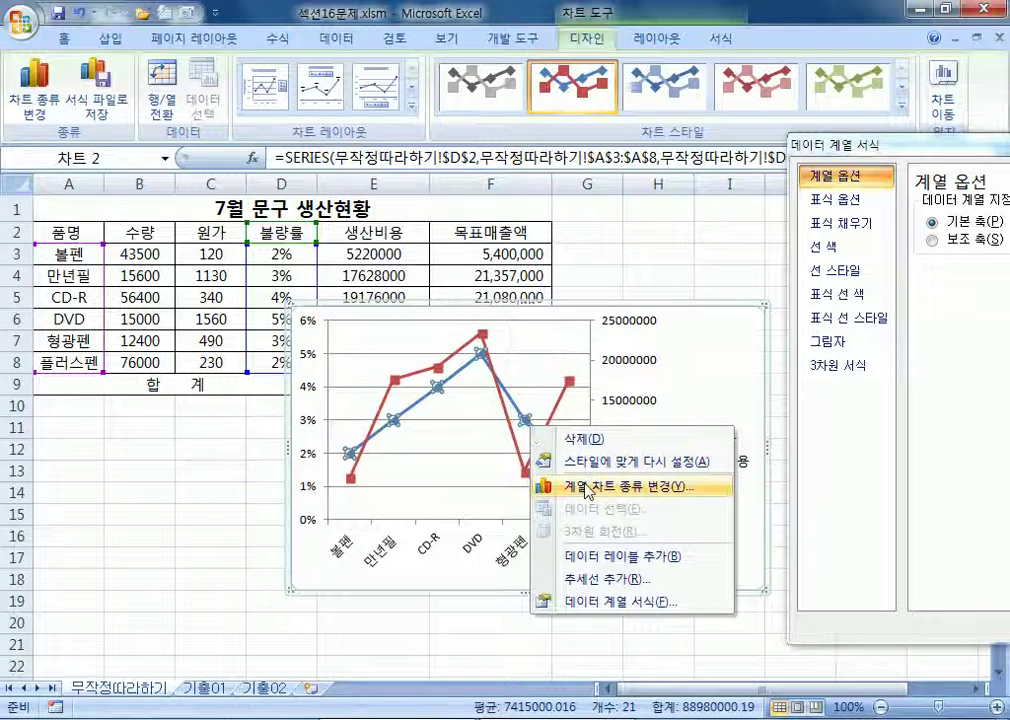
click(587, 488)
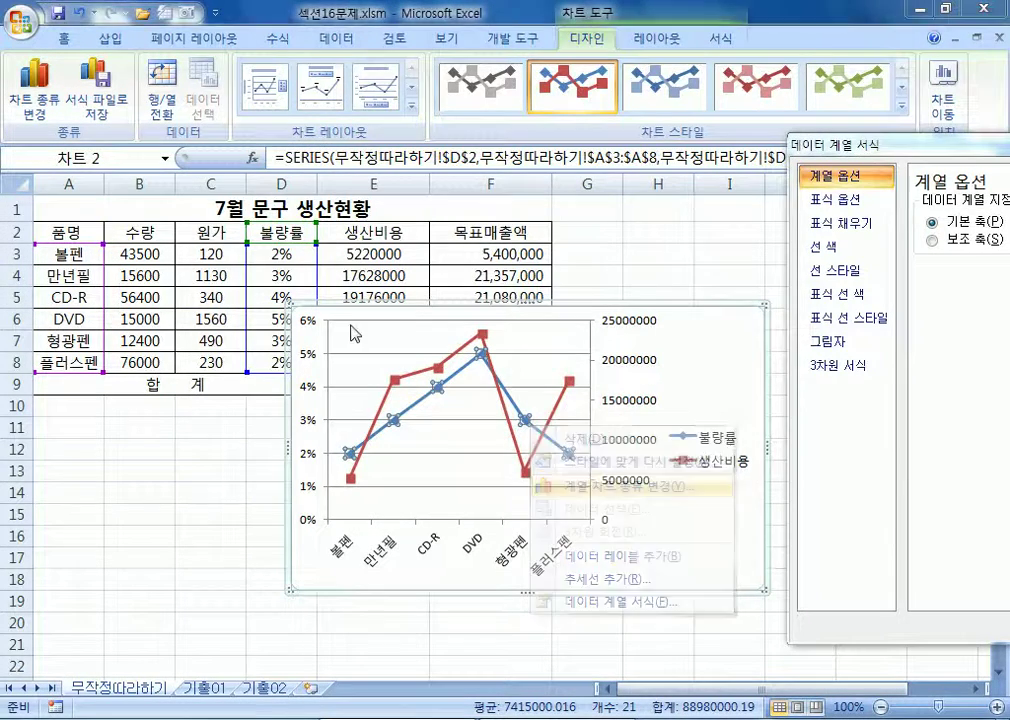
click(908, 479)
click(32, 88)
click(367, 102)
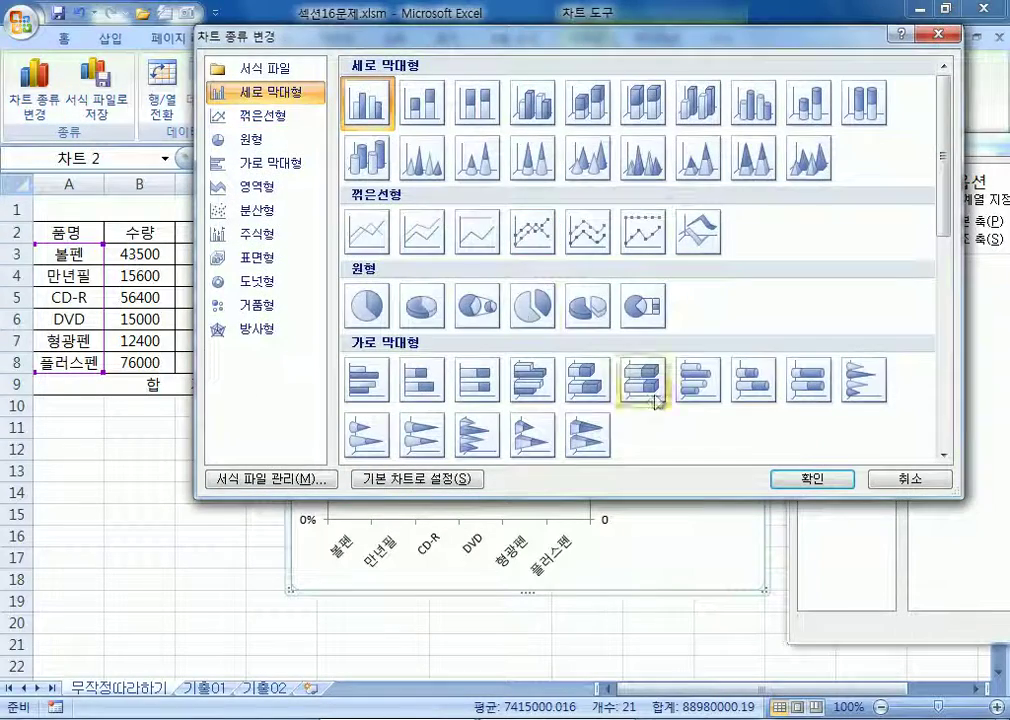
click(790, 479)
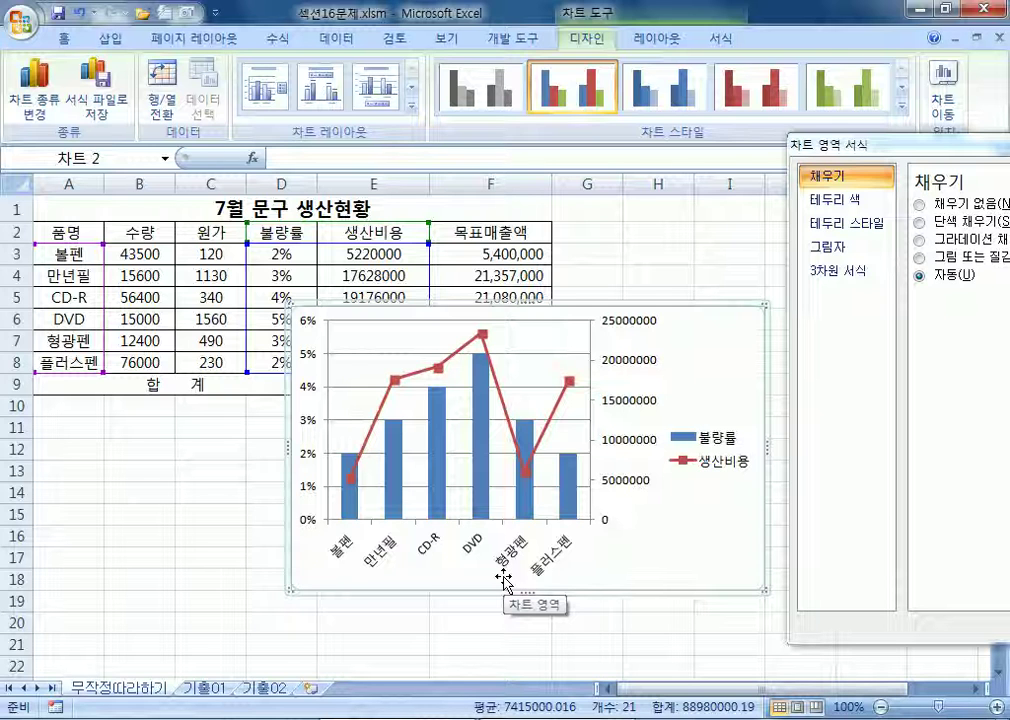
Add a chart title above the plot using the 차트 위 option
click(656, 38)
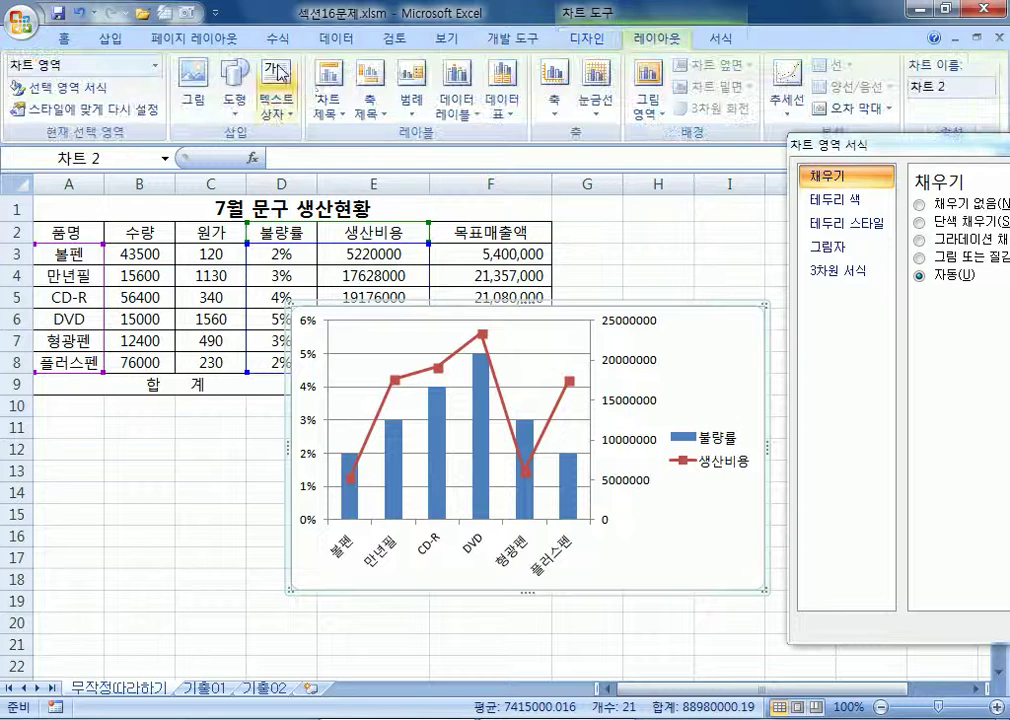
click(328, 100)
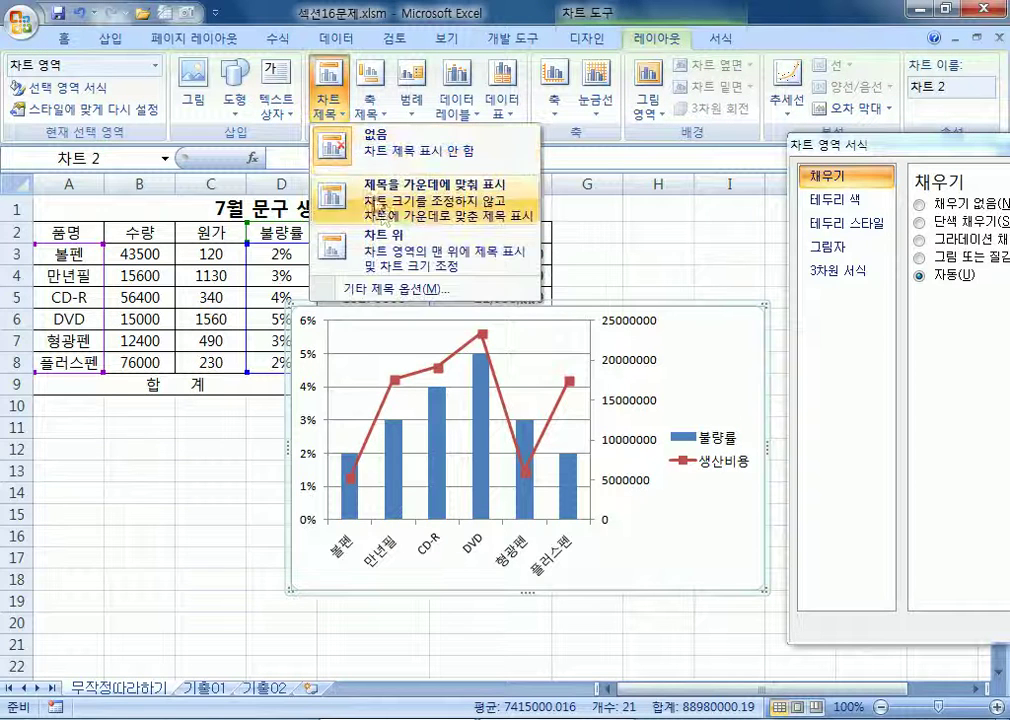
click(386, 245)
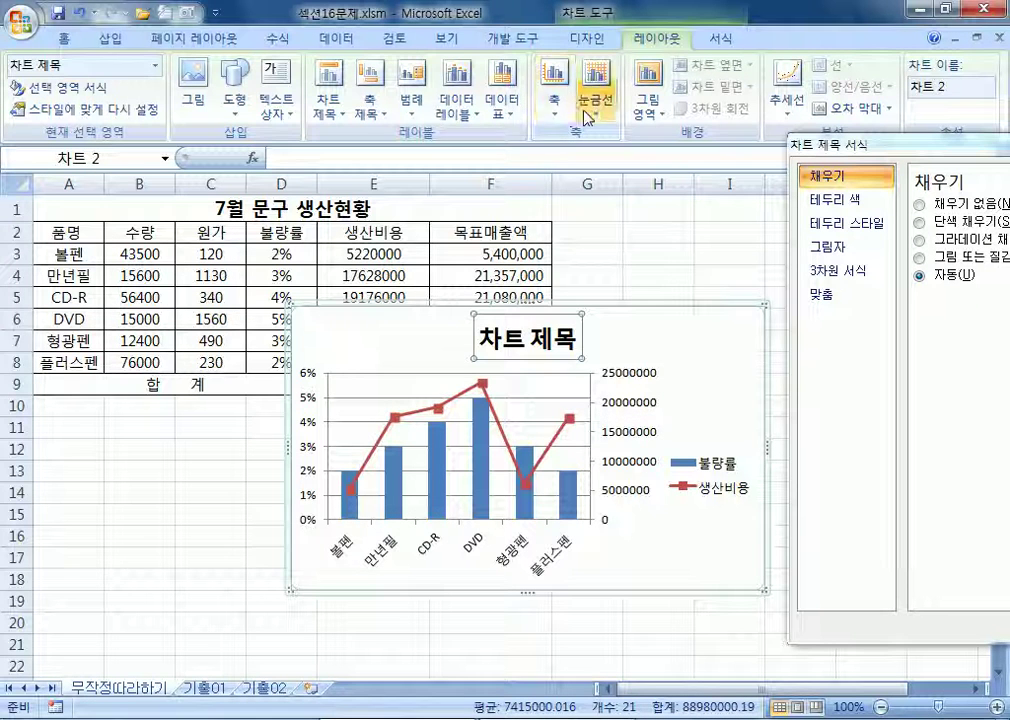
Add axis titles with vertical text (세로 제목) to both the primary and the secondary vertical axes
click(383, 110)
mouse_move(392, 165)
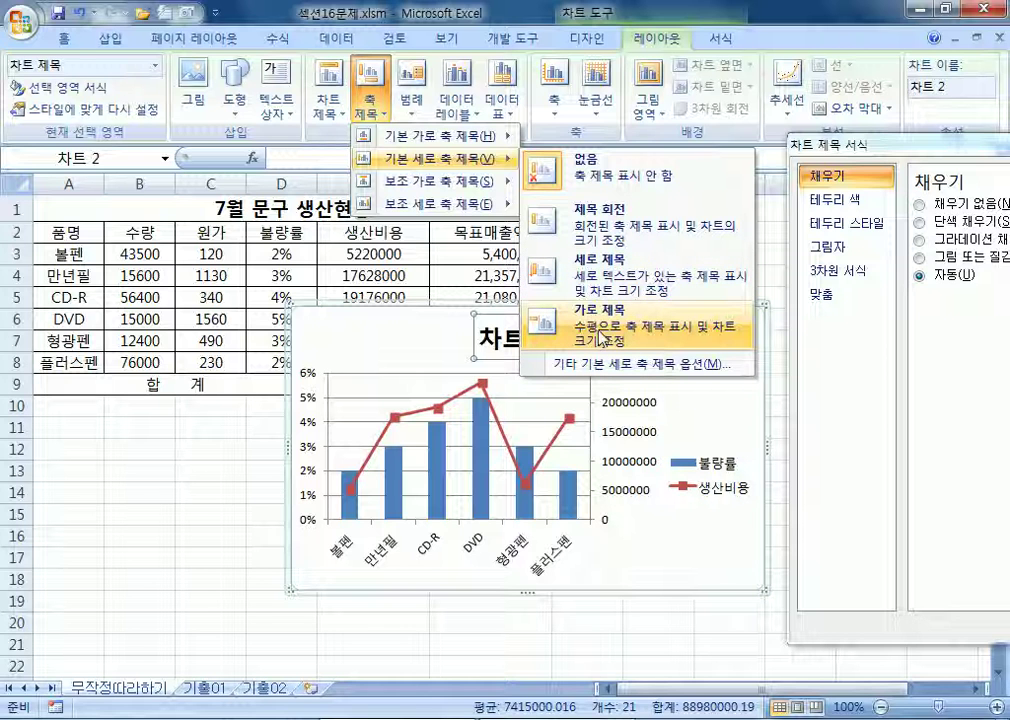
click(571, 287)
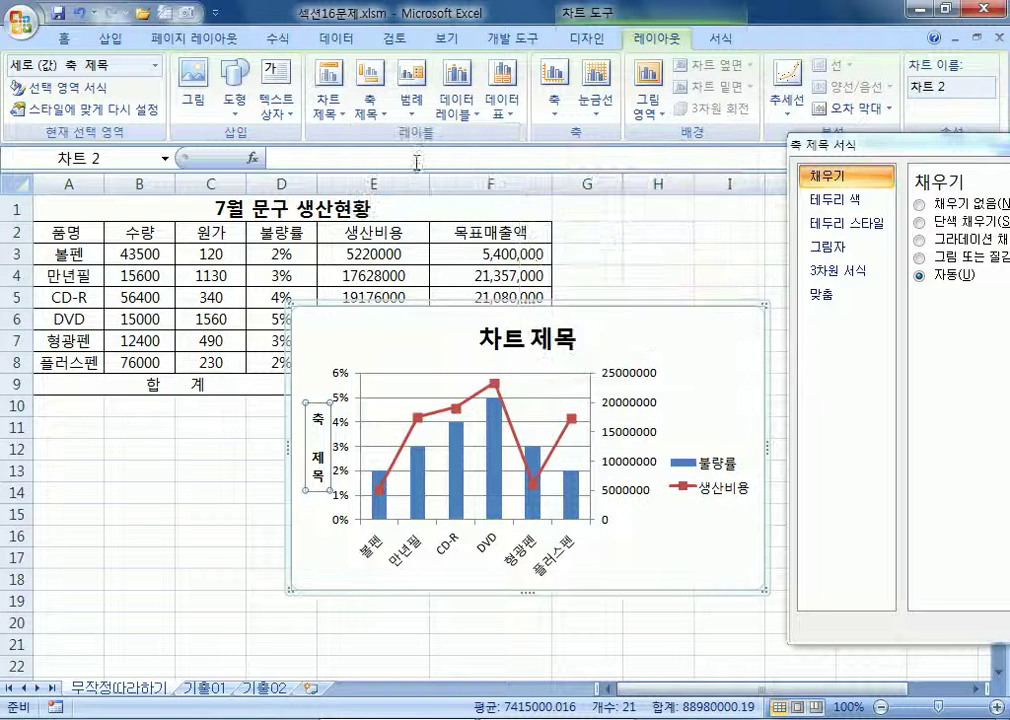
click(370, 103)
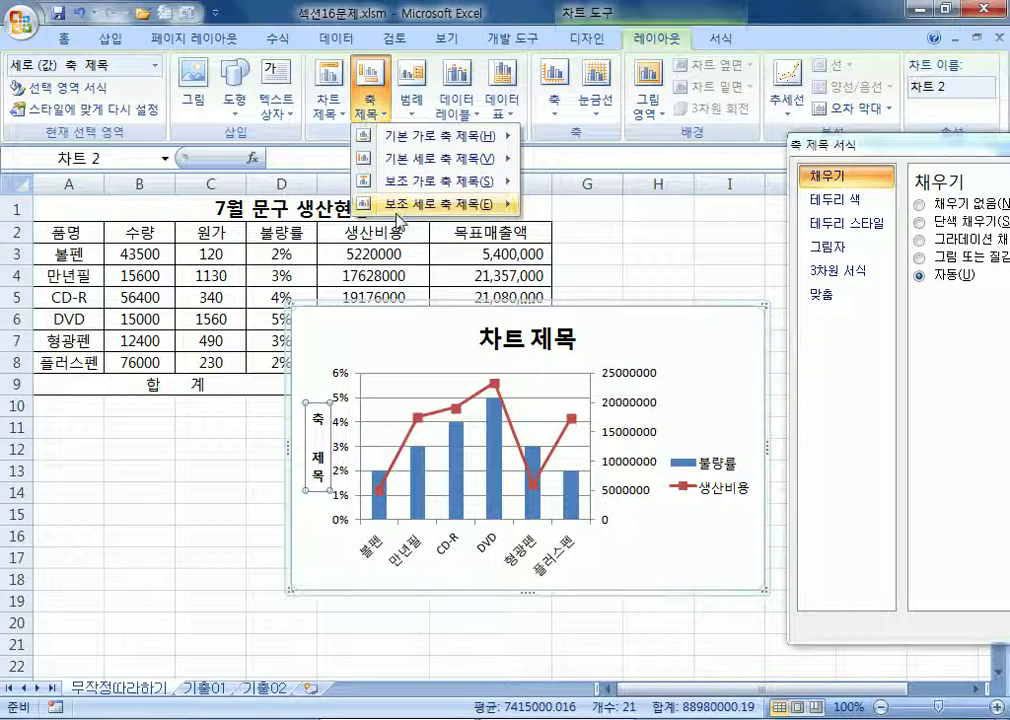
mouse_move(401, 205)
click(557, 322)
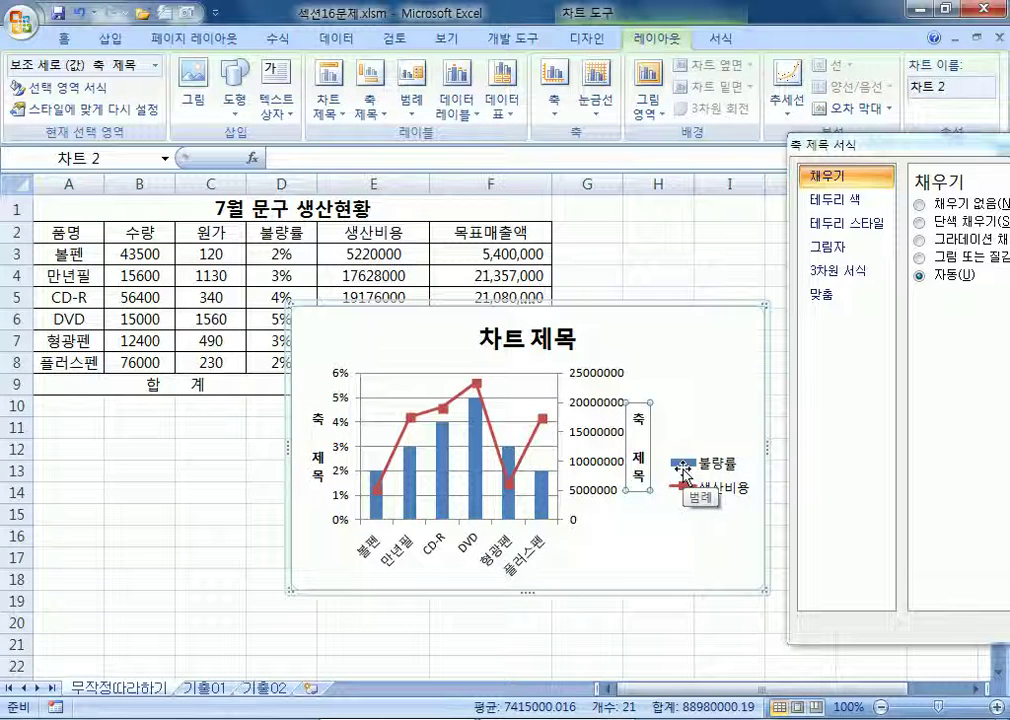
Replace the chart title's placeholder text with "품목별 불량률 및 샌산비용"
click(511, 348)
text(vnaqh)
key(Return)
text(vna)
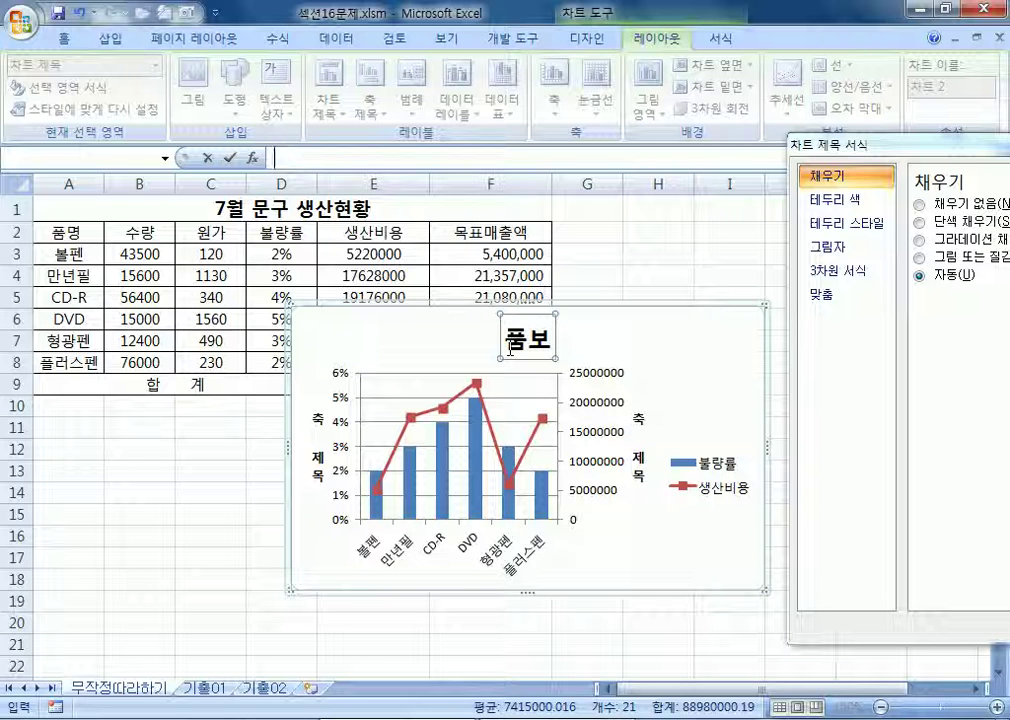
text(ahrquf)
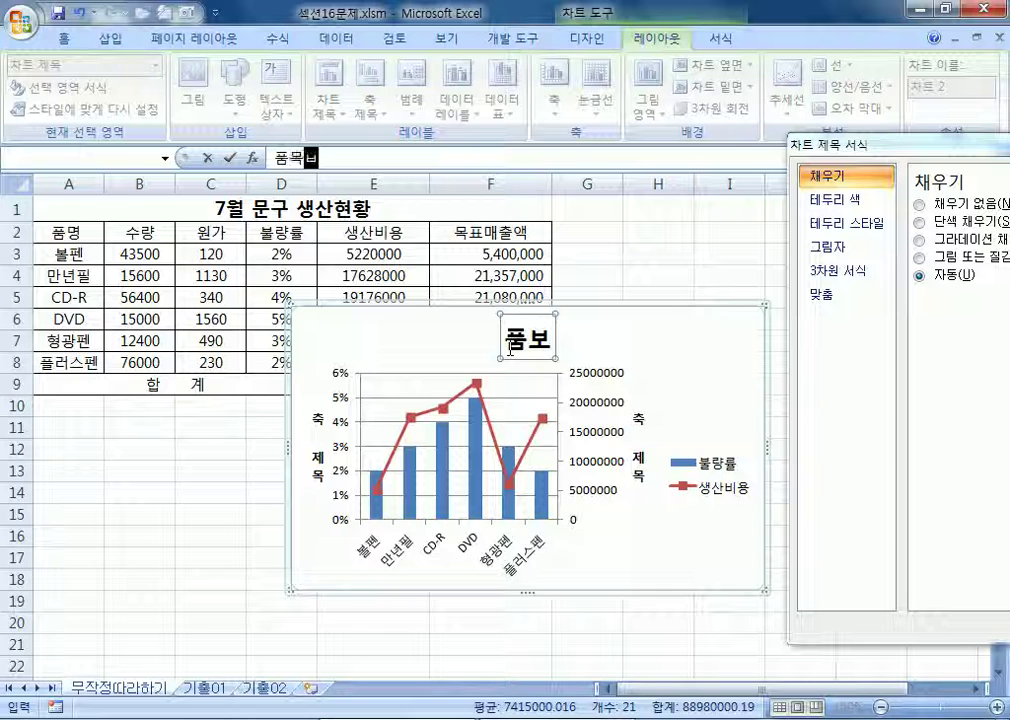
key(BackSpace)
key(BackSpace)
key(BackSpace)
text(별 )
text(qnffidfbf ak)
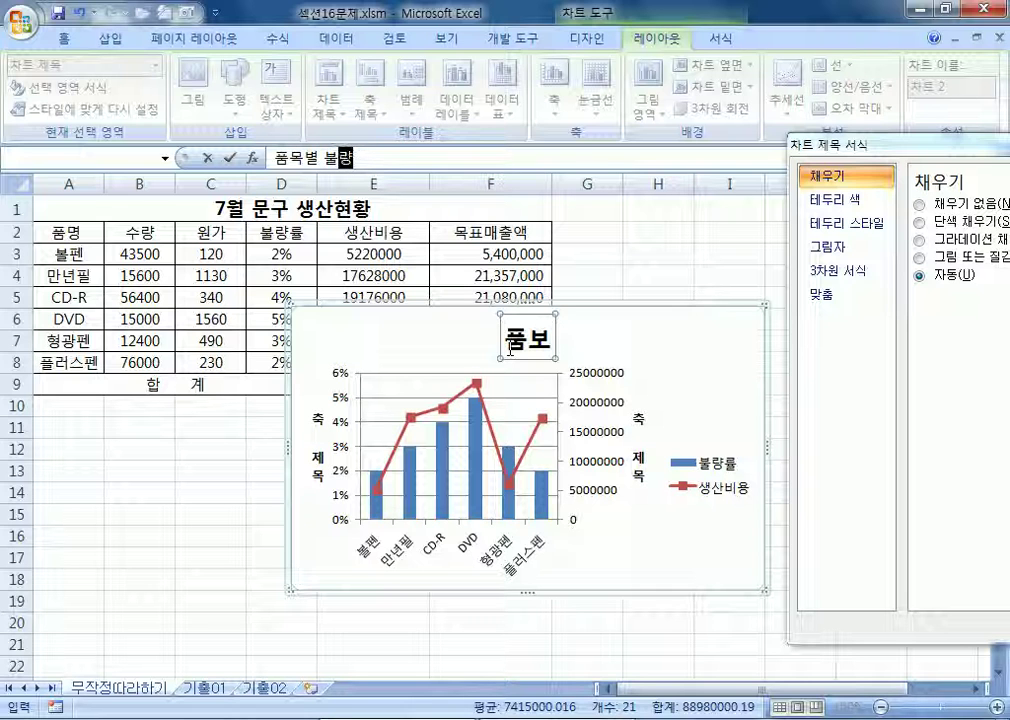
key(BackSpace)
text(lc todtksqldyd)
key(Return)
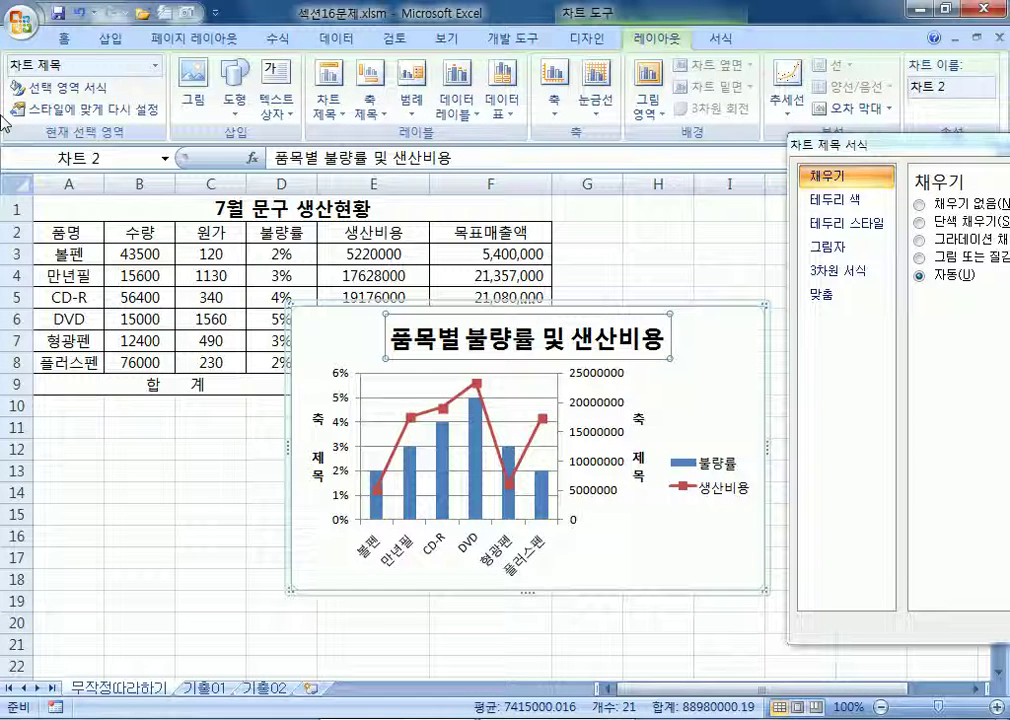
click(599, 340)
key(BackSpace)
text(생)
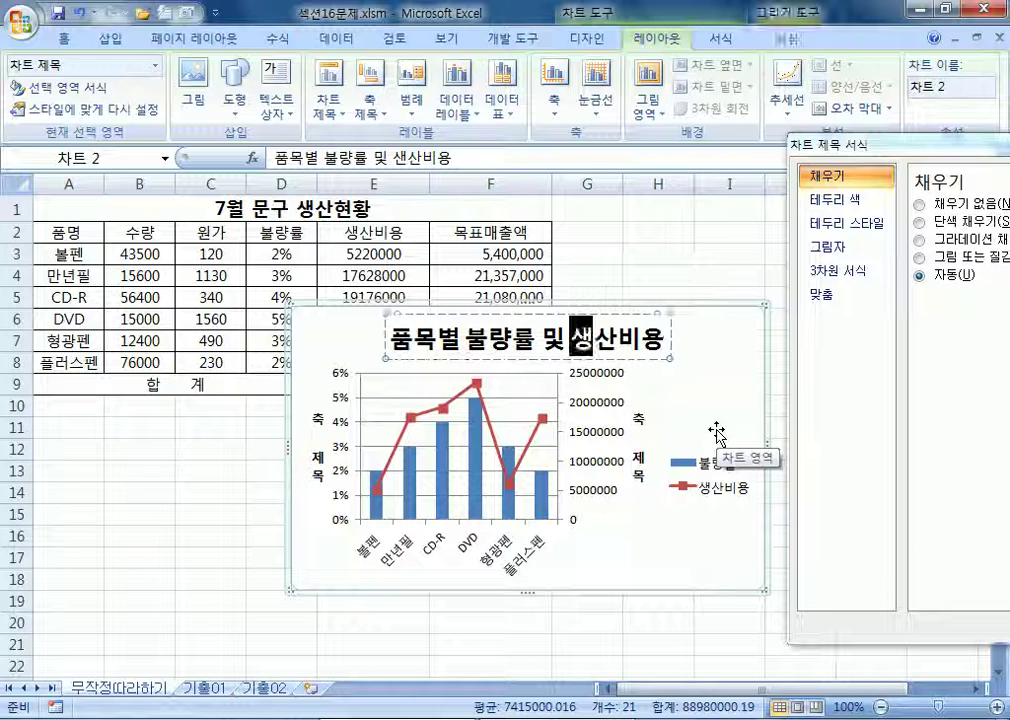
click(420, 158)
click(609, 341)
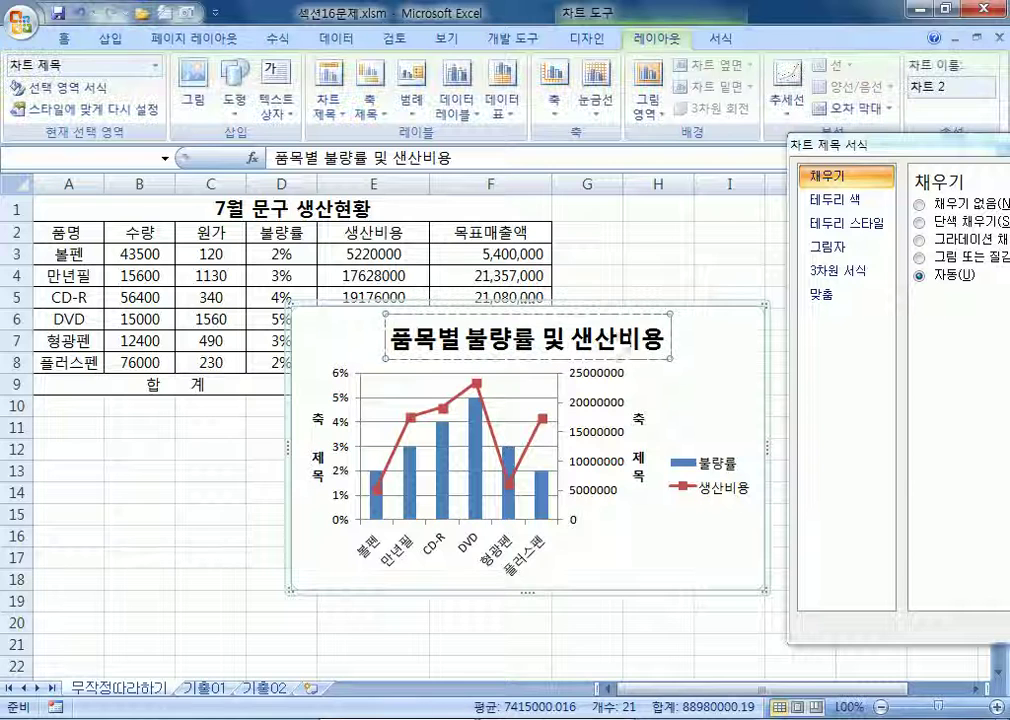
key(Return)
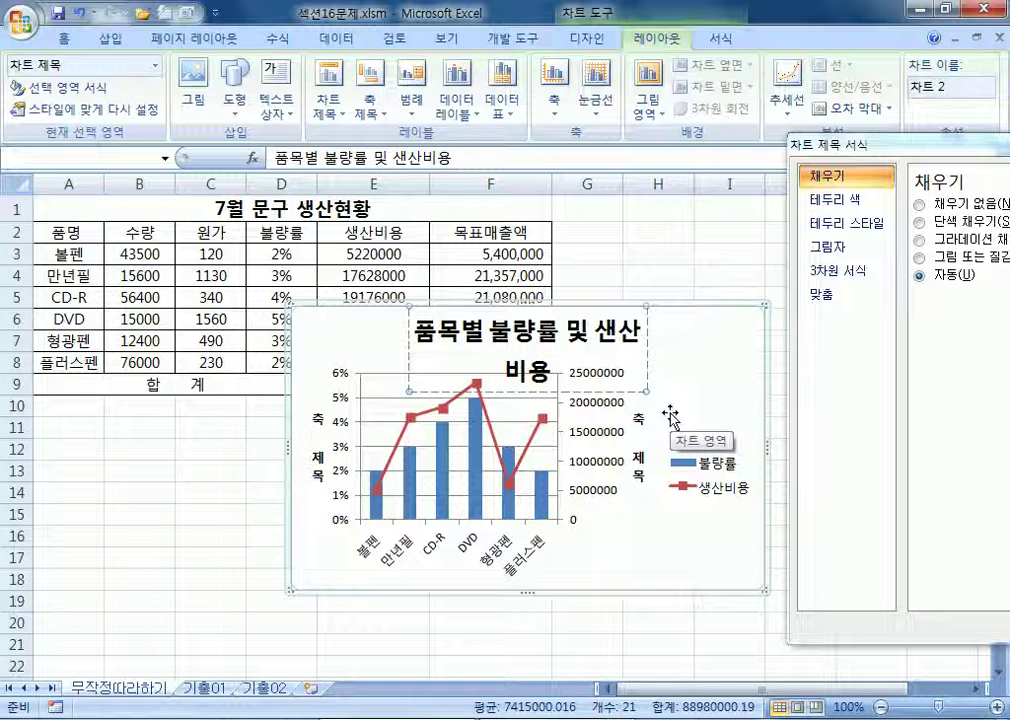
key(BackSpace)
key(Escape)
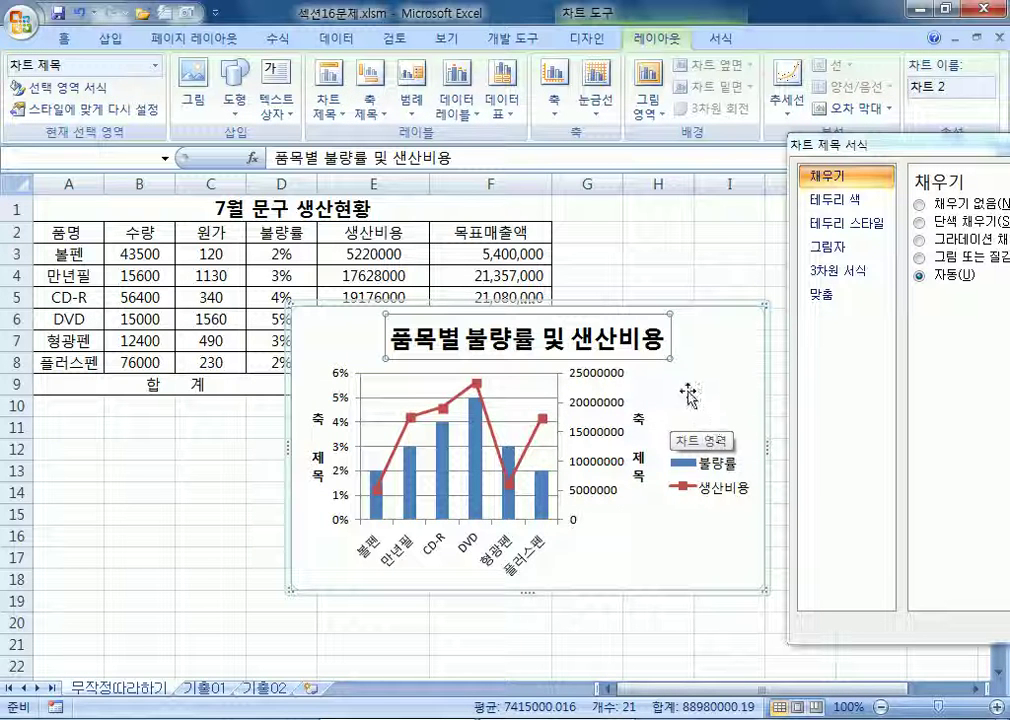
Correct the mistyped syllable in the chart title so that its last word reads "생산비용"
click(600, 338)
key(BackSpace)
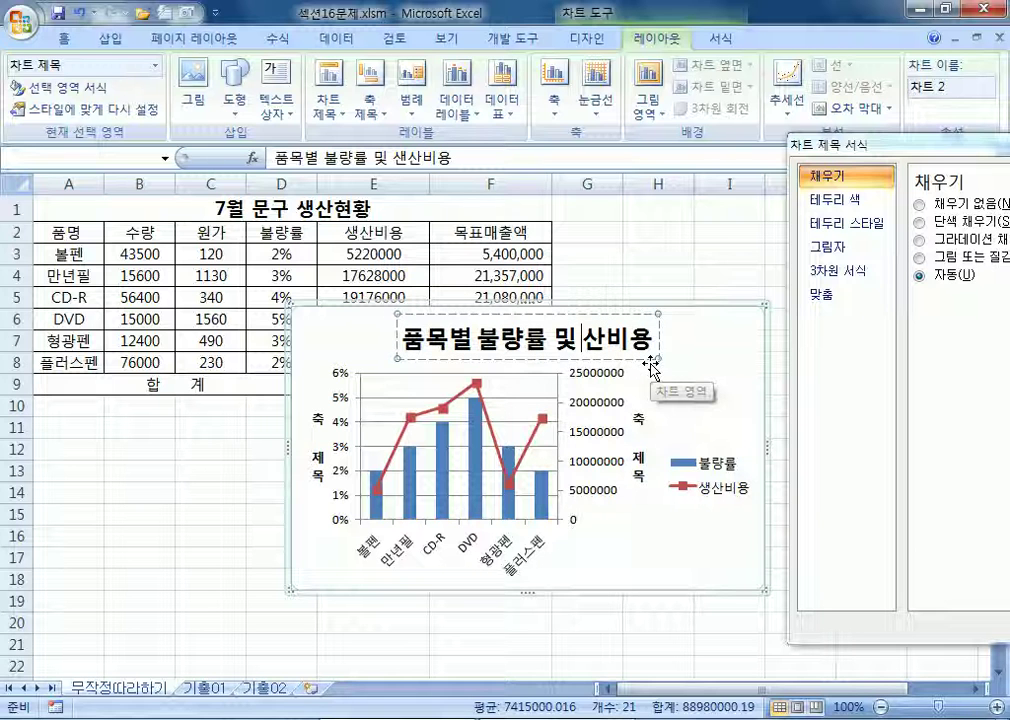
text(생)
click(706, 356)
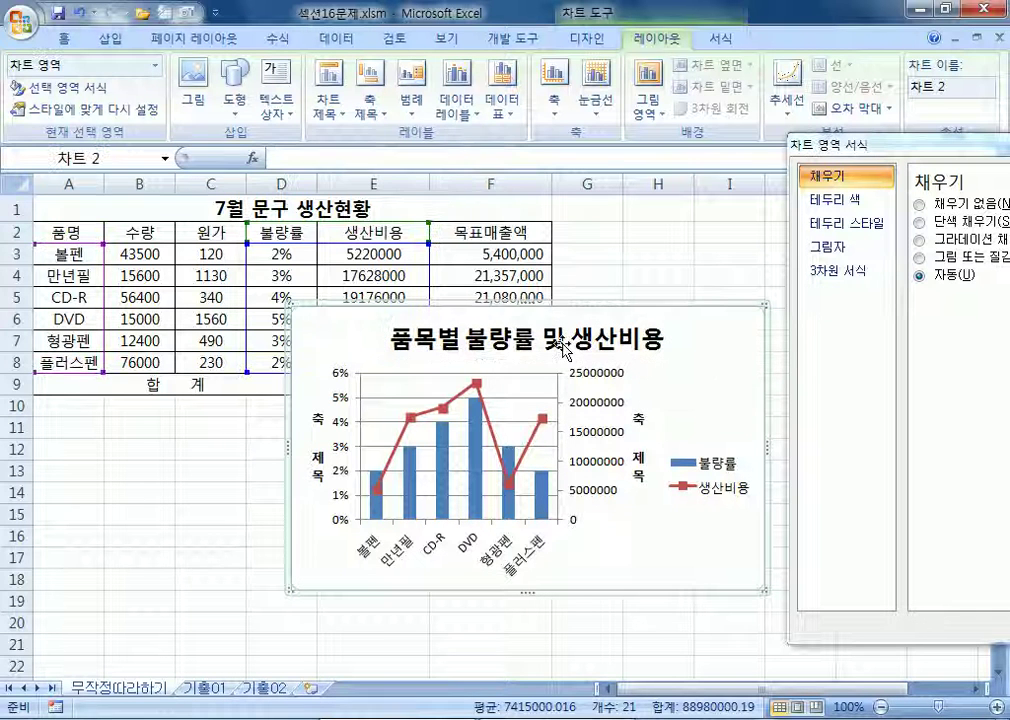
click(630, 345)
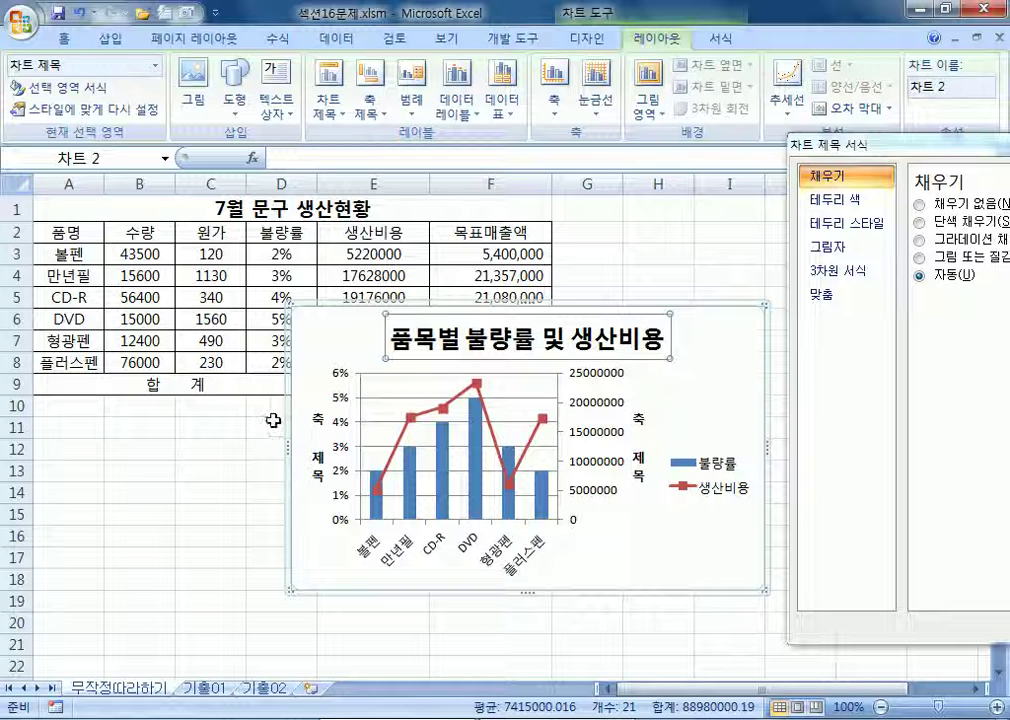
Replace the primary vertical axis title's placeholder text with "부량률"
click(317, 450)
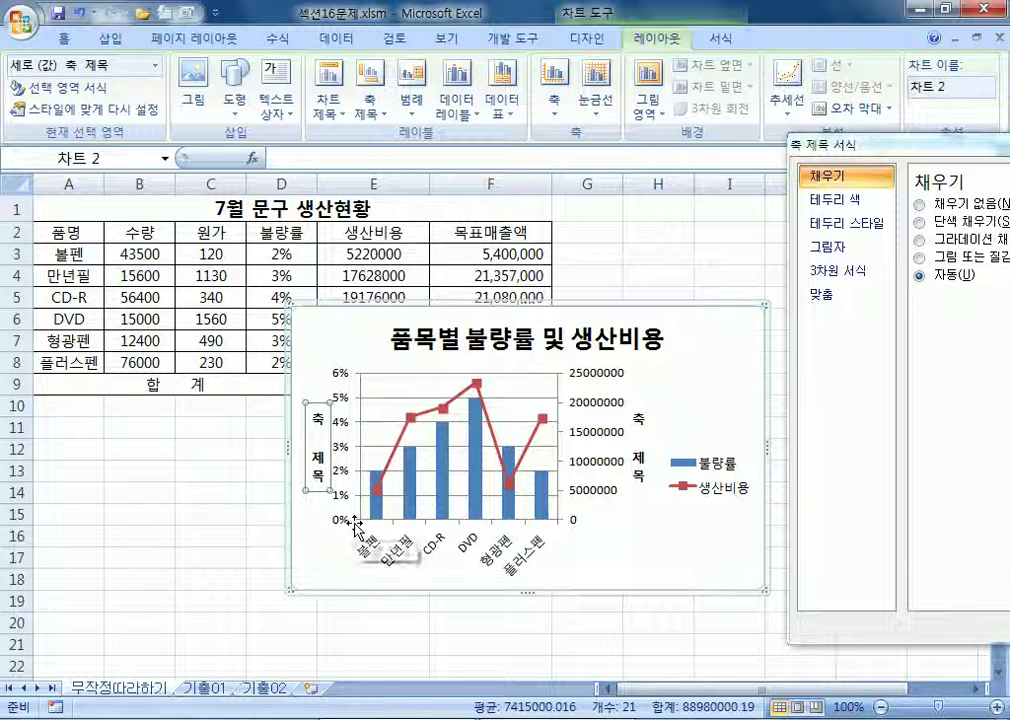
text(부랼)
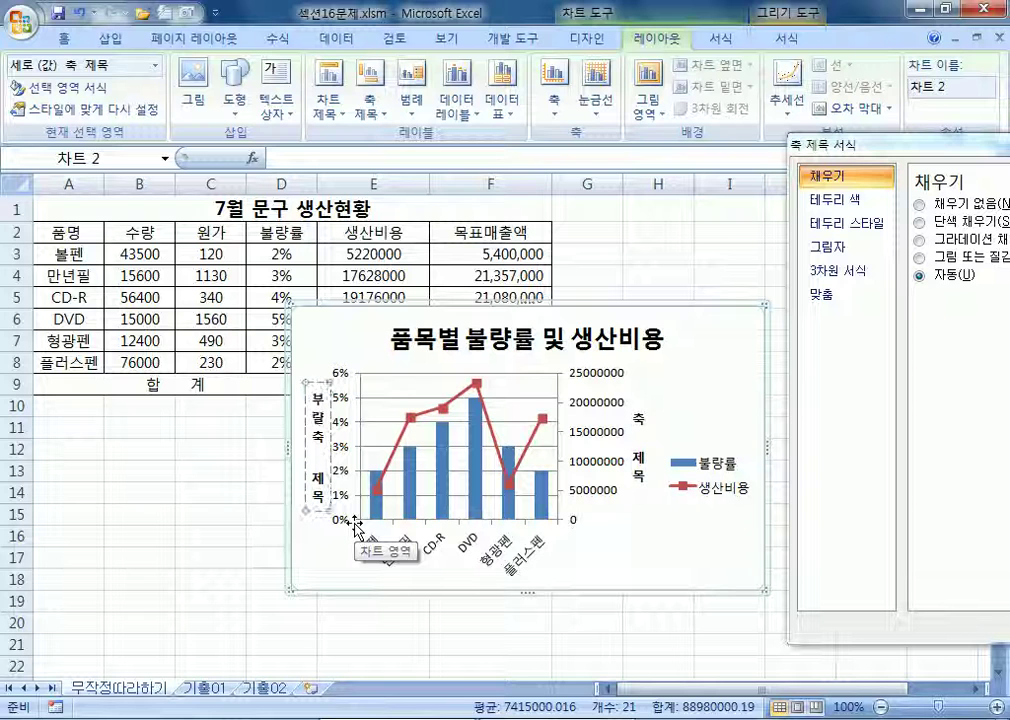
text(률)
key(Delete)
key(Delete)
key(Delete)
key(Delete)
key(Return)
key(Return)
key(Return)
key(BackSpace)
key(BackSpace)
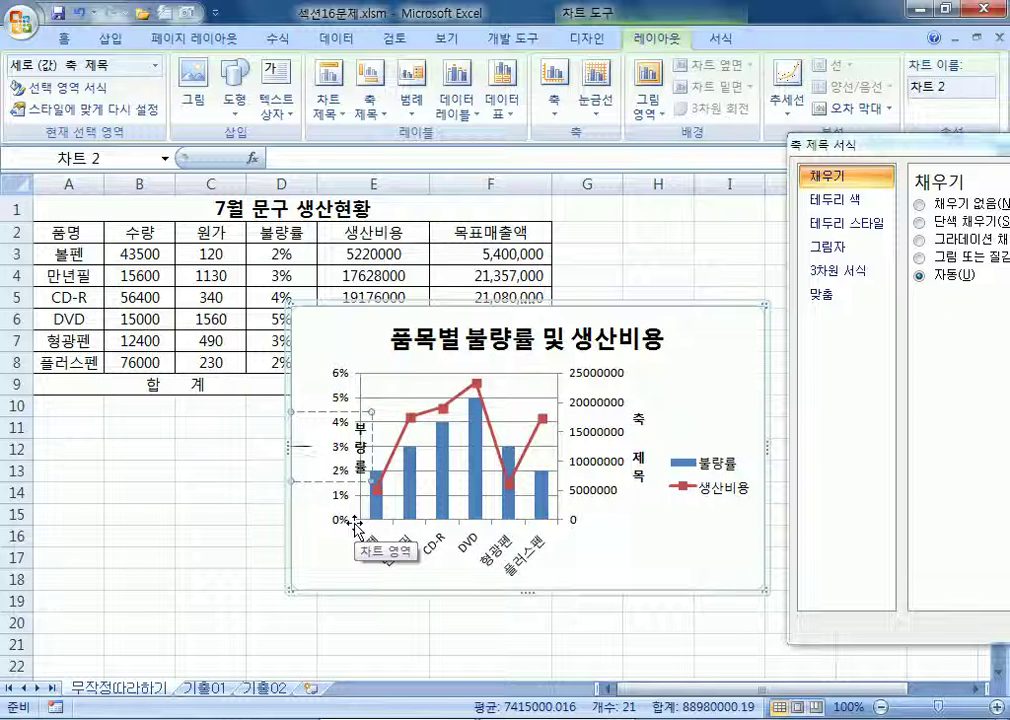
key(BackSpace)
key(shift+Left)
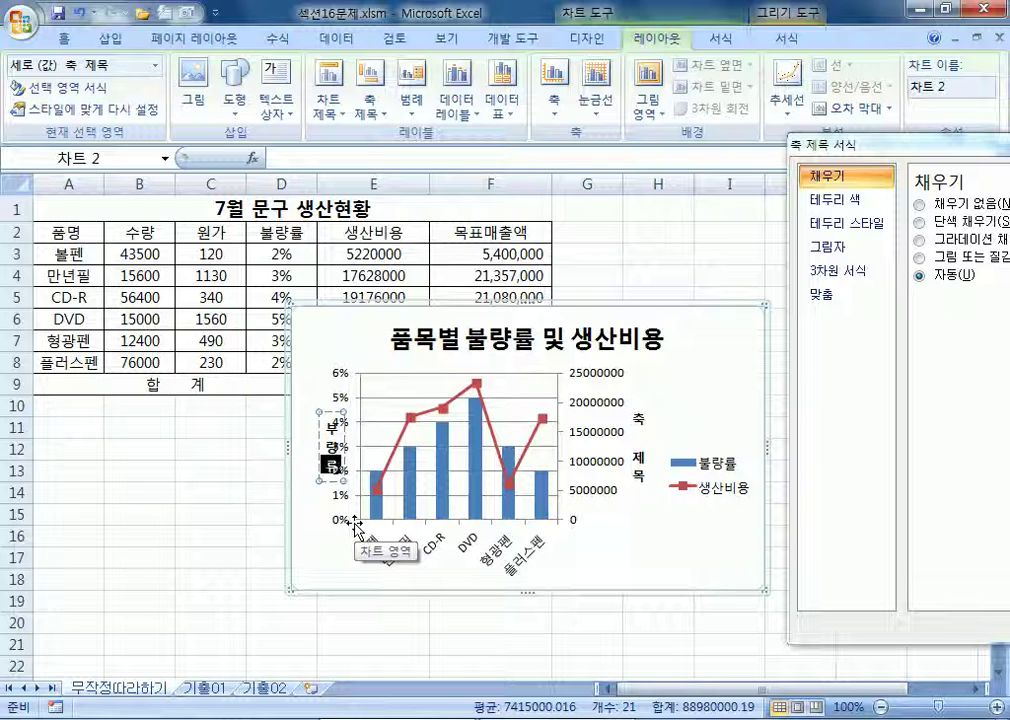
Correct the first syllable of the primary vertical axis title so that it reads "불량률"
click(305, 427)
click(327, 433)
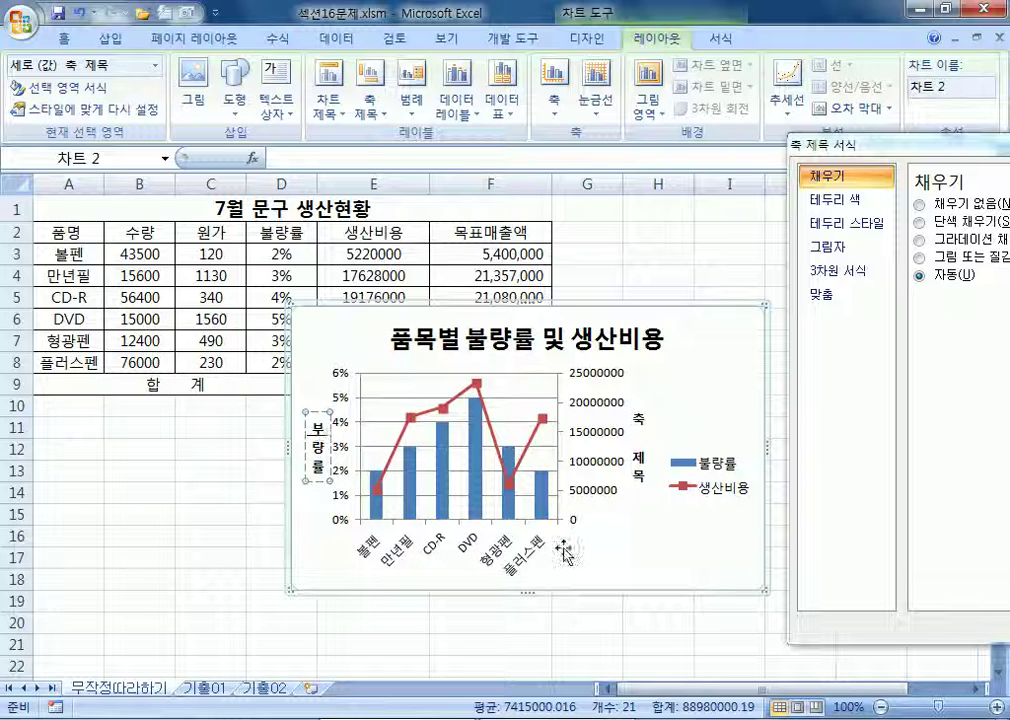
key(BackSpace)
text(불)
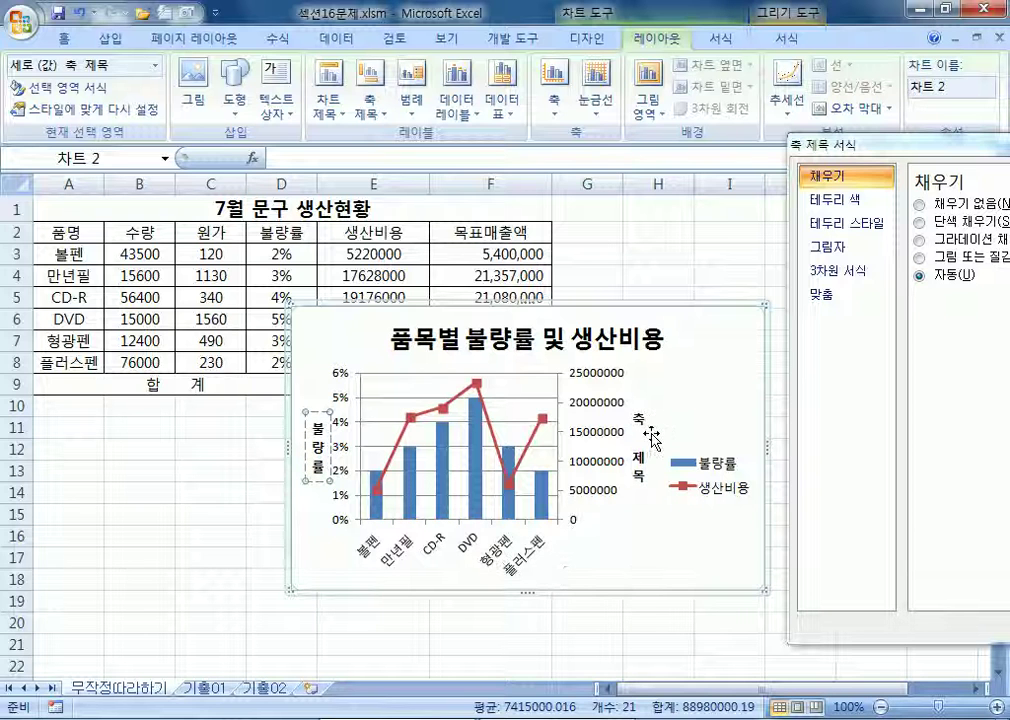
Replace the secondary vertical axis title's placeholder text with "생산비용"
click(646, 445)
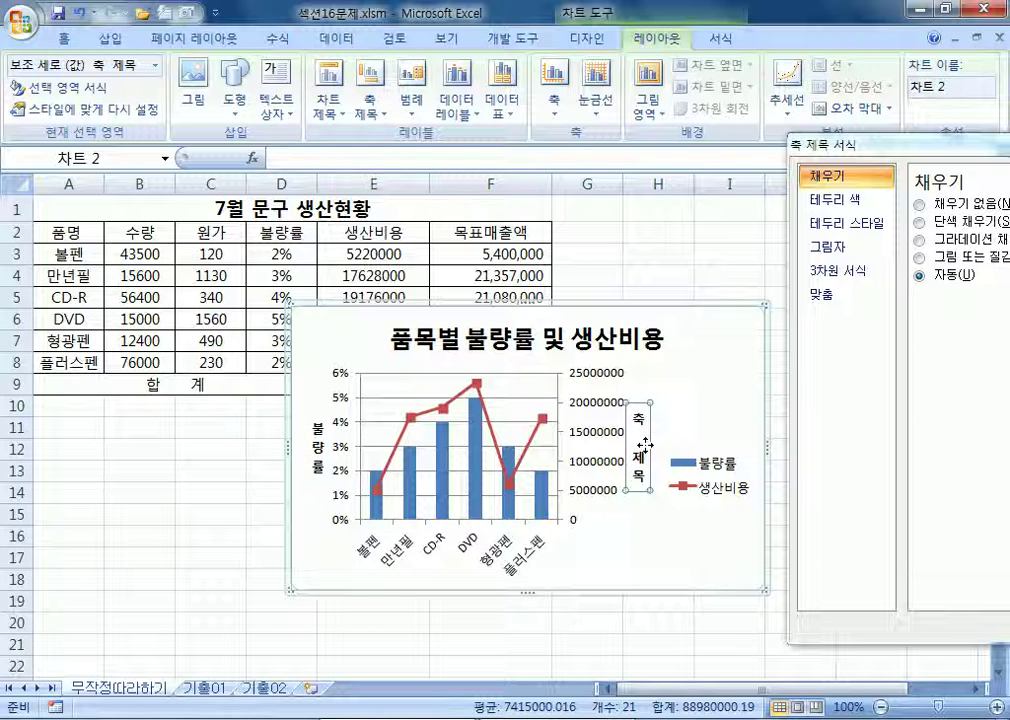
click(646, 445)
text(생산)
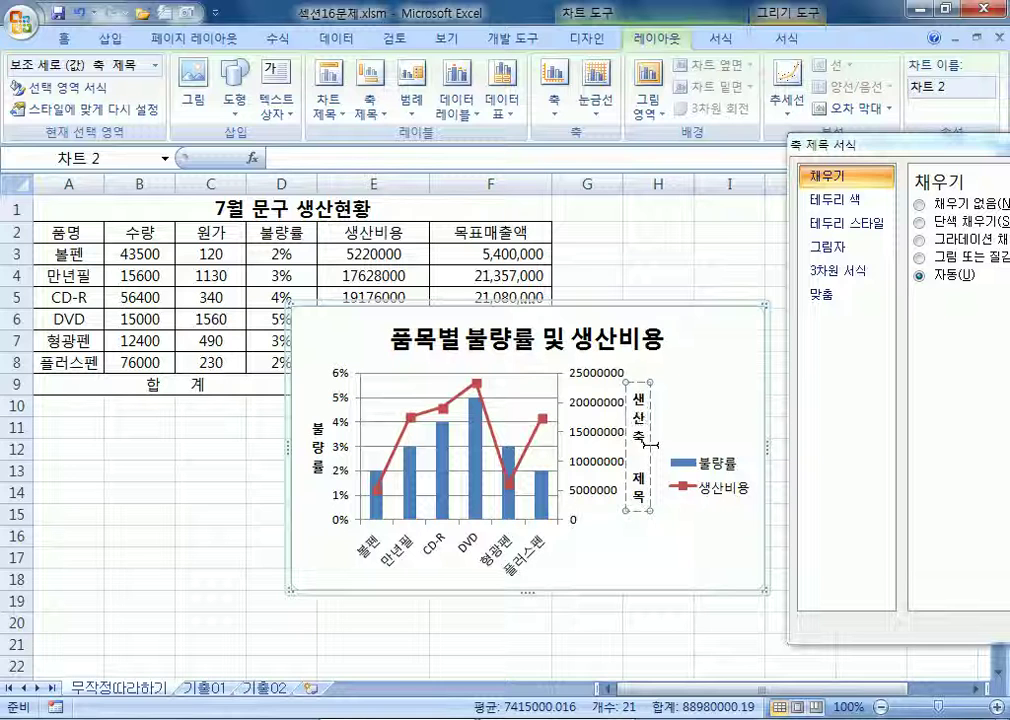
text(빙)
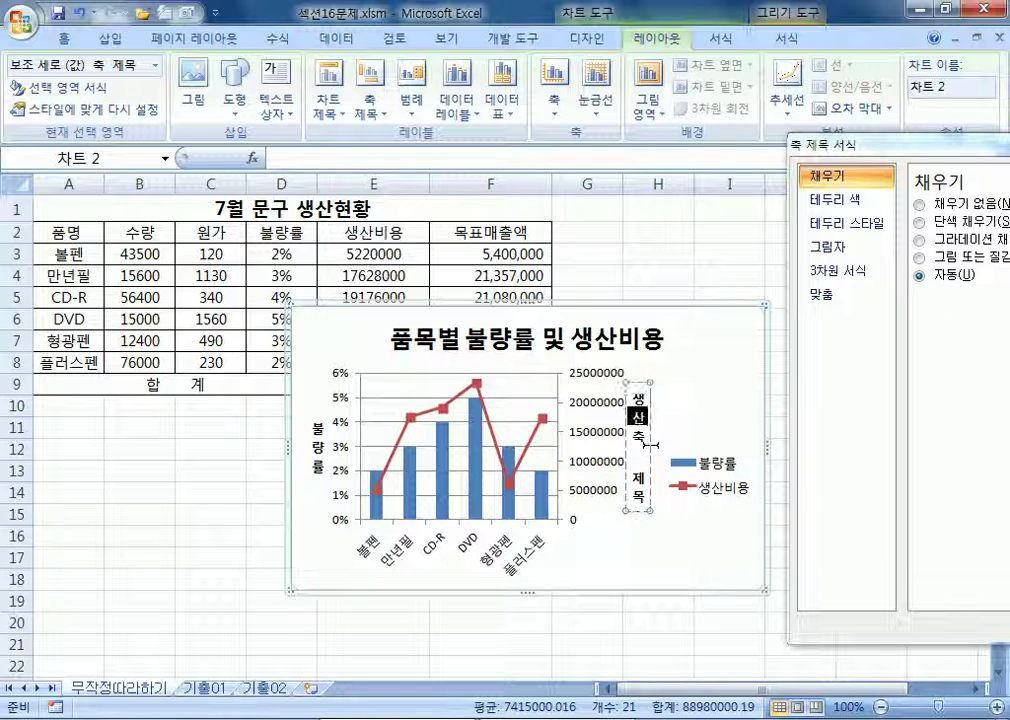
text(용)
key(Delete)
key(Delete)
key(Delete)
key(Delete)
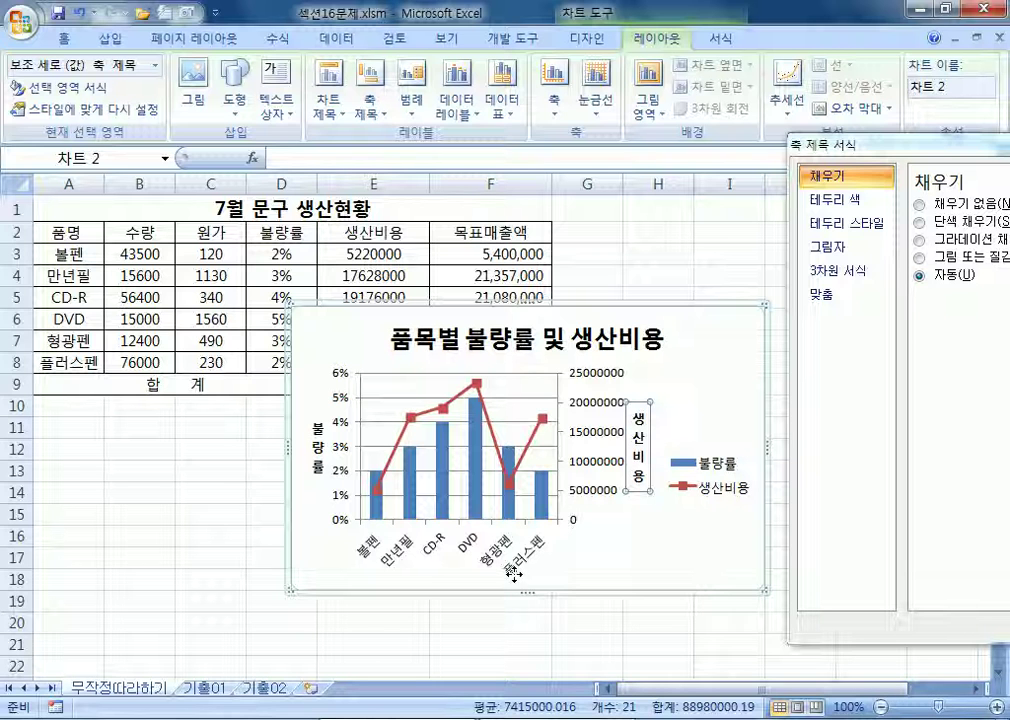
Fit the chart to cells A13:F28 below the table and close the formatting dialog
drag(309, 304, 54, 459)
scroll(559, 478, down, 3)
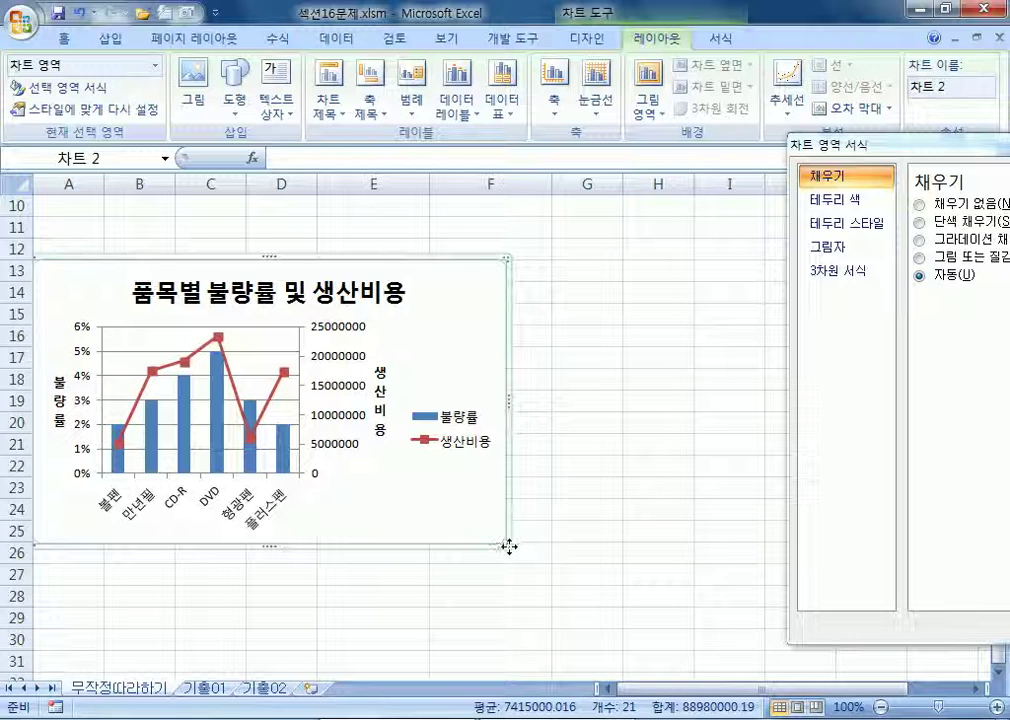
click(586, 596)
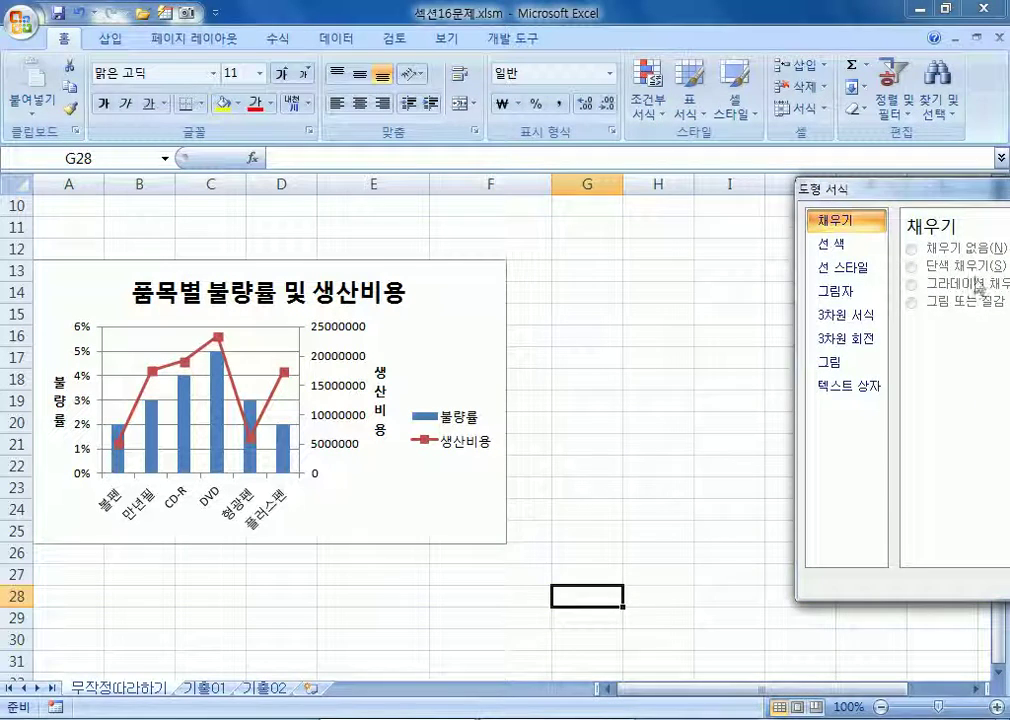
drag(929, 198, 877, 223)
click(969, 205)
drag(472, 512, 538, 606)
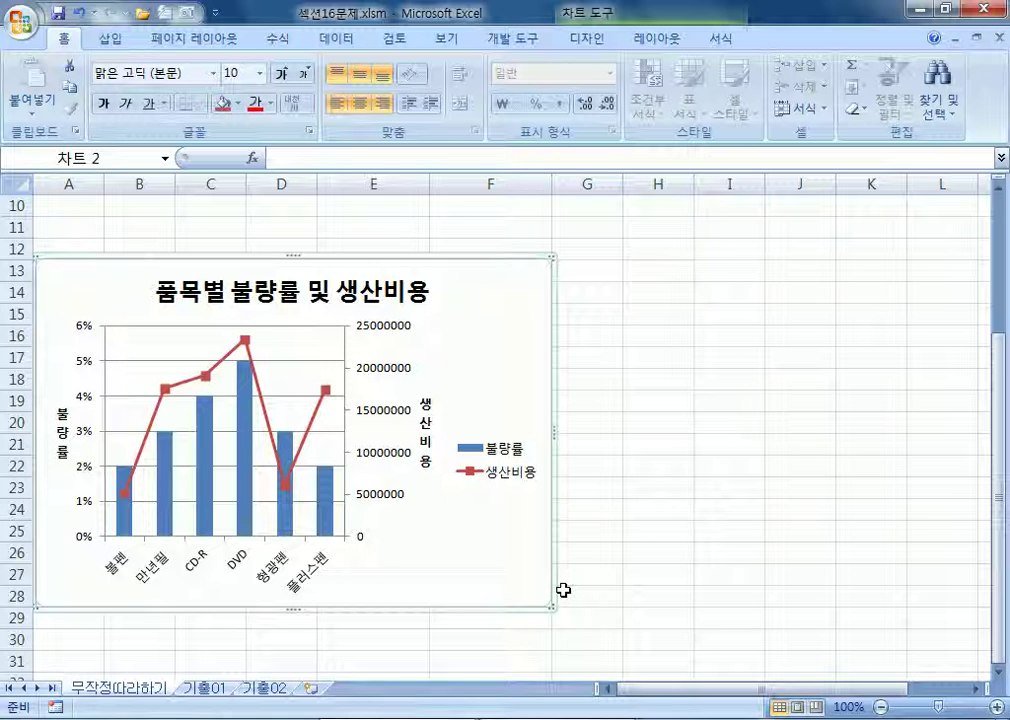
Set the chart title's font to 굴림 at size 14
click(379, 285)
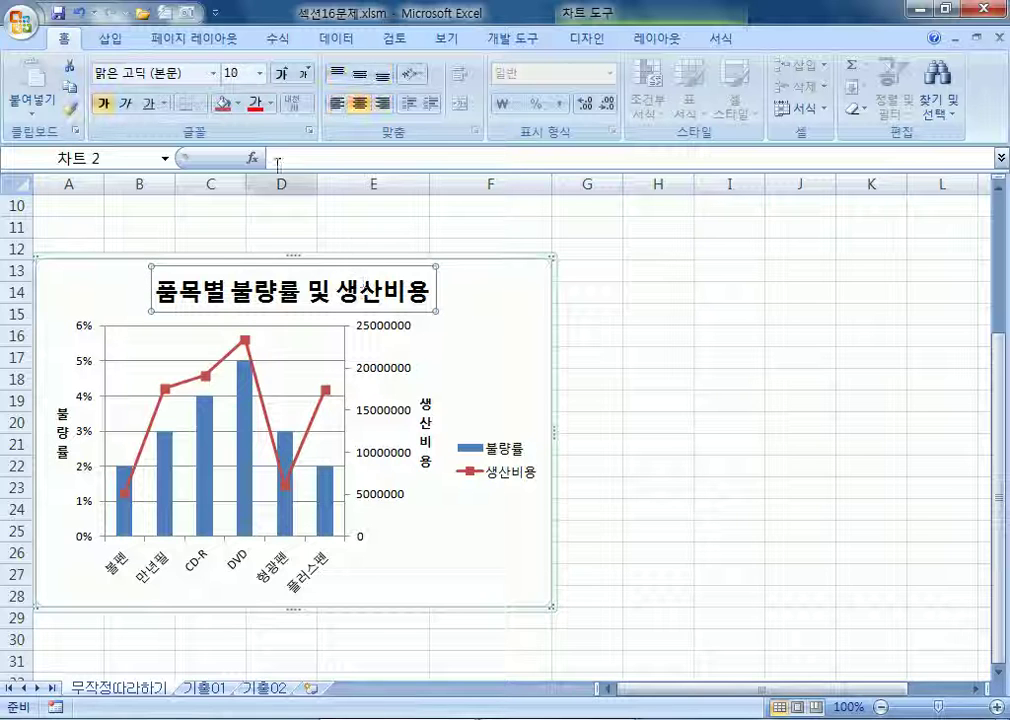
click(213, 74)
scroll(173, 288, down, 9)
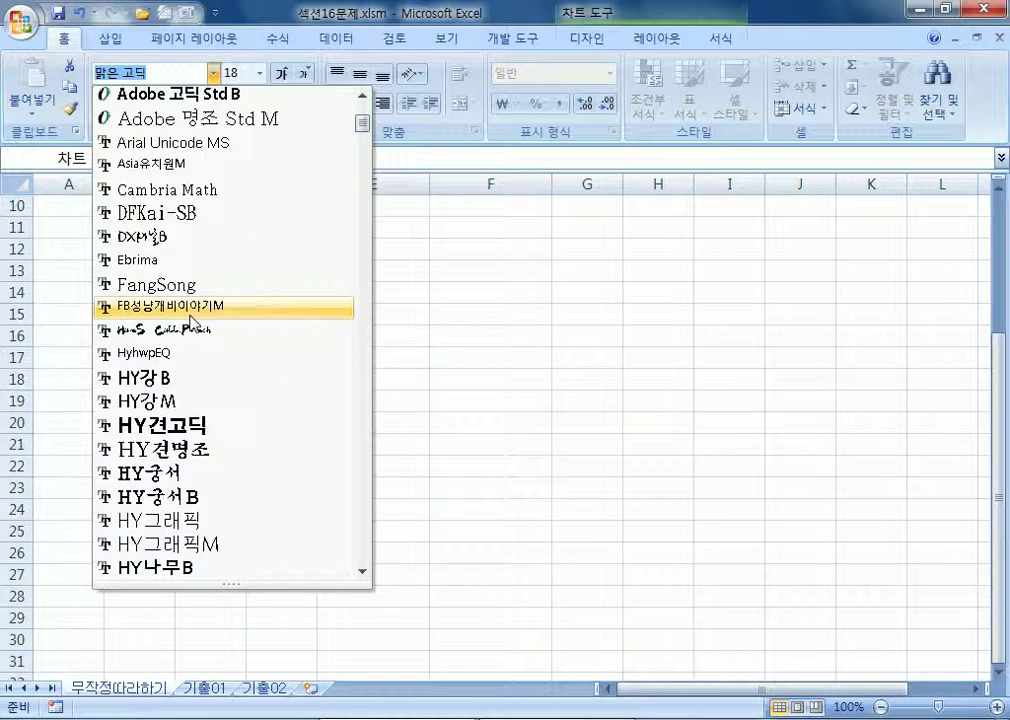
scroll(300, 322, down, 4)
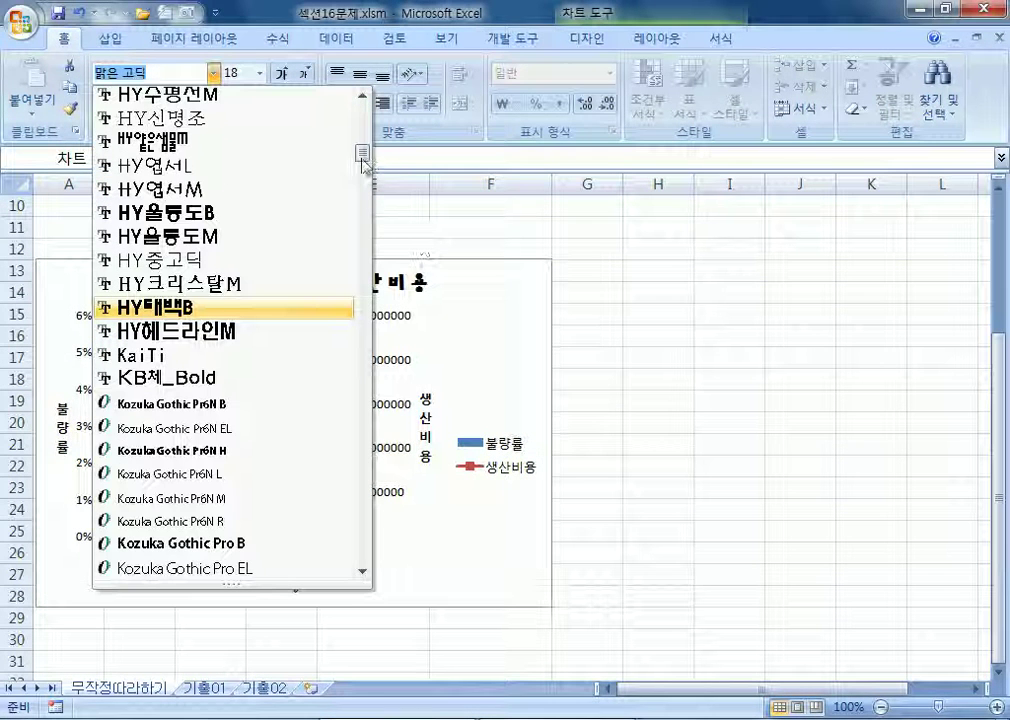
scroll(295, 215, down, 5)
scroll(170, 283, down, 15)
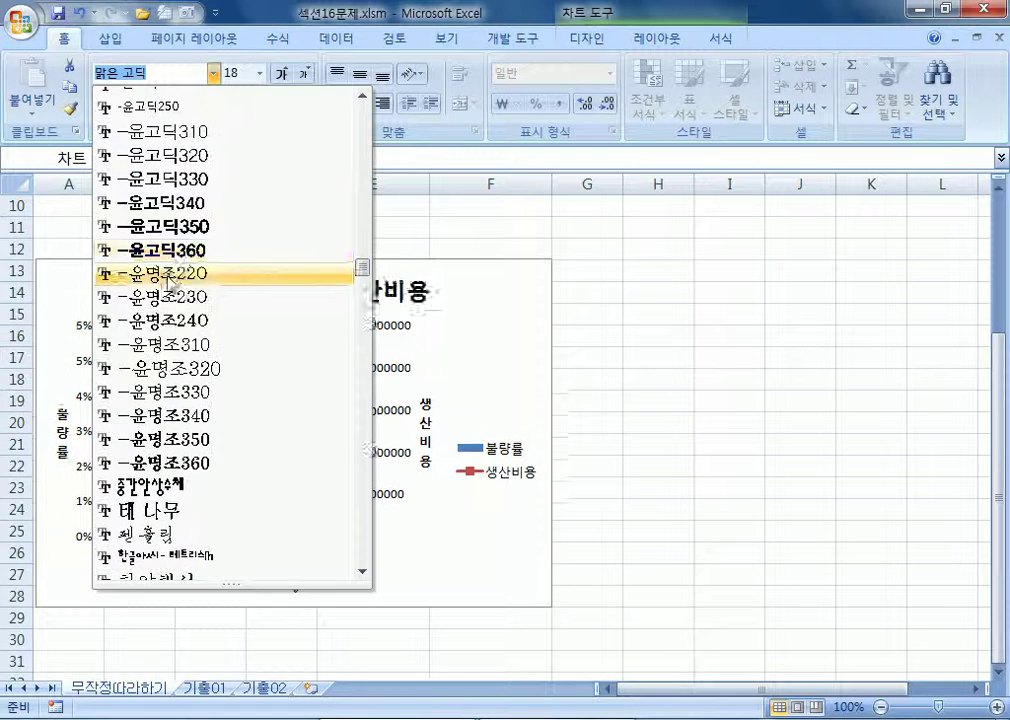
text(굴림)
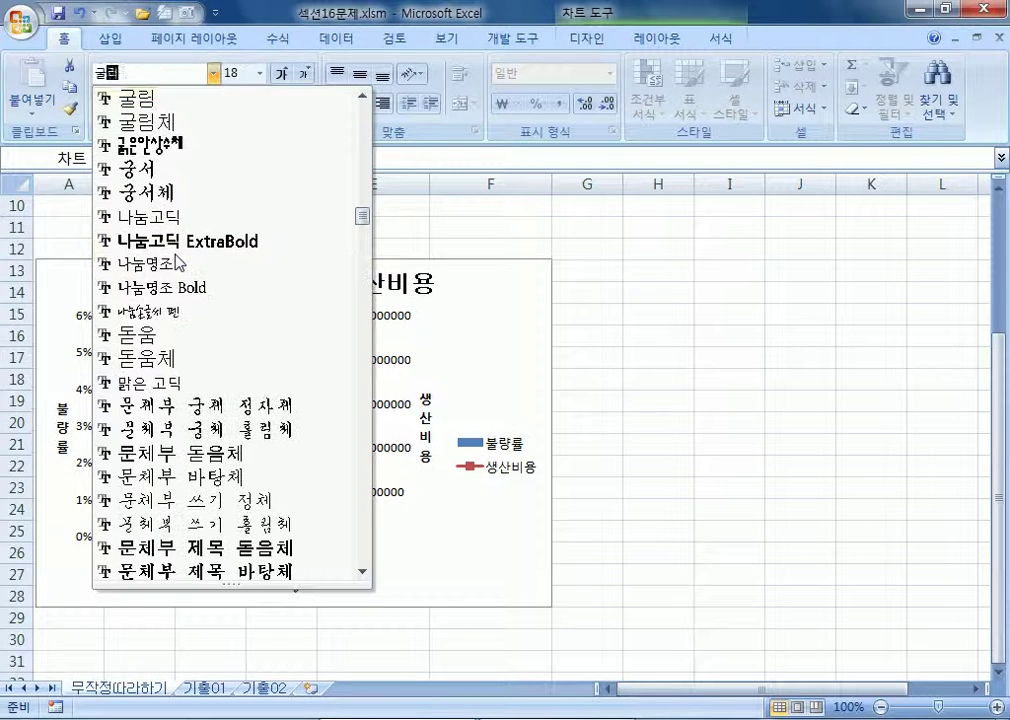
key(Return)
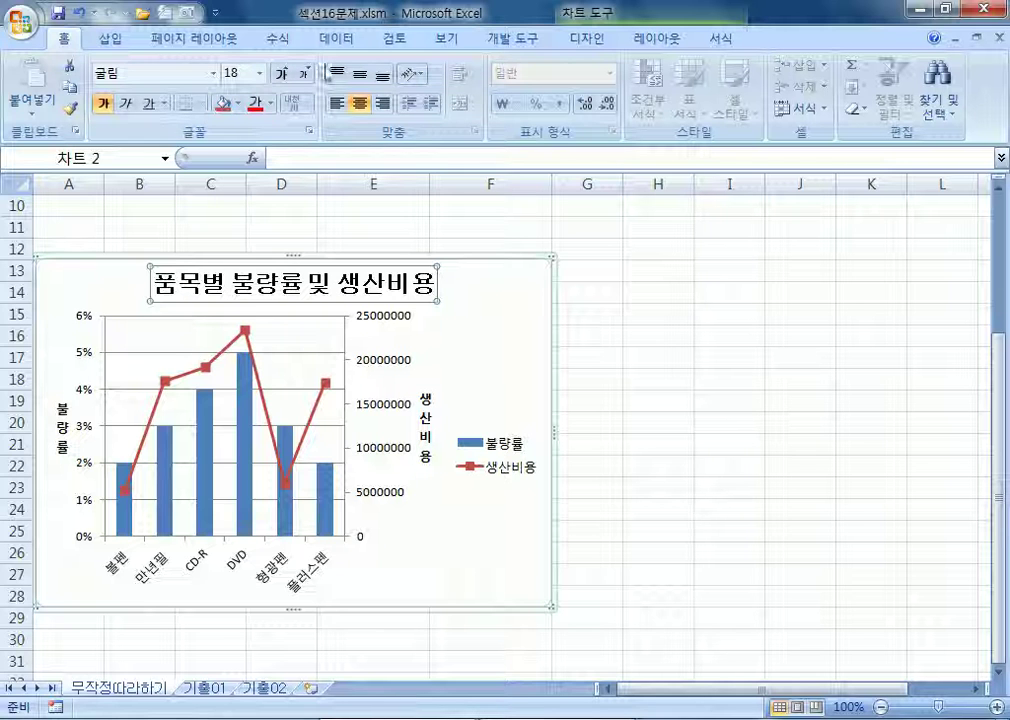
click(304, 74)
click(304, 74)
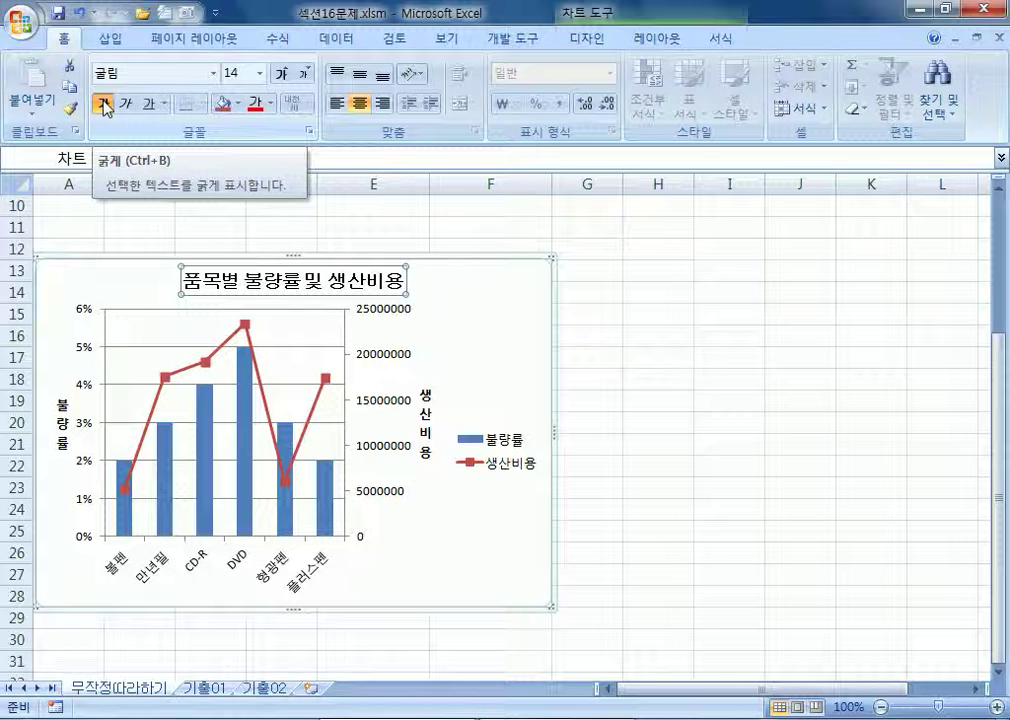
Format the secondary vertical axis labels as numbers with a thousands separator and 0 decimal places
click(372, 319)
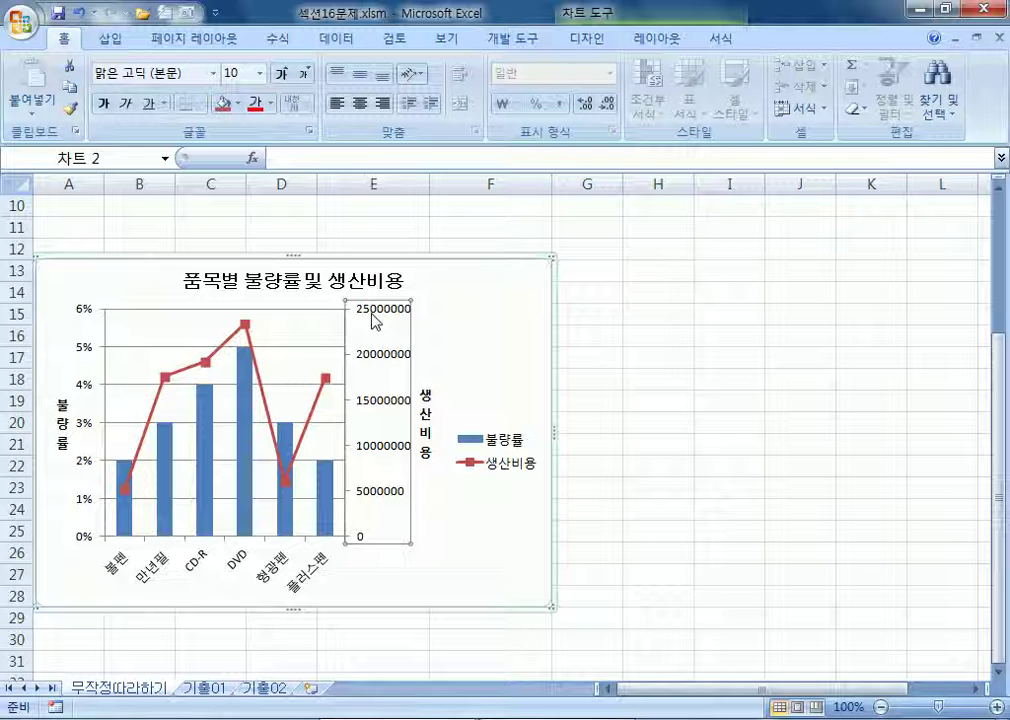
double_click(372, 319)
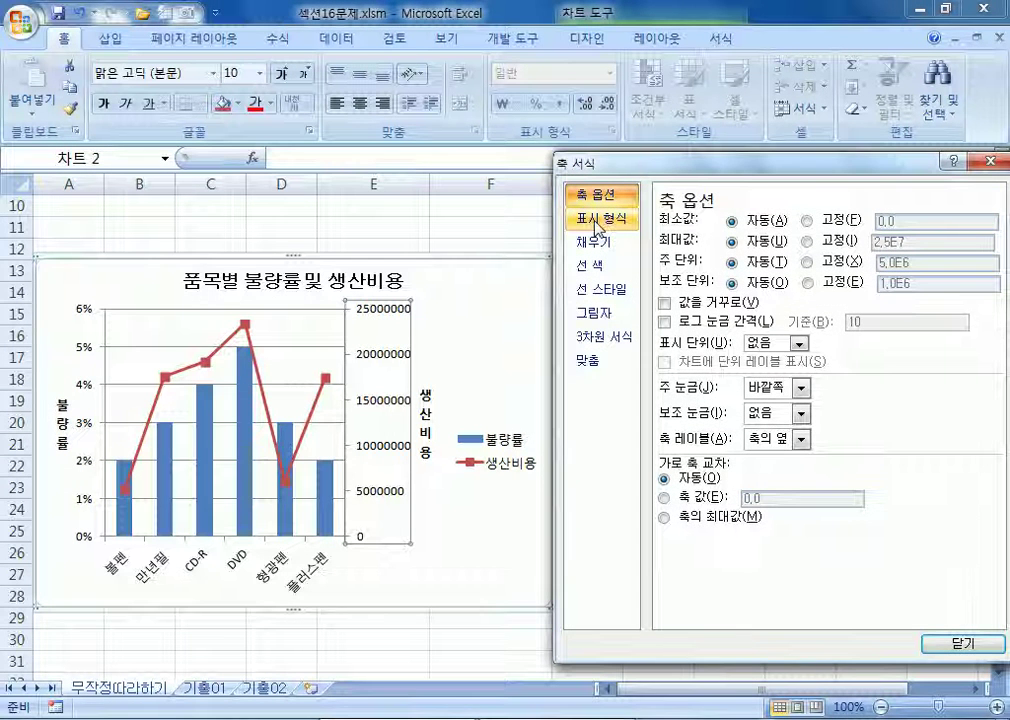
click(597, 222)
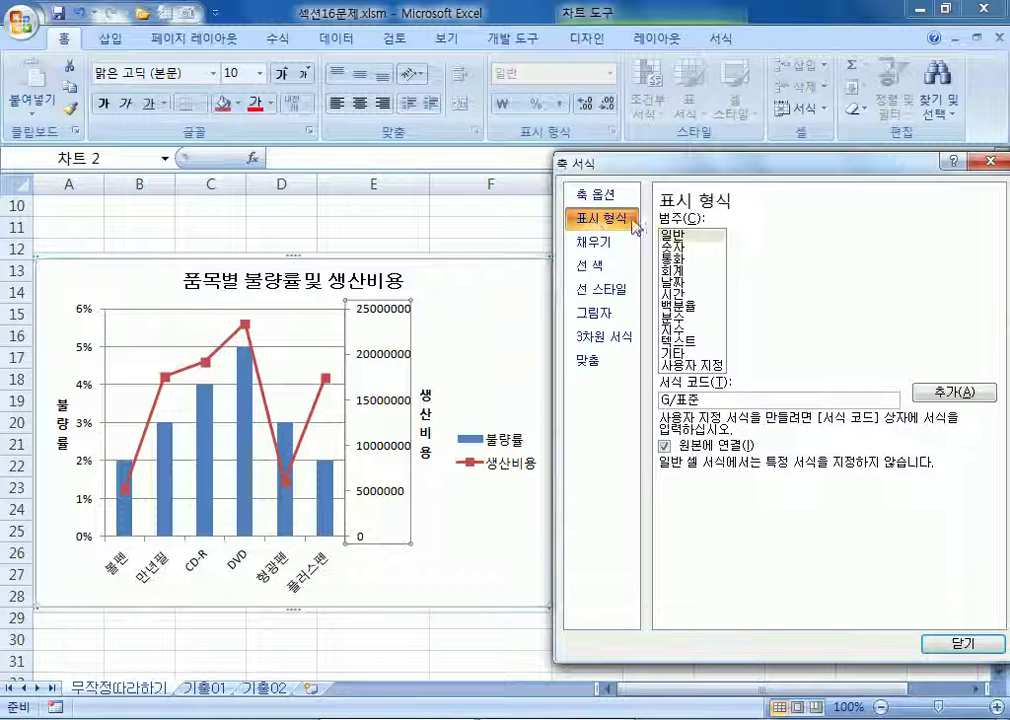
click(682, 246)
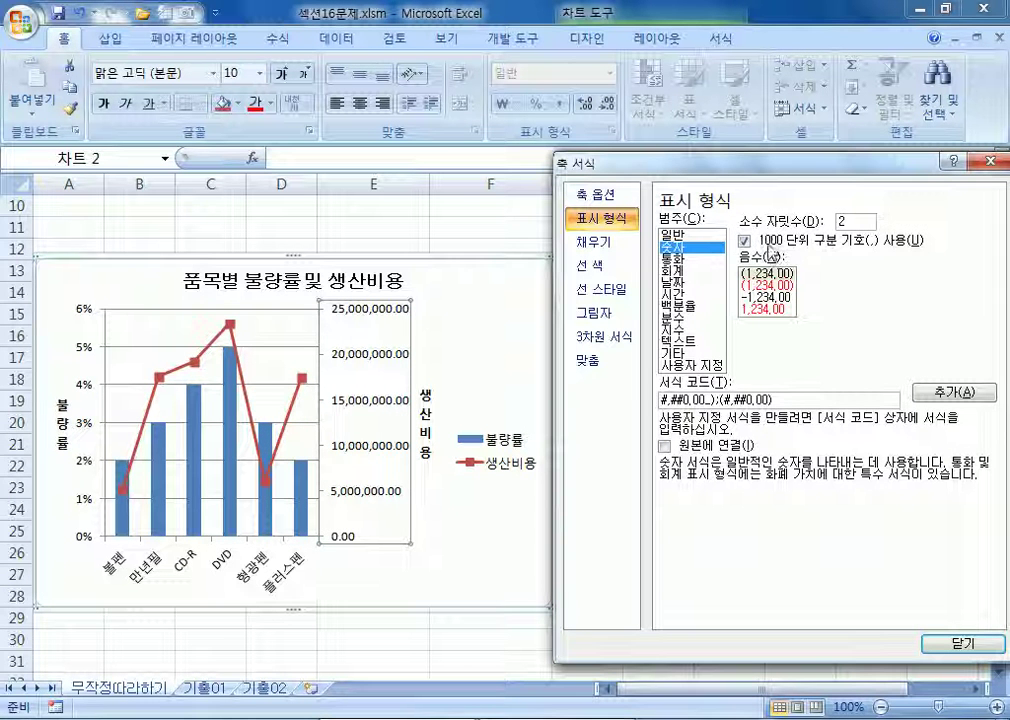
click(770, 252)
click(770, 252)
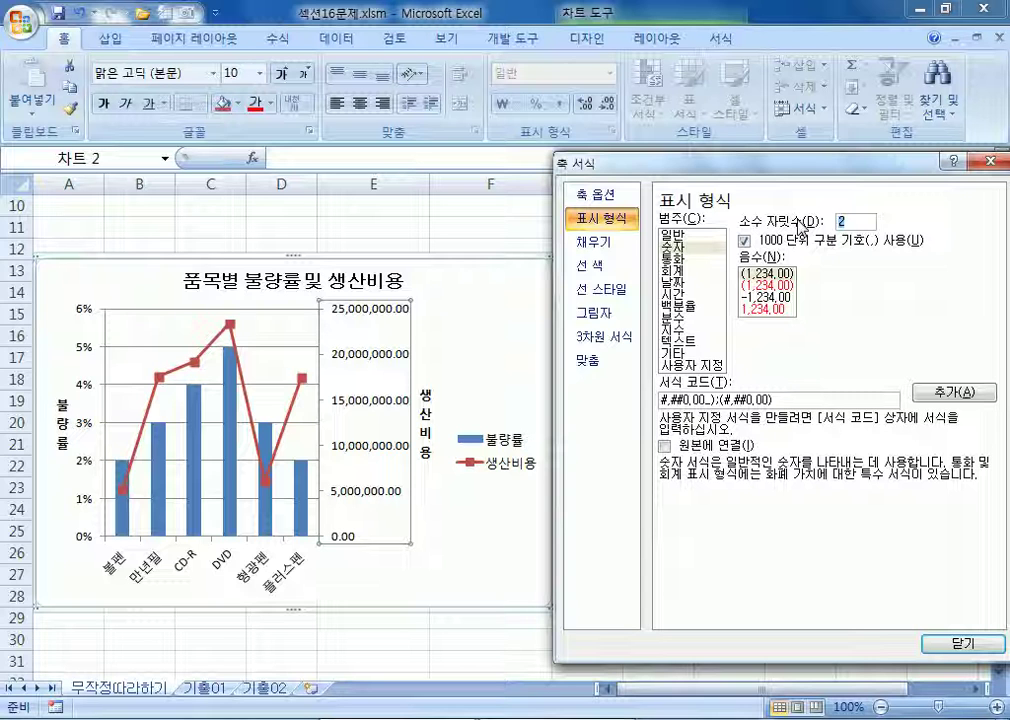
text(0)
Fix the secondary vertical axis maximum at 30000000 and its major unit at 10000000
click(598, 194)
click(834, 242)
drag(906, 243, 860, 243)
click(929, 240)
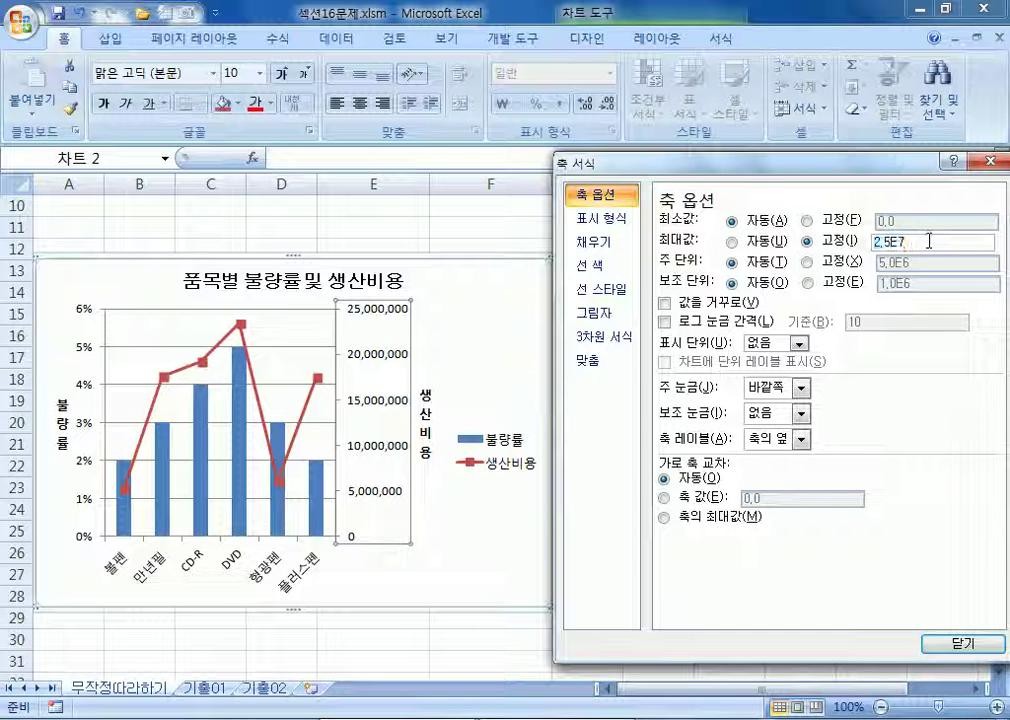
drag(929, 240, 872, 242)
text(30000000)
click(806, 261)
text(10000000)
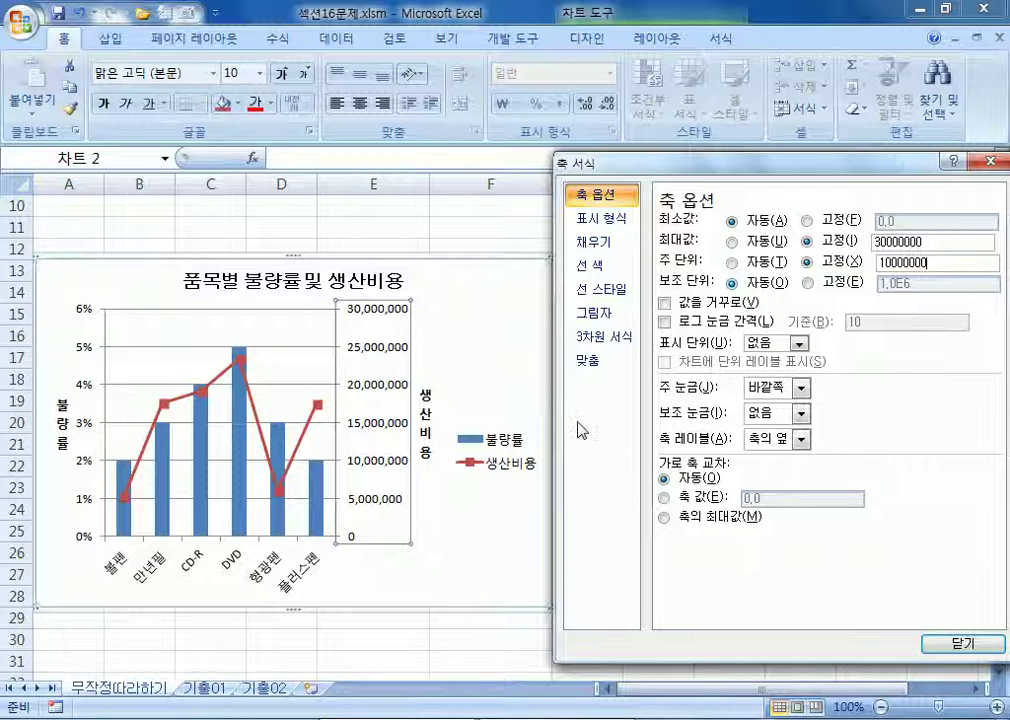
Move the chart legend below the plot area without overlapping the chart
click(518, 465)
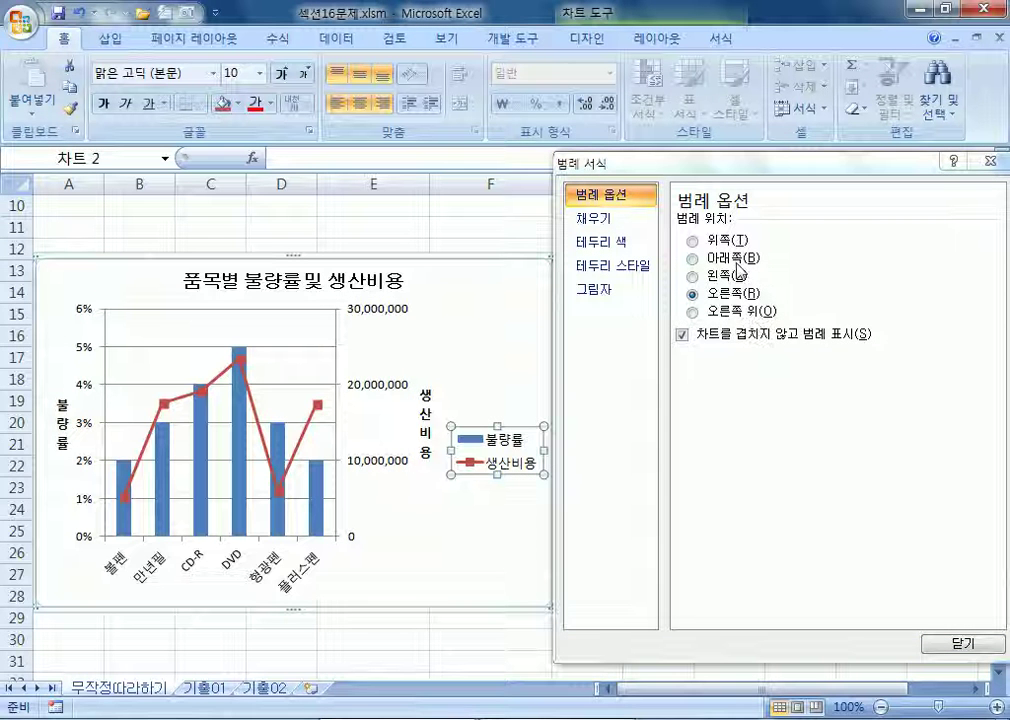
click(665, 40)
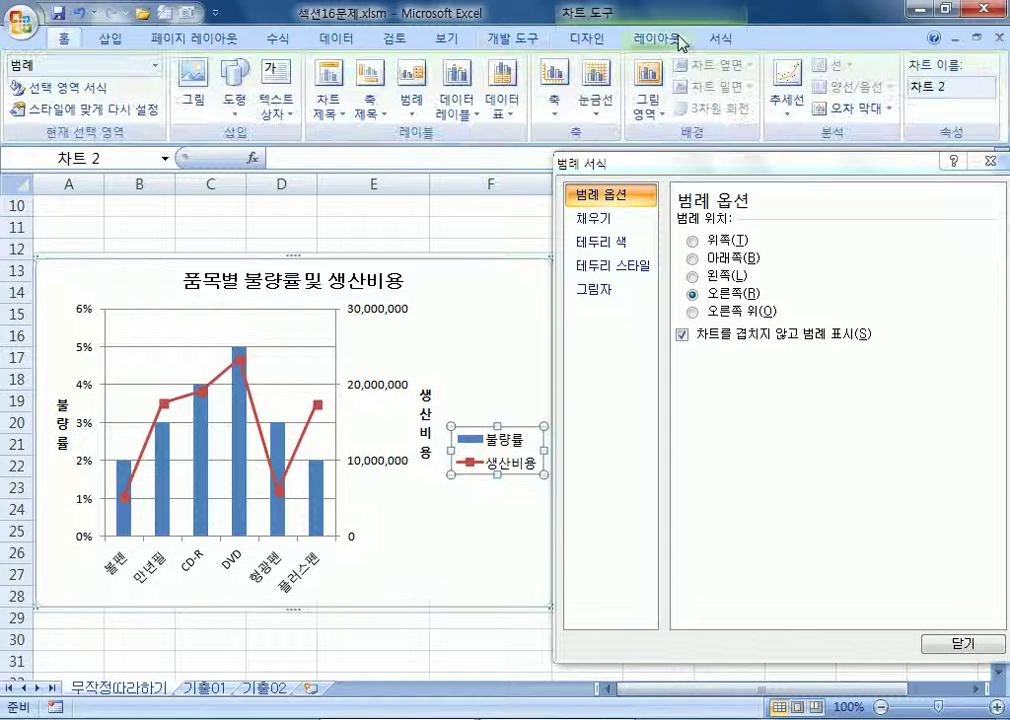
click(411, 92)
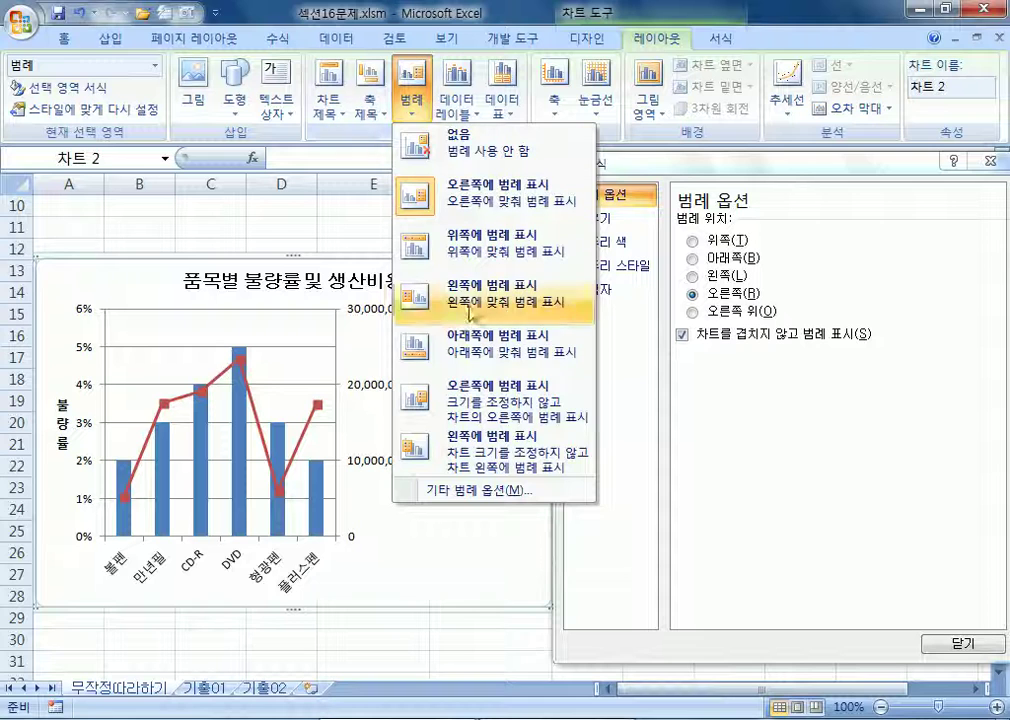
click(476, 356)
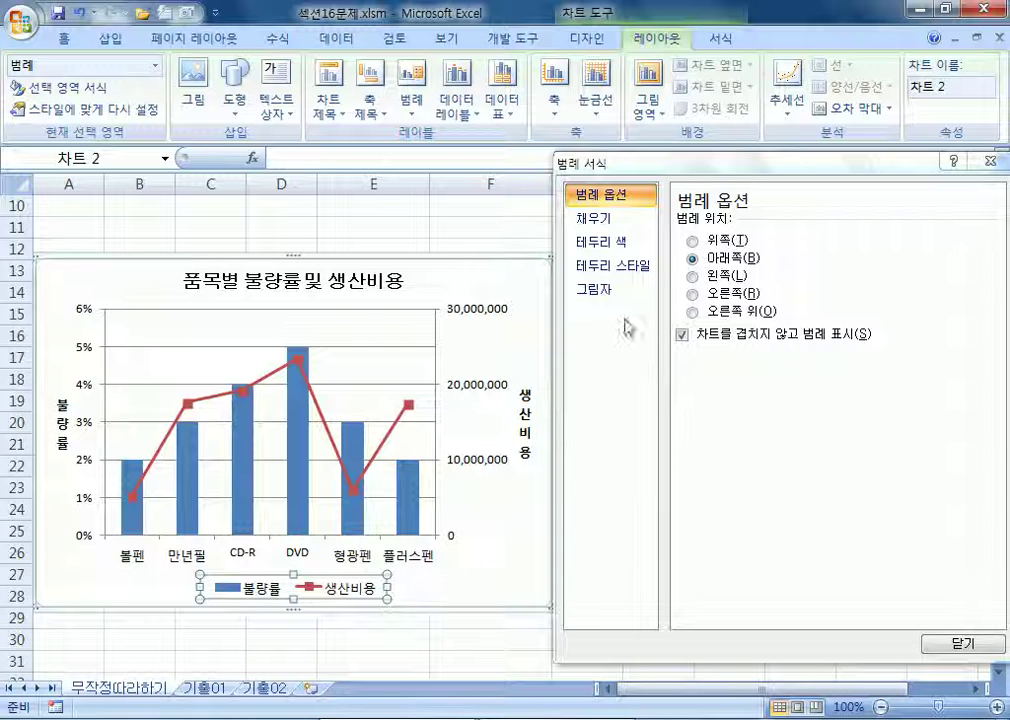
Give the legend a solid border in the standard blue color
click(614, 270)
click(605, 242)
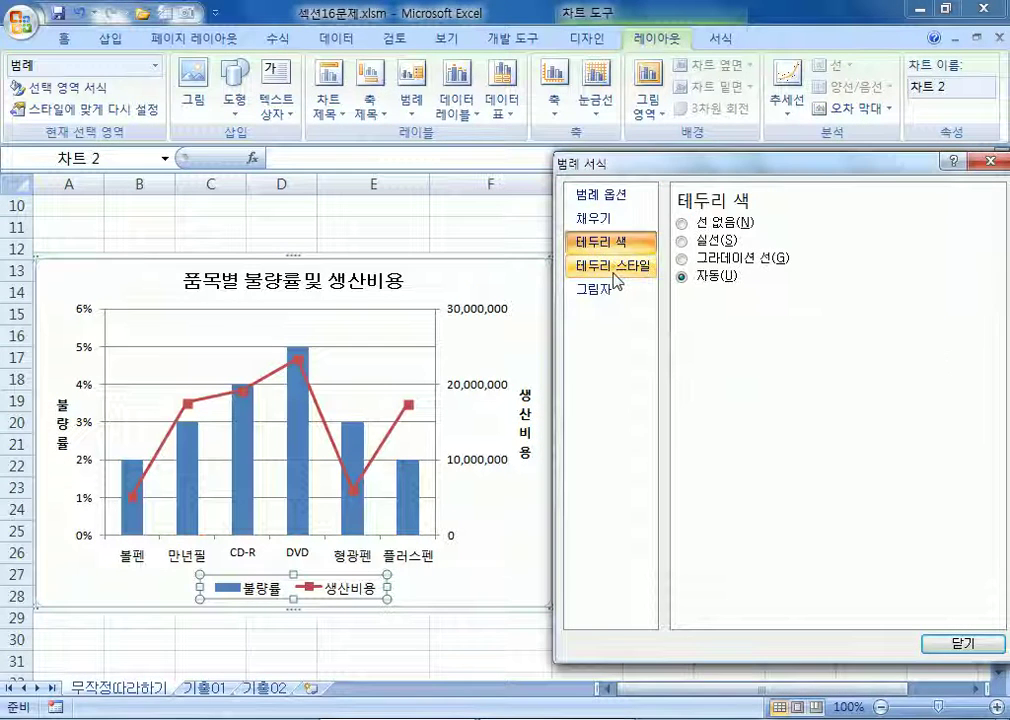
click(618, 268)
click(781, 246)
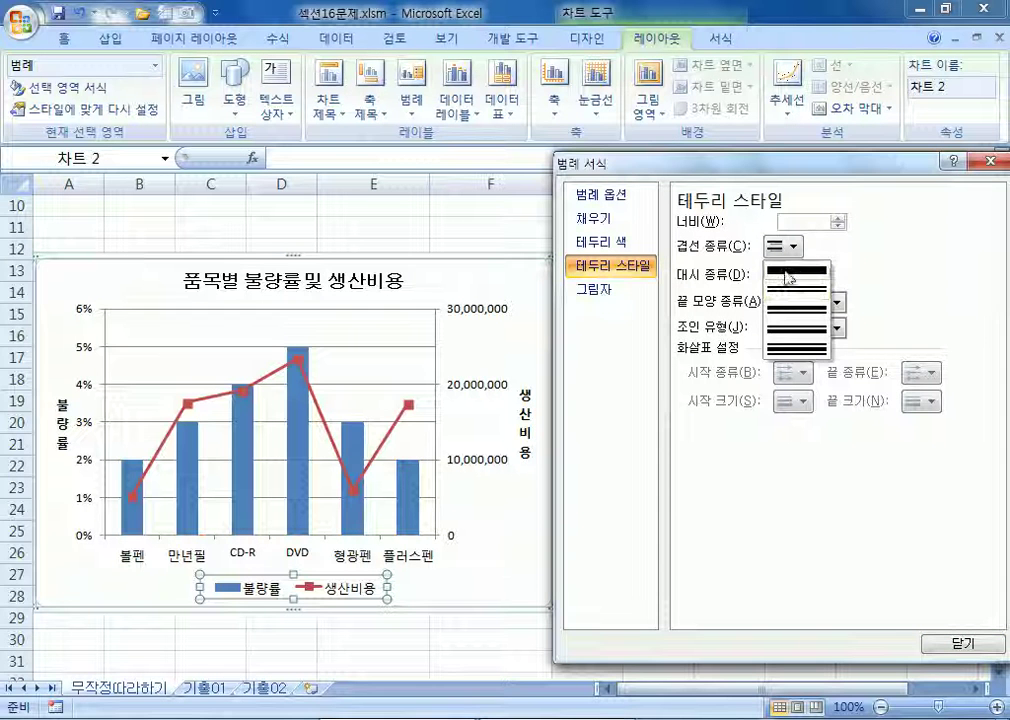
click(605, 242)
click(605, 242)
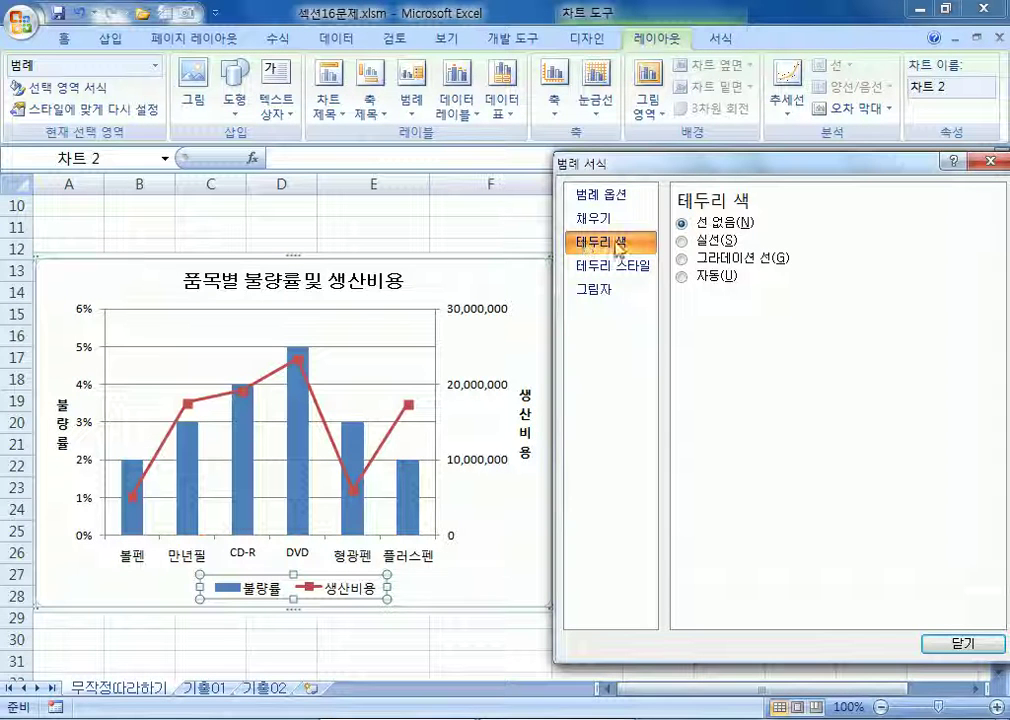
click(700, 240)
click(760, 301)
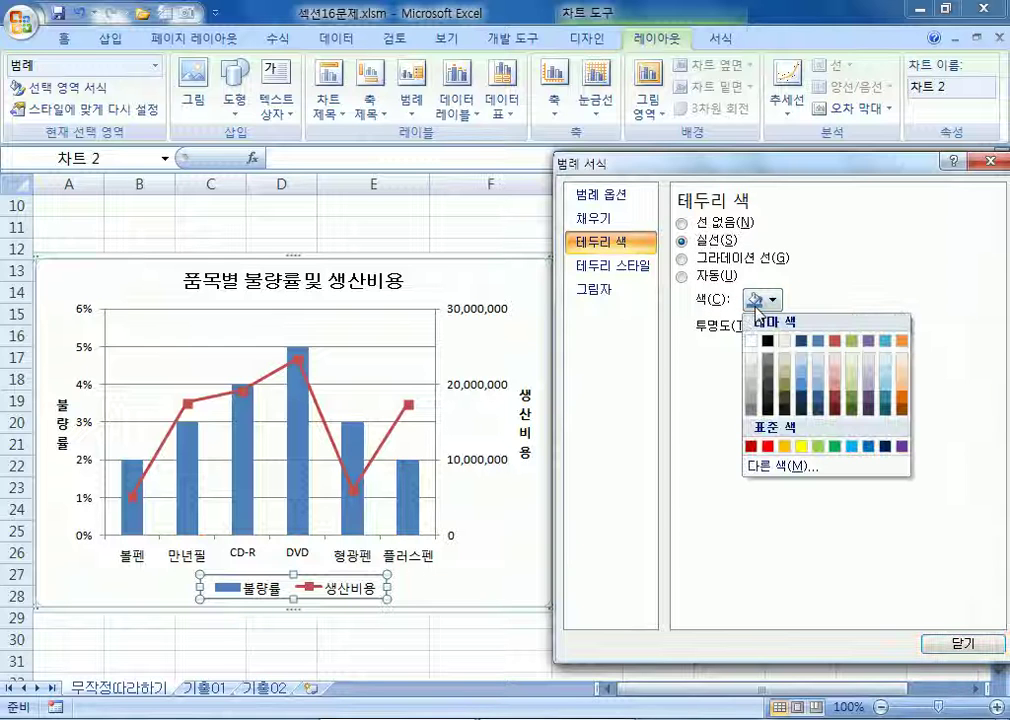
click(870, 447)
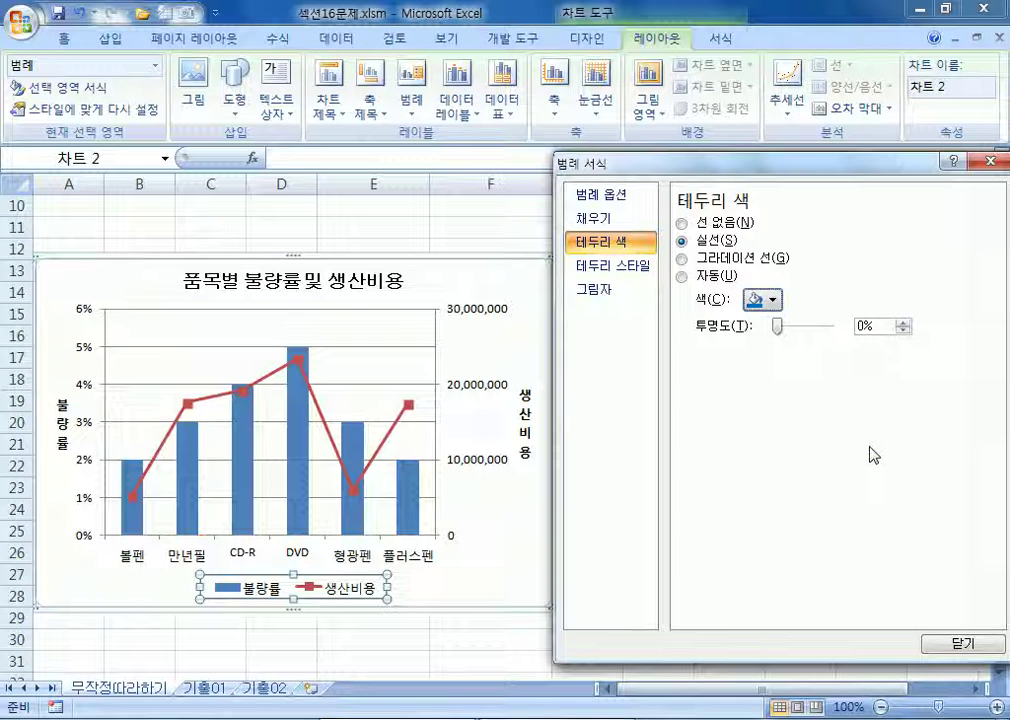
Set the legend text to 궁서, size 13, bold
click(64, 39)
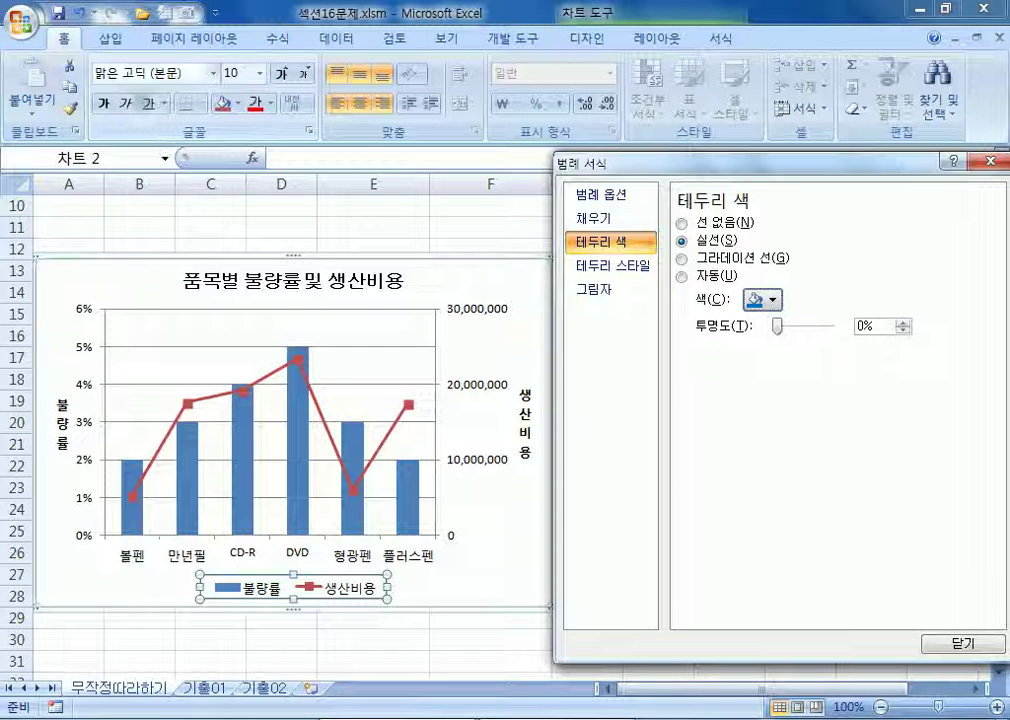
click(213, 73)
scroll(250, 256, down, 8)
scroll(245, 233, down, 15)
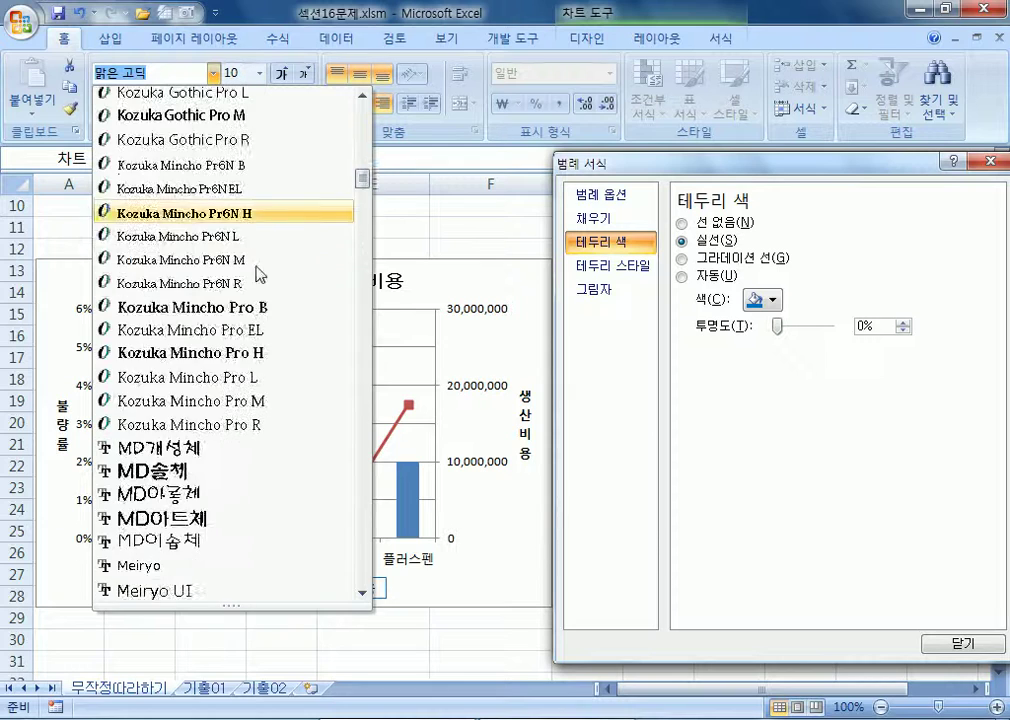
scroll(200, 360, up, 1)
click(171, 300)
text(13)
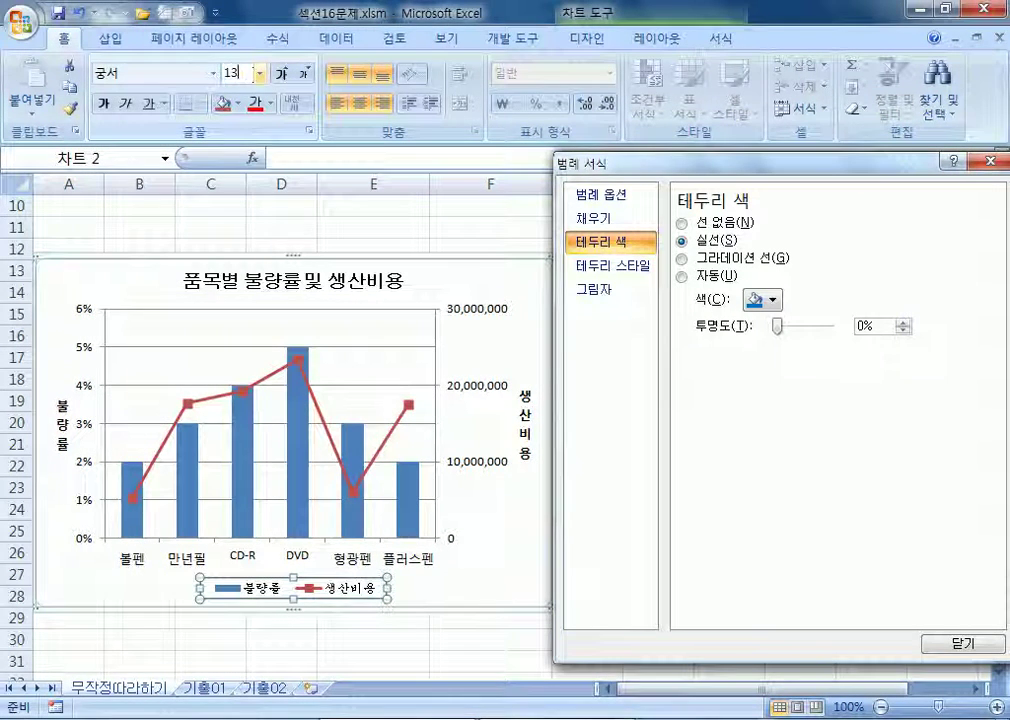
key(Return)
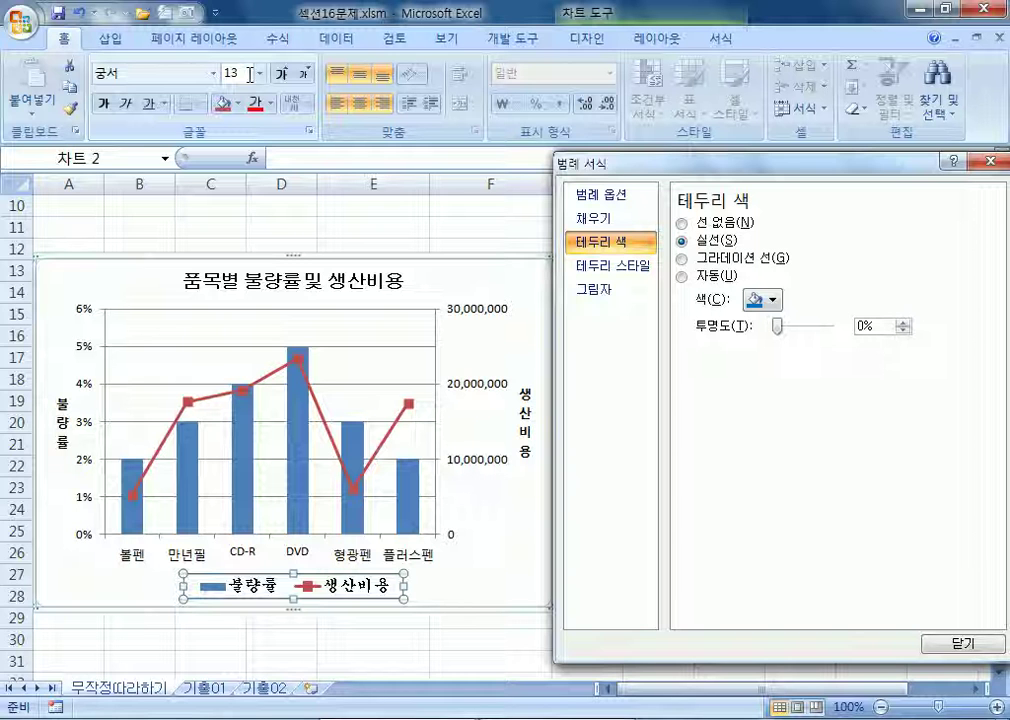
click(104, 103)
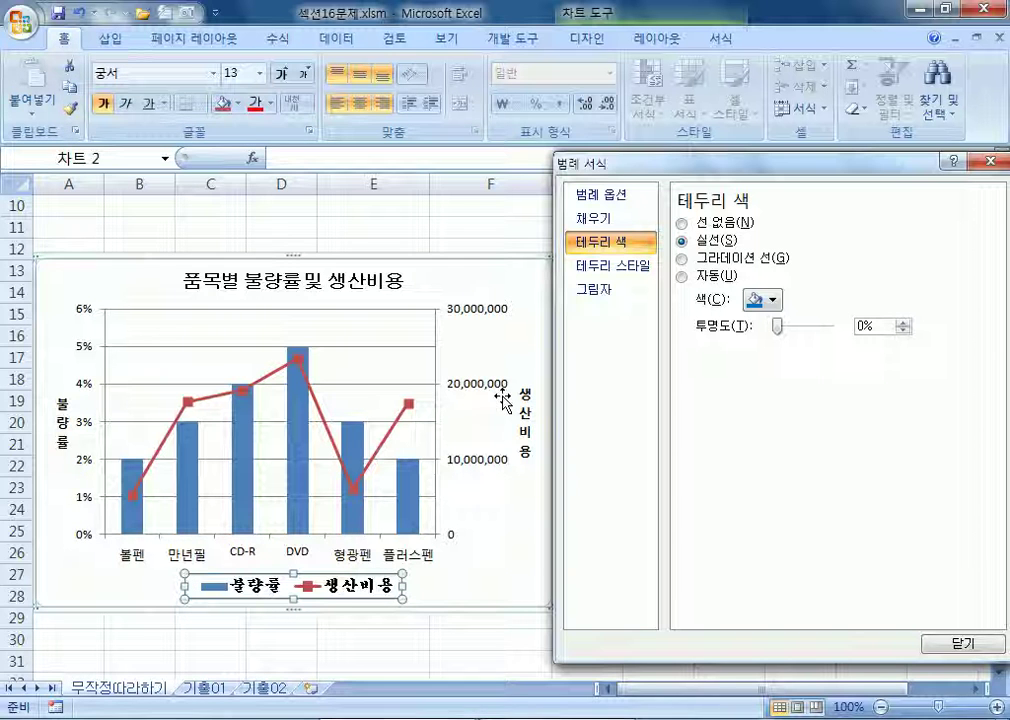
Try adding default data labels to the 불량률 columns after moving the formatting dialog clear of the chart
drag(679, 168, 757, 174)
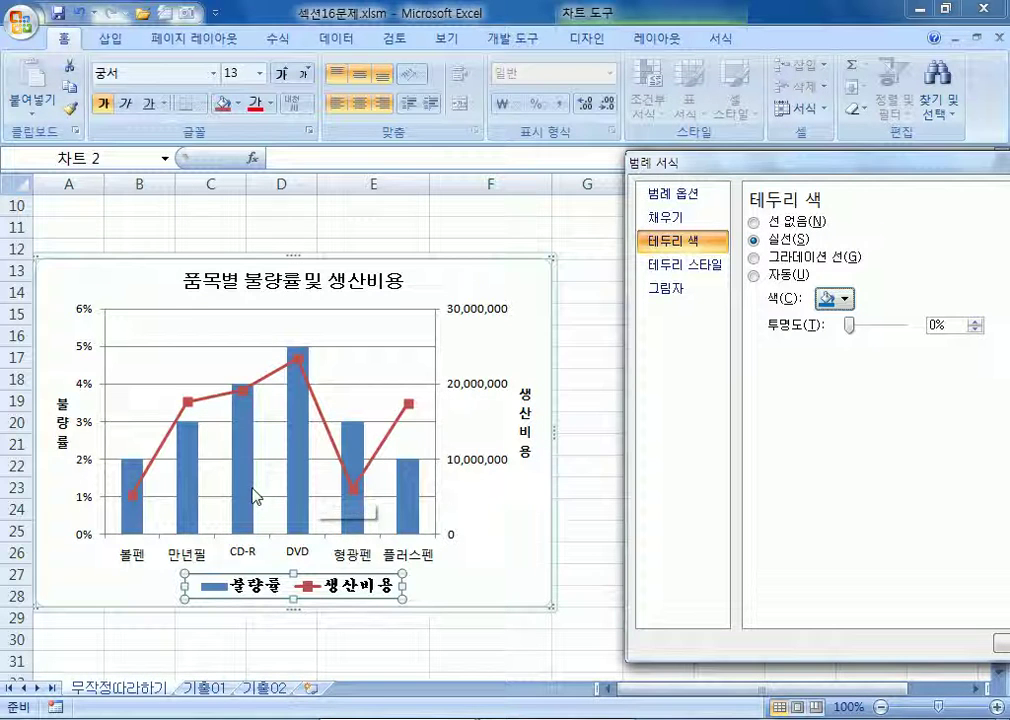
click(307, 485)
right_click(307, 486)
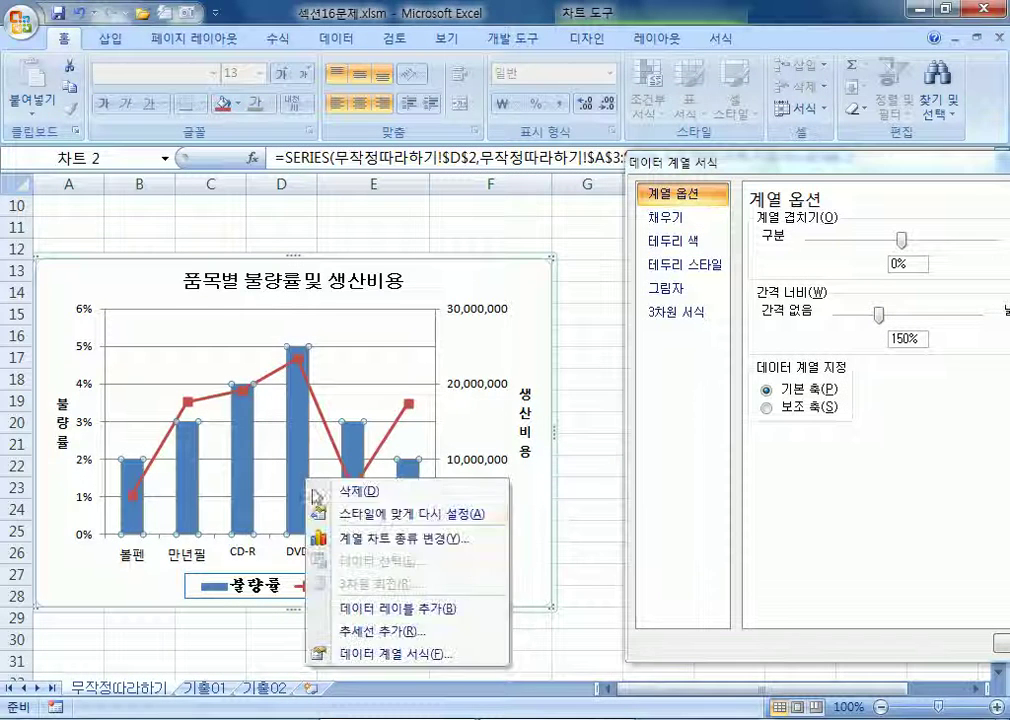
click(402, 608)
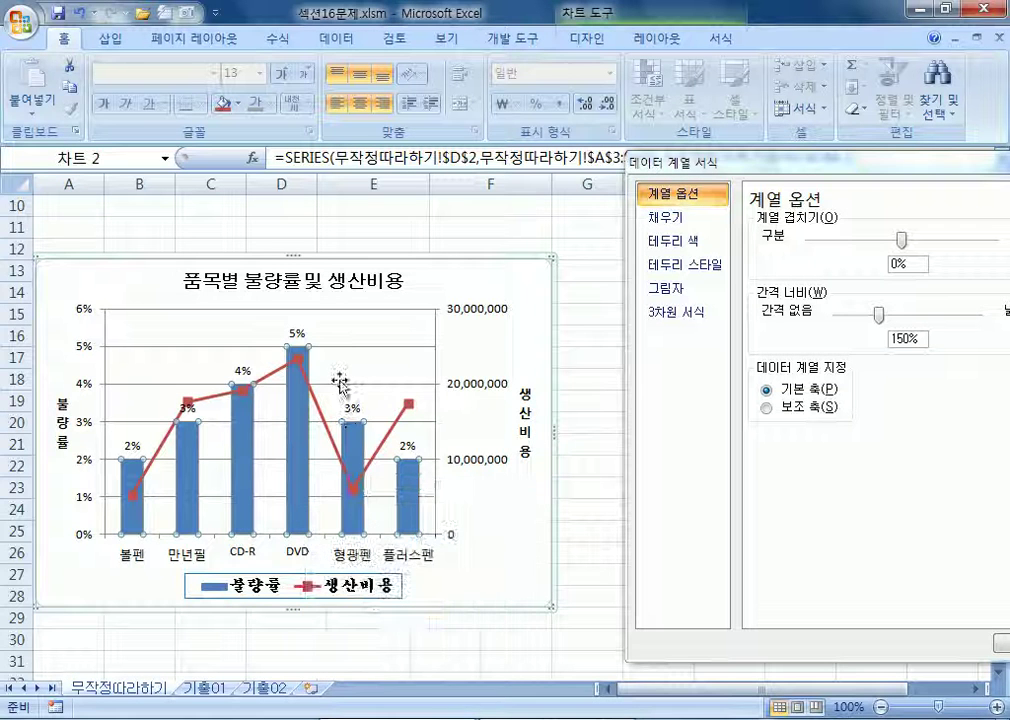
right_click(297, 447)
click(400, 457)
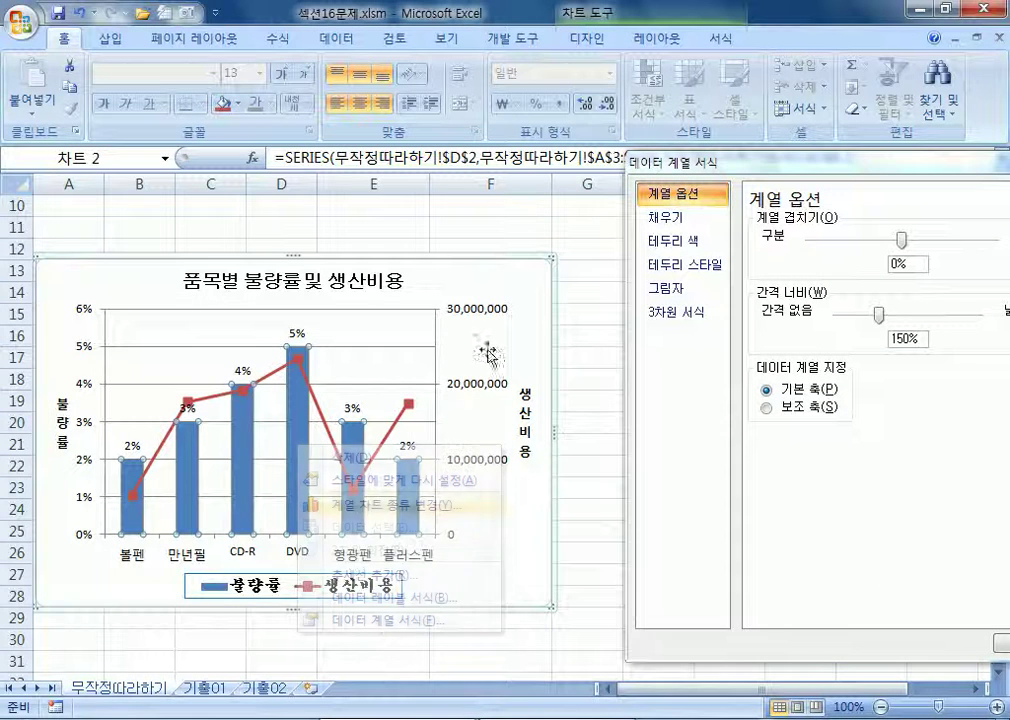
Show value labels at the outside end of the 불량률 columns
click(655, 38)
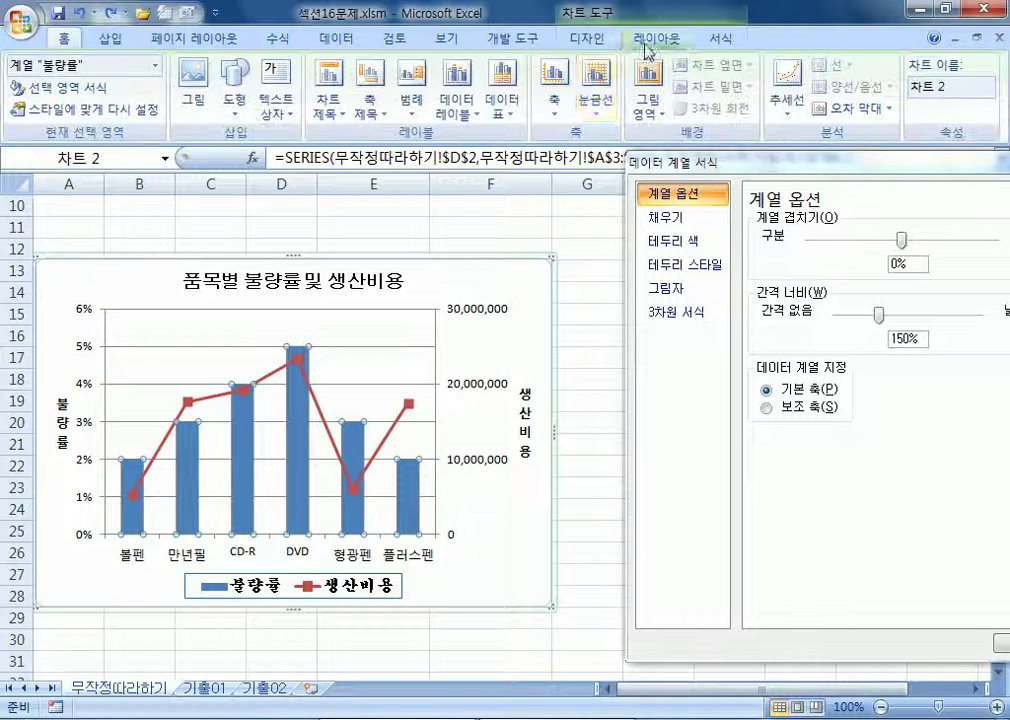
click(450, 120)
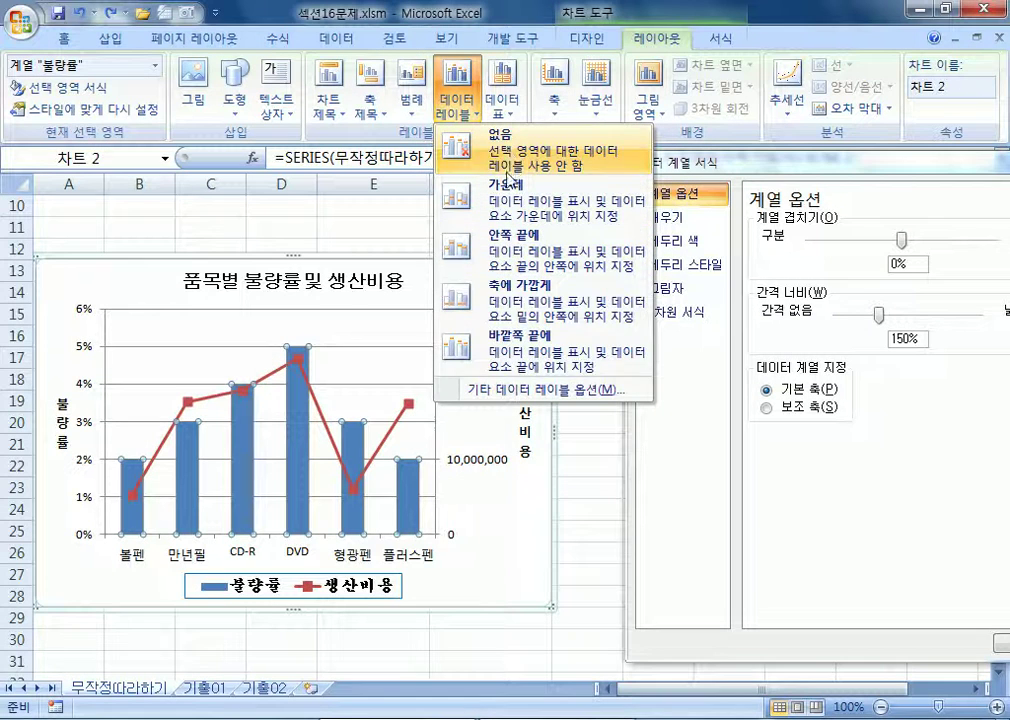
right_click(300, 428)
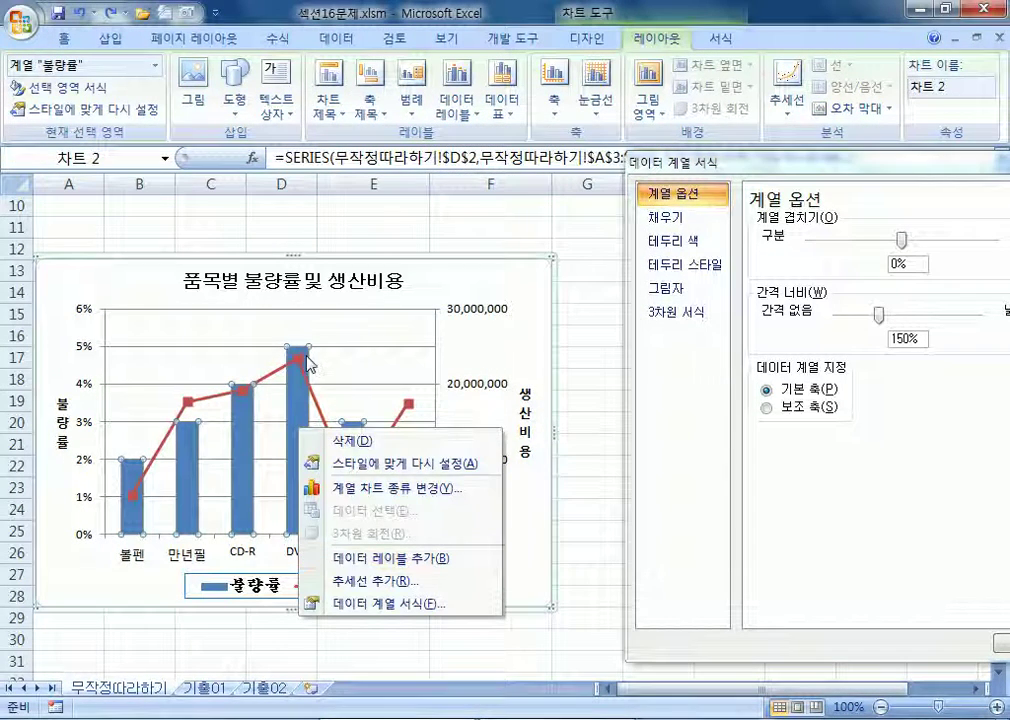
click(453, 122)
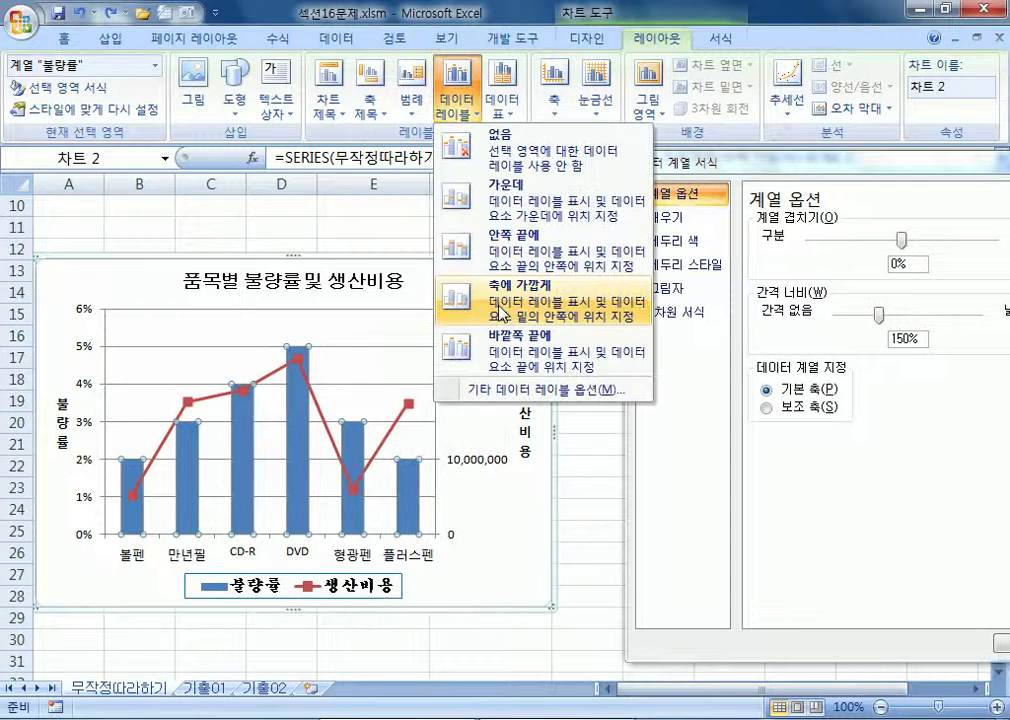
click(513, 352)
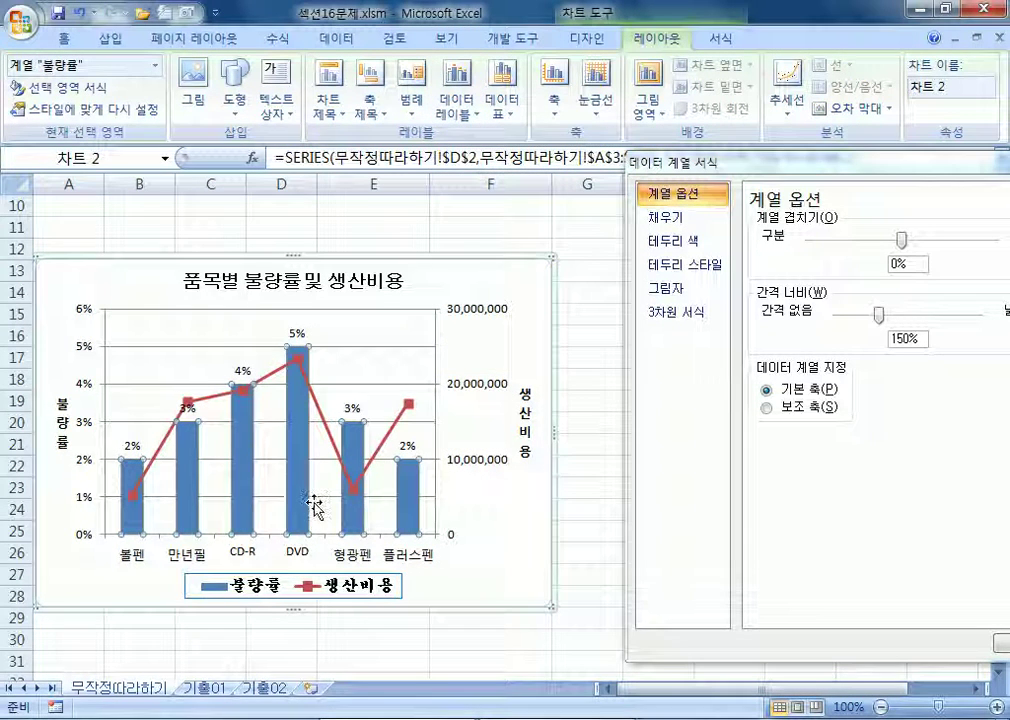
click(463, 125)
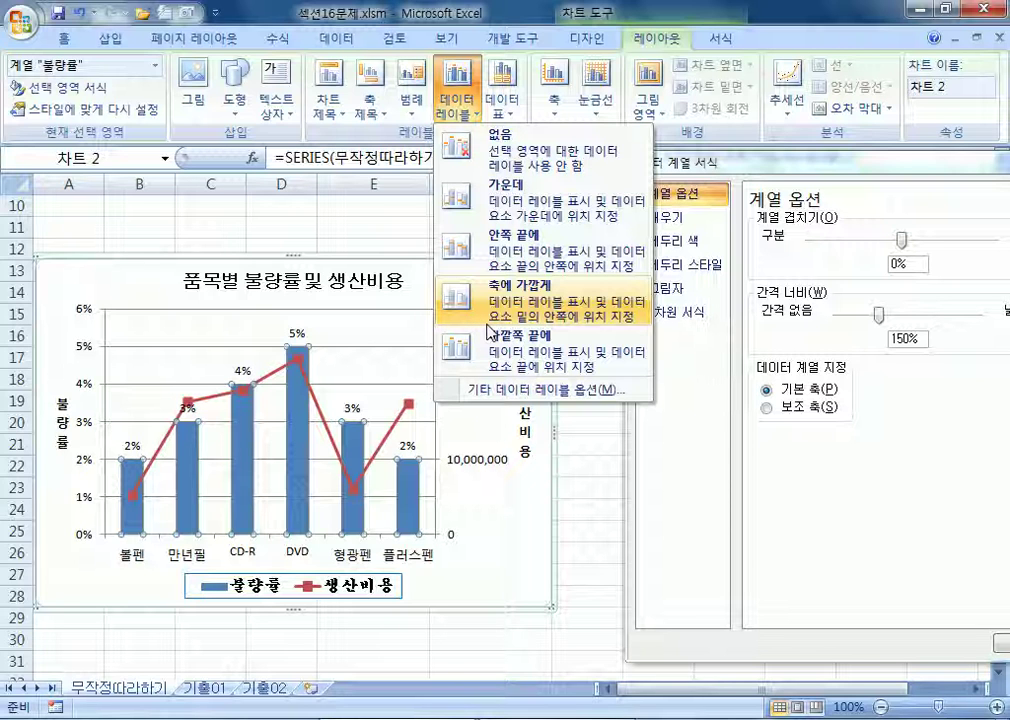
Set the 생산비용 series line width to 4 pt
click(392, 427)
click(395, 428)
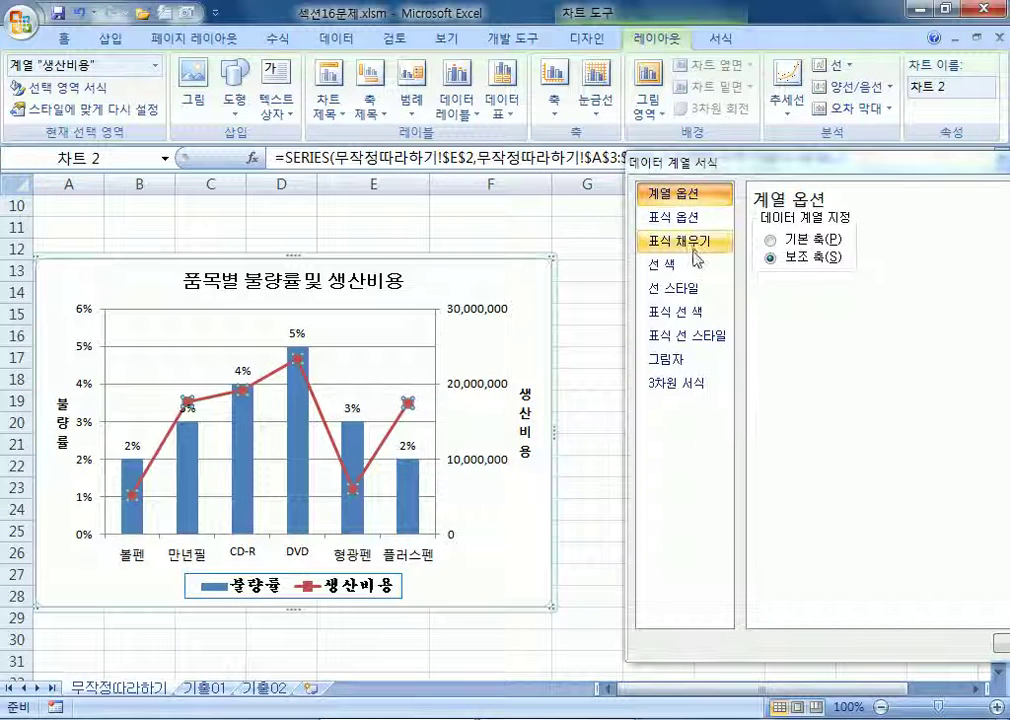
click(659, 290)
click(914, 224)
click(914, 224)
click(914, 224)
click(914, 224)
click(914, 217)
click(914, 217)
click(914, 217)
click(915, 218)
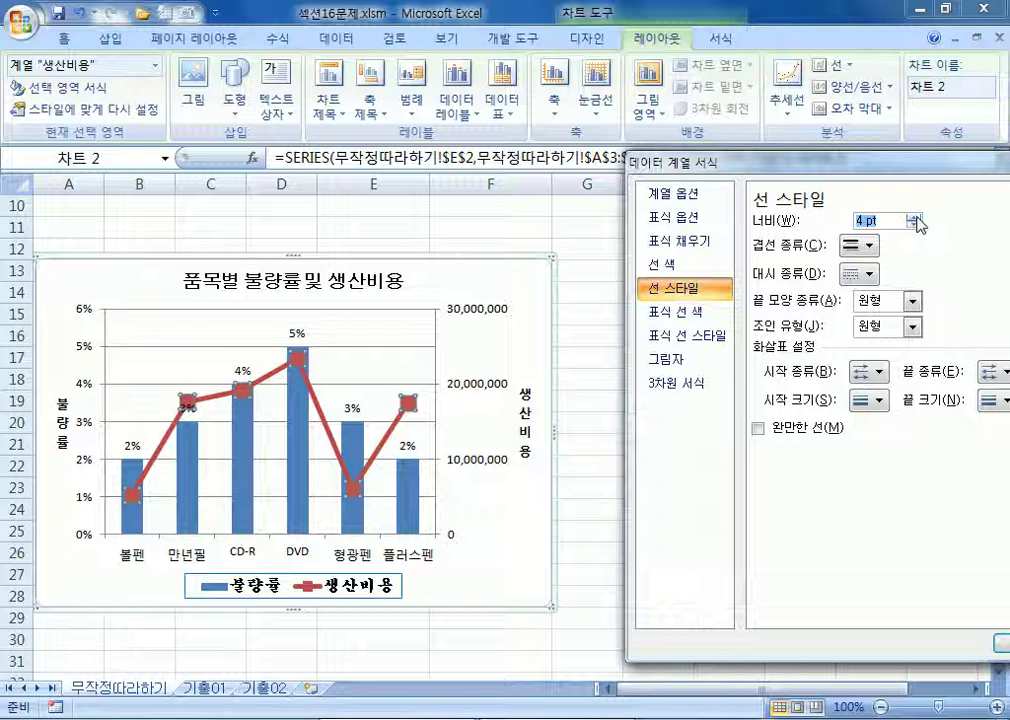
Color the 생산비용 series line orange from the standard colors and make it a smoothed line
click(663, 265)
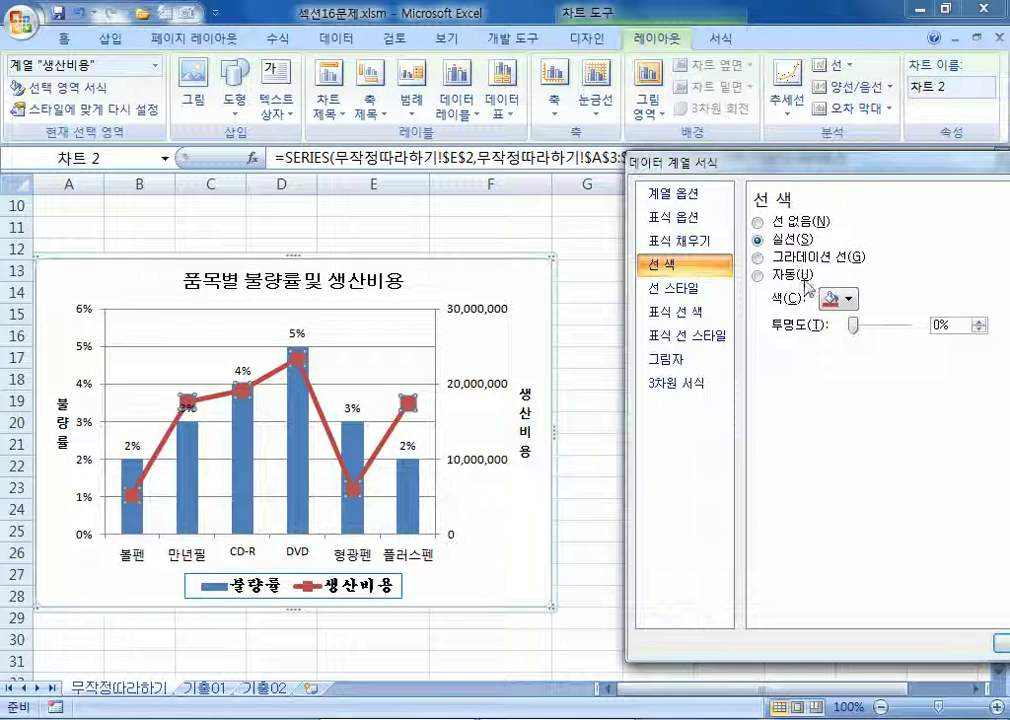
click(840, 298)
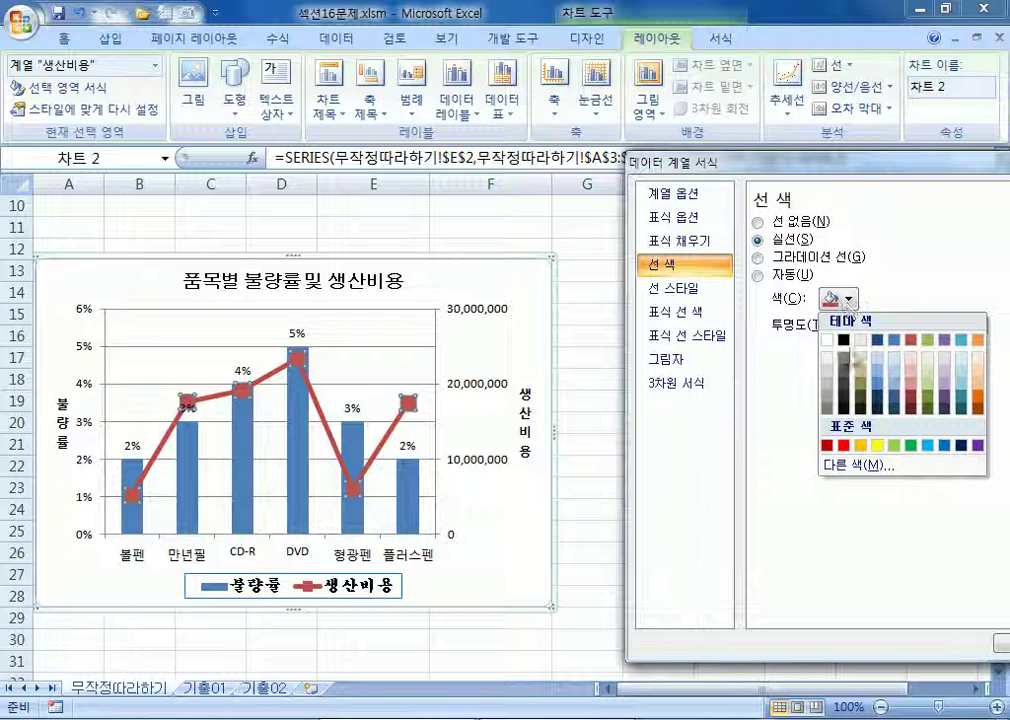
click(859, 446)
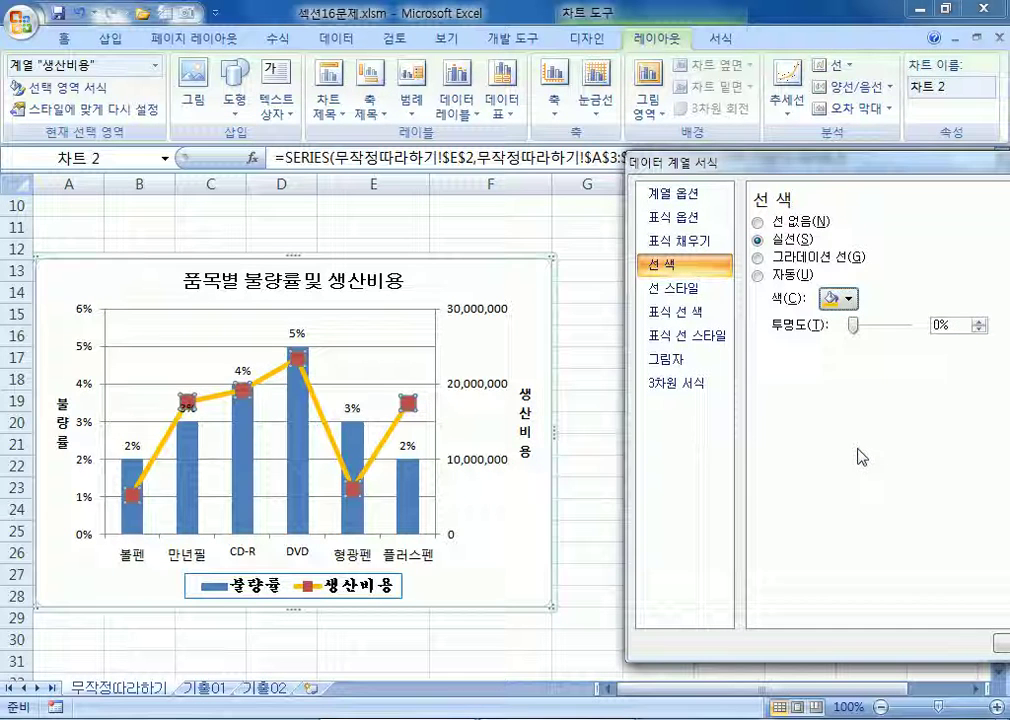
click(667, 287)
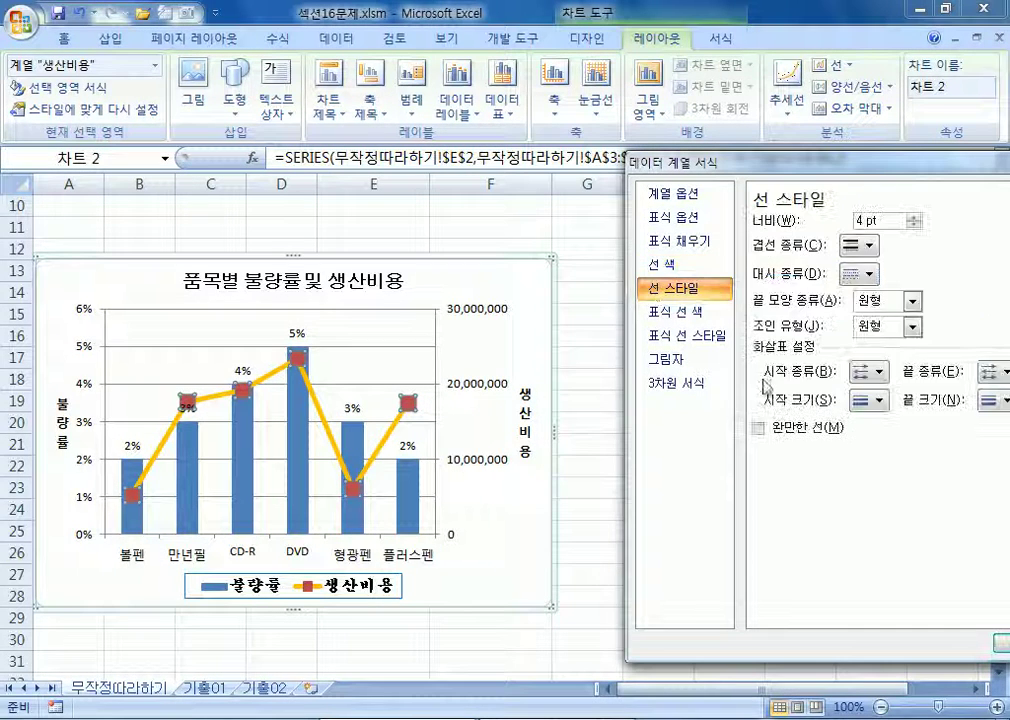
click(775, 432)
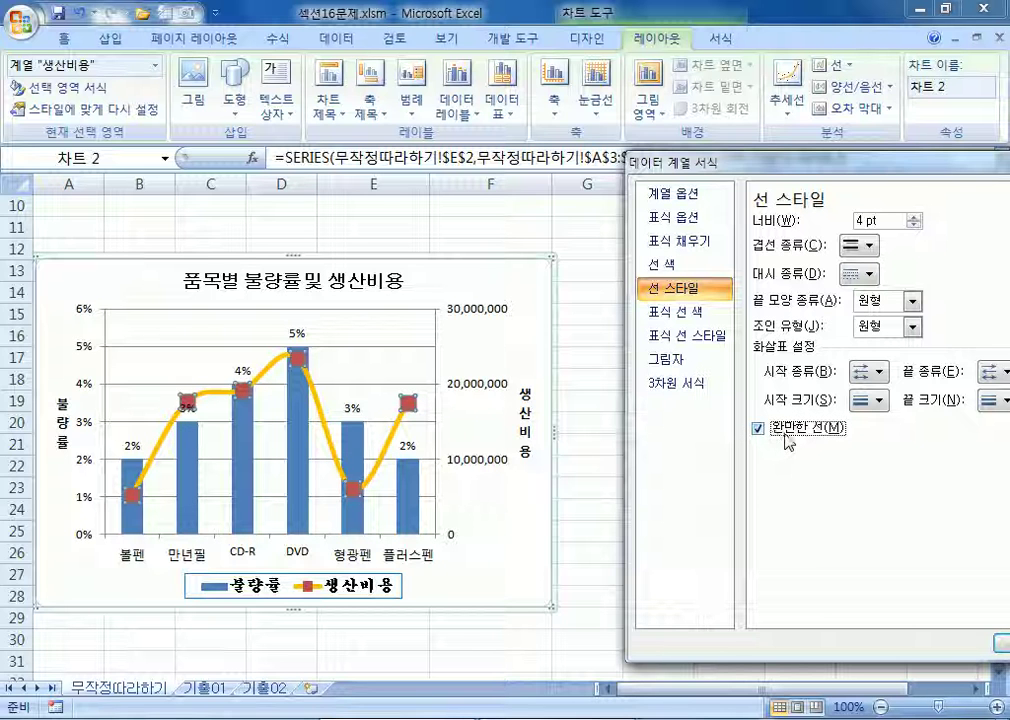
Apply the outer shadow preset with a 45° angle to the chart area, after undoing the accidental move of the chart
click(530, 270)
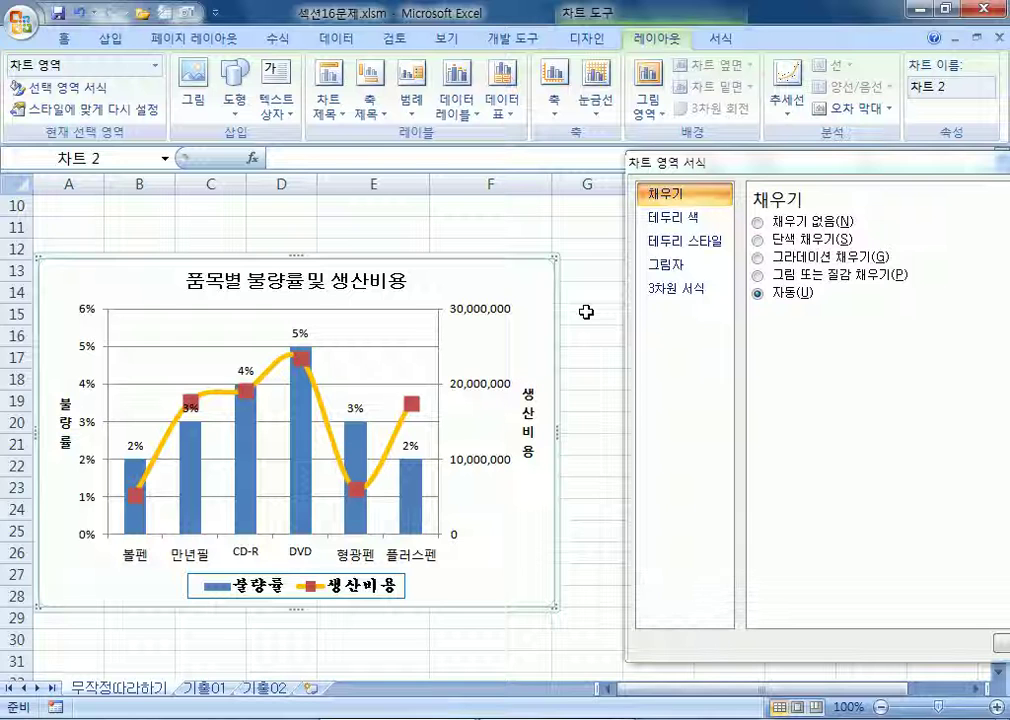
key(ctrl+z)
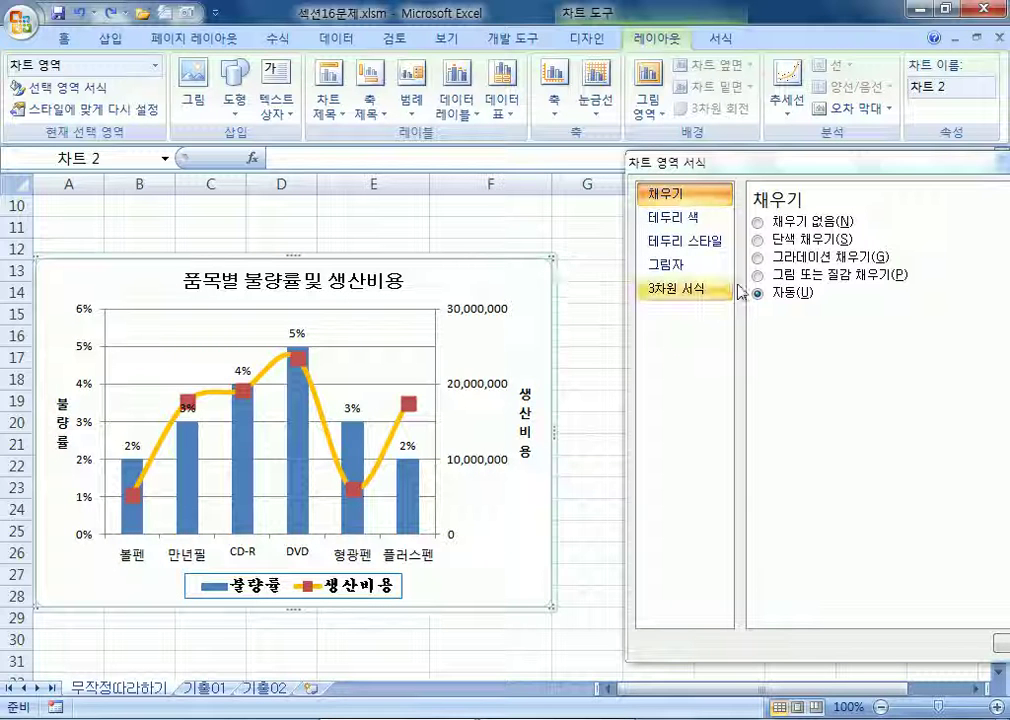
click(662, 264)
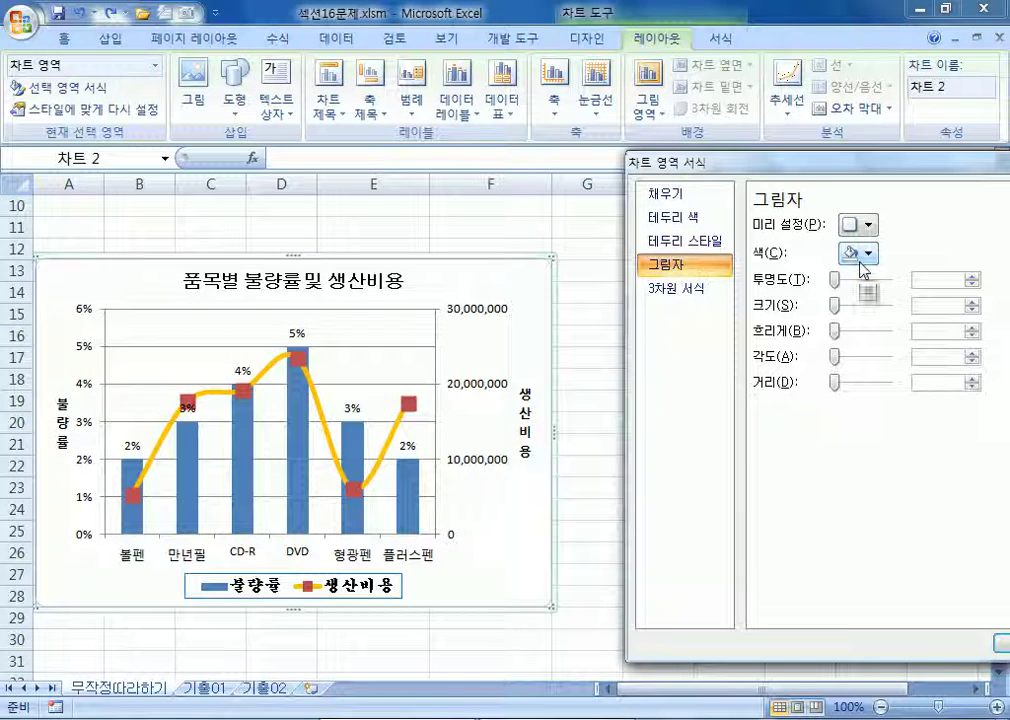
click(869, 227)
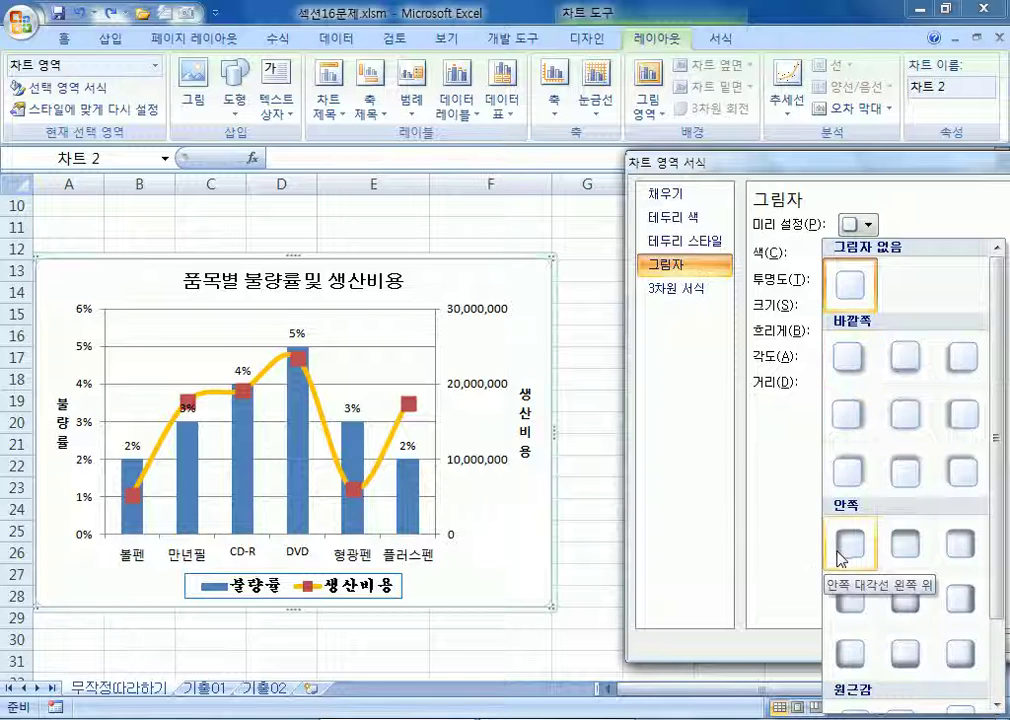
click(841, 373)
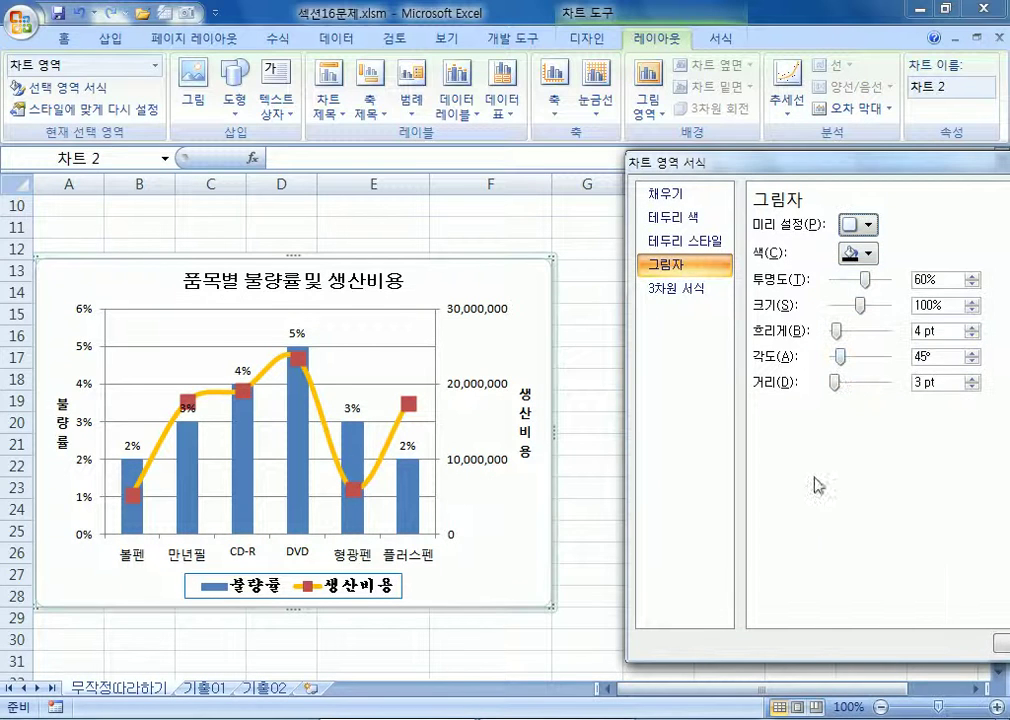
click(578, 657)
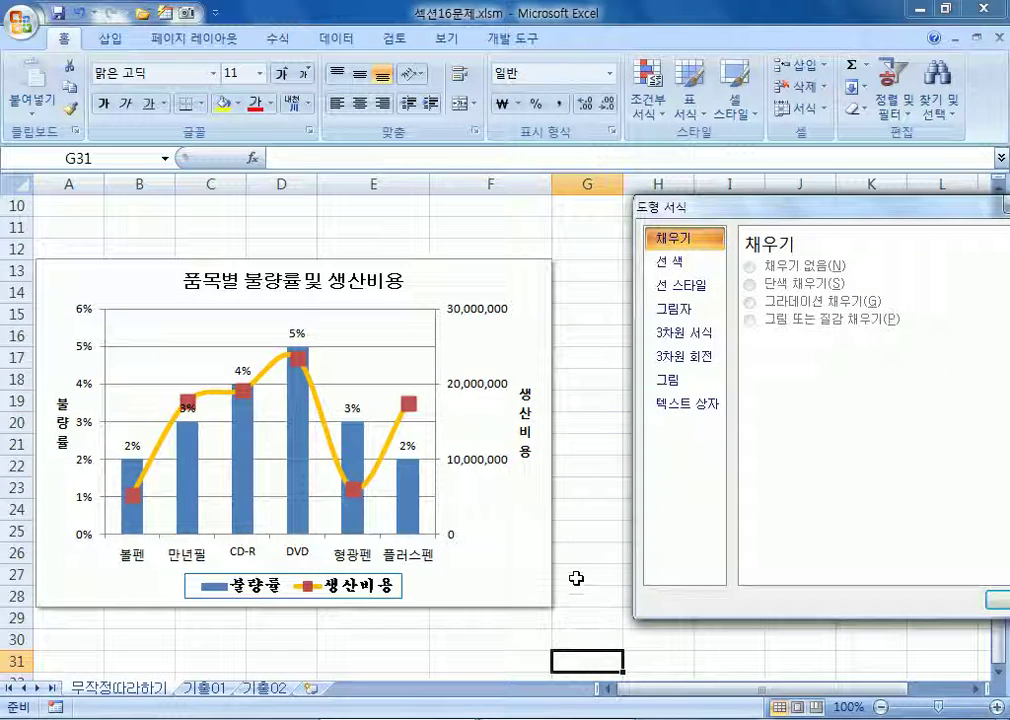
Give the chart area border rounded corners and close the formatting dialog
click(525, 586)
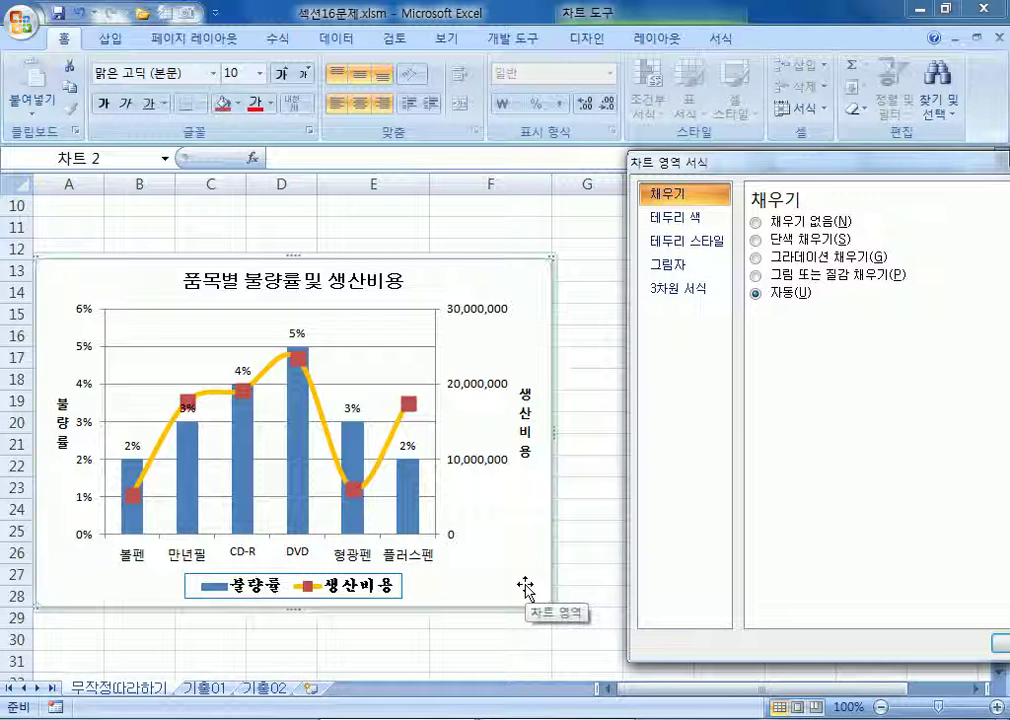
click(683, 241)
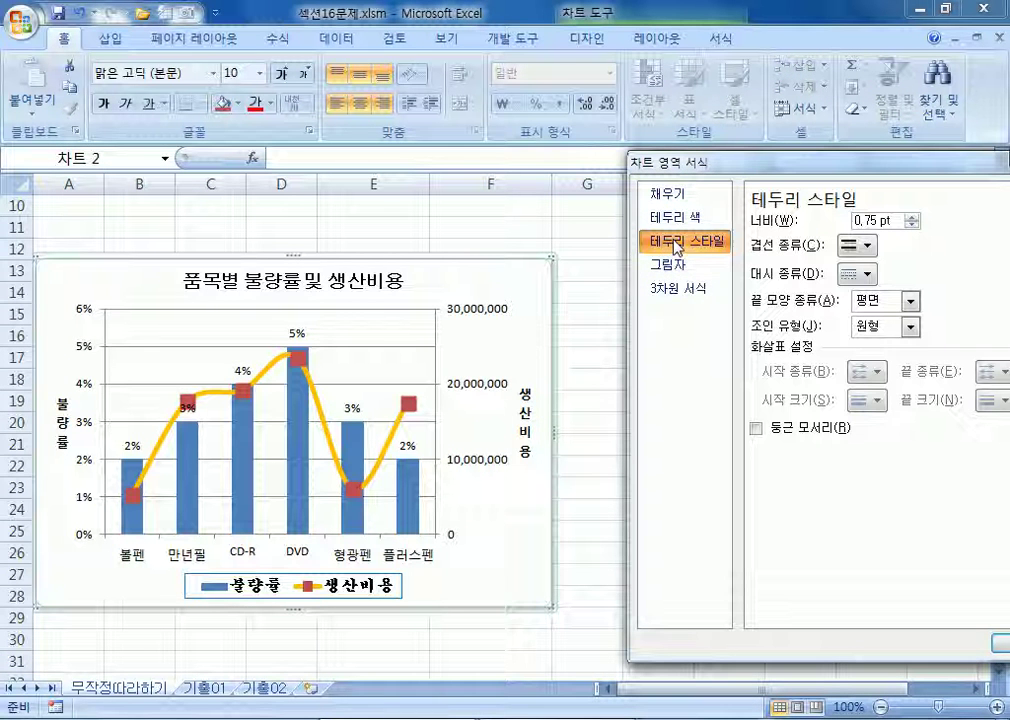
click(757, 428)
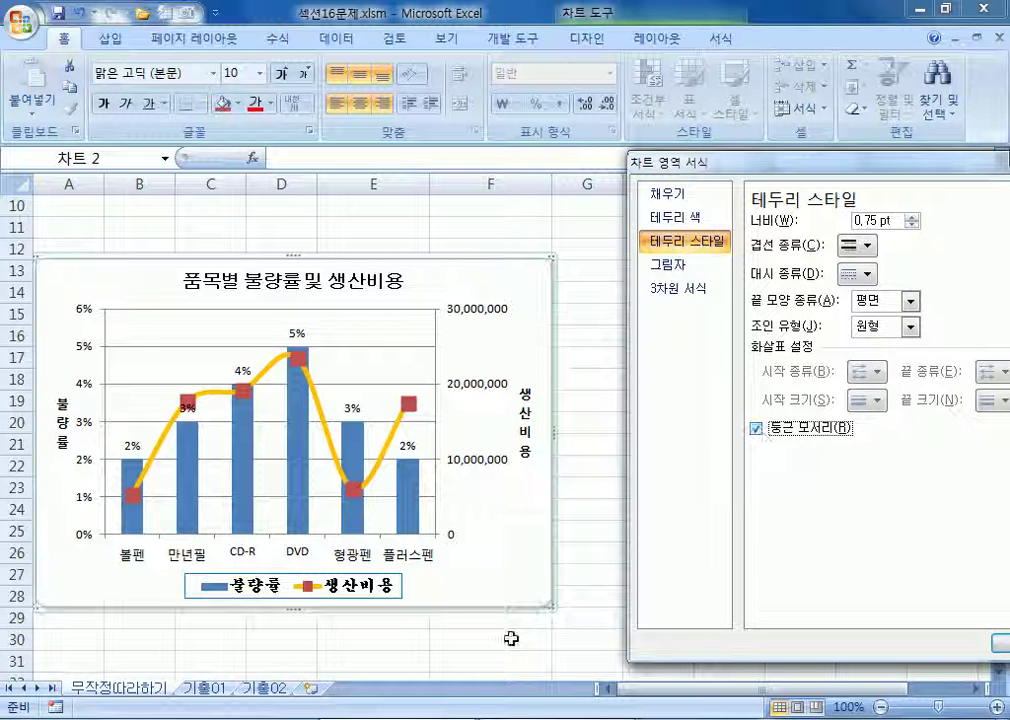
click(613, 628)
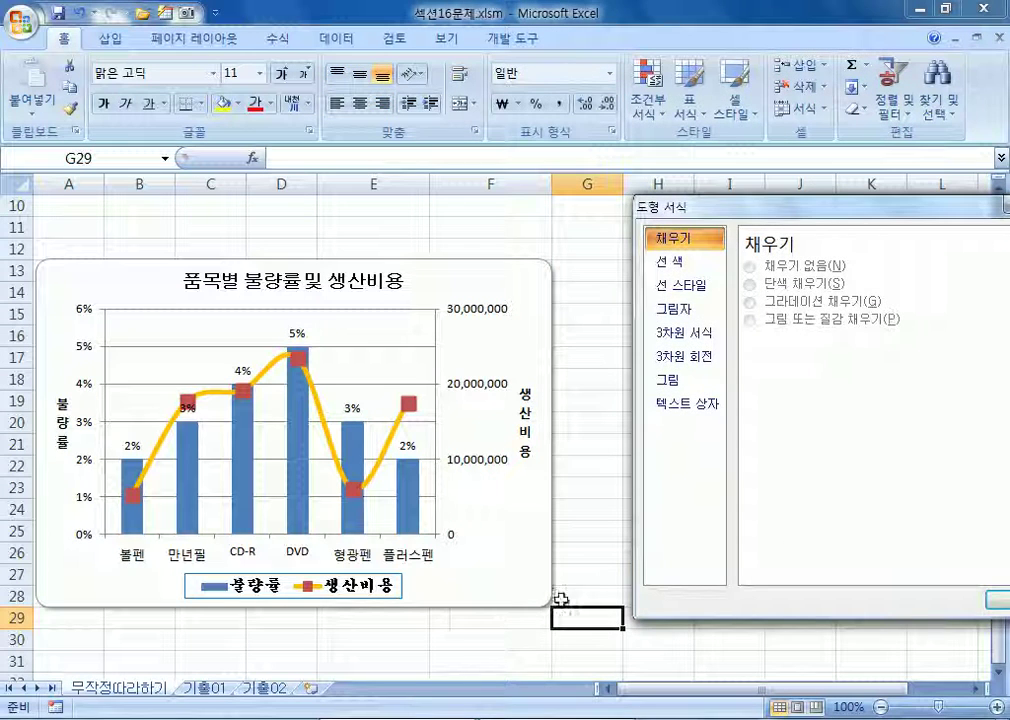
click(529, 578)
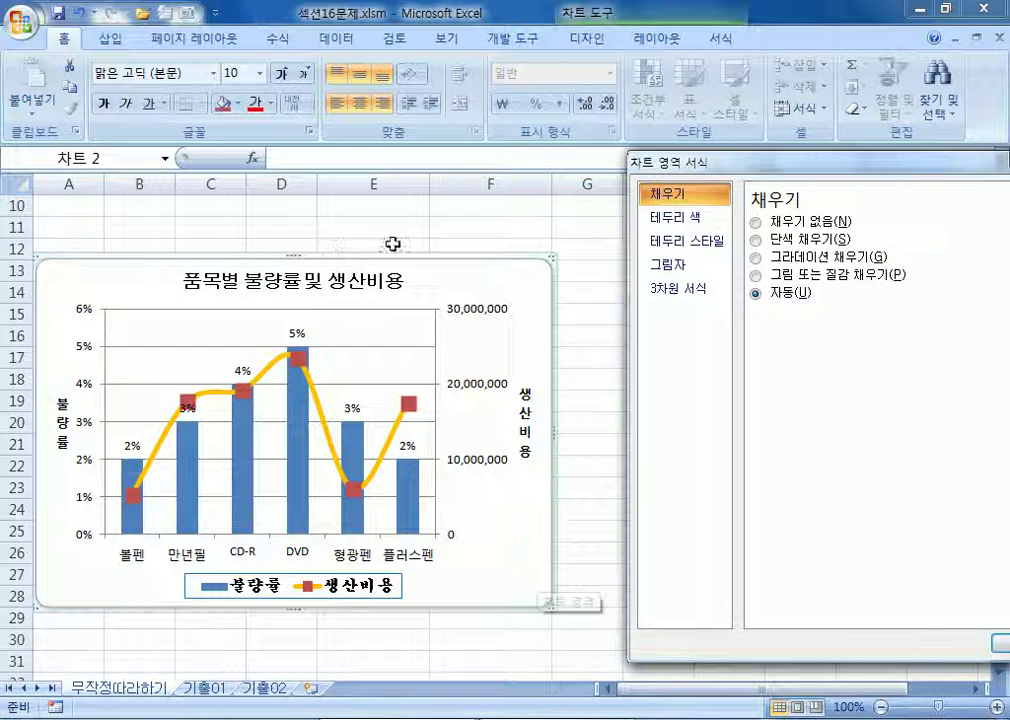
drag(895, 165, 688, 140)
click(852, 132)
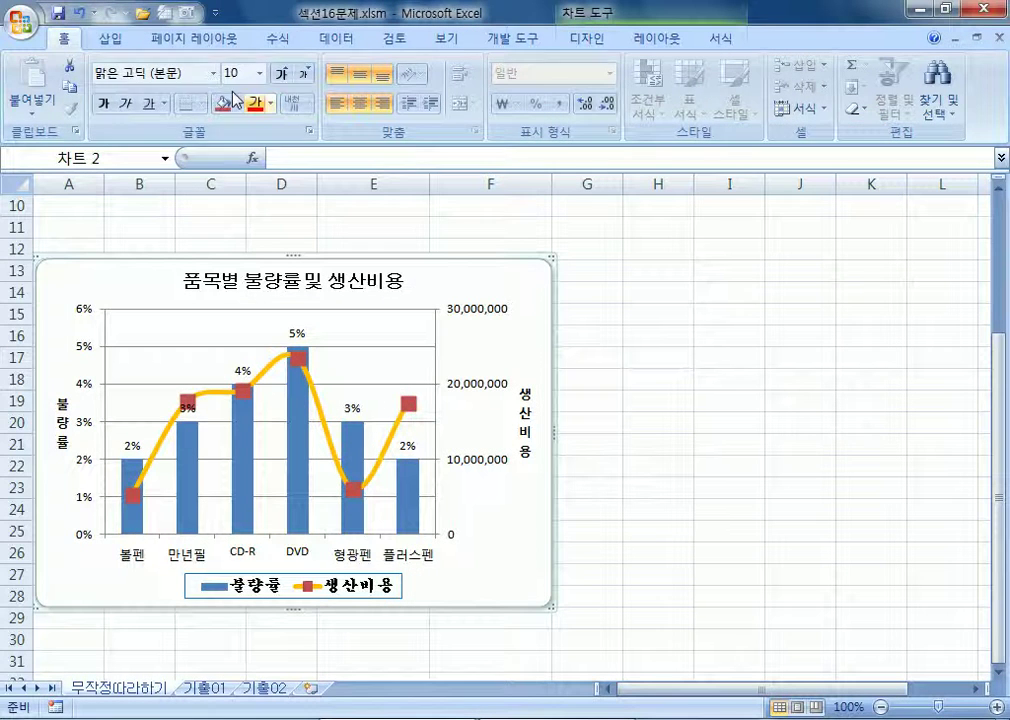
Draw a 설명선 2 callout about 1.22 cm high and 2.17 cm wide in the chart, beside the top of the DVD column
click(110, 38)
click(212, 95)
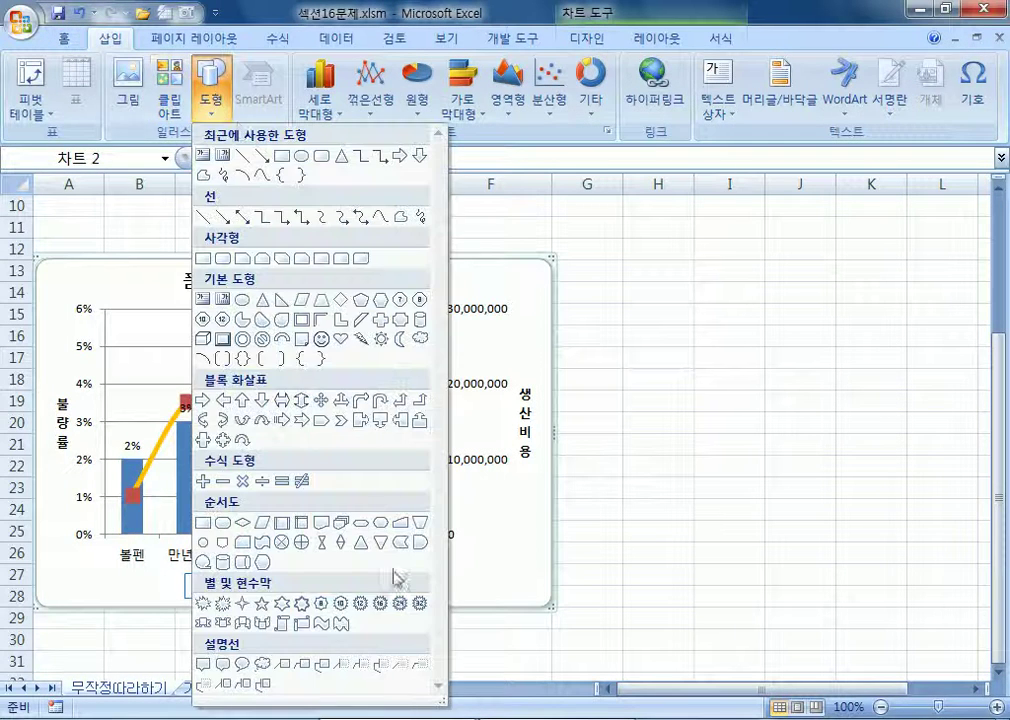
click(300, 665)
drag(338, 316, 421, 361)
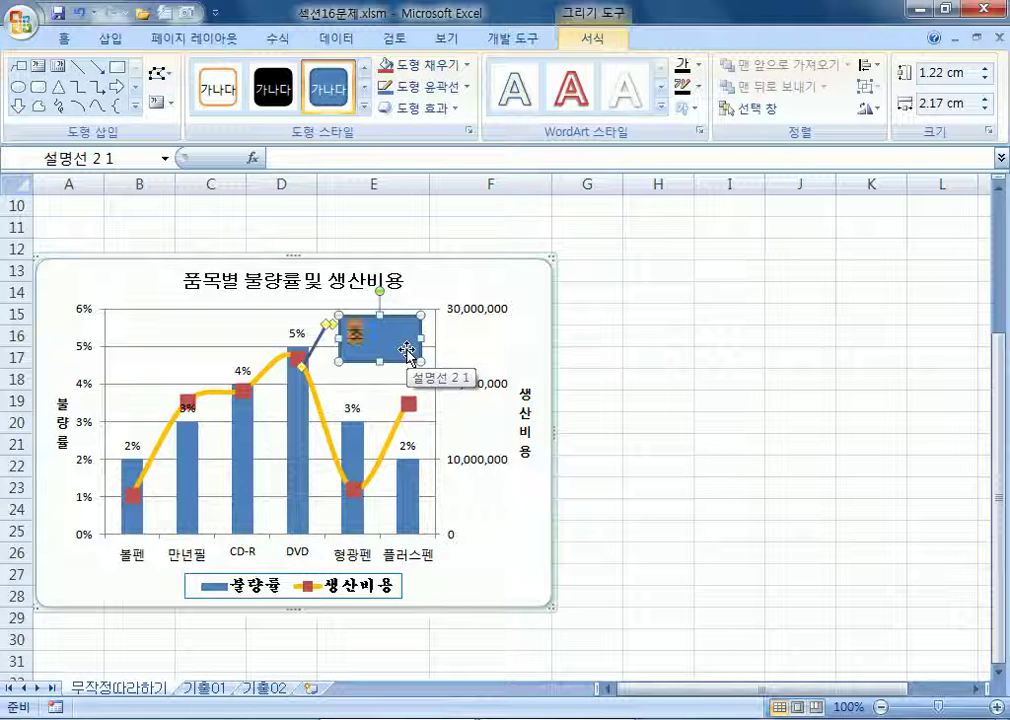
Enter the text 최고 불량률 in the callout and select the callout as a shape
text(최고)
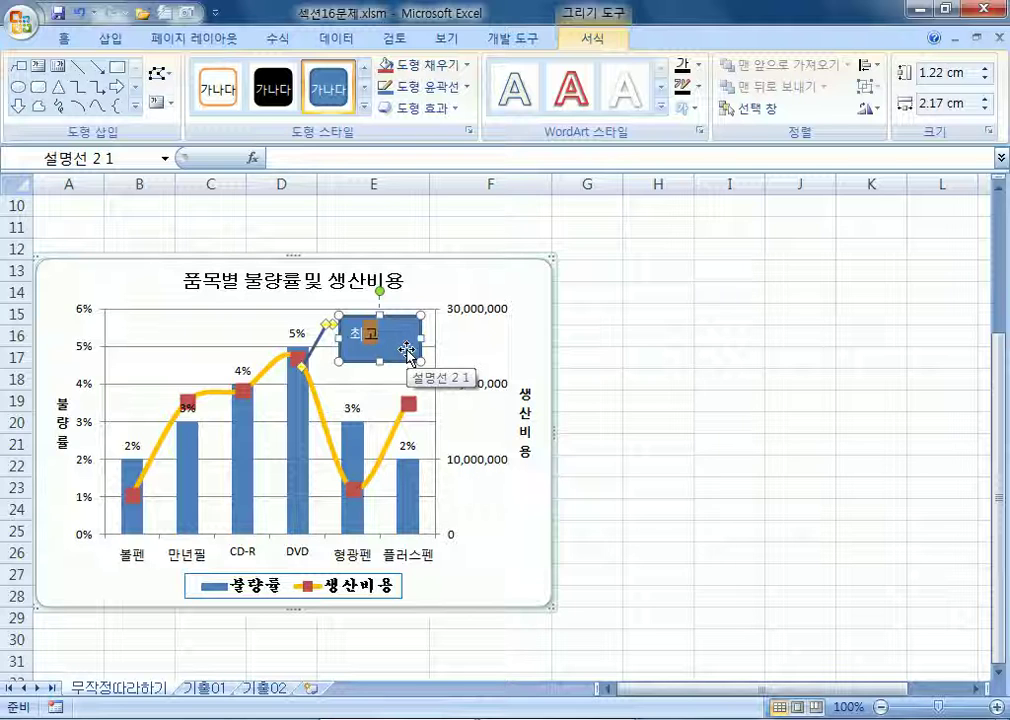
text( 불량ㄹ)
key(BackSpace)
text(ㄹ)
click(422, 365)
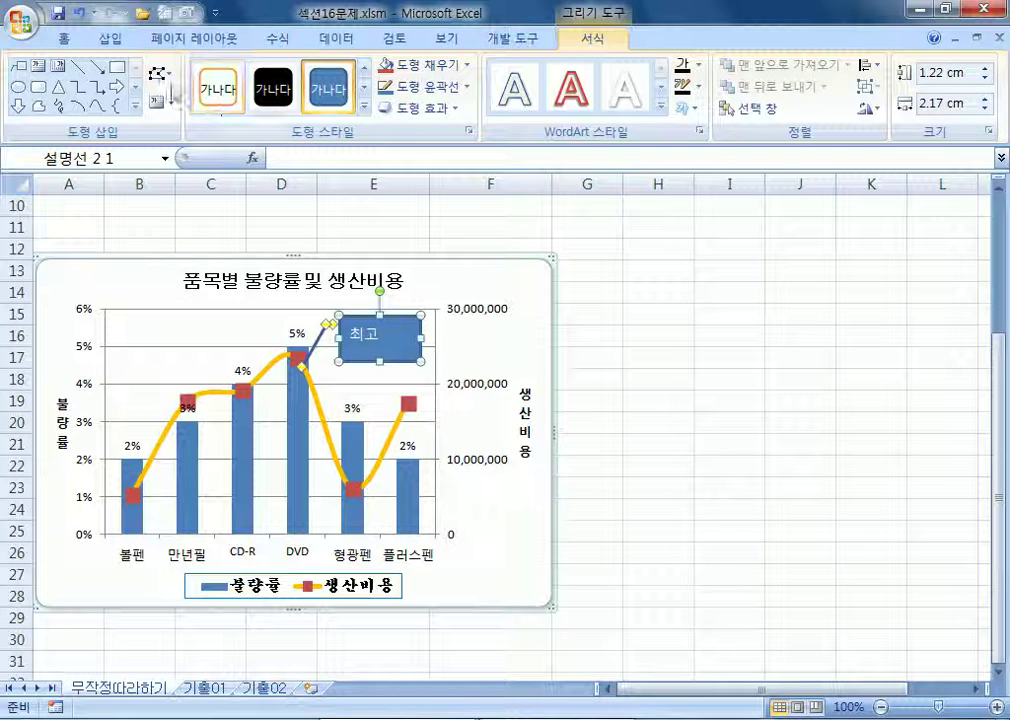
Set the callout's text to the 굴림 font in black
click(66, 39)
click(193, 80)
text(굴)
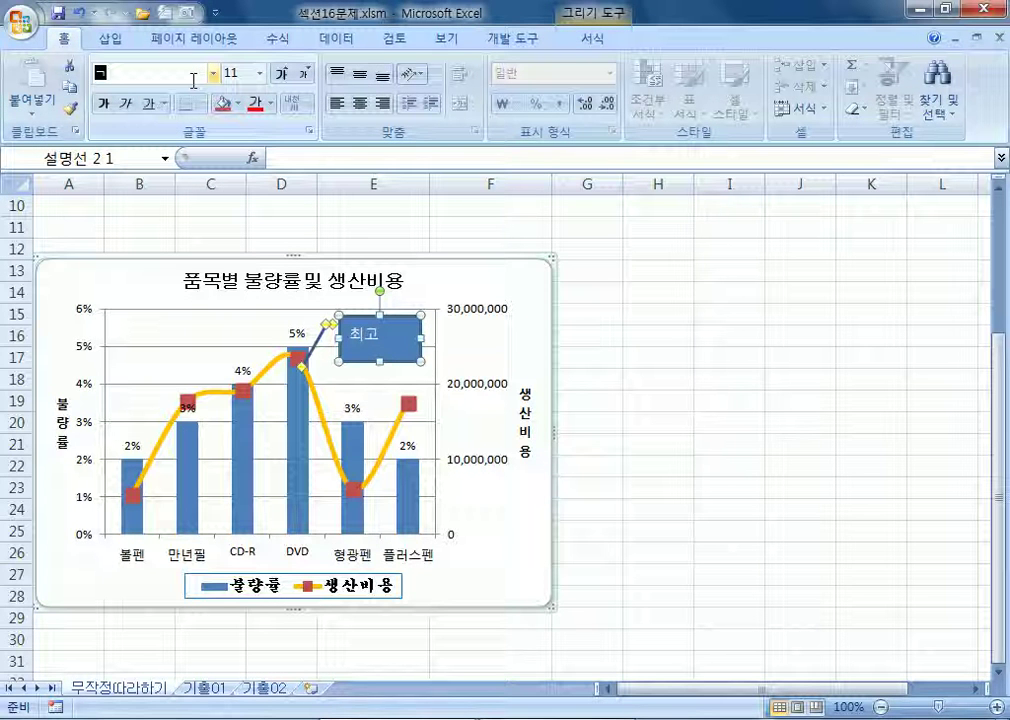
text(림)
key(Return)
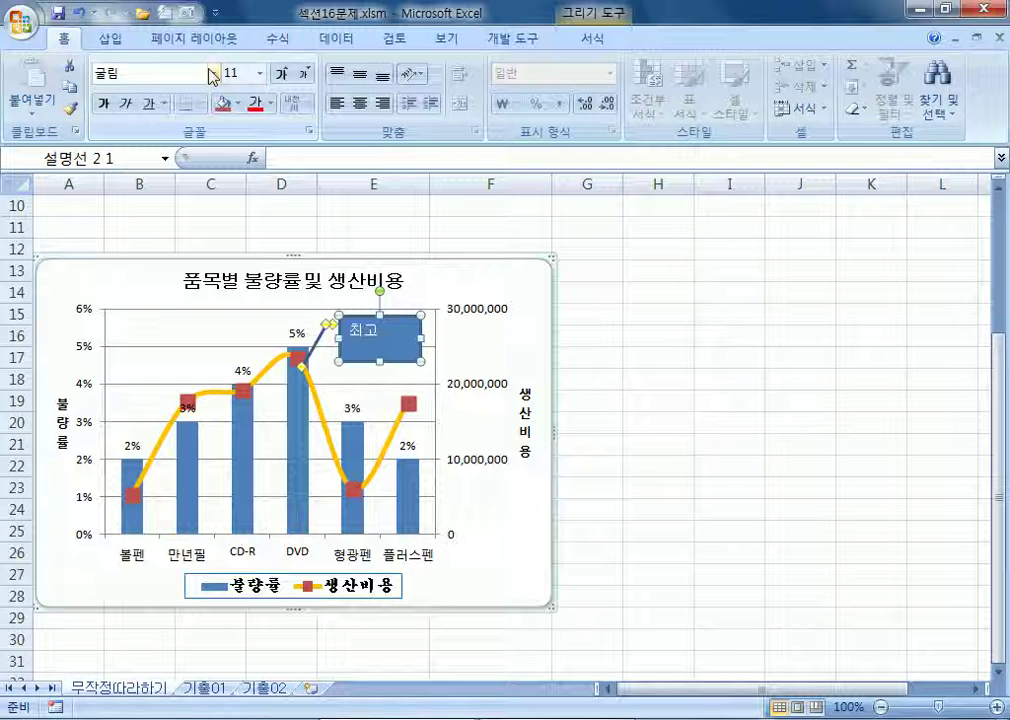
click(270, 103)
click(273, 131)
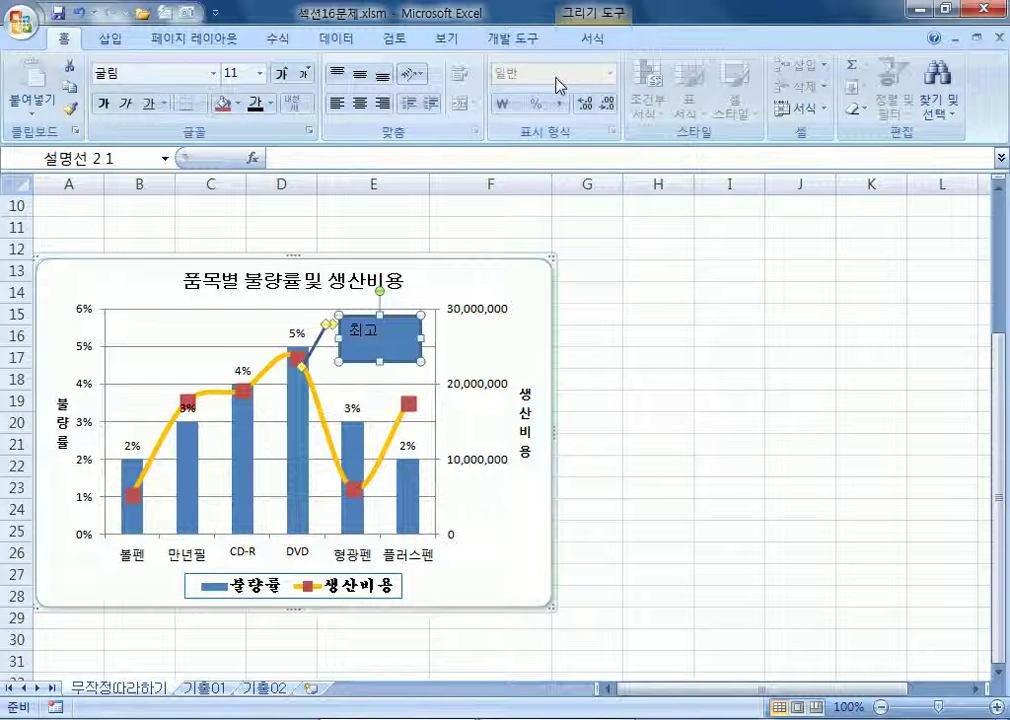
Set the callout's outline to solid black (검정, 텍스트 1) with a width of 1 pt
key(ctrl+1)
click(474, 234)
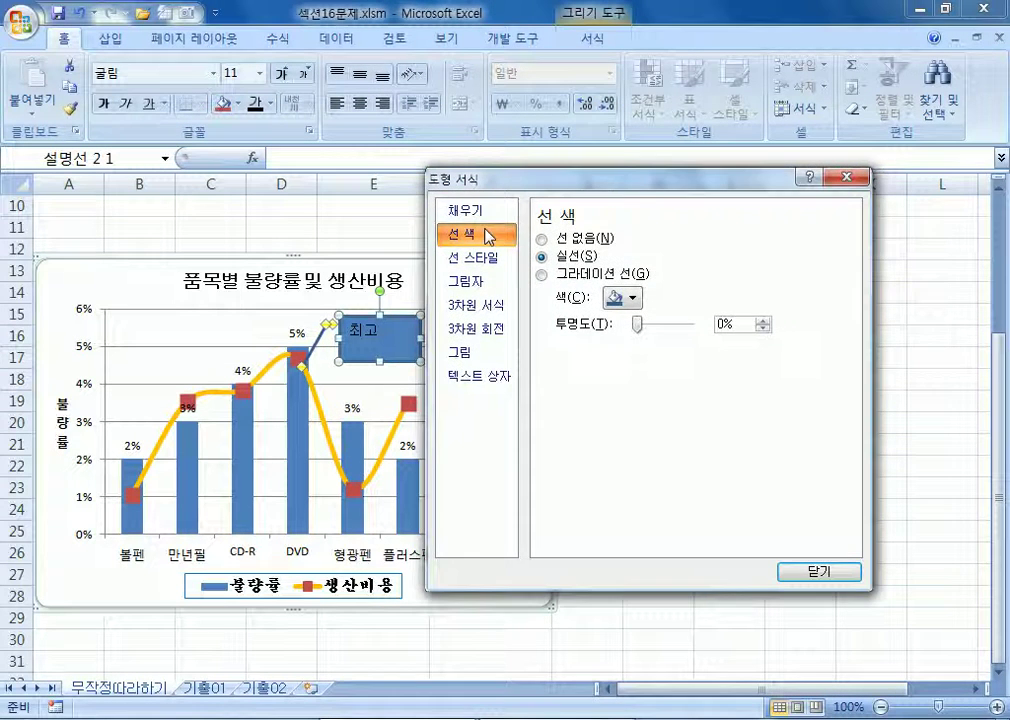
drag(625, 178, 731, 138)
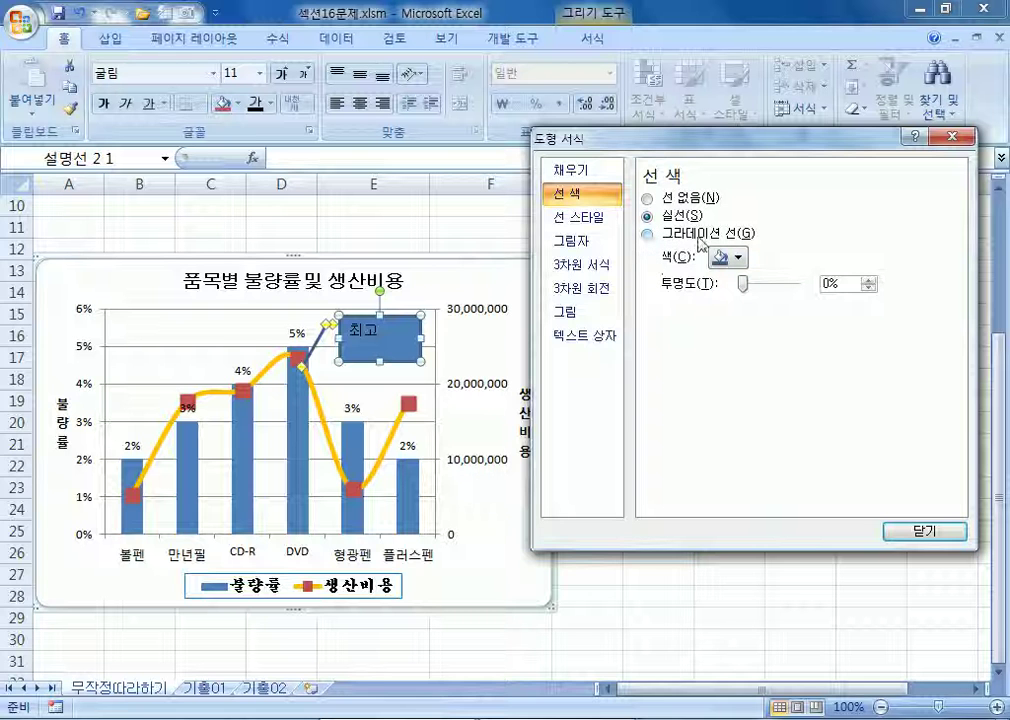
click(728, 257)
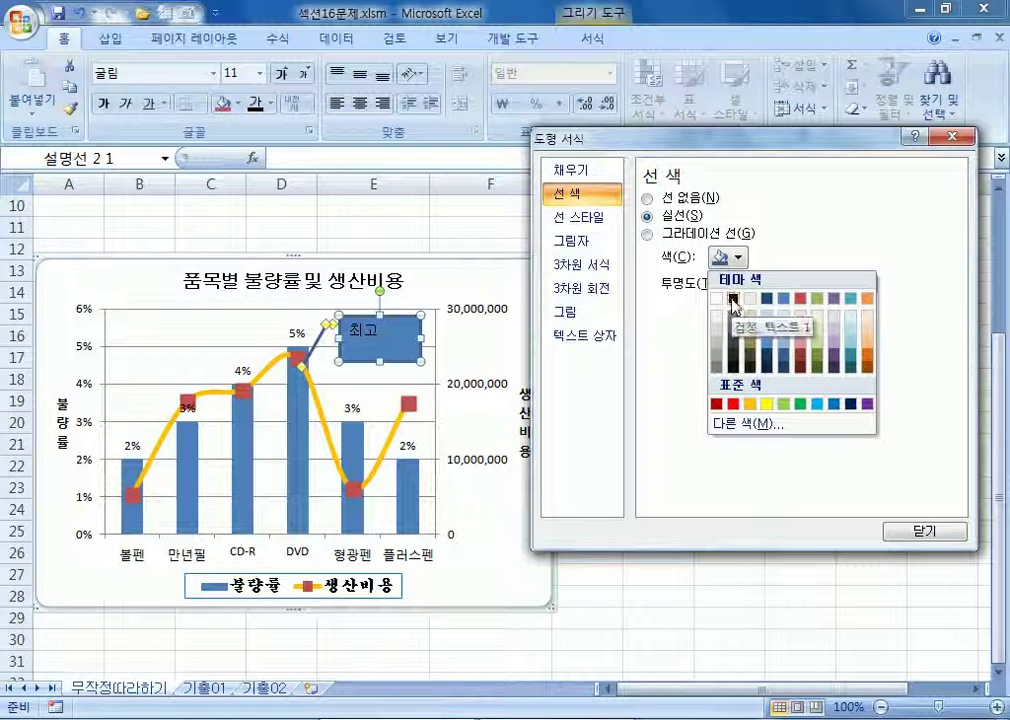
click(736, 298)
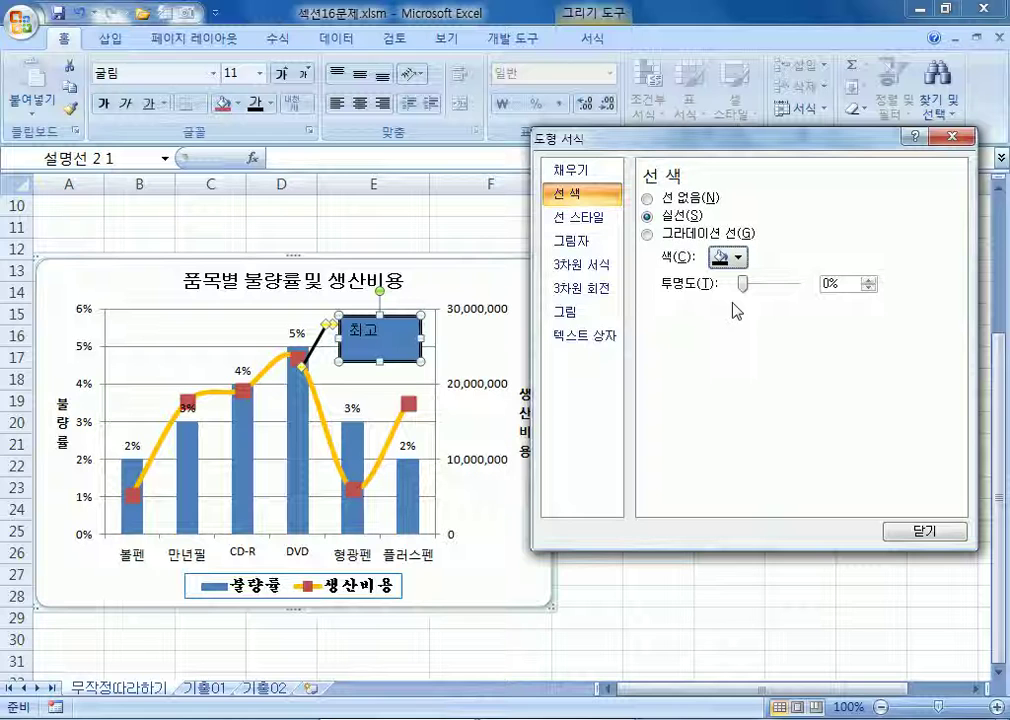
click(580, 217)
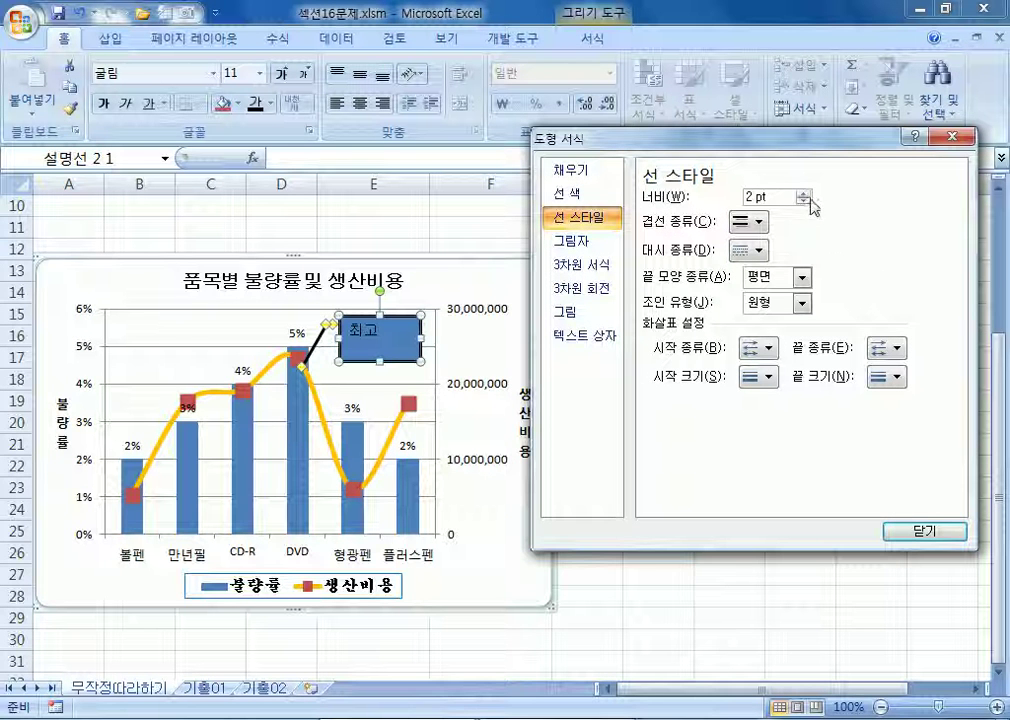
click(804, 201)
click(804, 201)
click(804, 201)
click(804, 201)
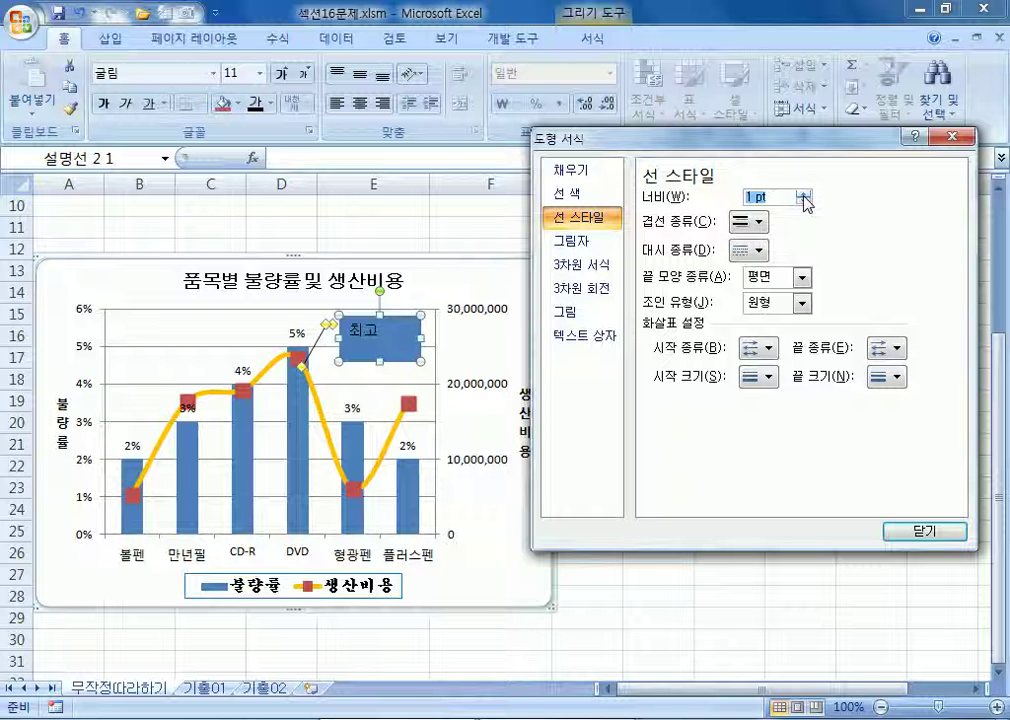
Fill the callout with solid white and make the shape resize to fit its text
click(585, 170)
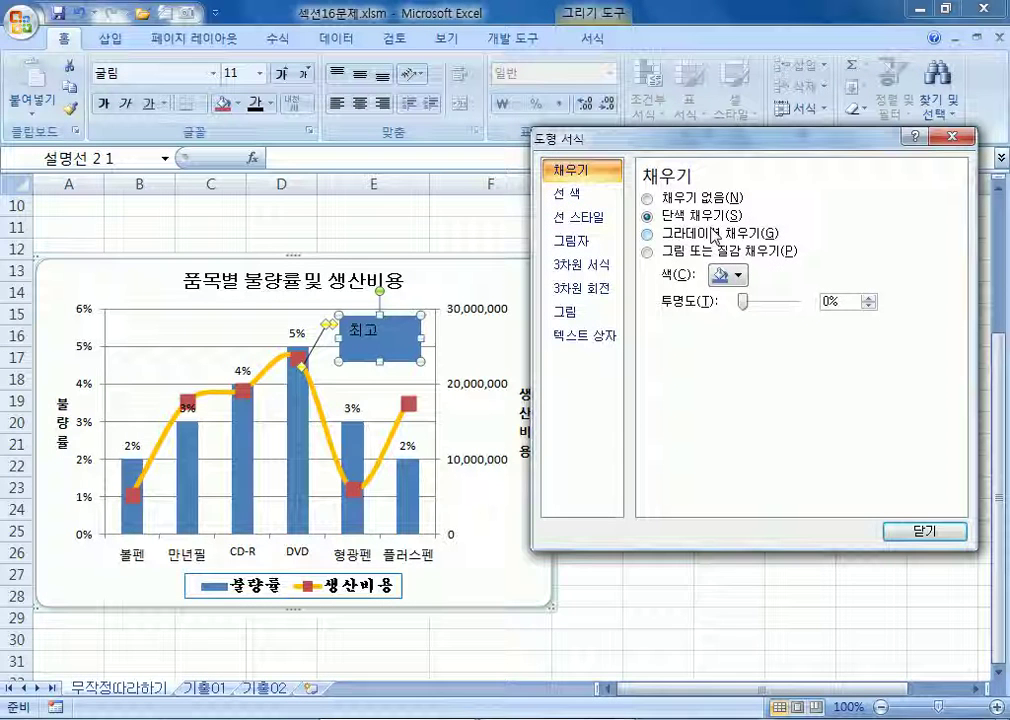
click(737, 276)
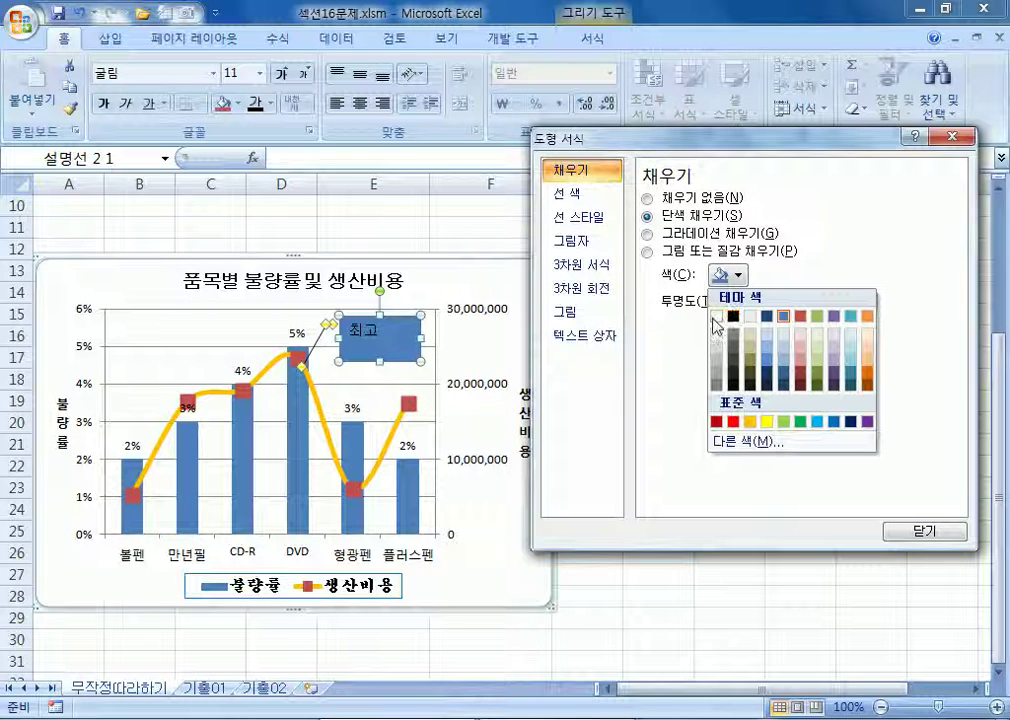
click(717, 324)
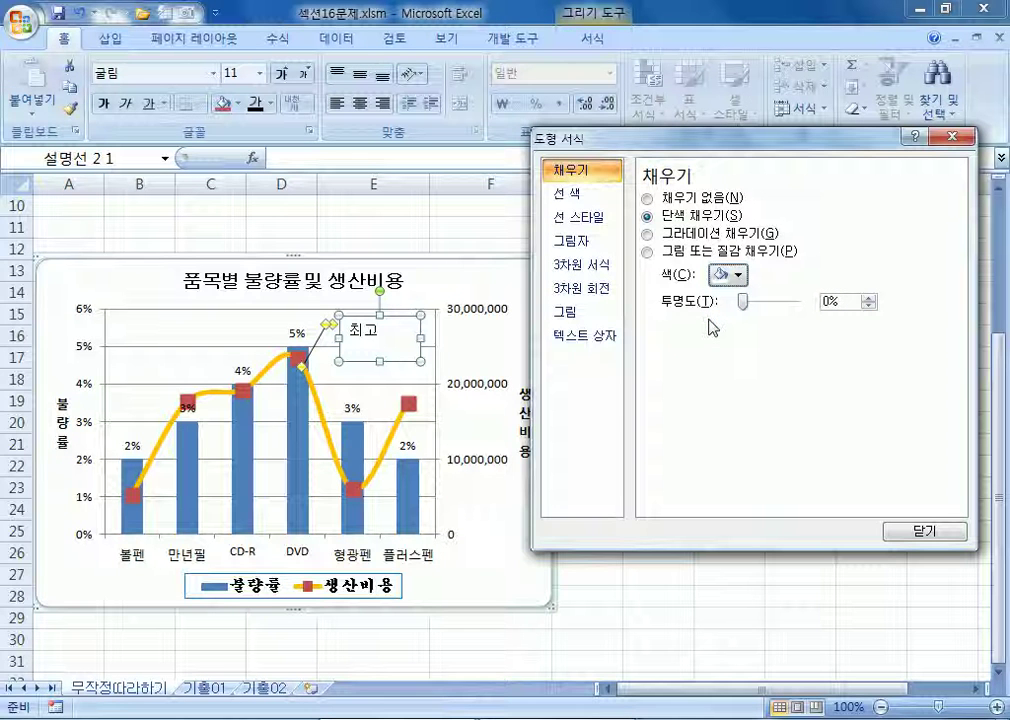
click(585, 335)
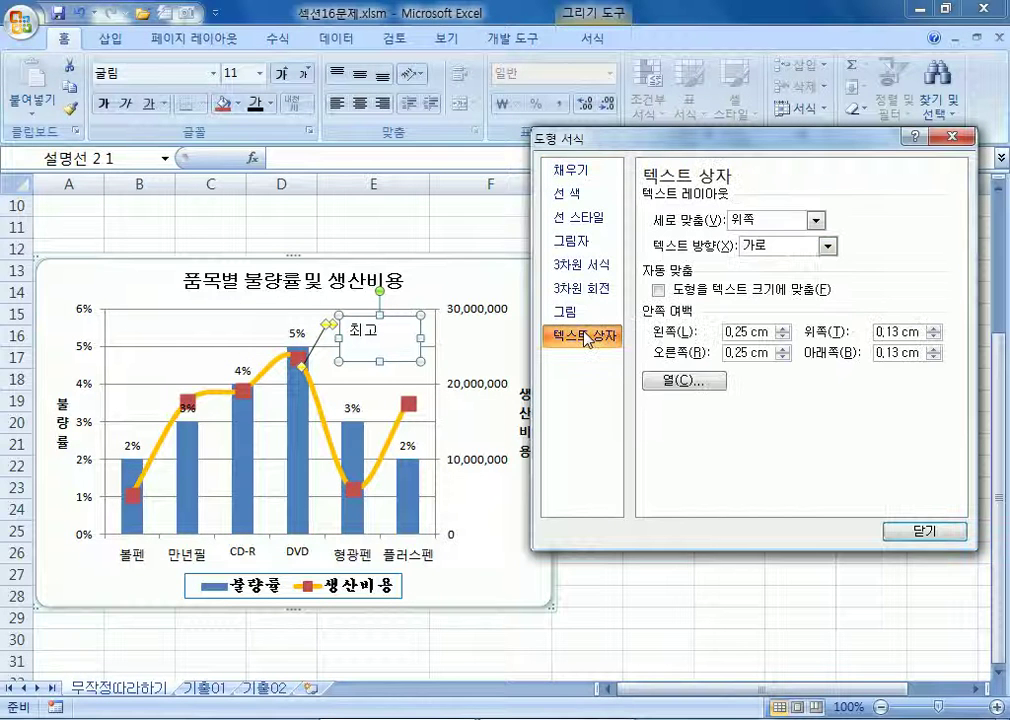
click(659, 290)
click(471, 361)
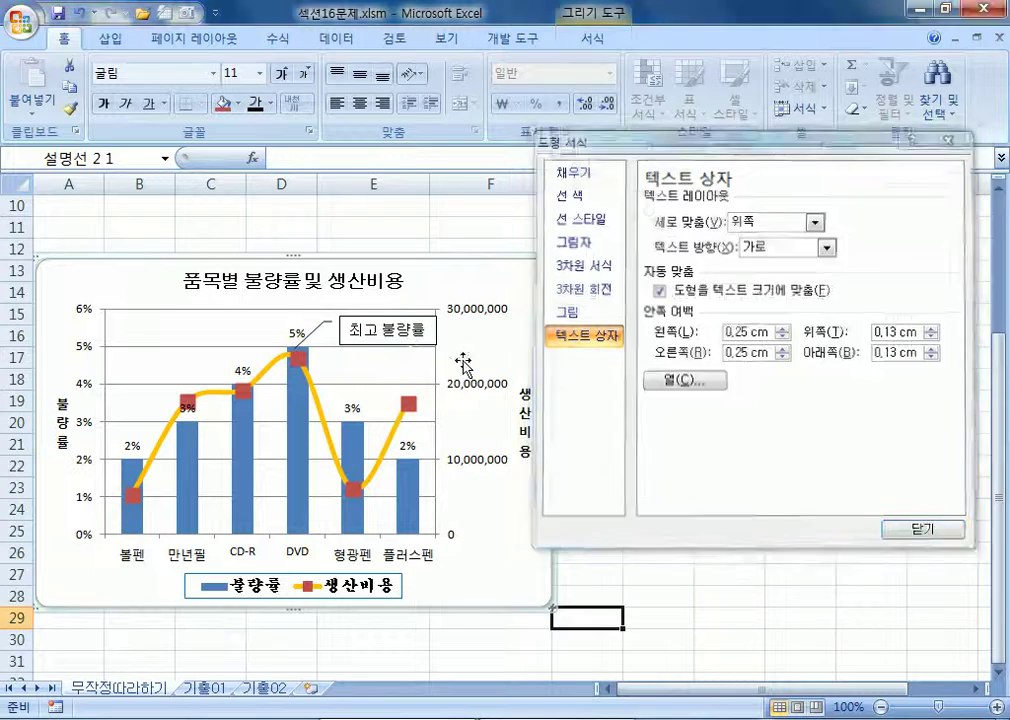
Shift the 최고 불량률 callout slightly, extend its pointer tip down into the DVD column, and close the shape formatting settings
click(411, 345)
drag(411, 345, 404, 344)
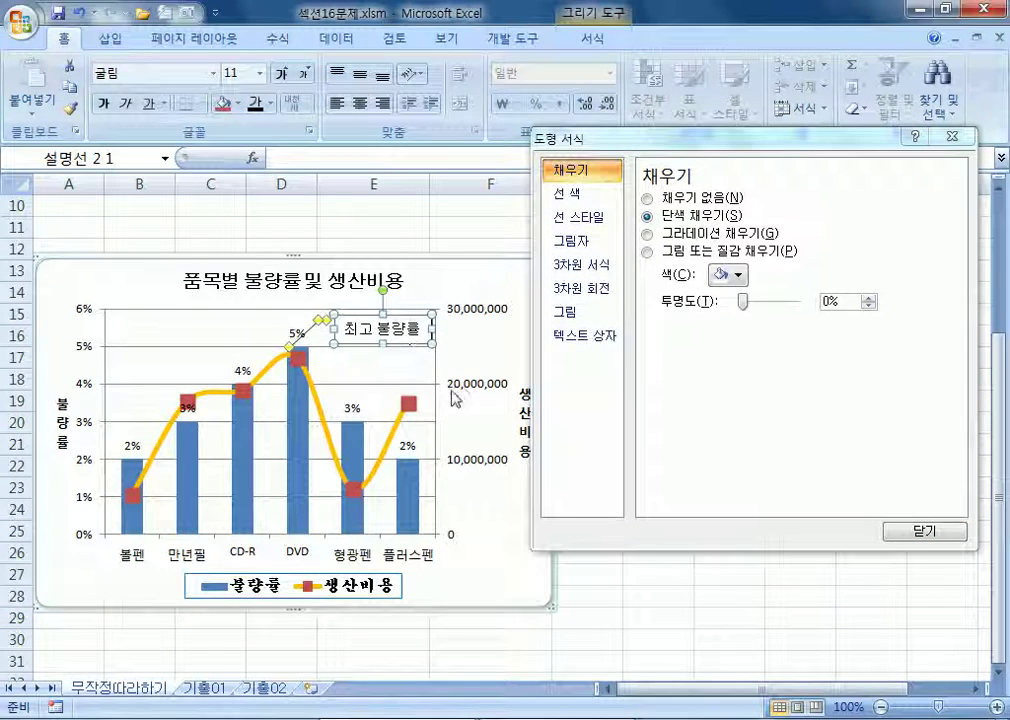
click(487, 350)
click(291, 350)
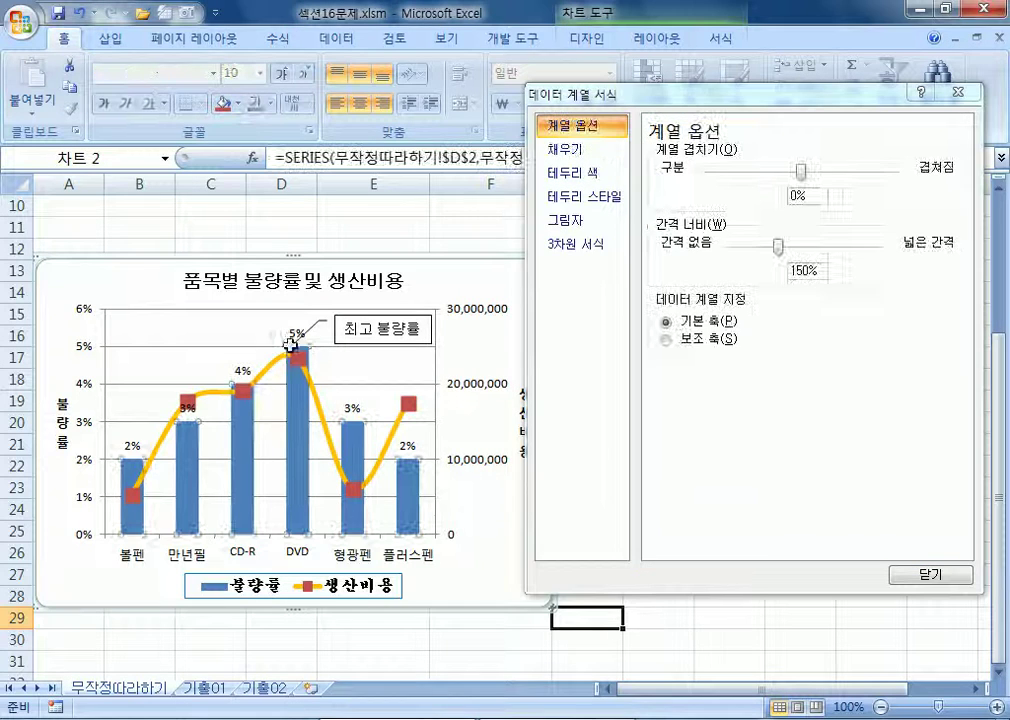
drag(289, 347, 296, 447)
click(400, 374)
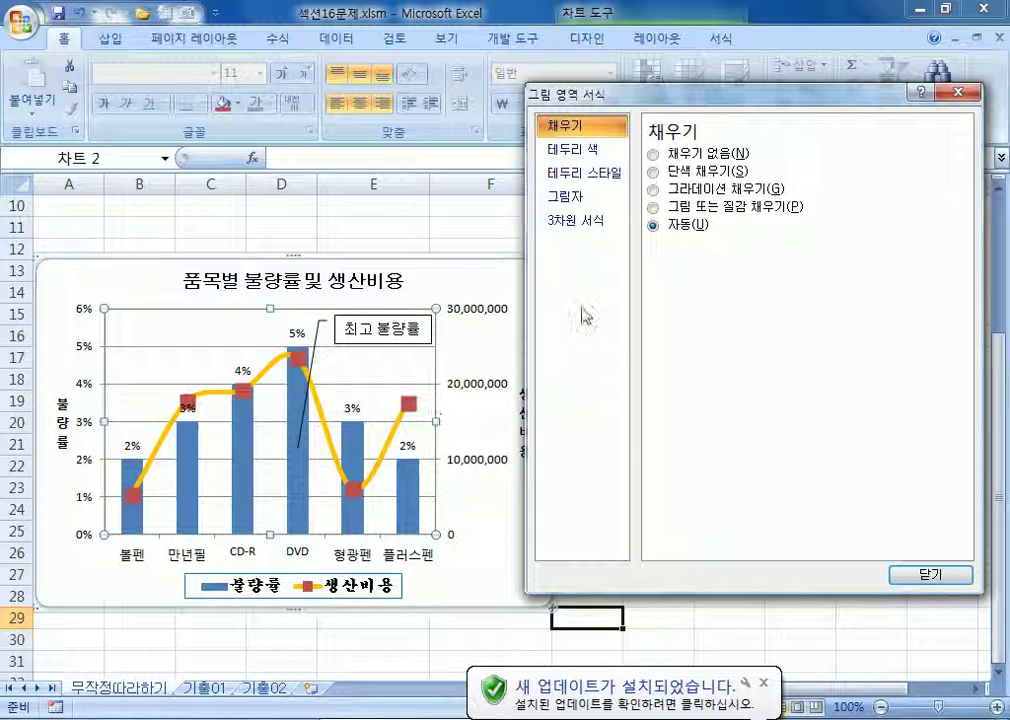
click(380, 328)
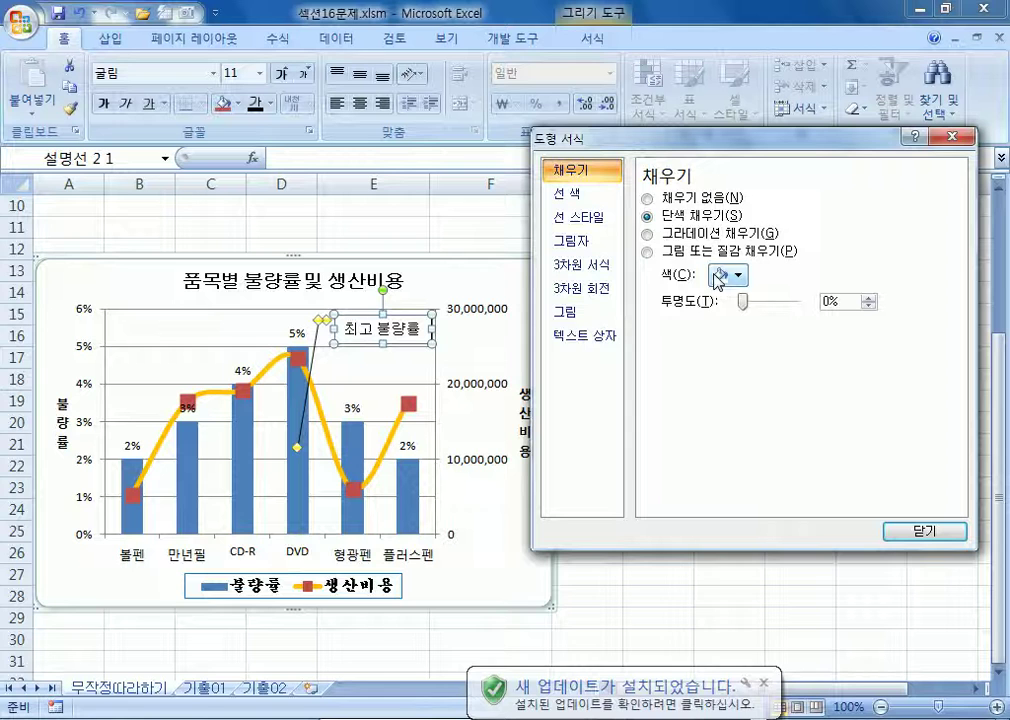
click(586, 336)
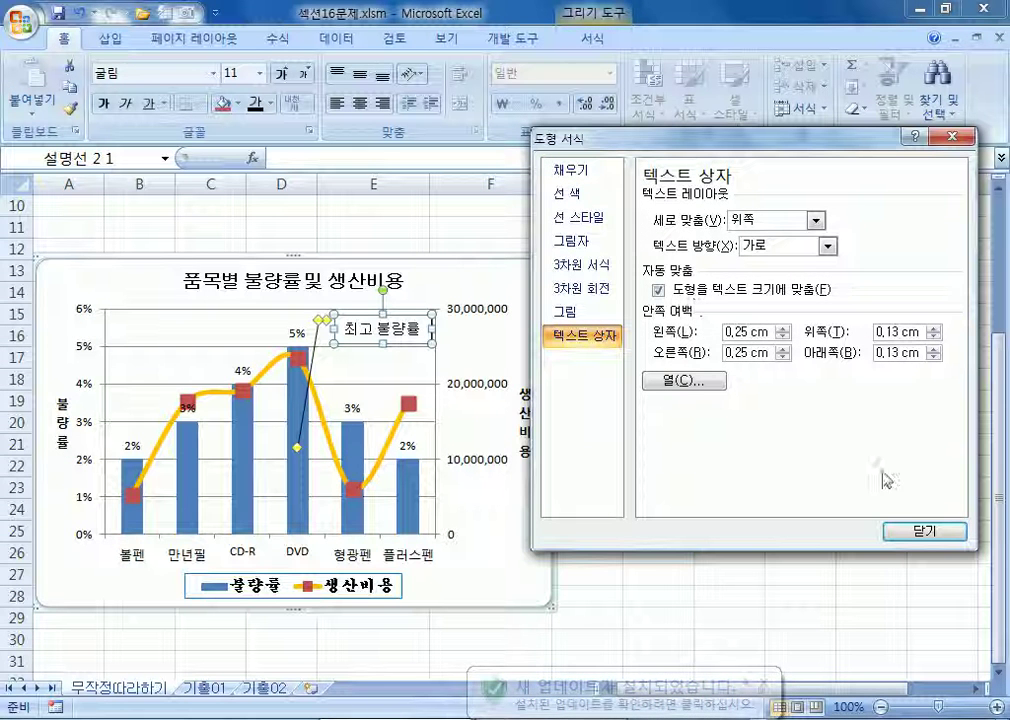
click(906, 533)
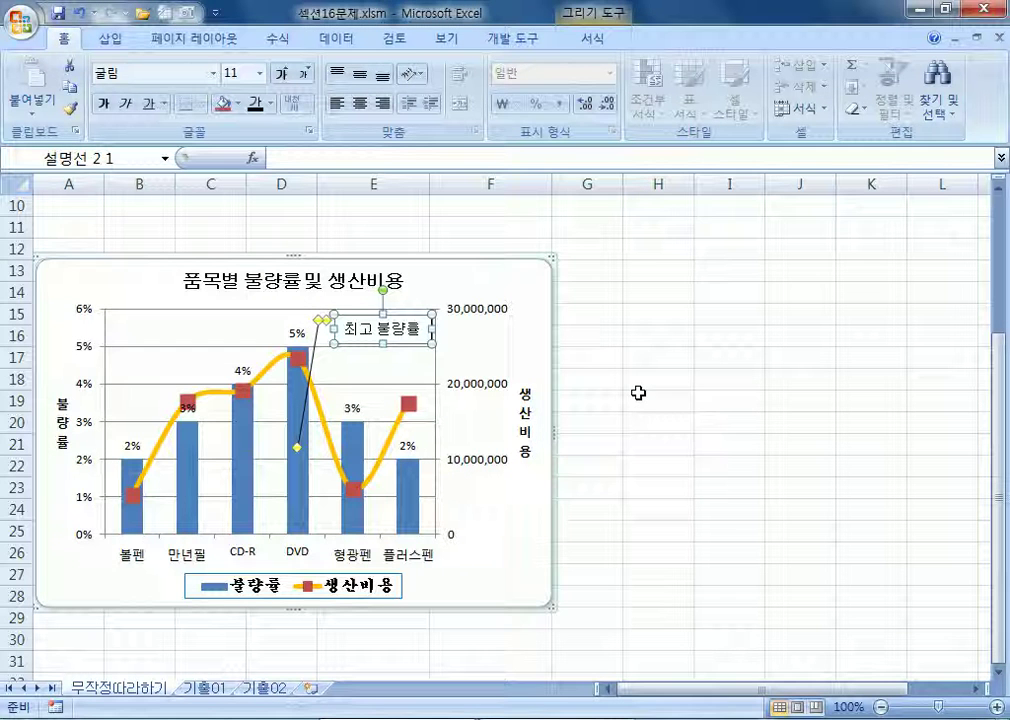
click(652, 248)
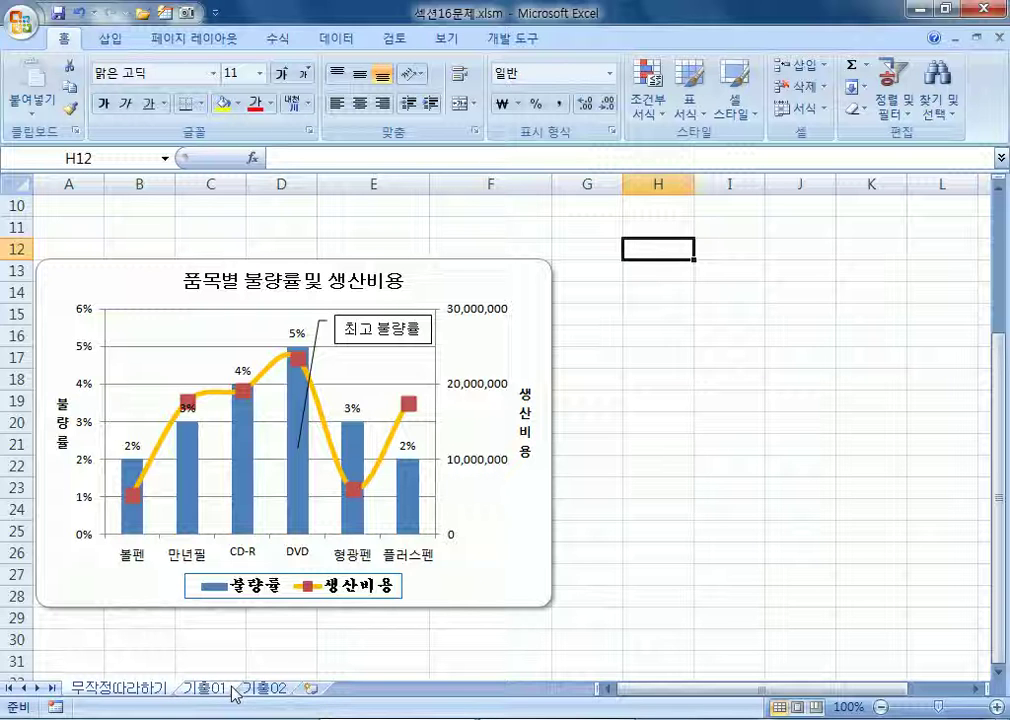
Open the 기출01 sheet and examine the 성별 column of the score table against the students plotted in the chart
click(198, 695)
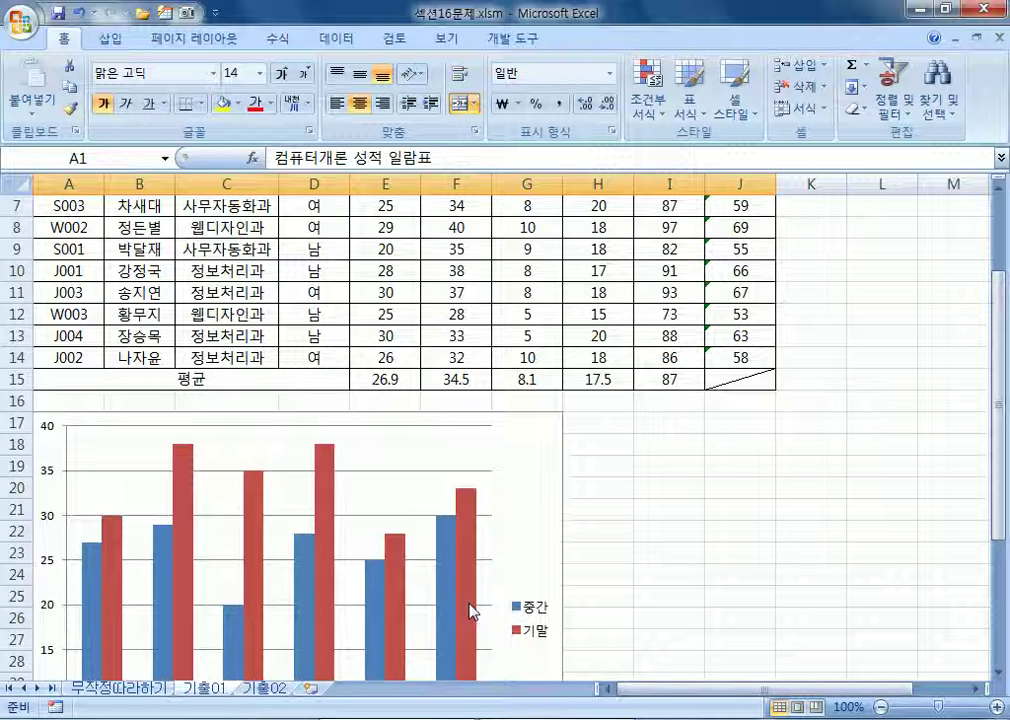
scroll(420, 425, up, 1)
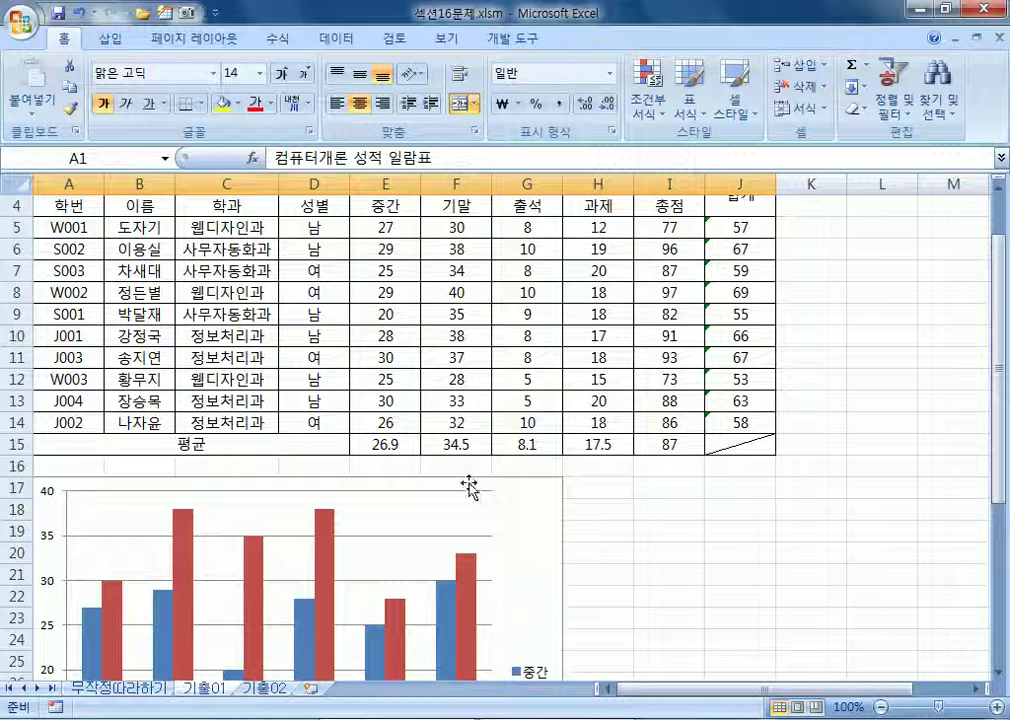
scroll(471, 492, down, 3)
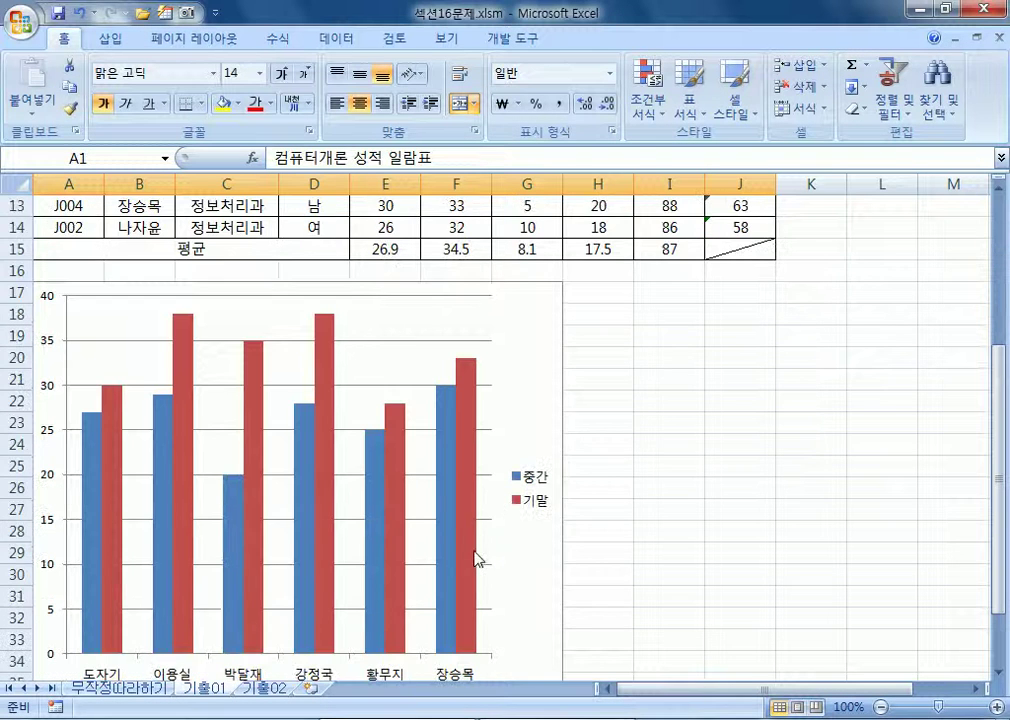
scroll(478, 556, down, 1)
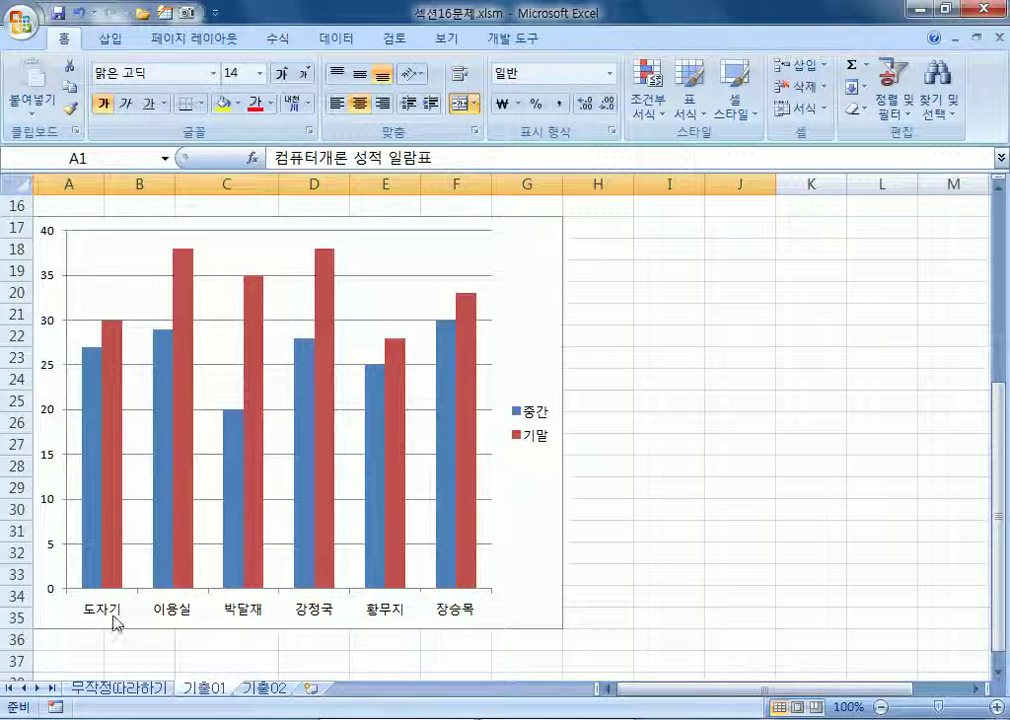
scroll(424, 600, up, 3)
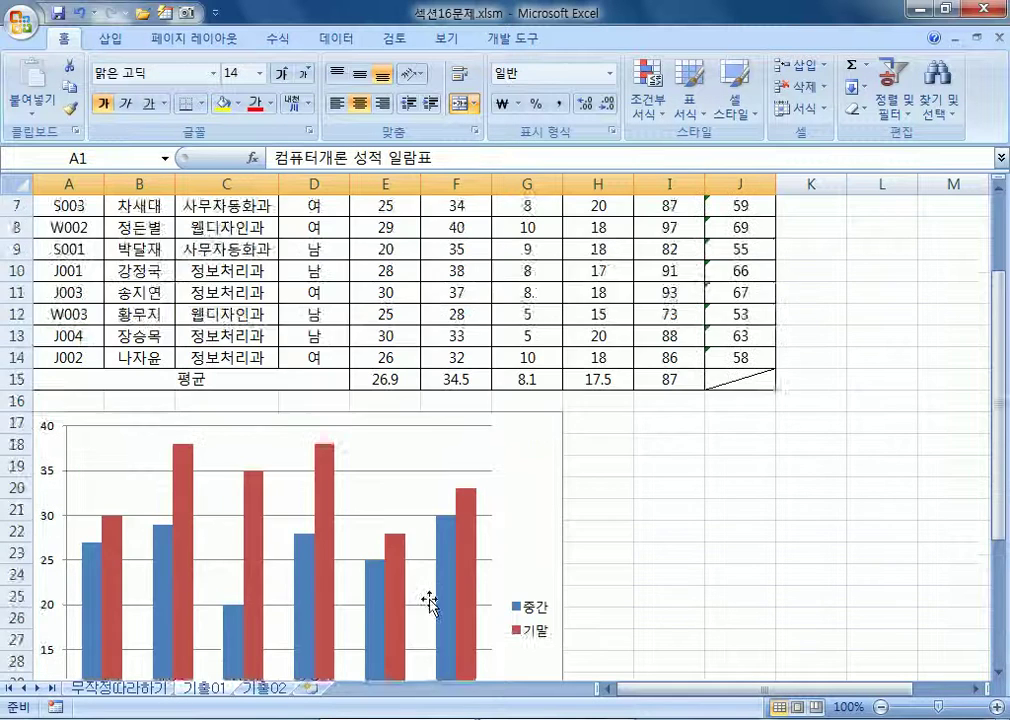
scroll(430, 605, down, 2)
scroll(437, 622, up, 4)
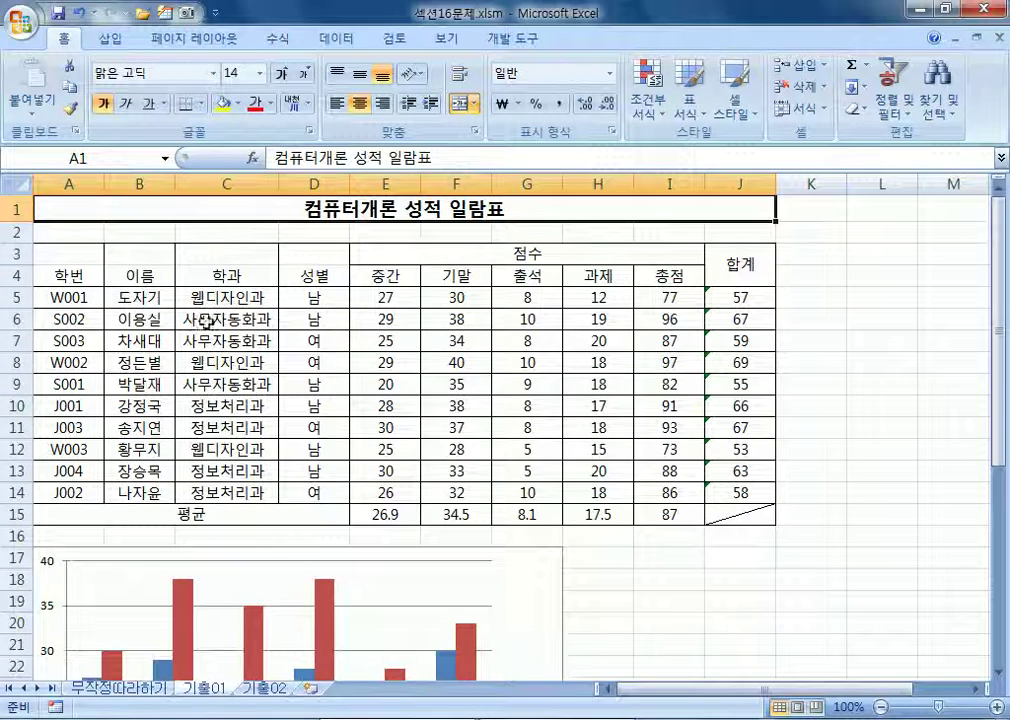
click(314, 277)
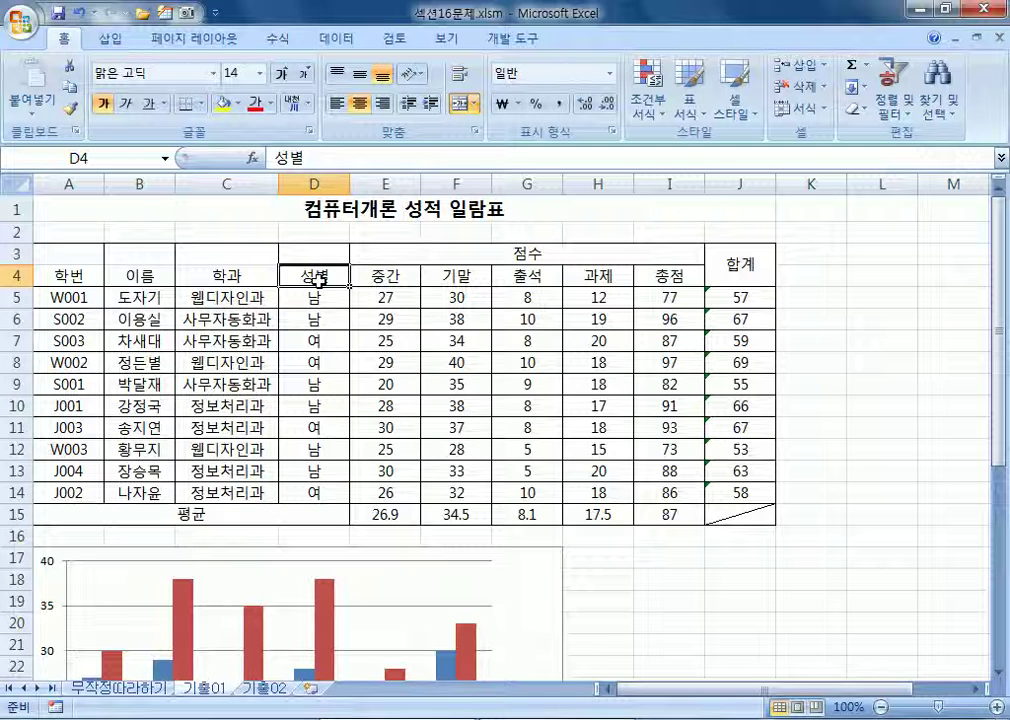
click(322, 297)
click(318, 320)
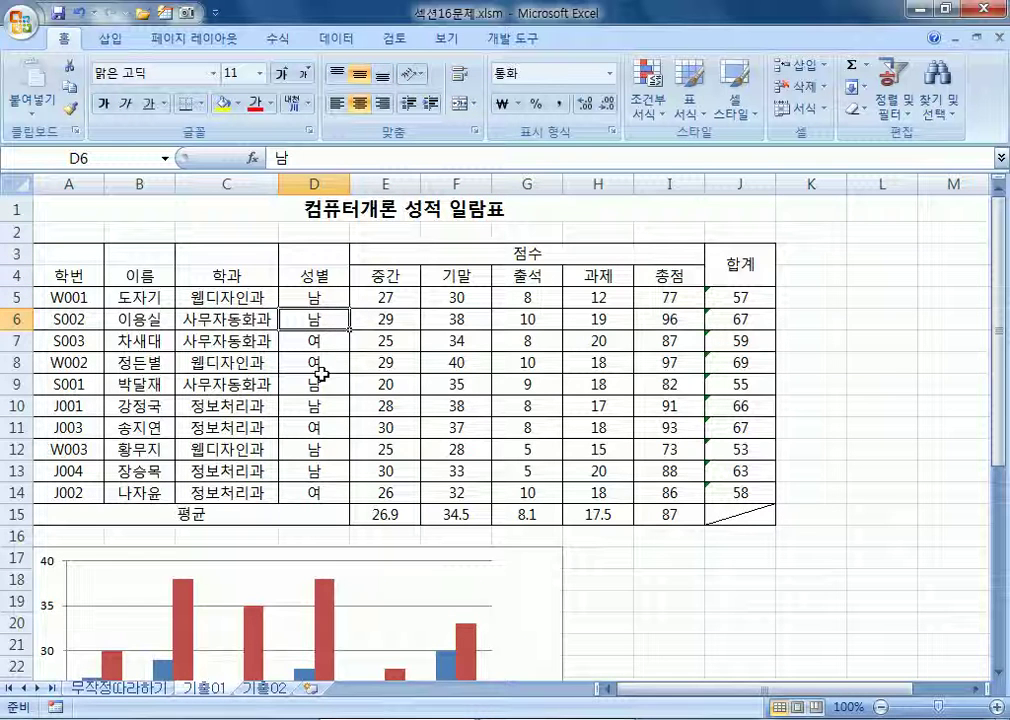
scroll(458, 557, down, 7)
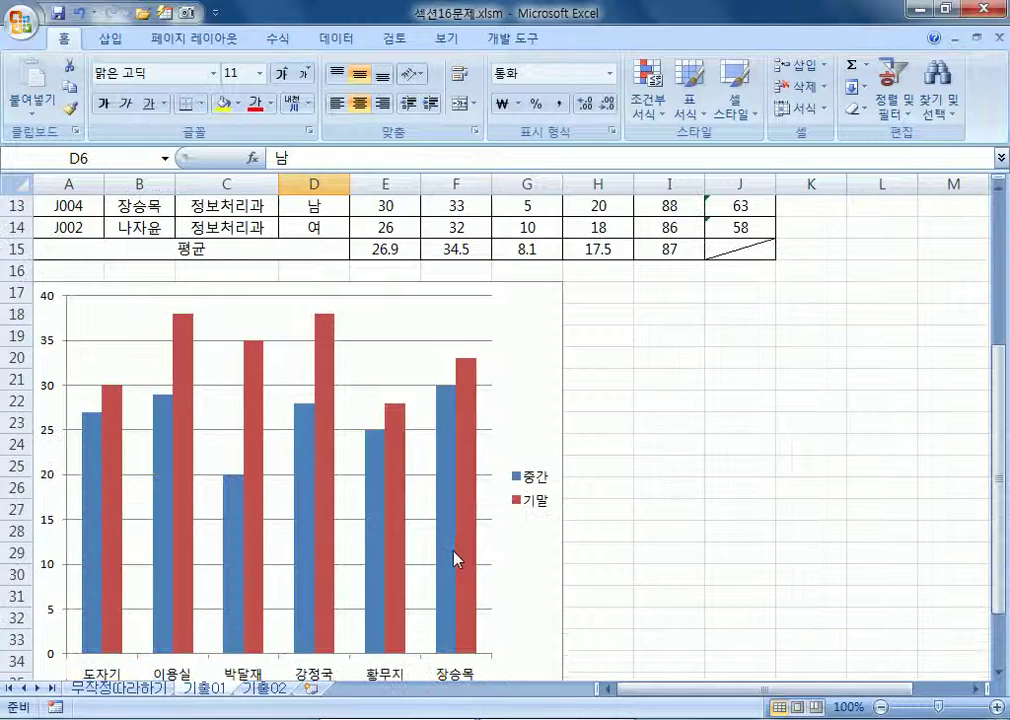
scroll(530, 545, up, 7)
Copy the 출석 heading and the male students' attendance scores in G4:G6, G9:G10 and G12:G13
click(531, 279)
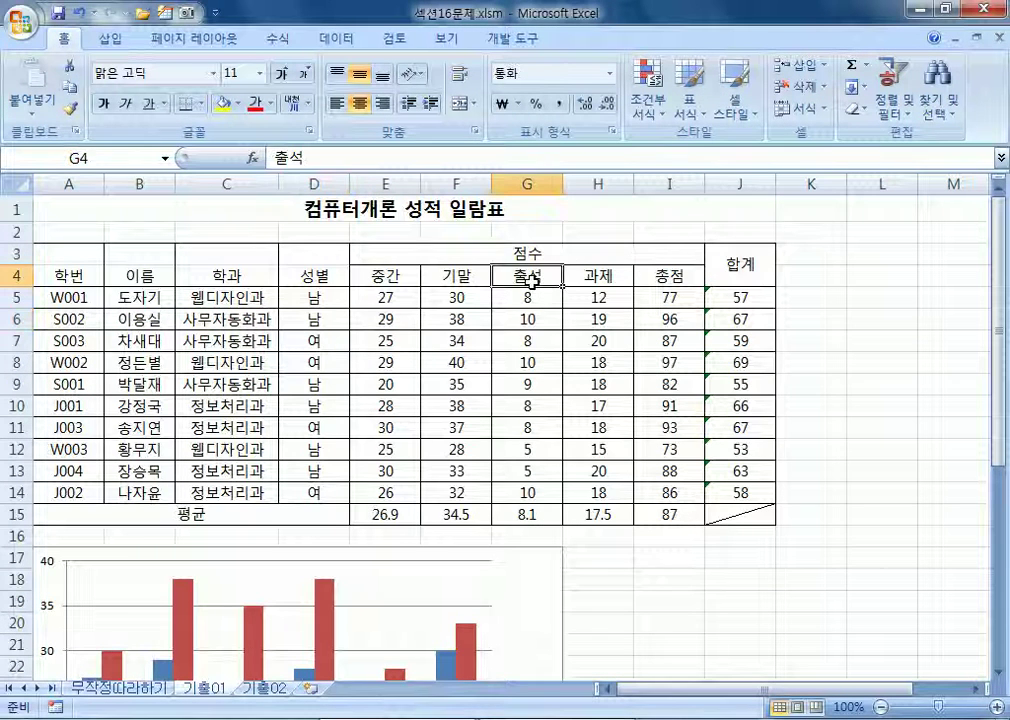
drag(531, 279, 527, 319)
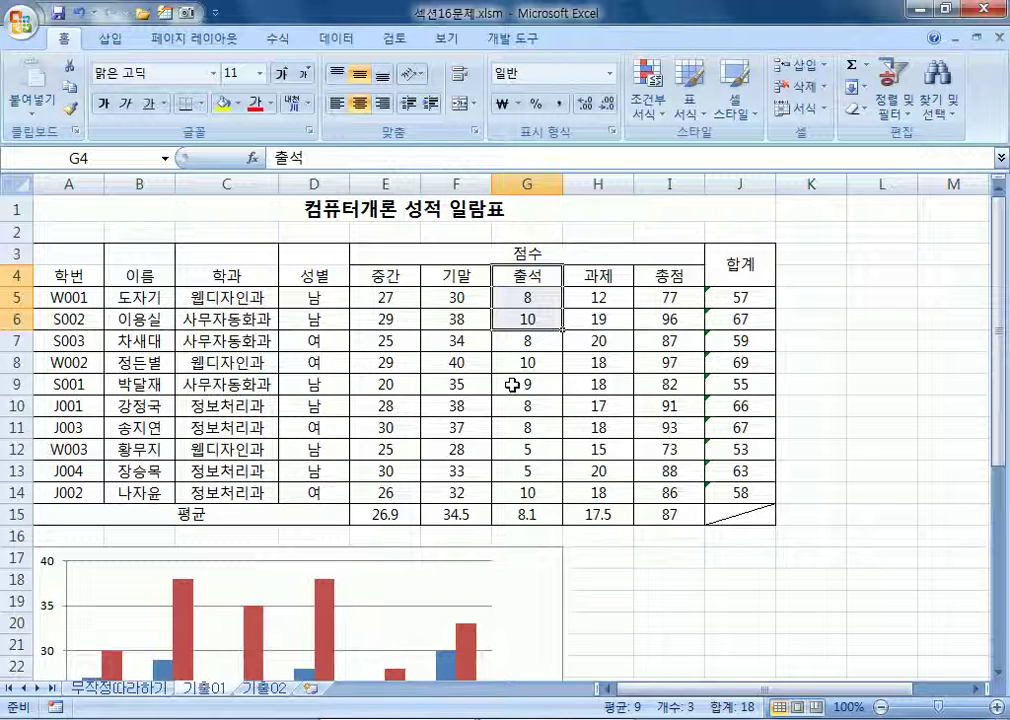
drag(512, 385, 513, 414)
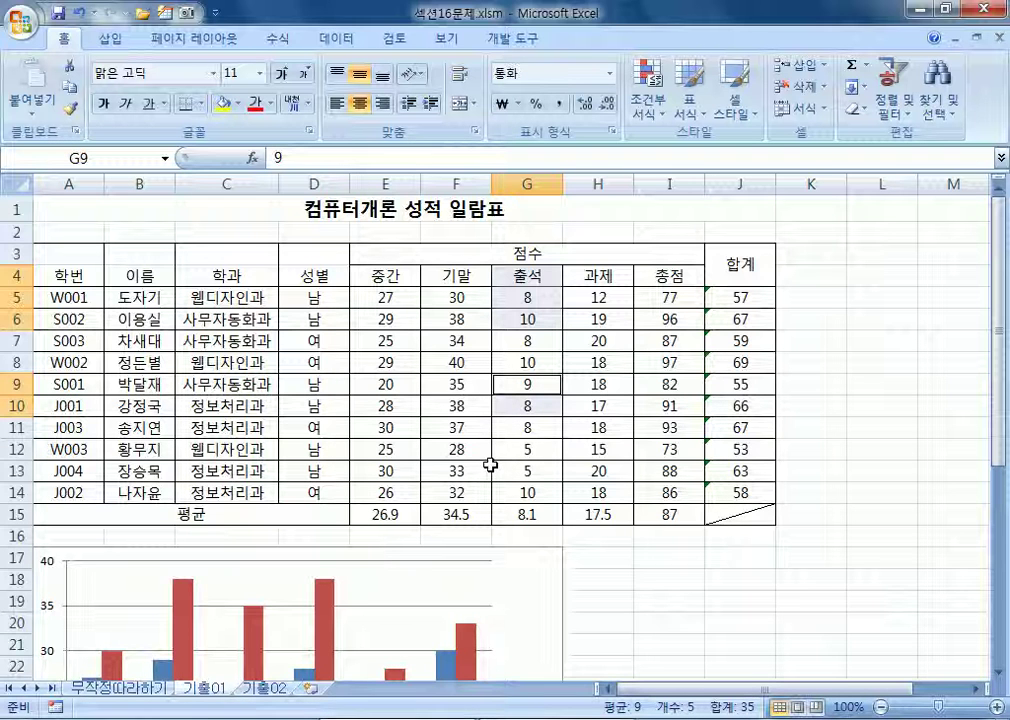
drag(503, 451, 499, 477)
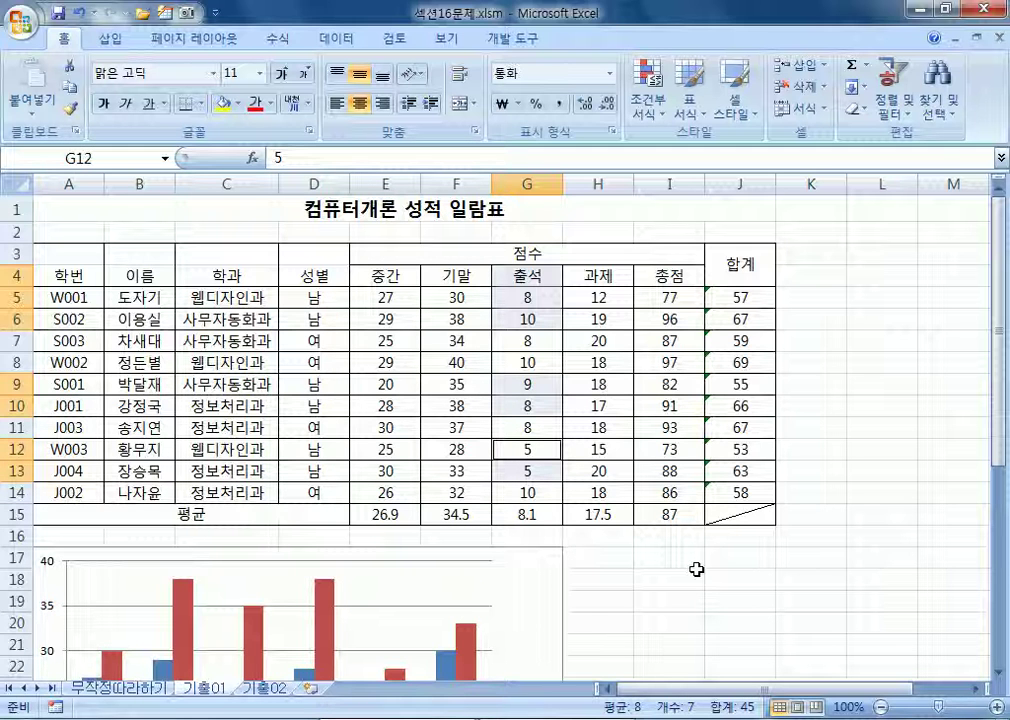
key(ctrl+c)
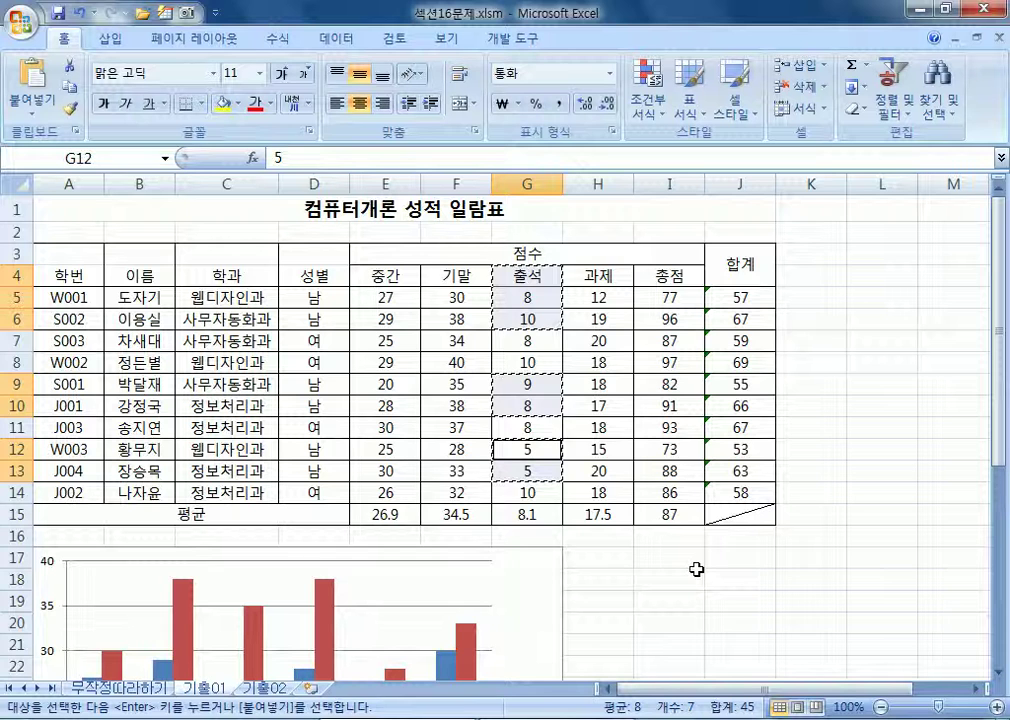
Paste the copied 출석 data into the 중간/기말 column chart as a new series
scroll(697, 570, down, 2)
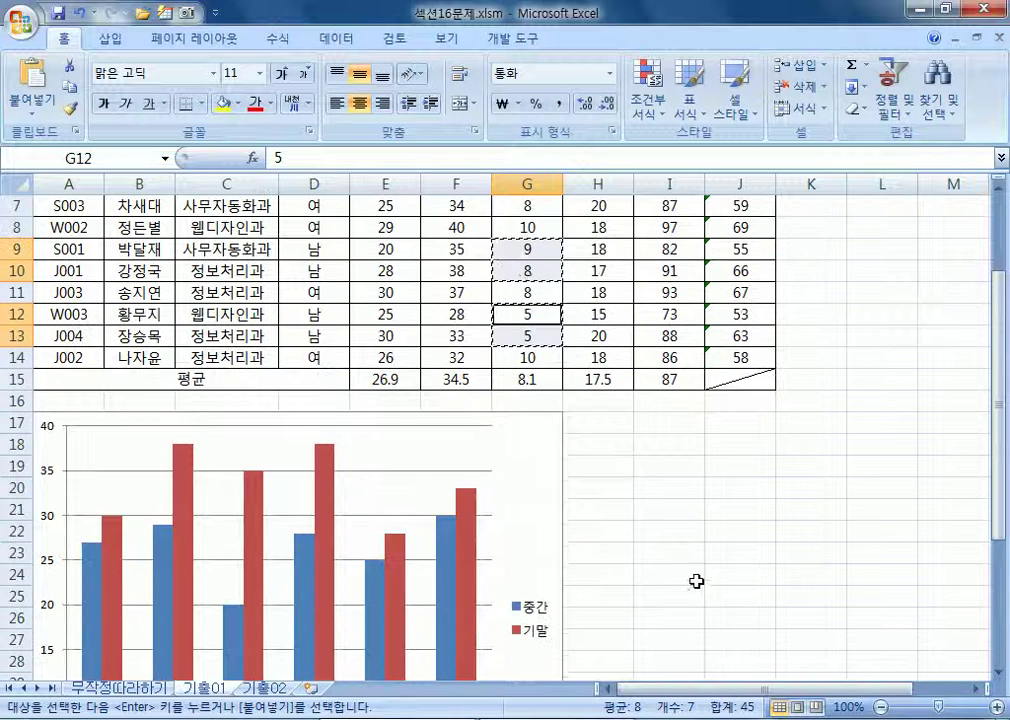
click(531, 462)
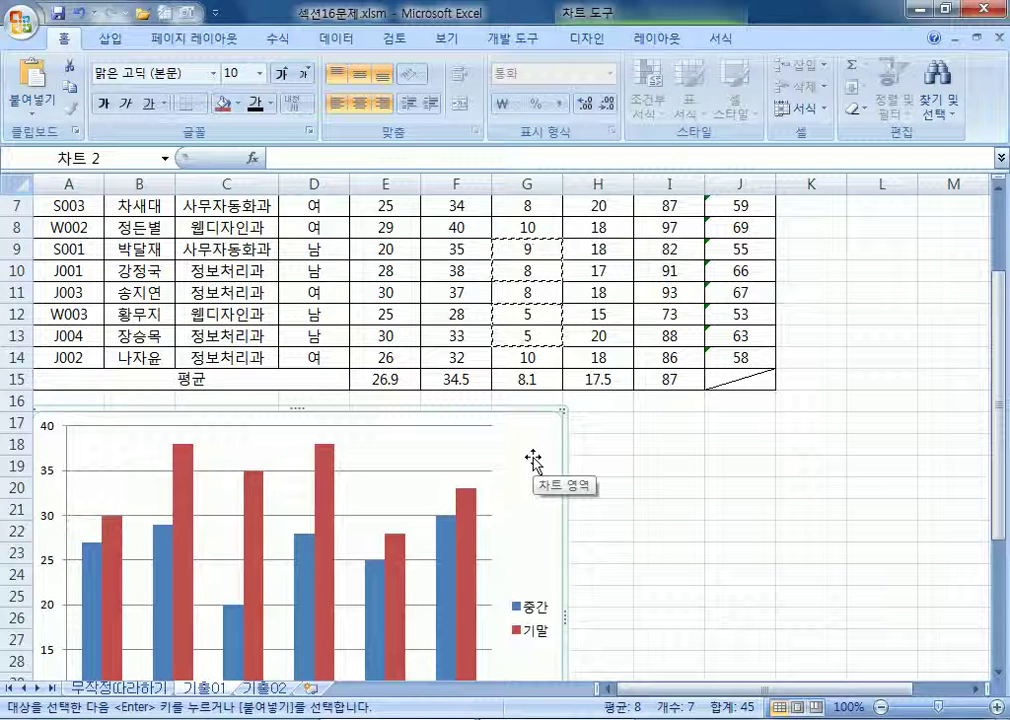
key(ctrl+v)
scroll(528, 490, down, 3)
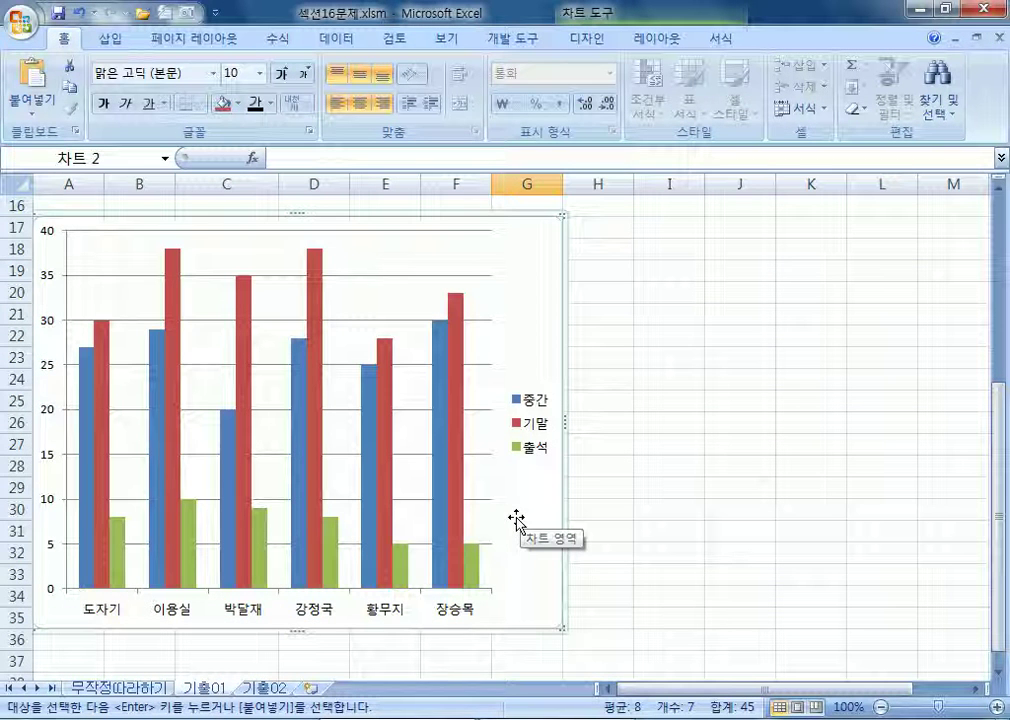
Review the chart's source data range and its highlighted cells in the score table, and close the data source settings
scroll(516, 519, up, 4)
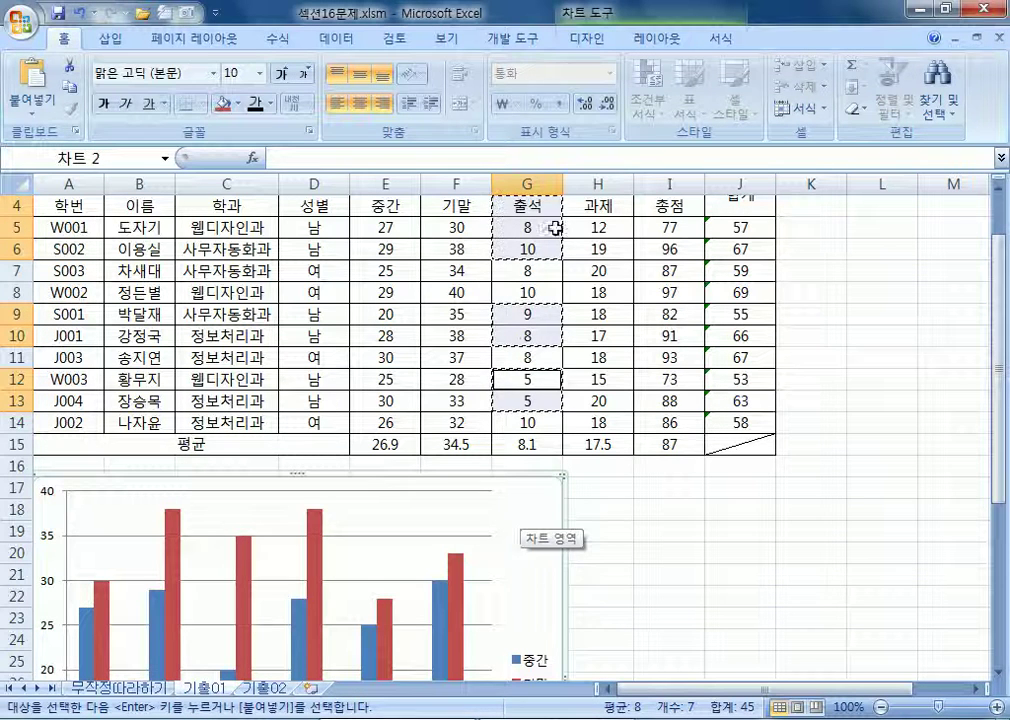
click(578, 42)
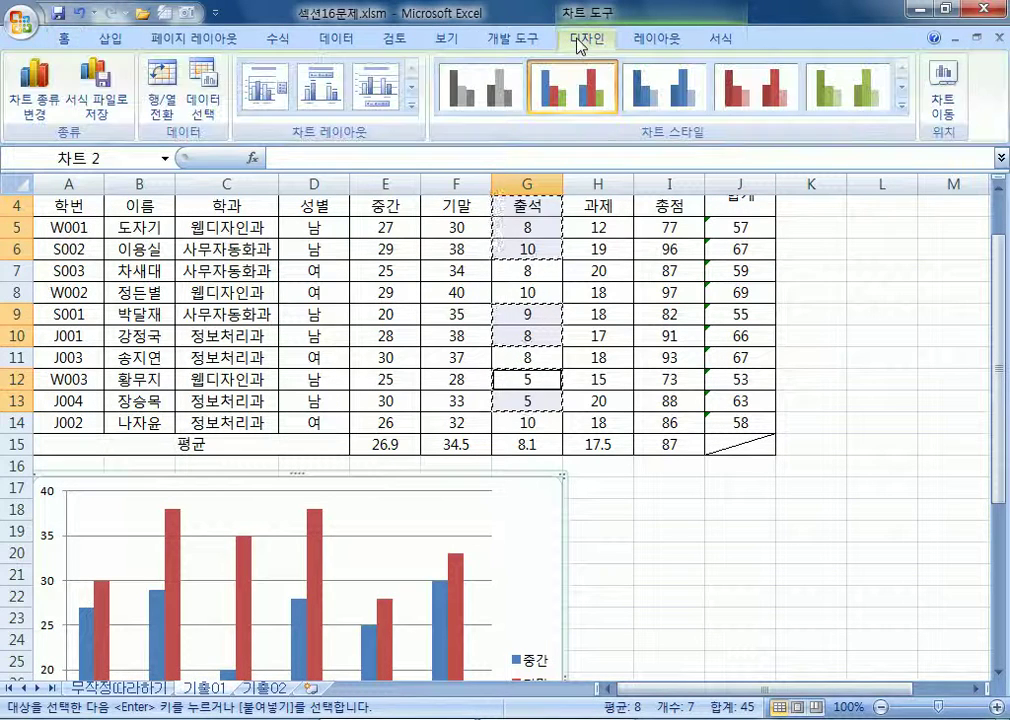
click(205, 82)
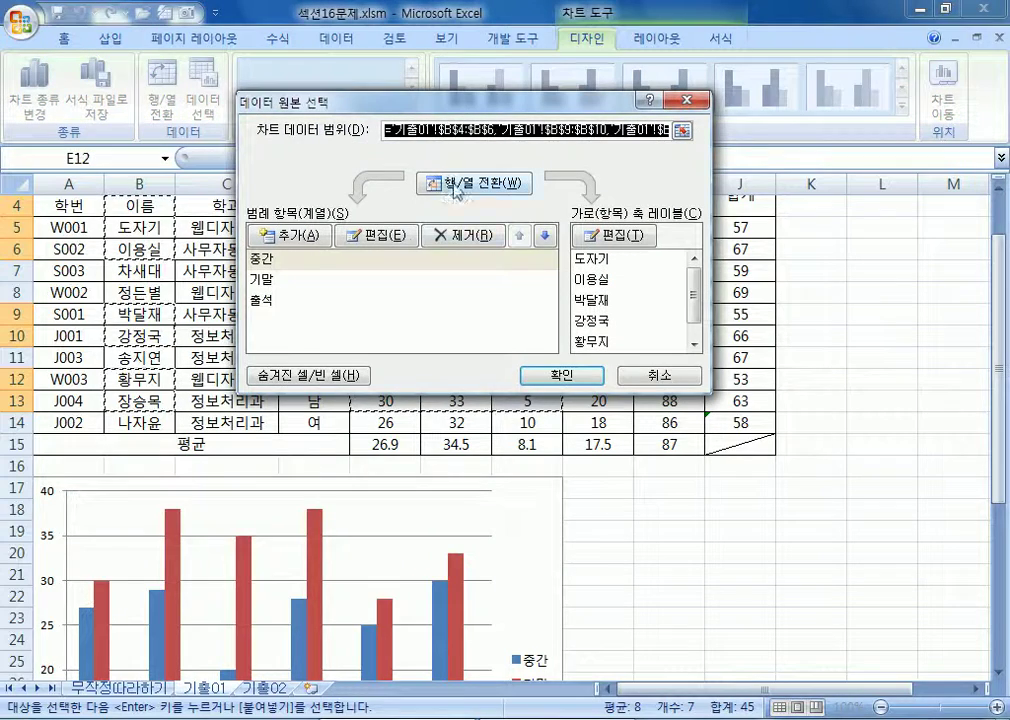
drag(400, 110, 543, 448)
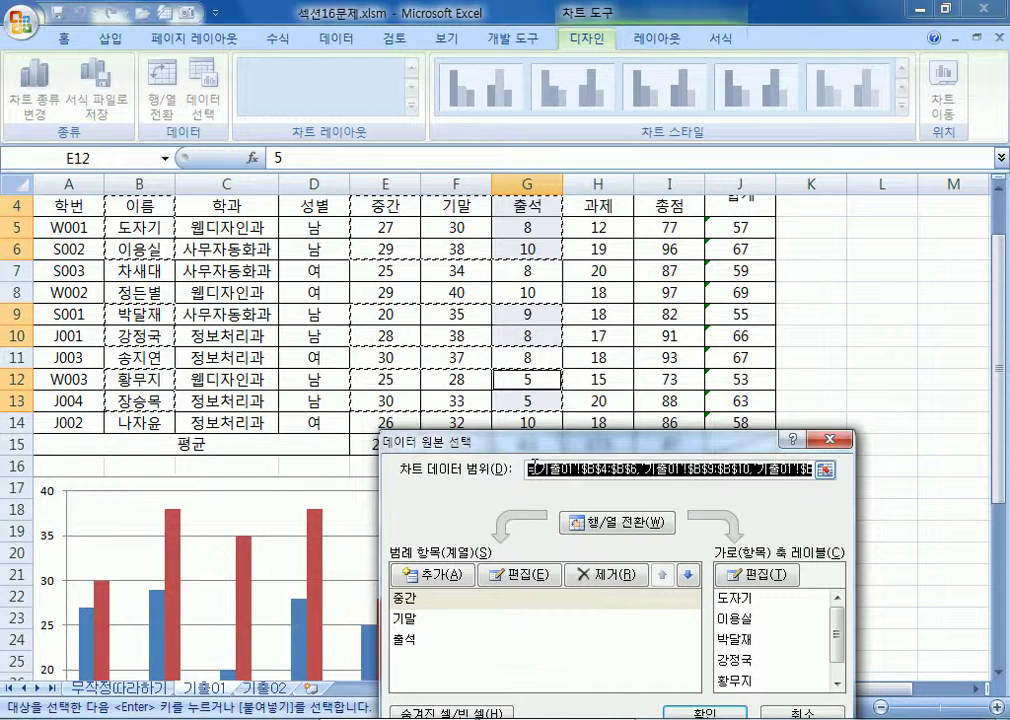
key(Return)
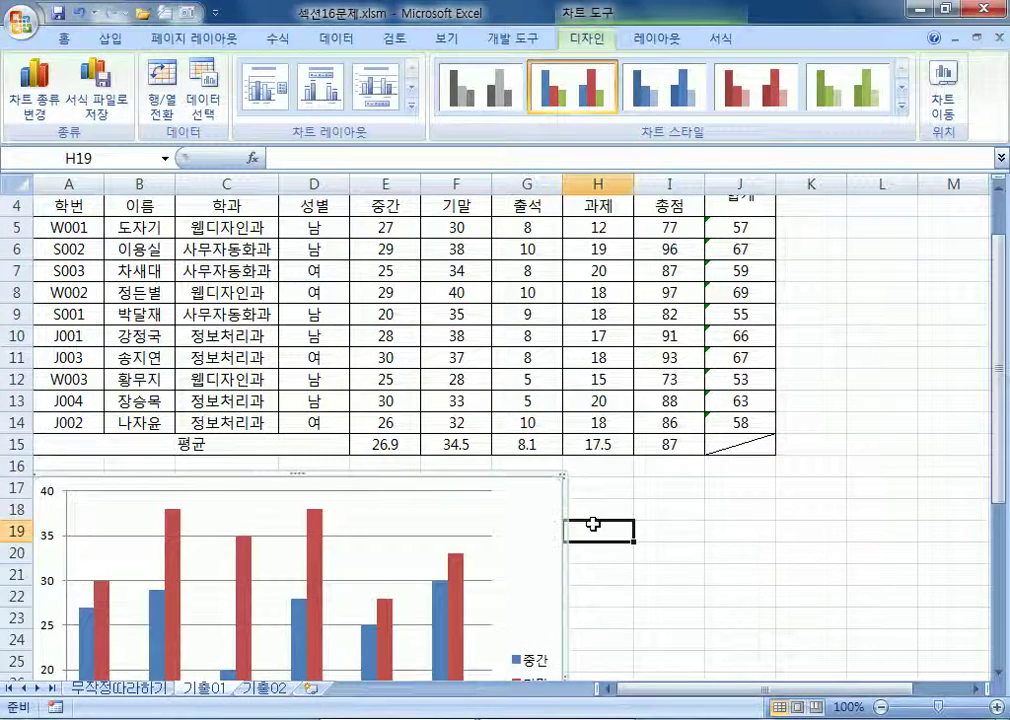
click(593, 524)
click(525, 336)
Add a chart title above the plot area of the 중간/기말/출석 column chart
click(521, 493)
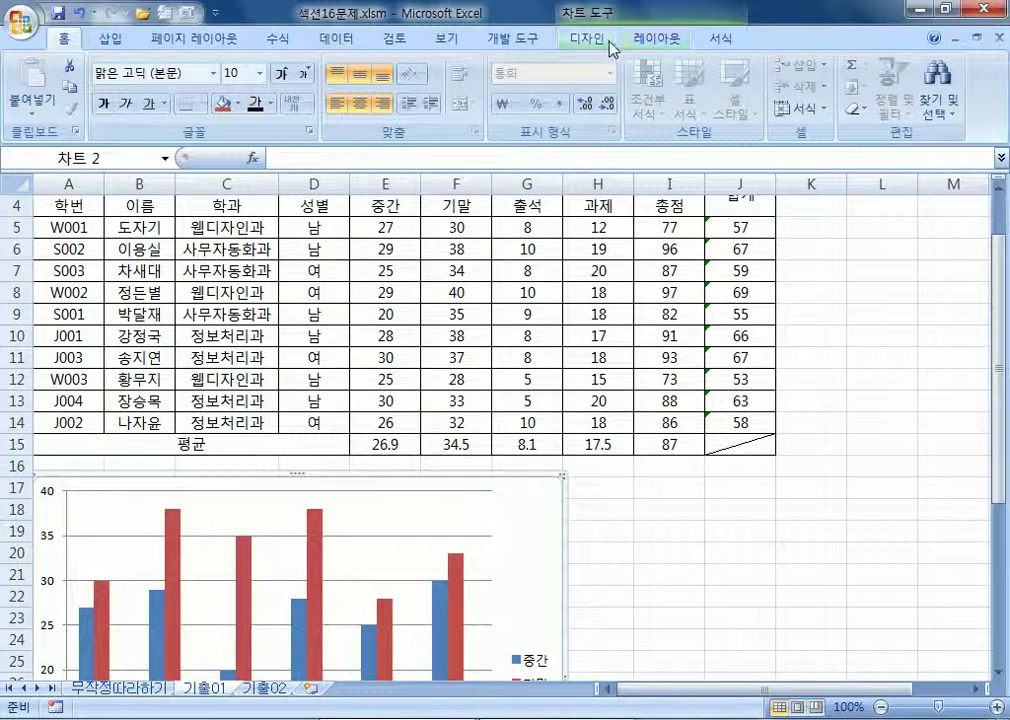
click(656, 47)
click(328, 90)
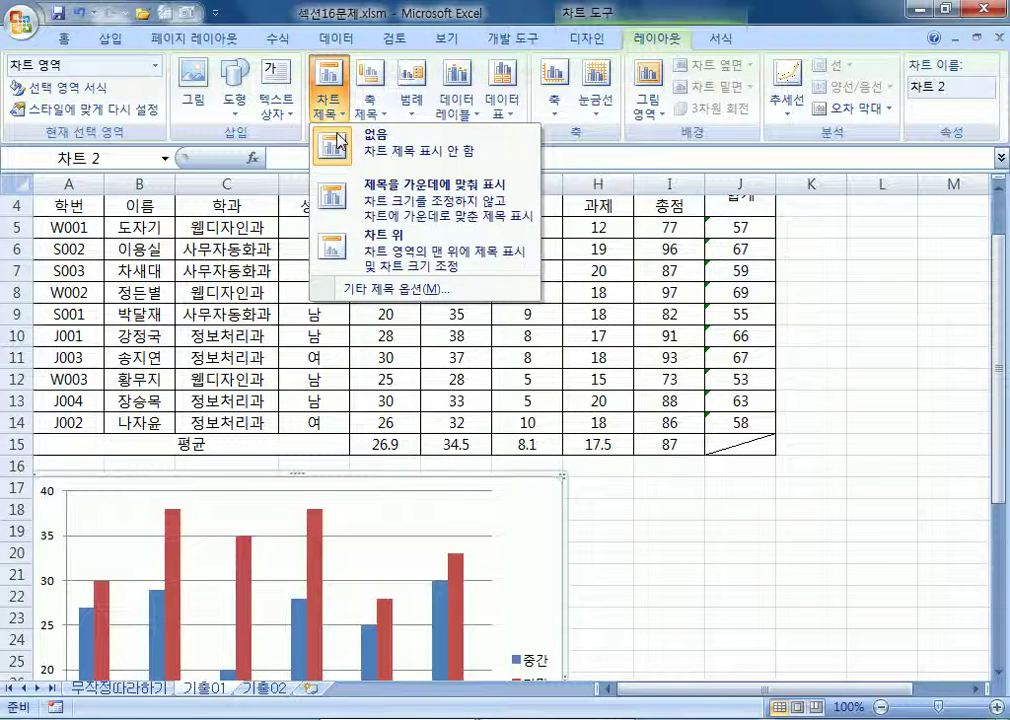
click(381, 246)
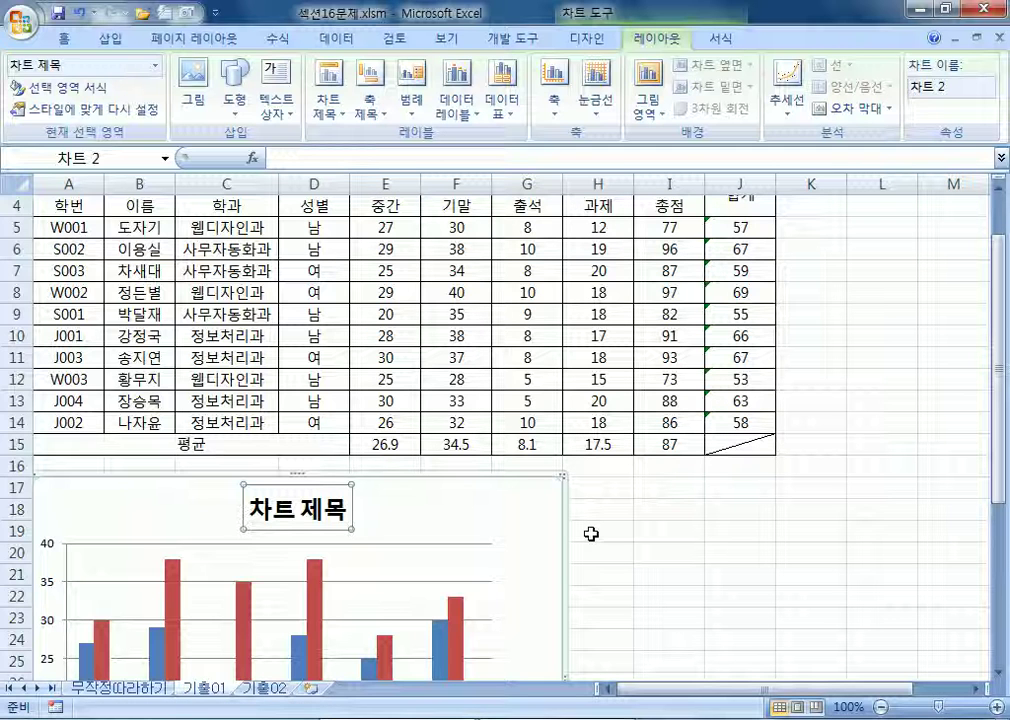
Replace the placeholder chart title text with 남학생 컴퓨터 개론 성적
text(남학생)
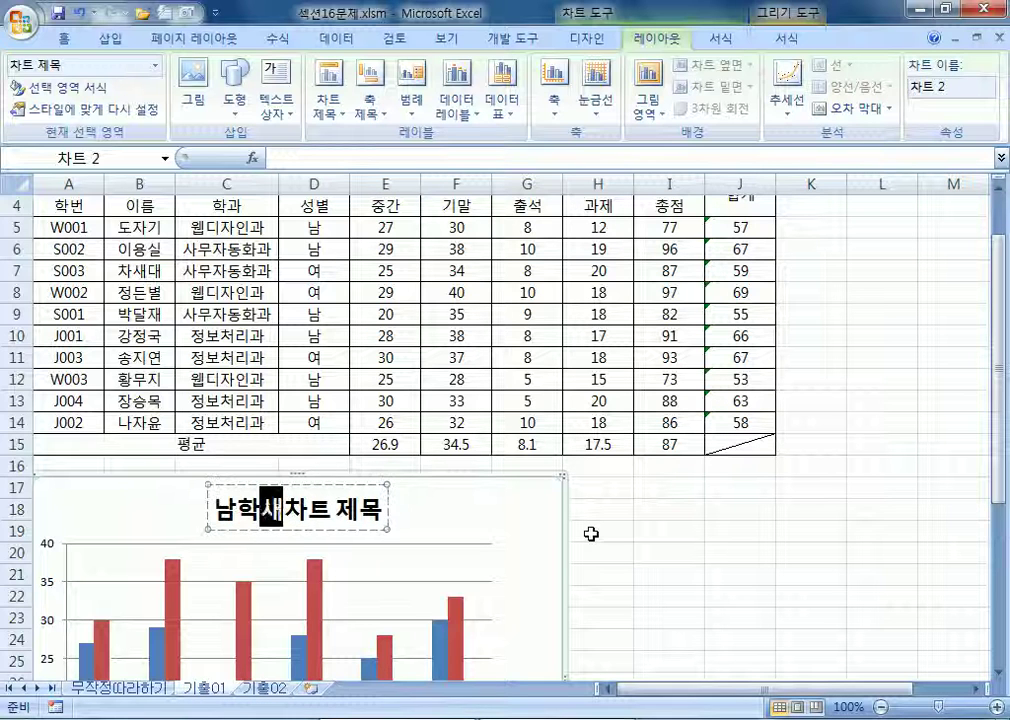
text( 컴퓨터)
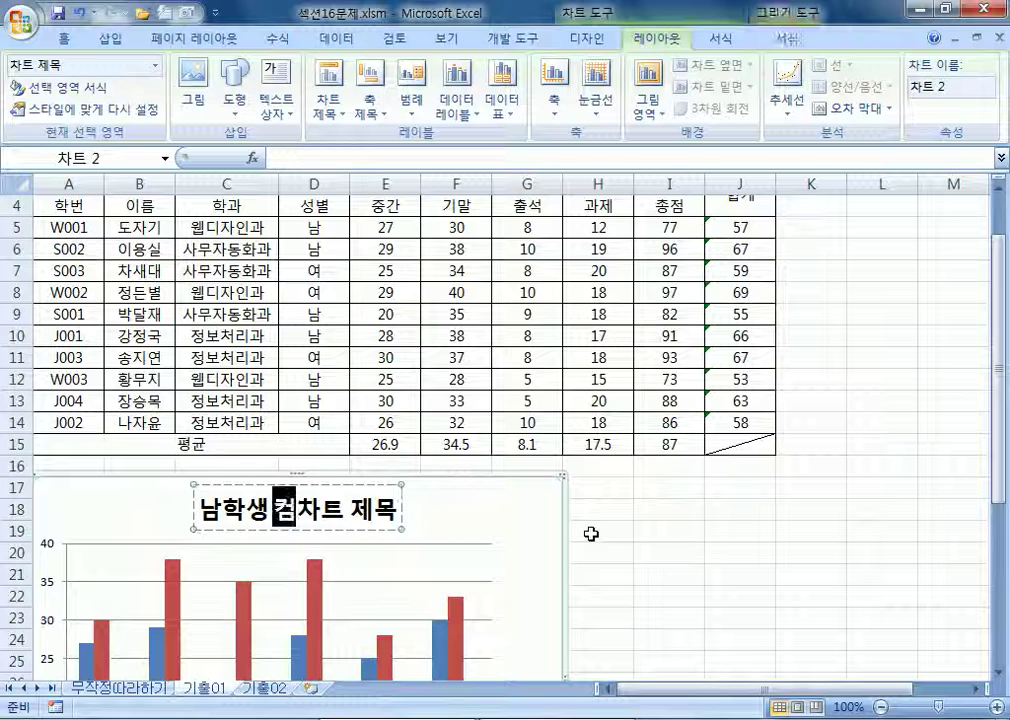
text( ㄱㅐㄹ)
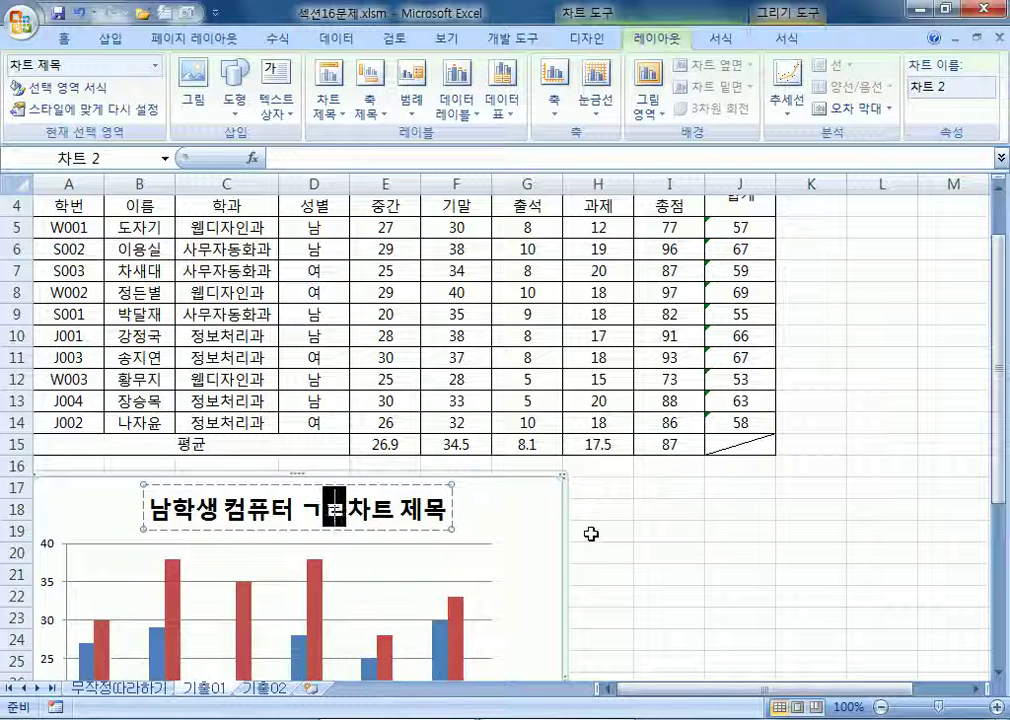
text(ㅗㄴ ㅅㅓㅇㅈㅓㄱ)
key(Delete)
key(Delete)
key(Delete)
key(Delete)
key(Delete)
key(Escape)
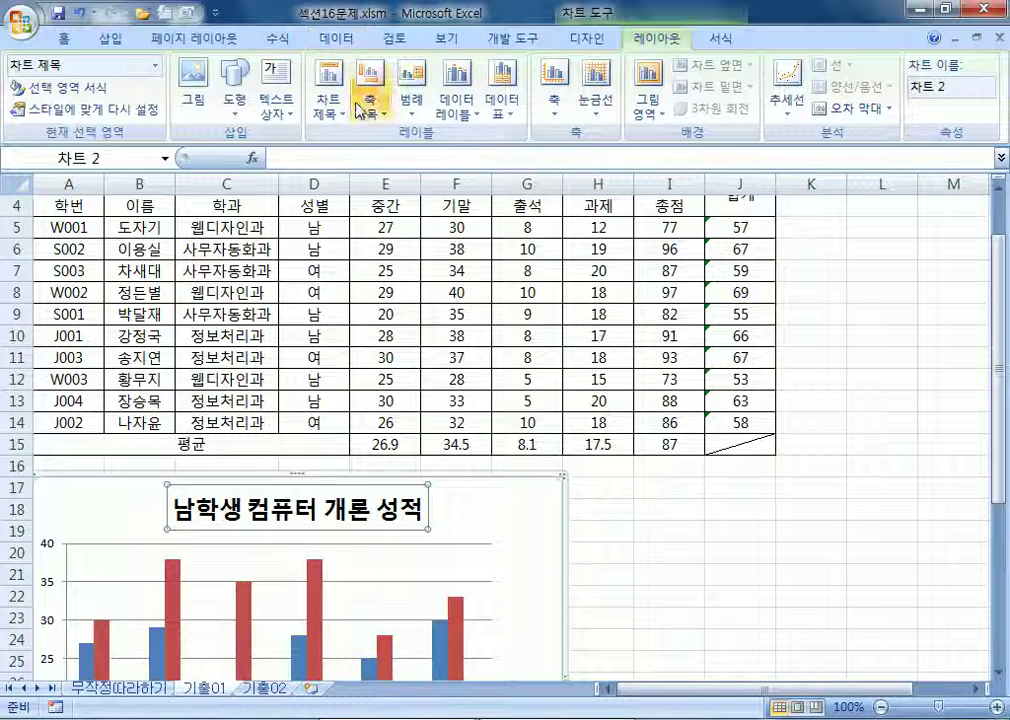
click(62, 38)
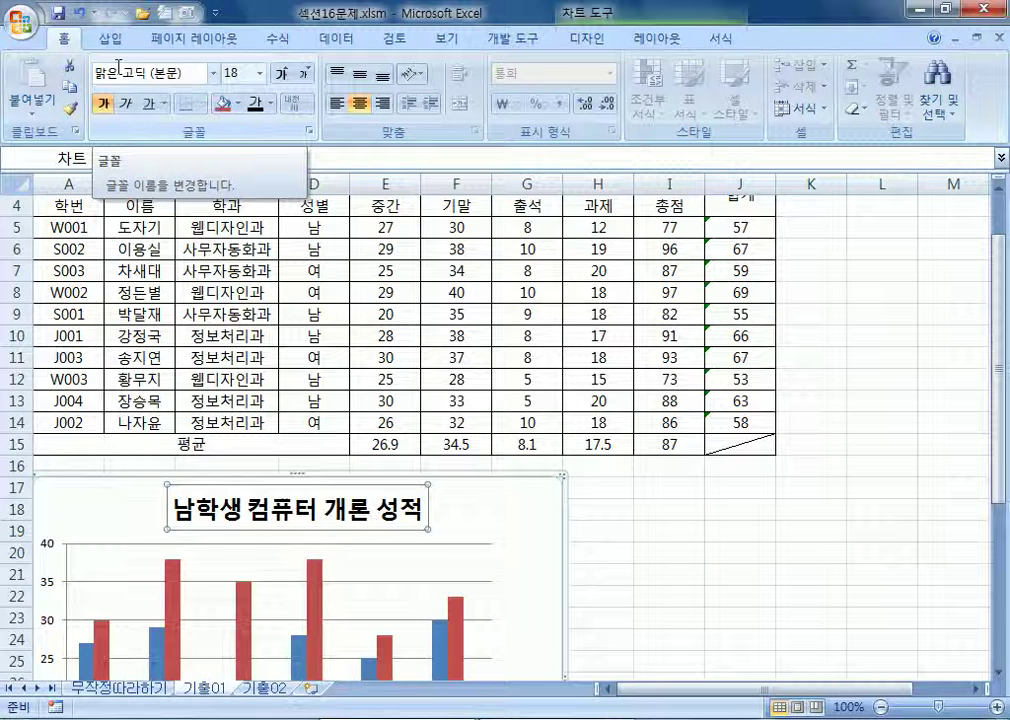
click(656, 40)
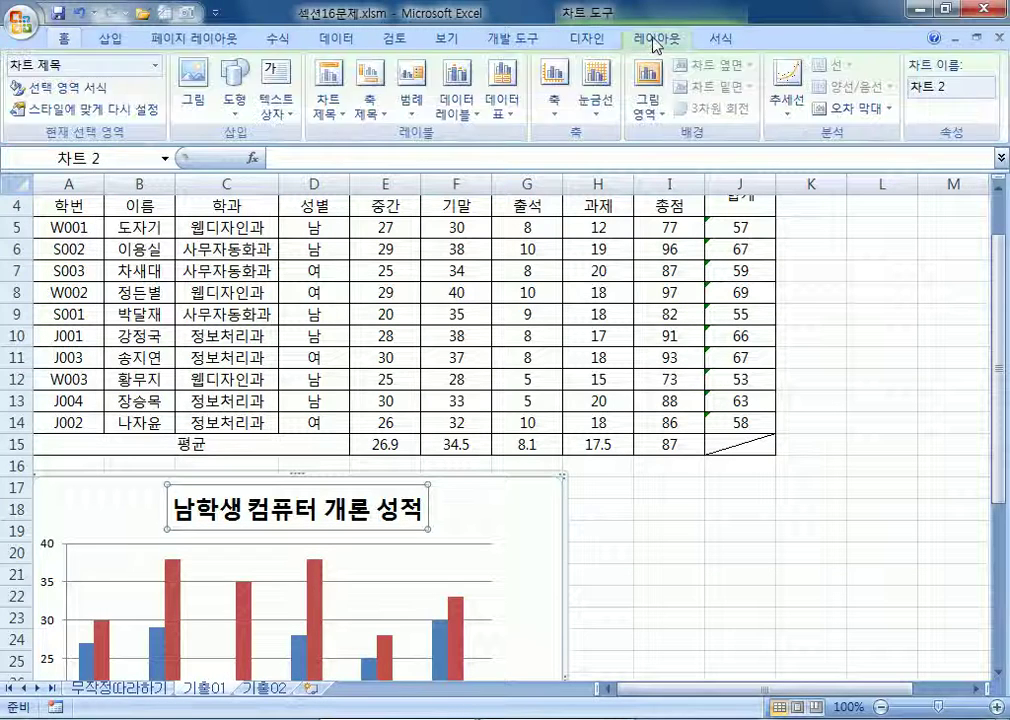
click(328, 102)
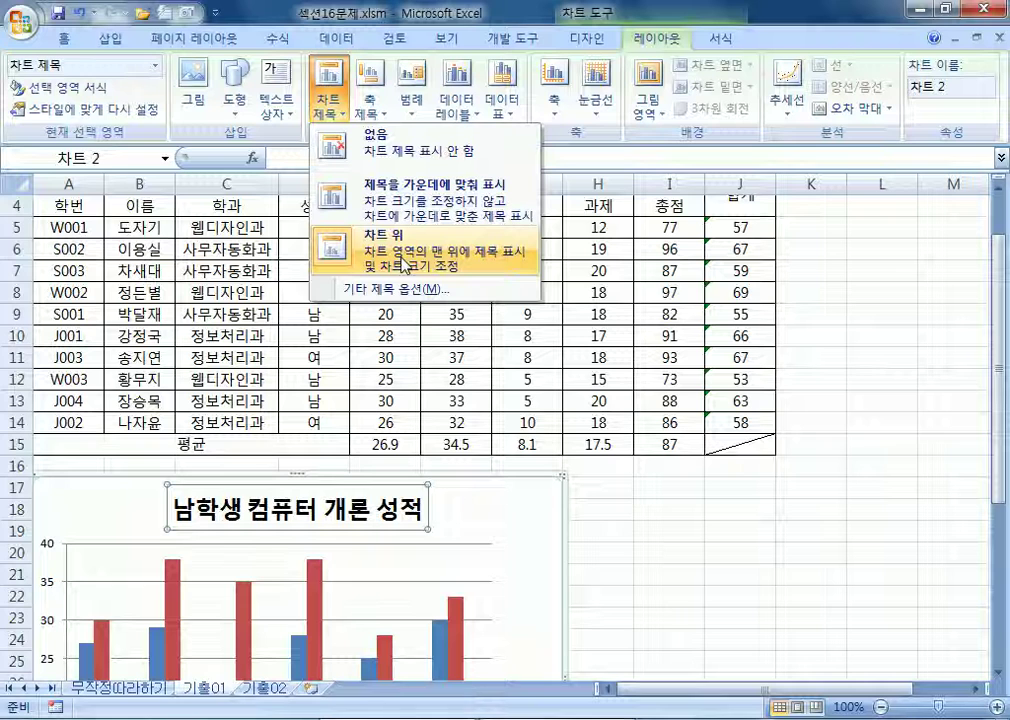
click(428, 526)
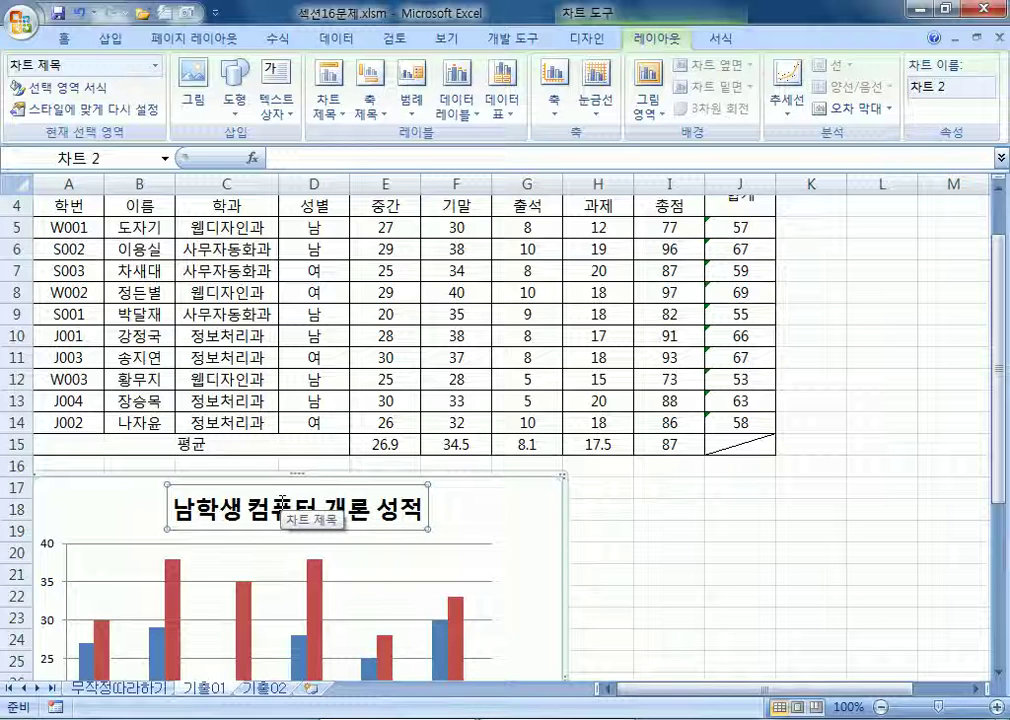
Format the chart title in the 굴림체 font at size 13 without bold
click(70, 44)
click(213, 73)
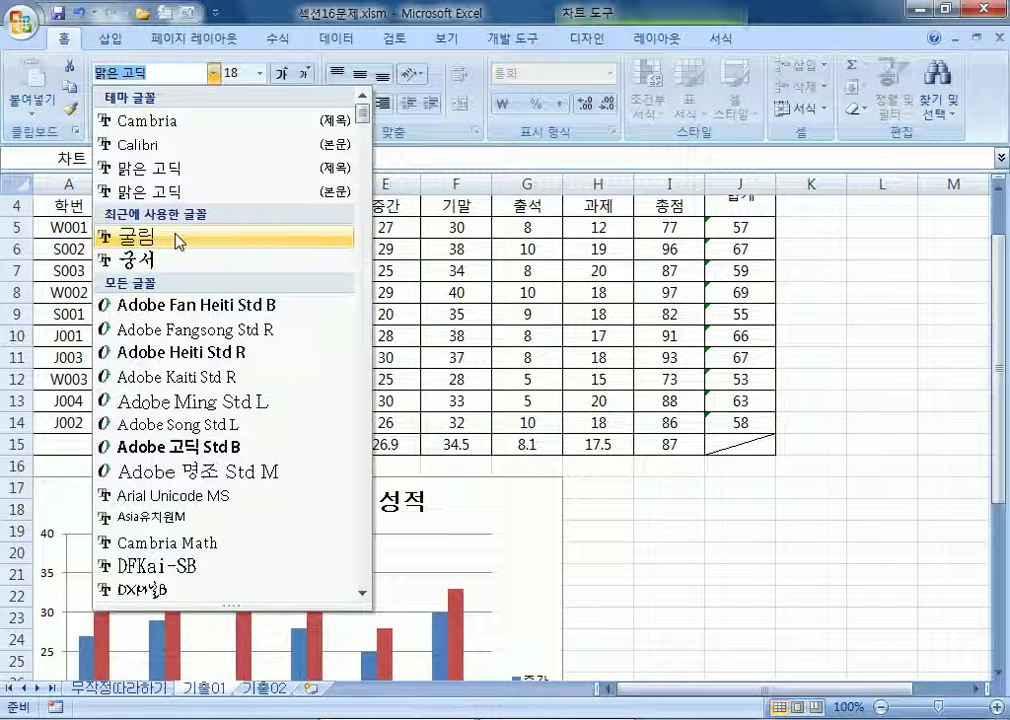
scroll(180, 360, down, 20)
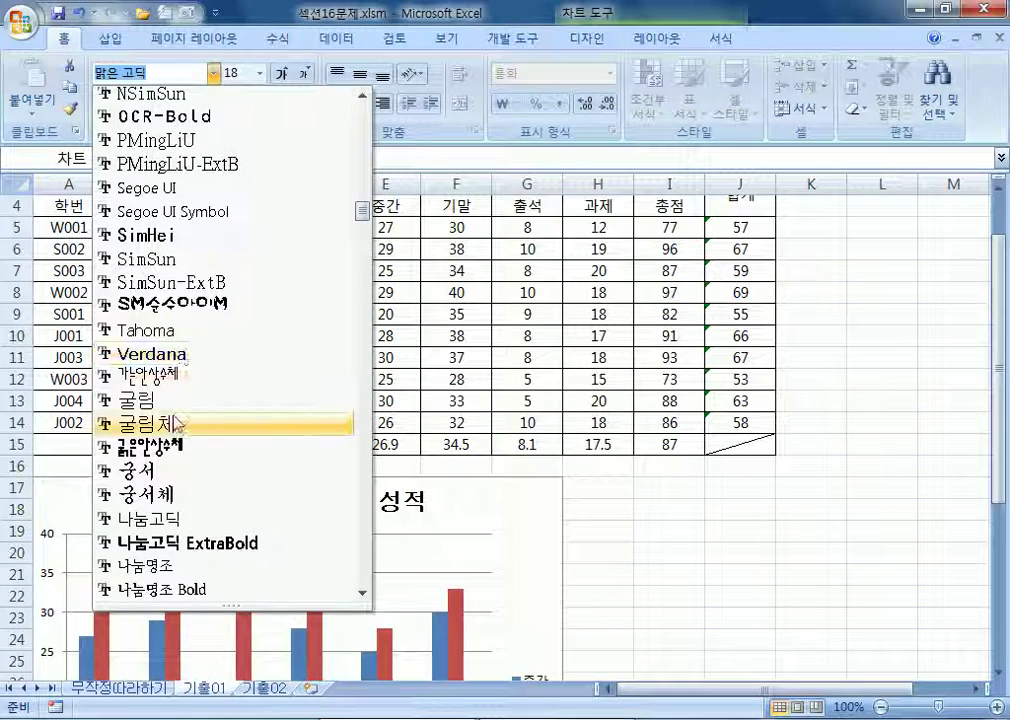
click(140, 421)
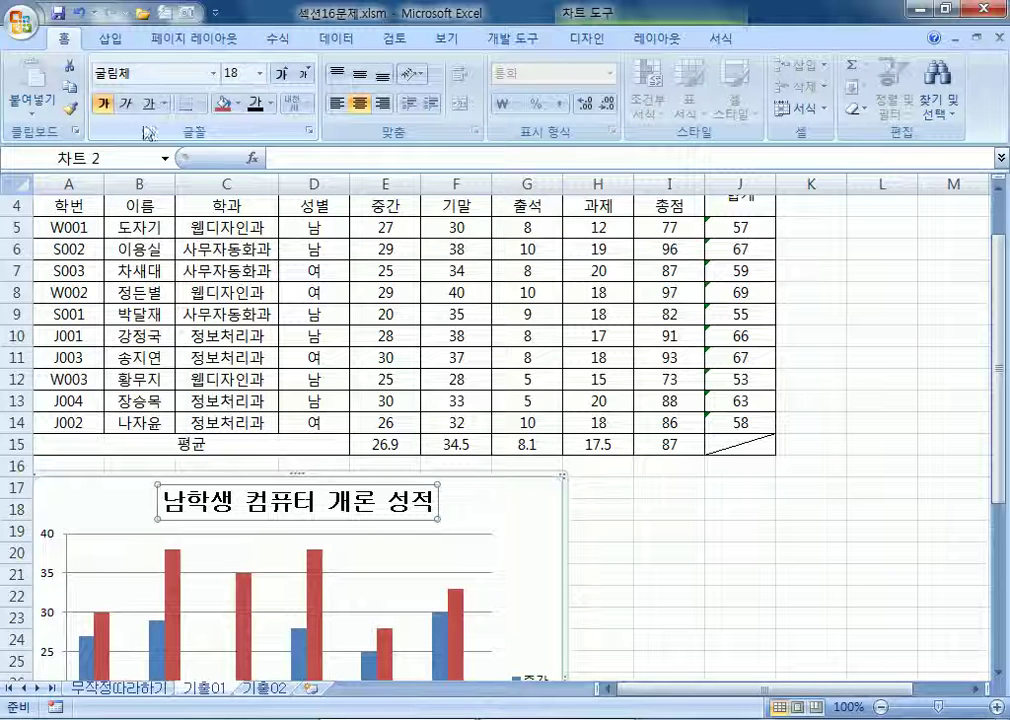
click(104, 103)
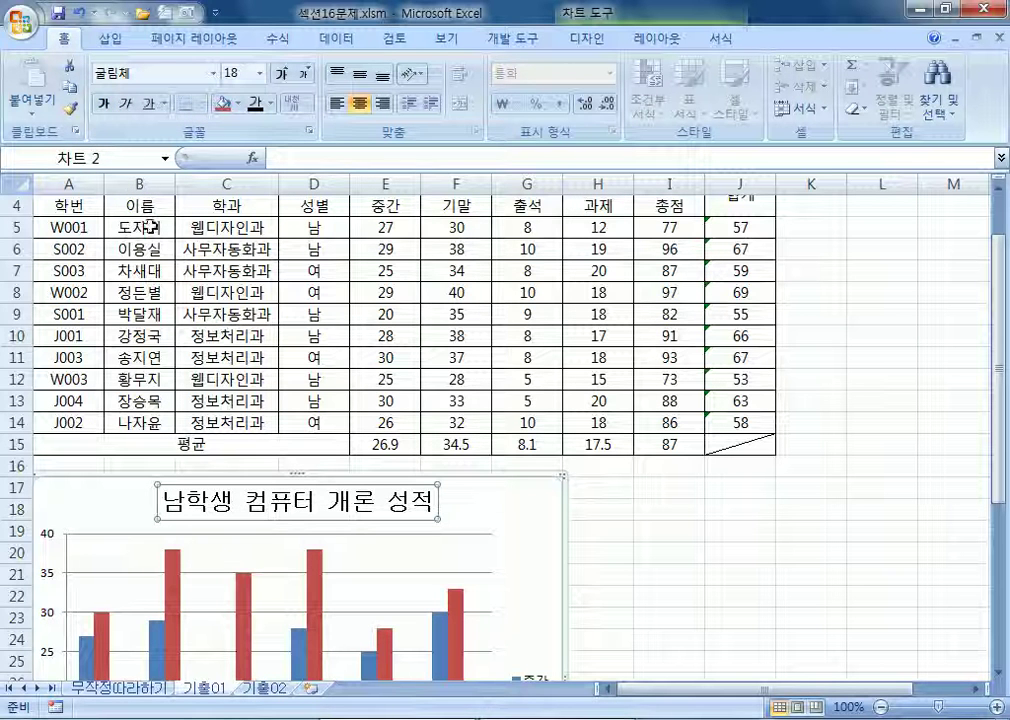
click(104, 104)
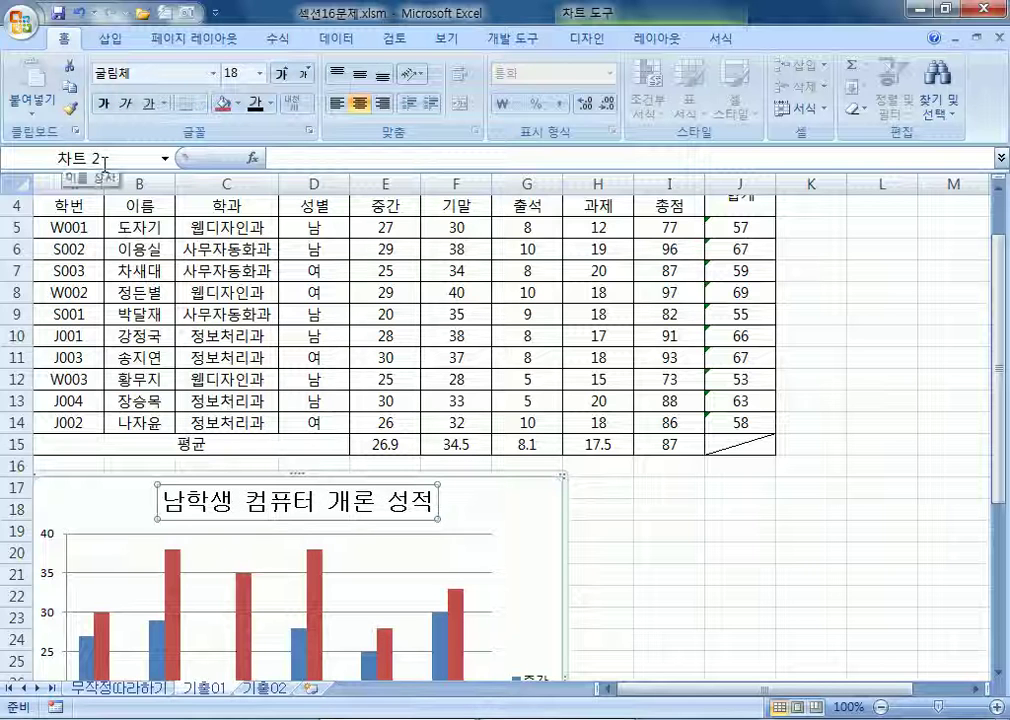
click(238, 73)
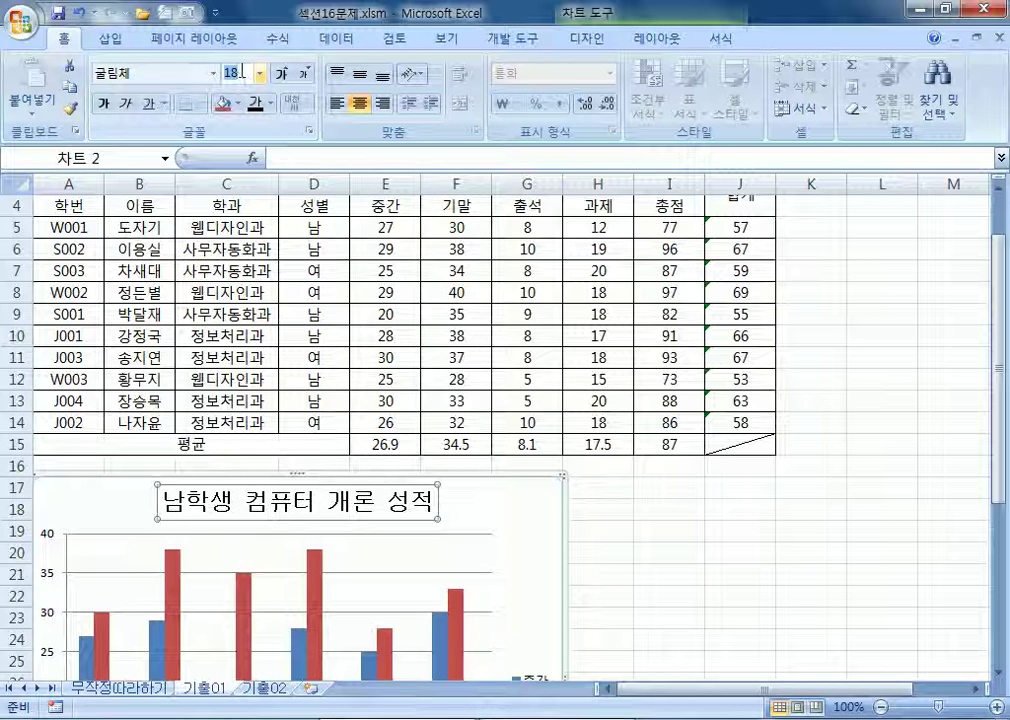
text(13)
key(Return)
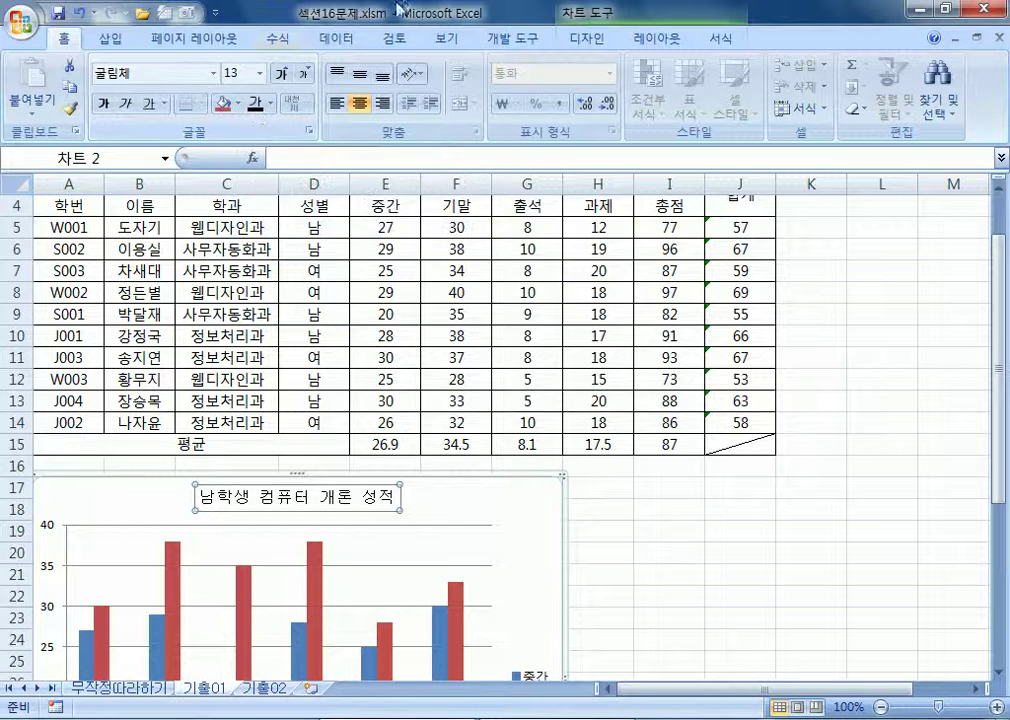
Give the chart title a solid fill in the standard blue color
key(ctrl+1)
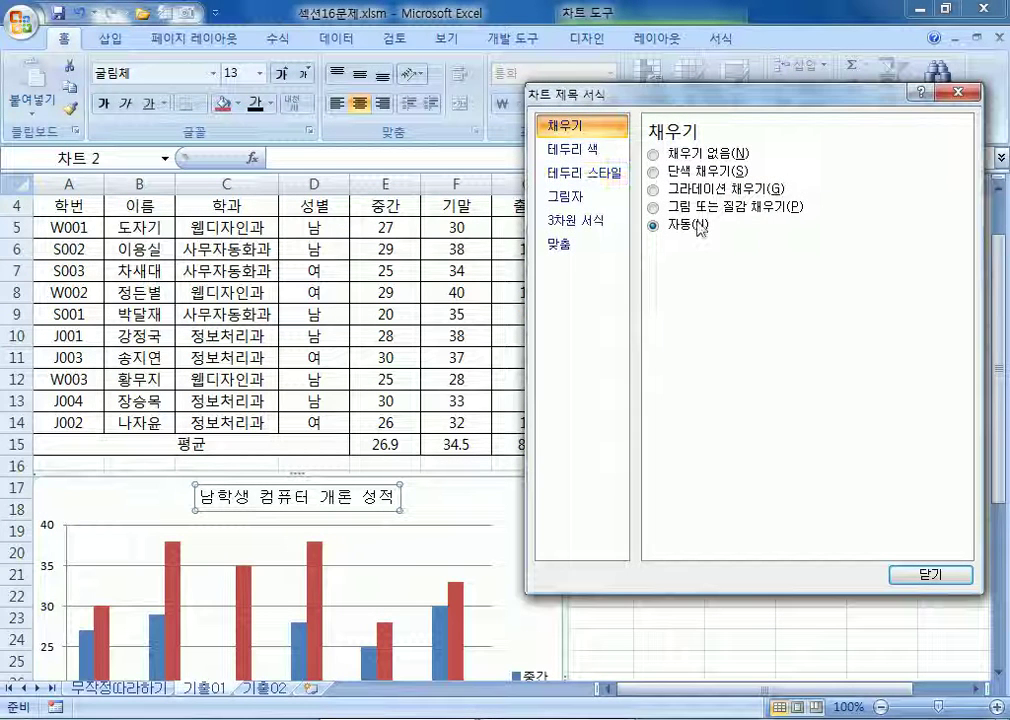
click(655, 171)
click(745, 252)
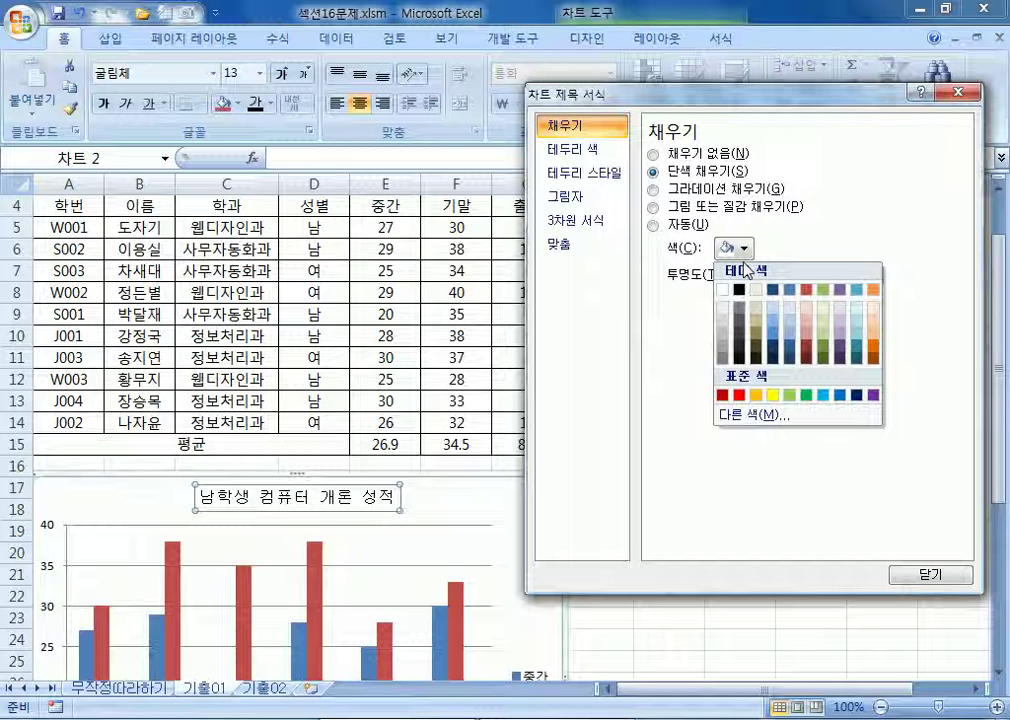
click(839, 395)
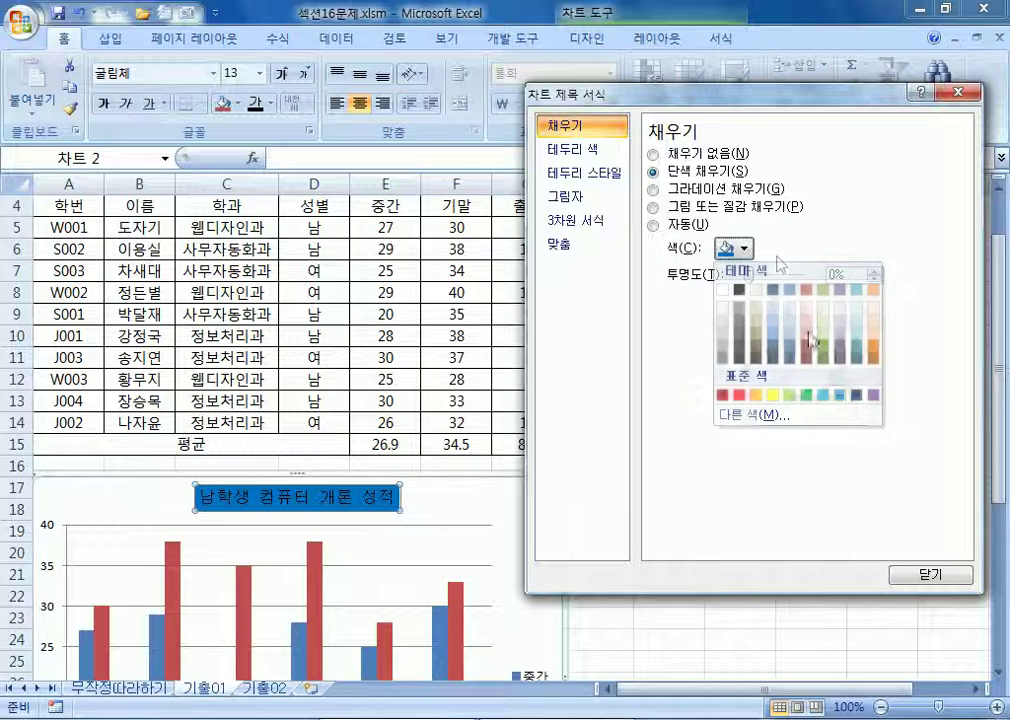
click(237, 104)
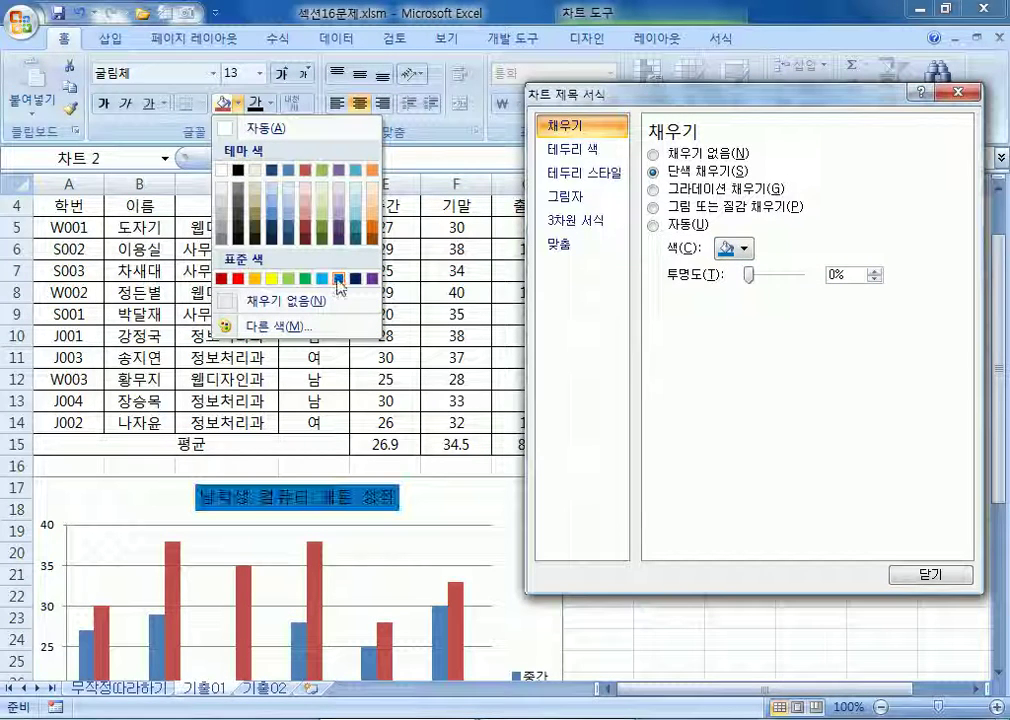
click(240, 104)
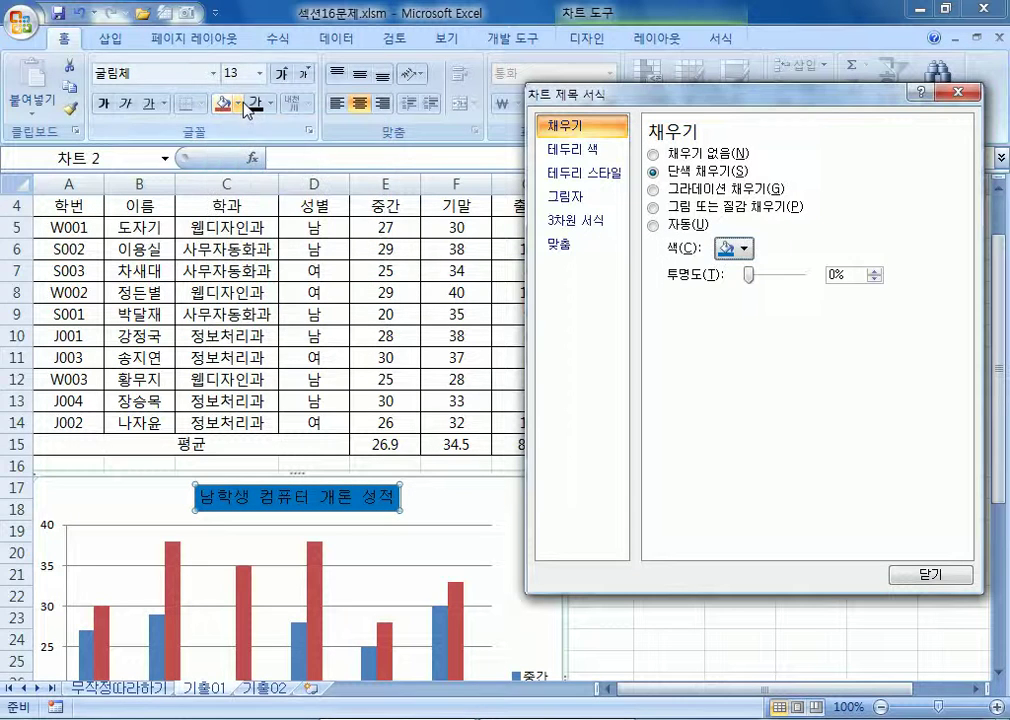
drag(720, 95, 771, 257)
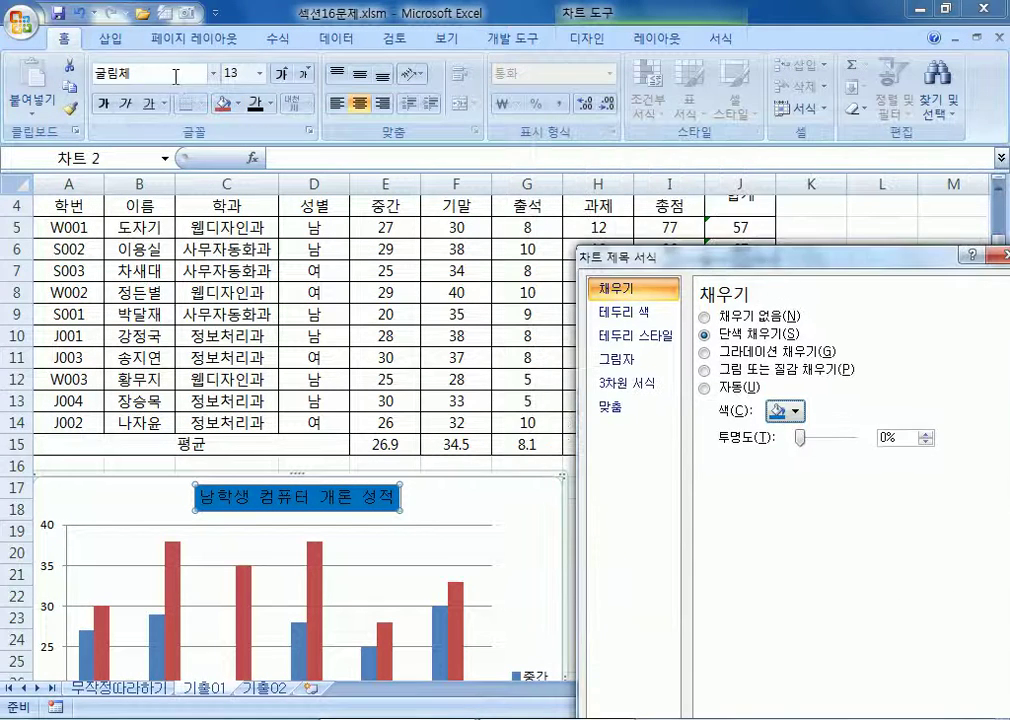
click(240, 105)
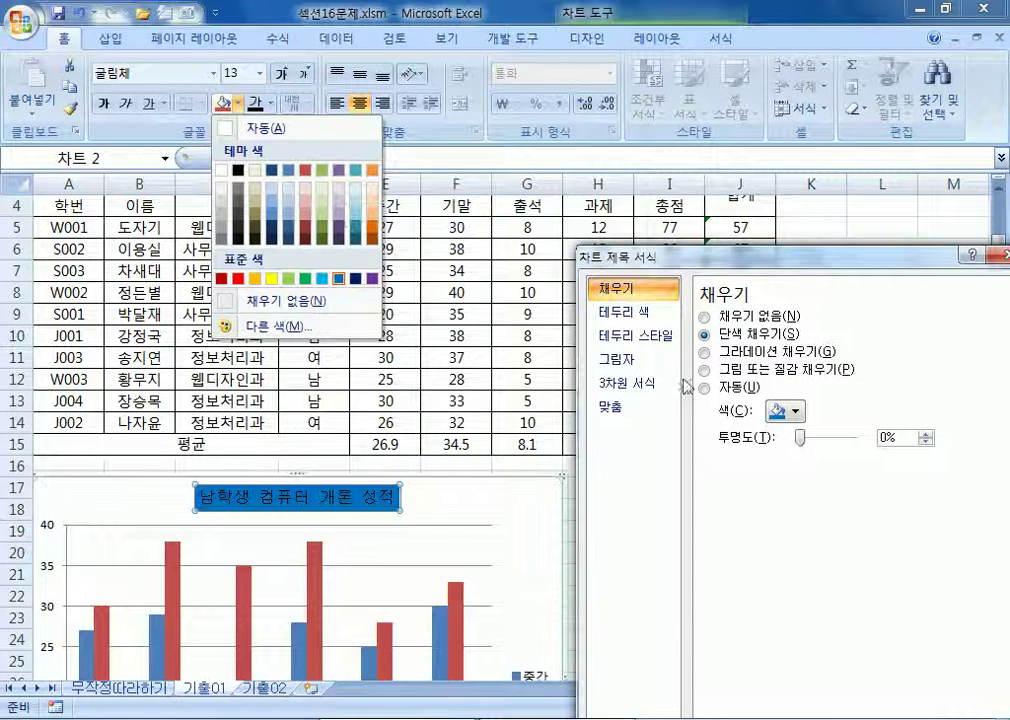
drag(786, 268, 866, 153)
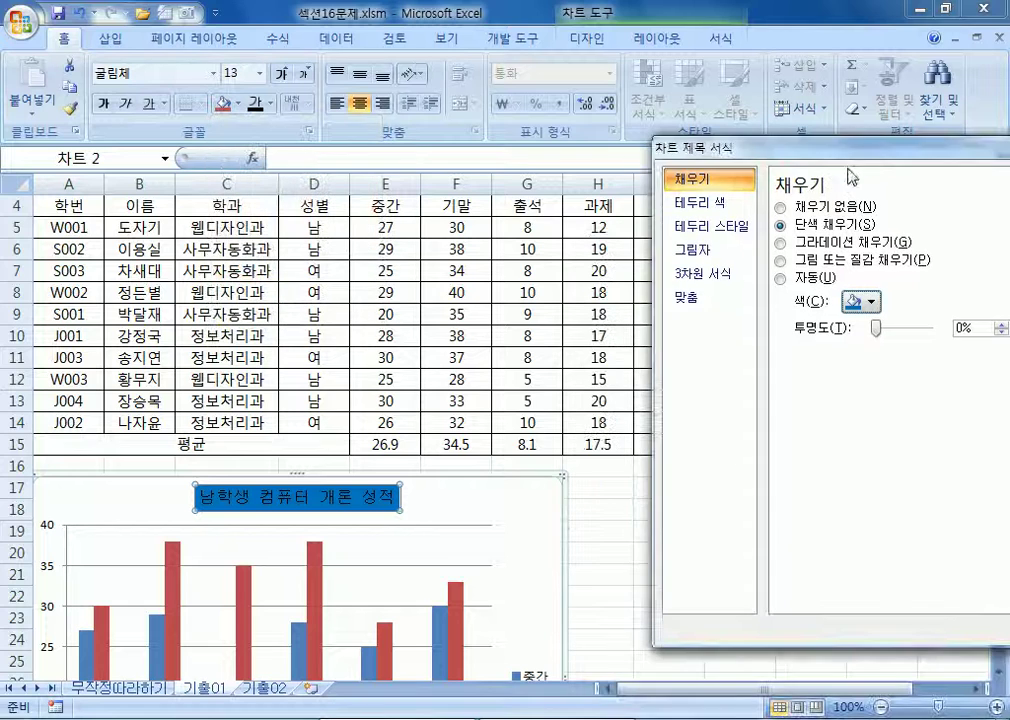
Switch the maximum of the chart's vertical value axis from automatic to fixed and close the axis formatting
click(540, 560)
scroll(560, 492, down, 5)
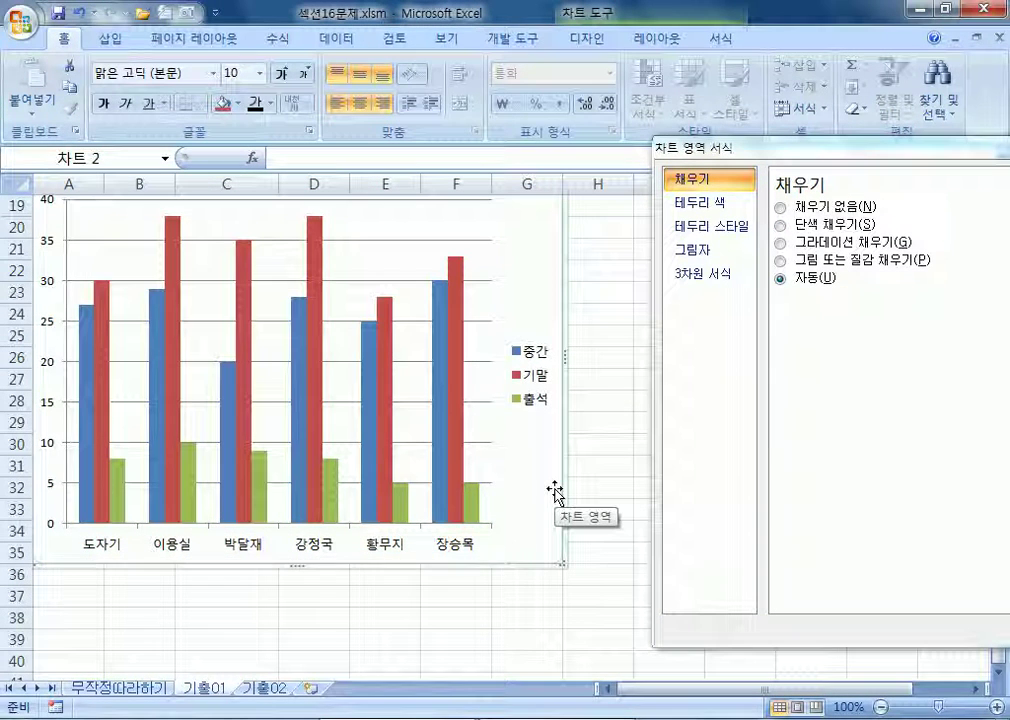
click(40, 284)
scroll(57, 280, up, 3)
scroll(97, 422, down, 3)
scroll(97, 432, up, 3)
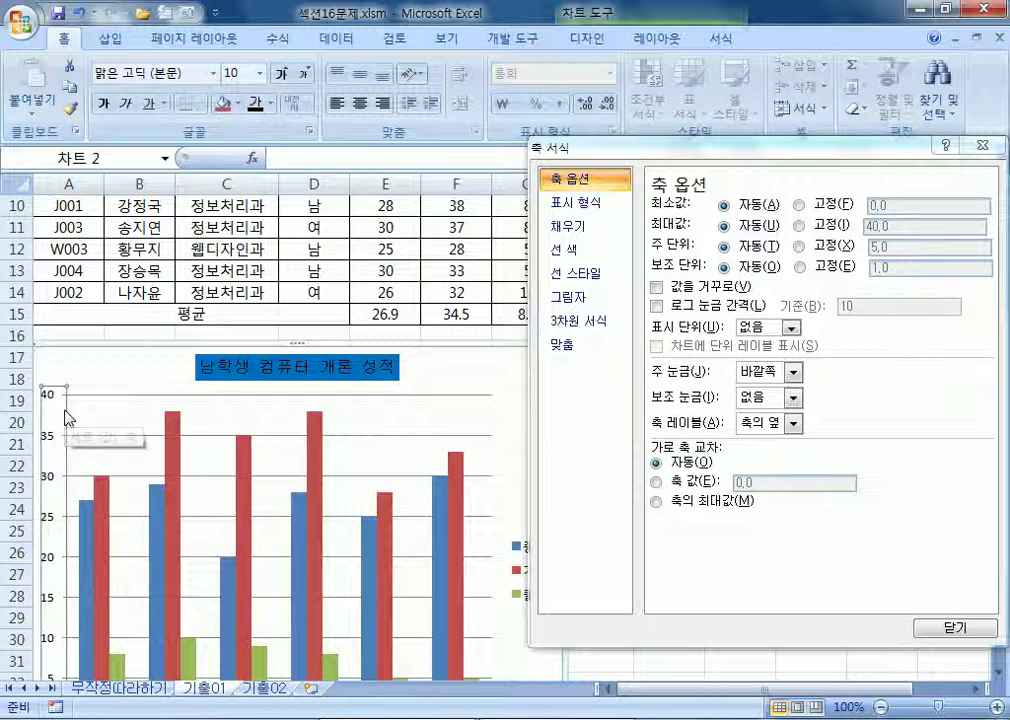
click(822, 224)
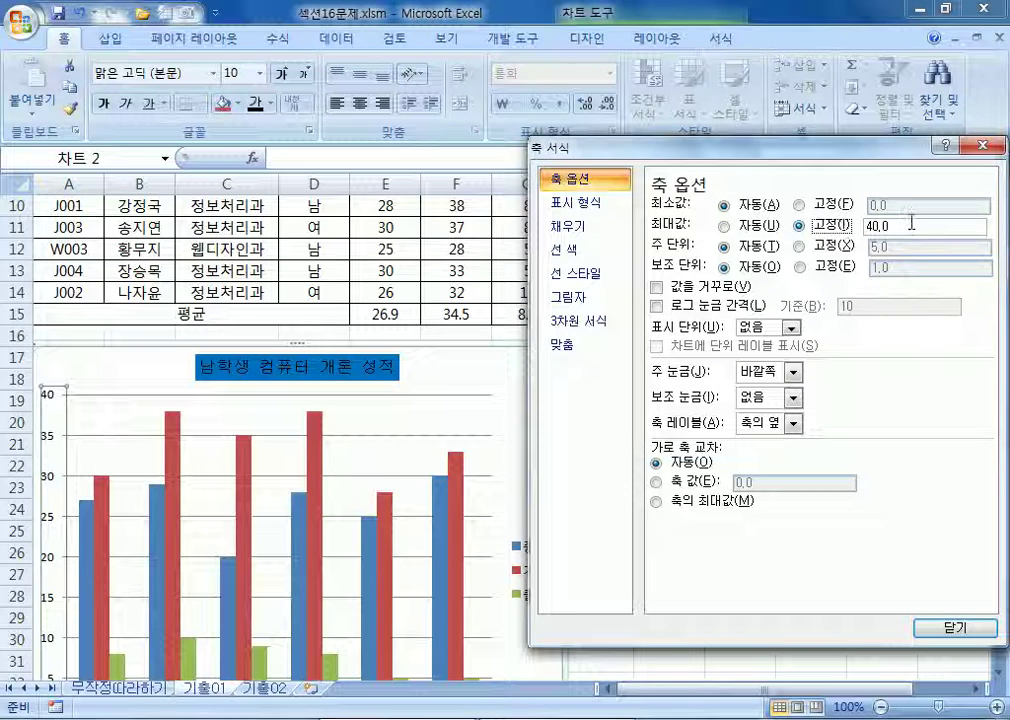
click(983, 145)
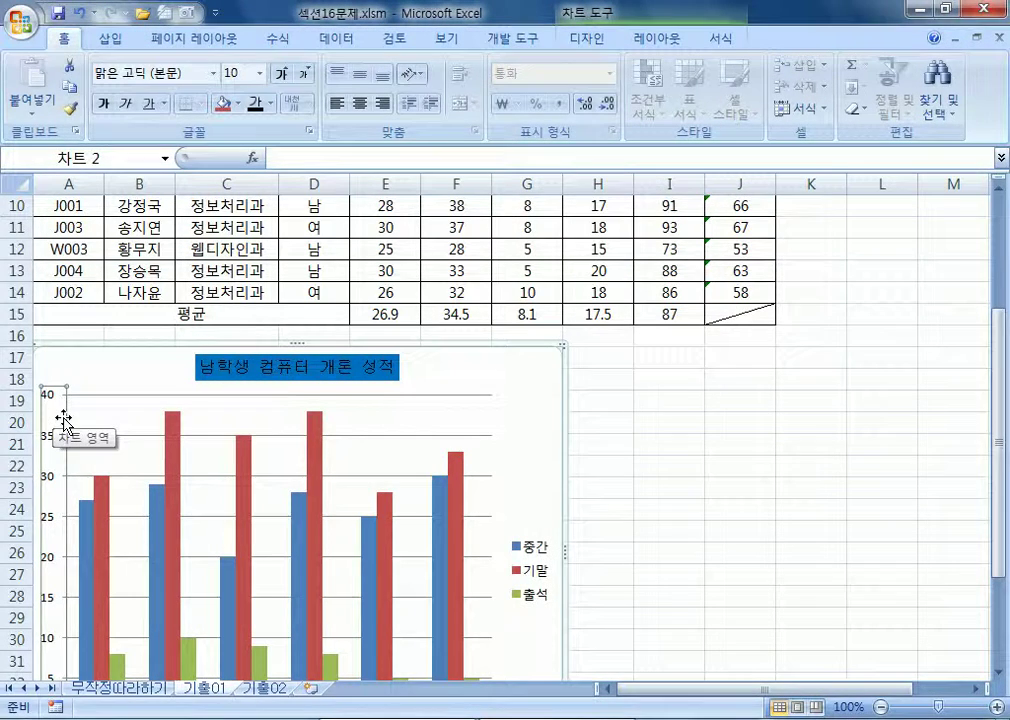
Set the fixed maximum of the chart's vertical value axis to 50
double_click(53, 413)
right_click(48, 406)
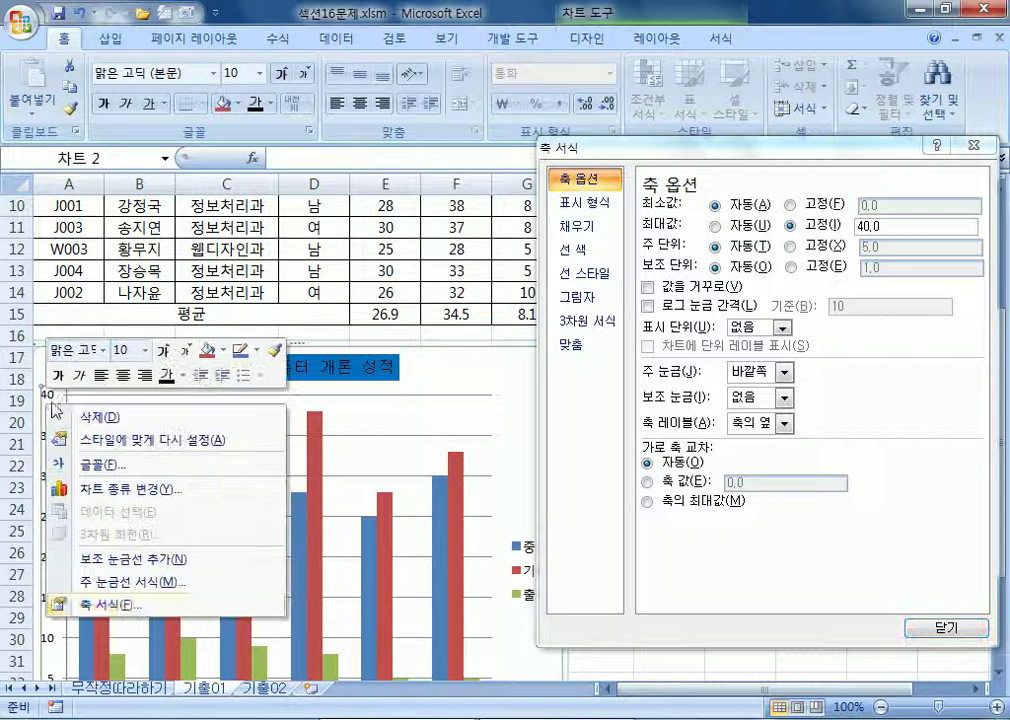
click(128, 606)
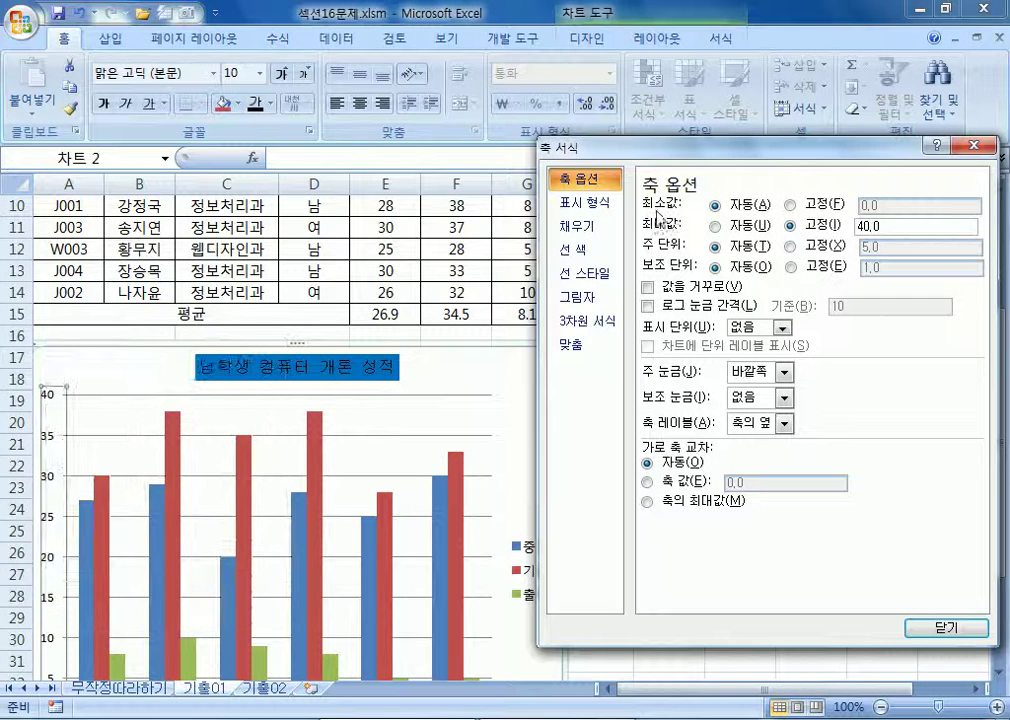
drag(911, 231, 779, 238)
text(50)
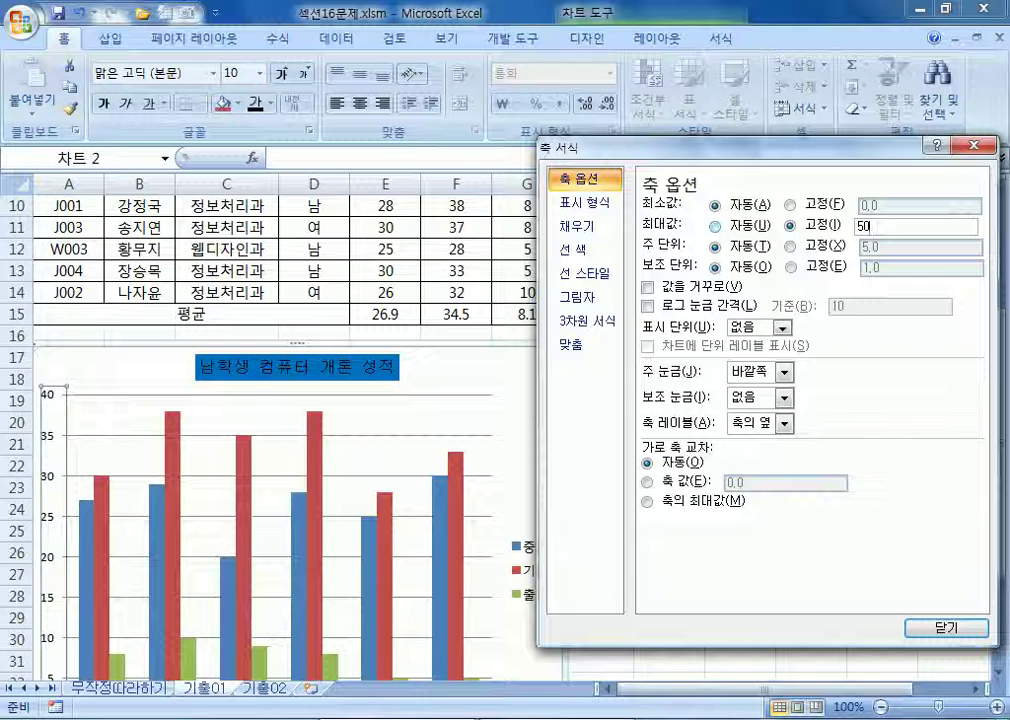
drag(600, 147, 795, 263)
click(537, 458)
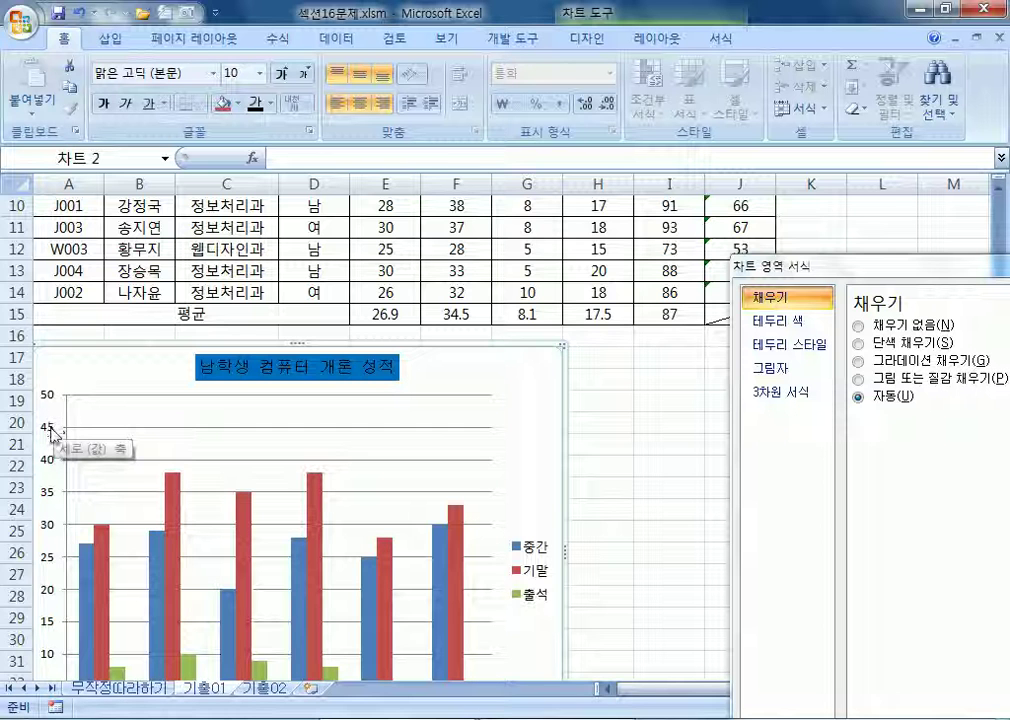
scroll(494, 602, down, 3)
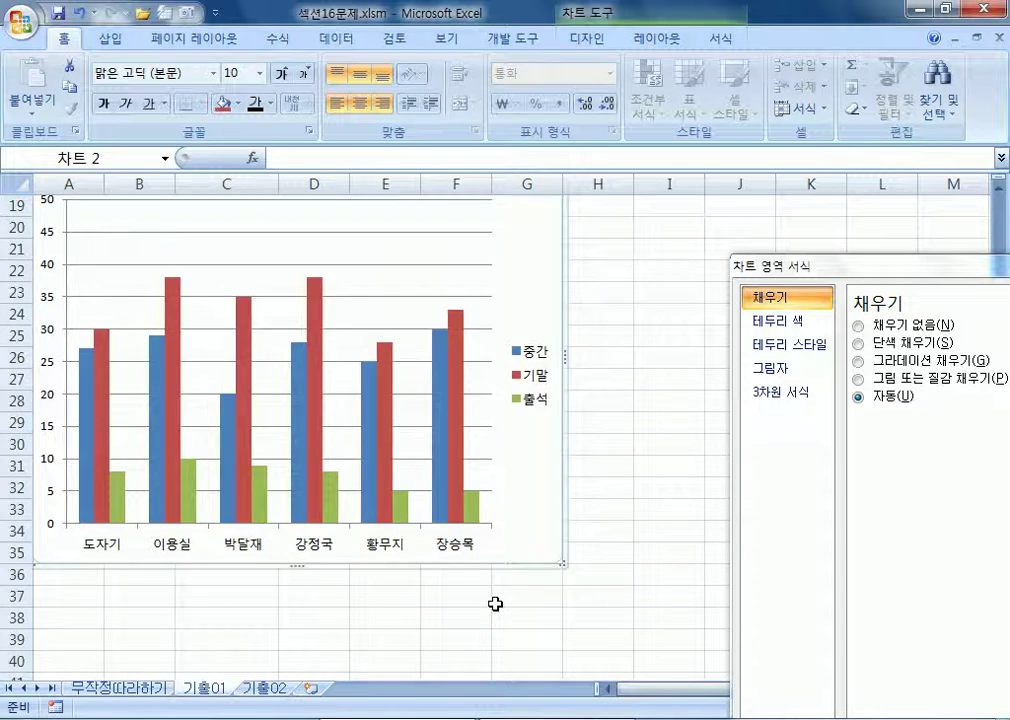
Examine the score table and compare its male students' rows with the columns plotted in the chart
scroll(494, 602, up, 2)
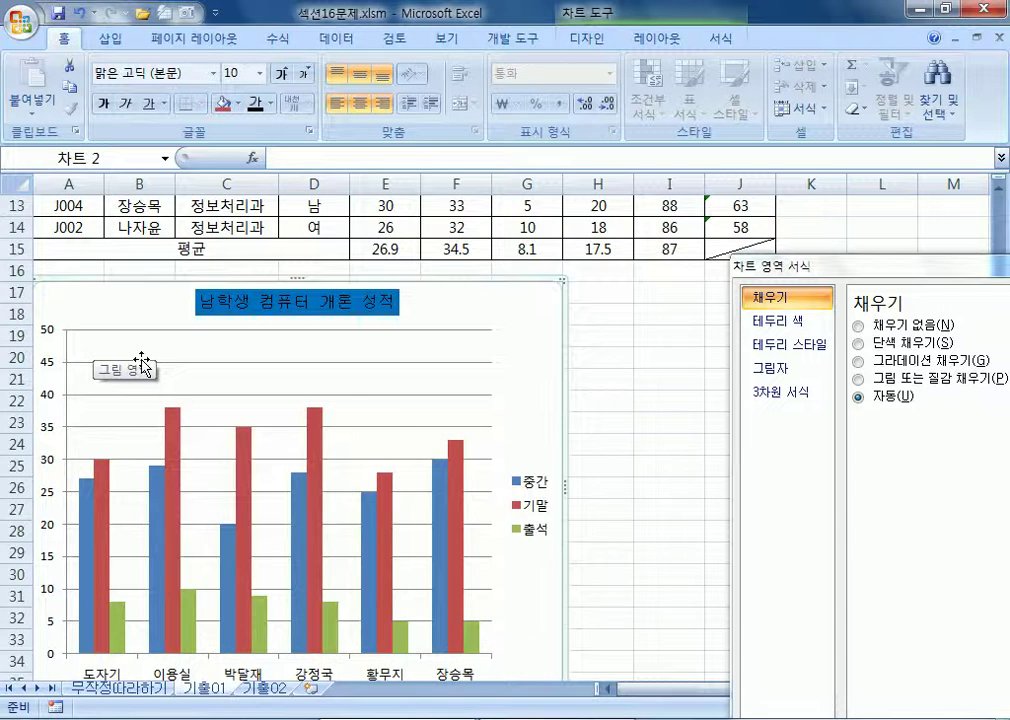
scroll(140, 360, up, 4)
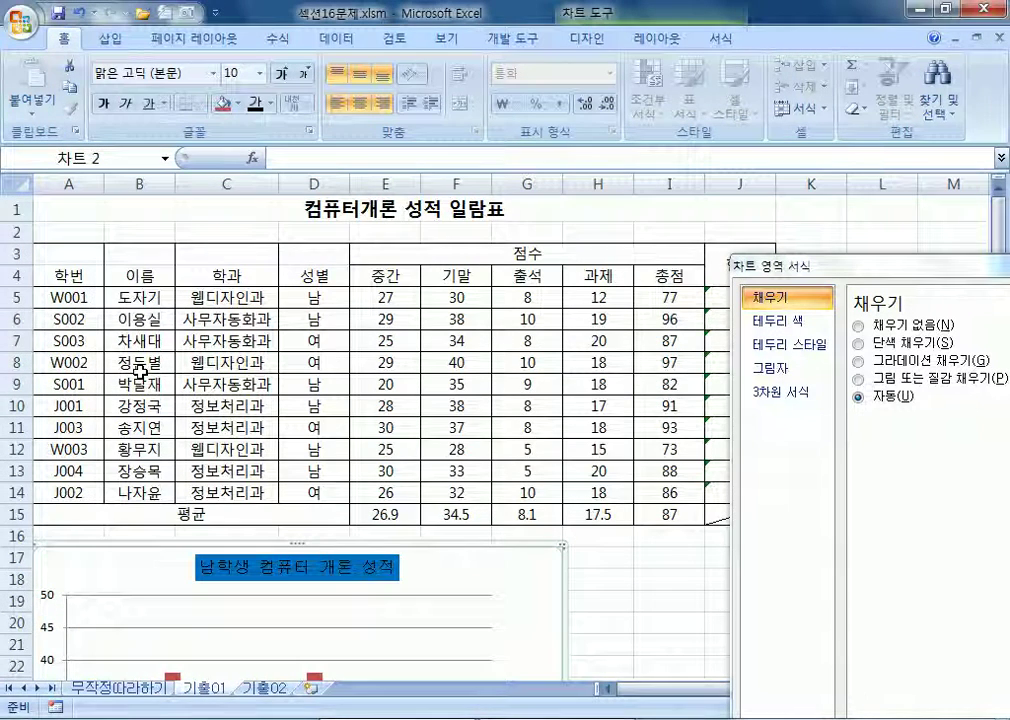
scroll(140, 368, down, 5)
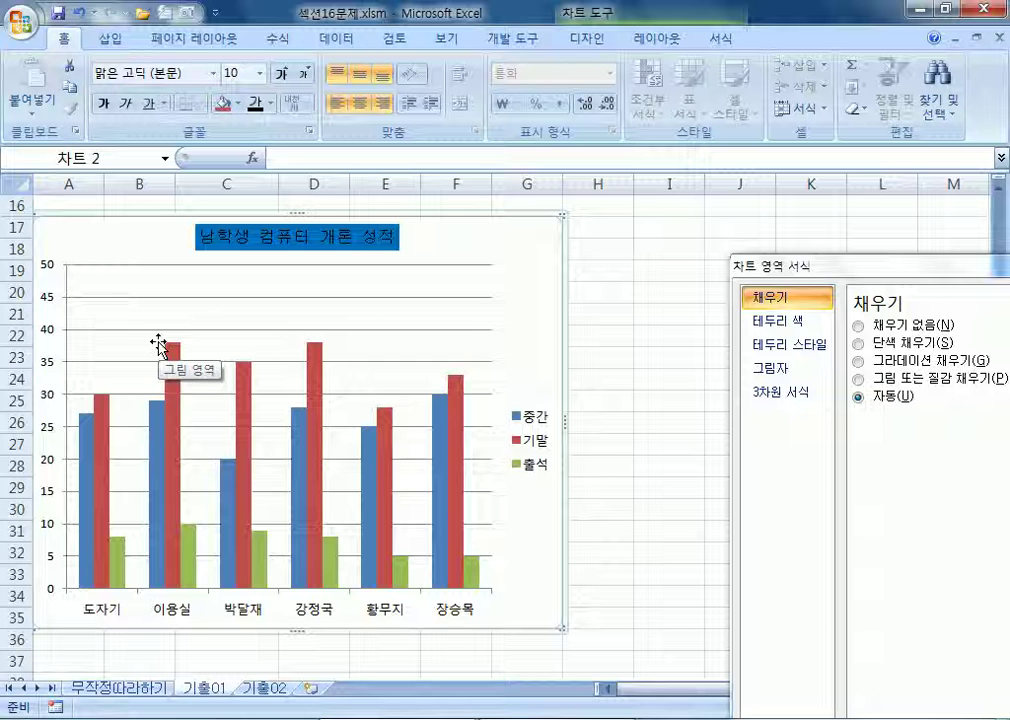
scroll(525, 401, up, 5)
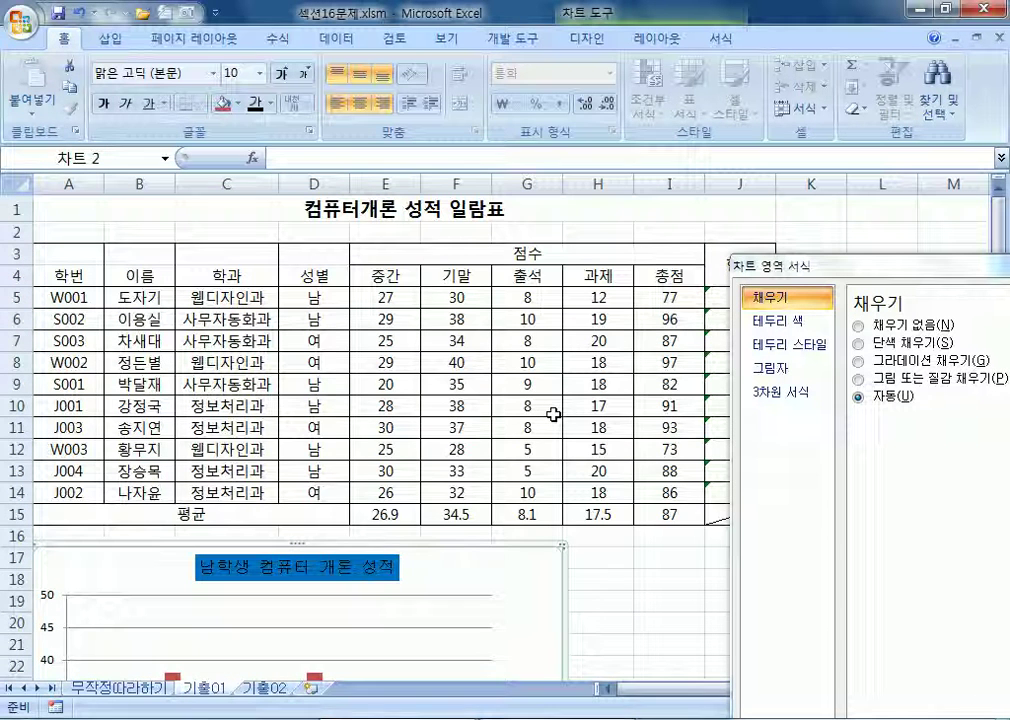
drag(821, 276, 905, 291)
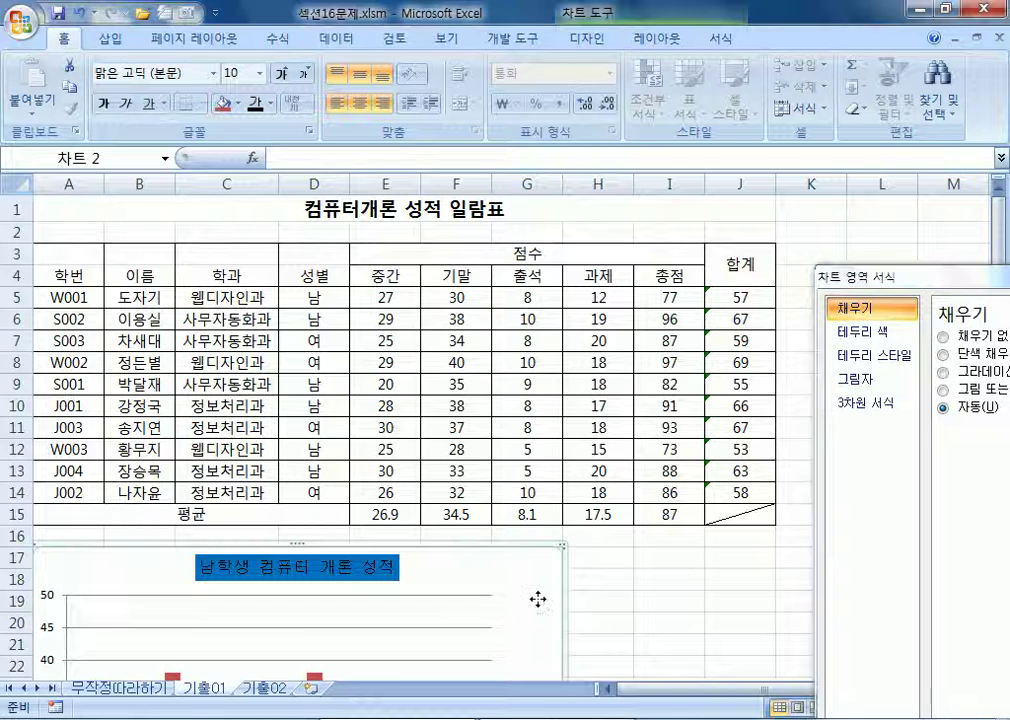
scroll(538, 600, down, 4)
scroll(63, 385, up, 3)
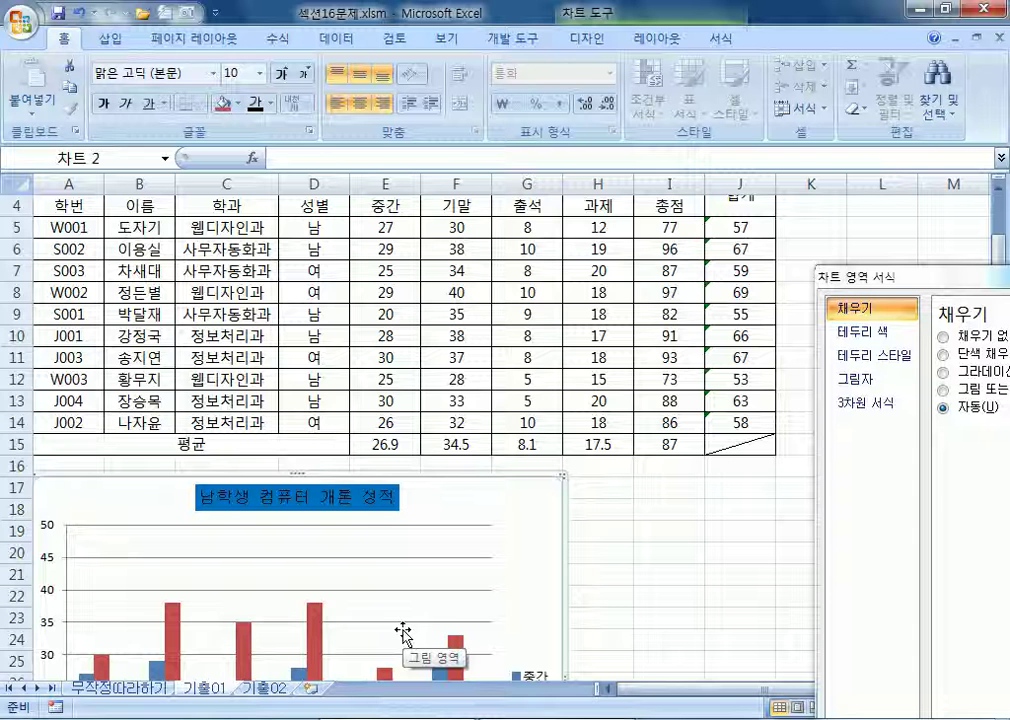
scroll(403, 632, down, 5)
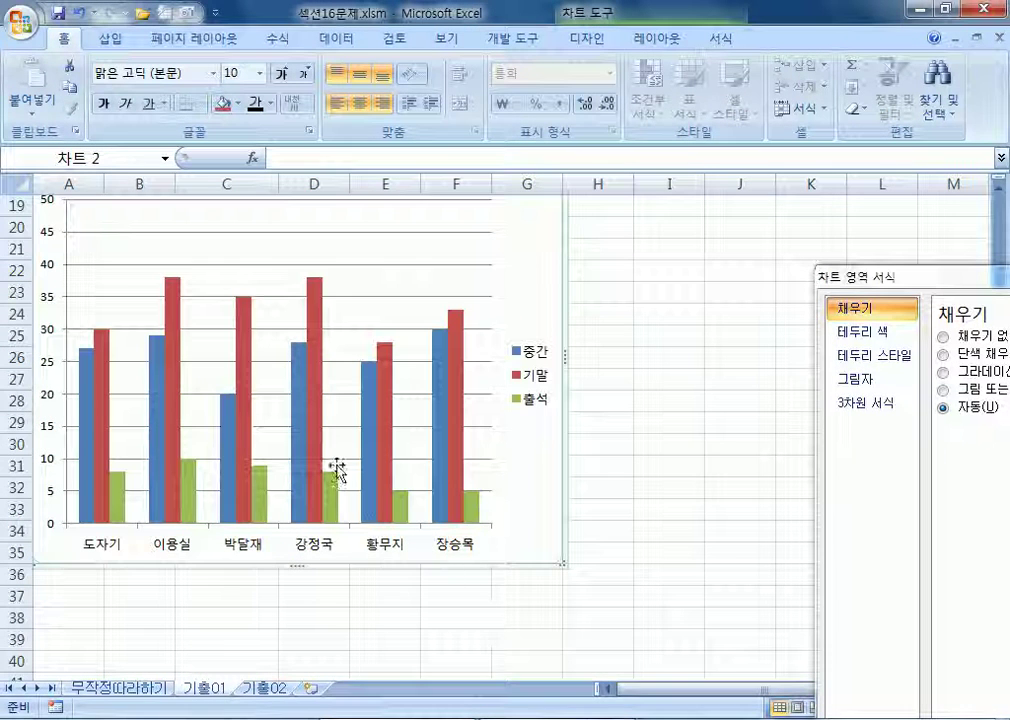
Try adding a data label in the 안쪽 끝에 position to only the fourth student's column of the 기말 series
click(248, 436)
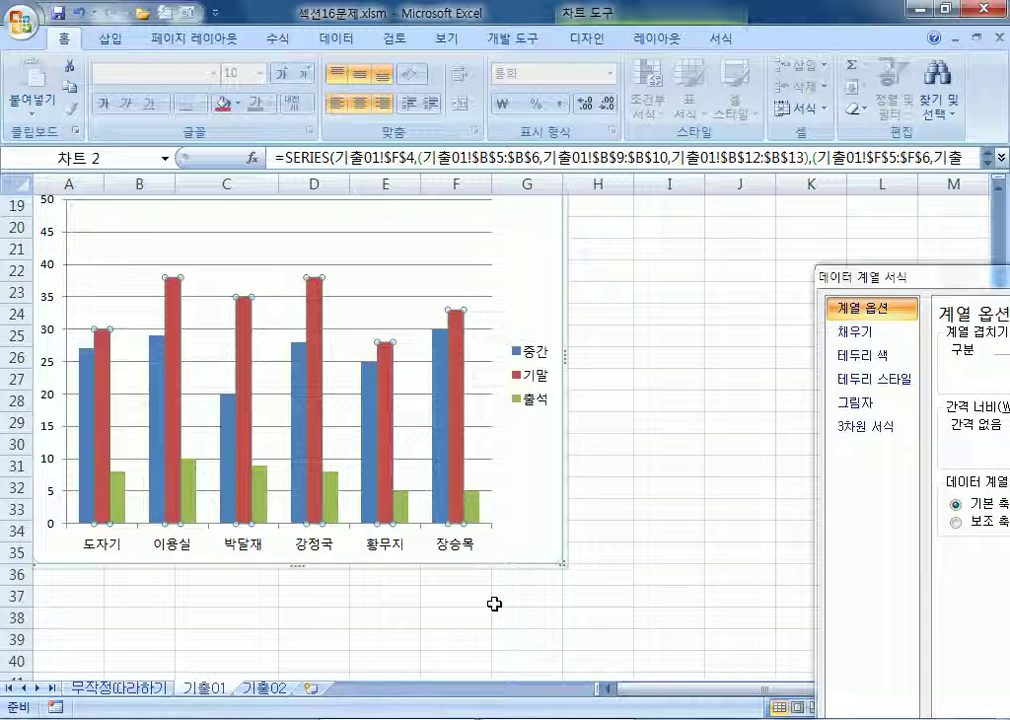
click(520, 490)
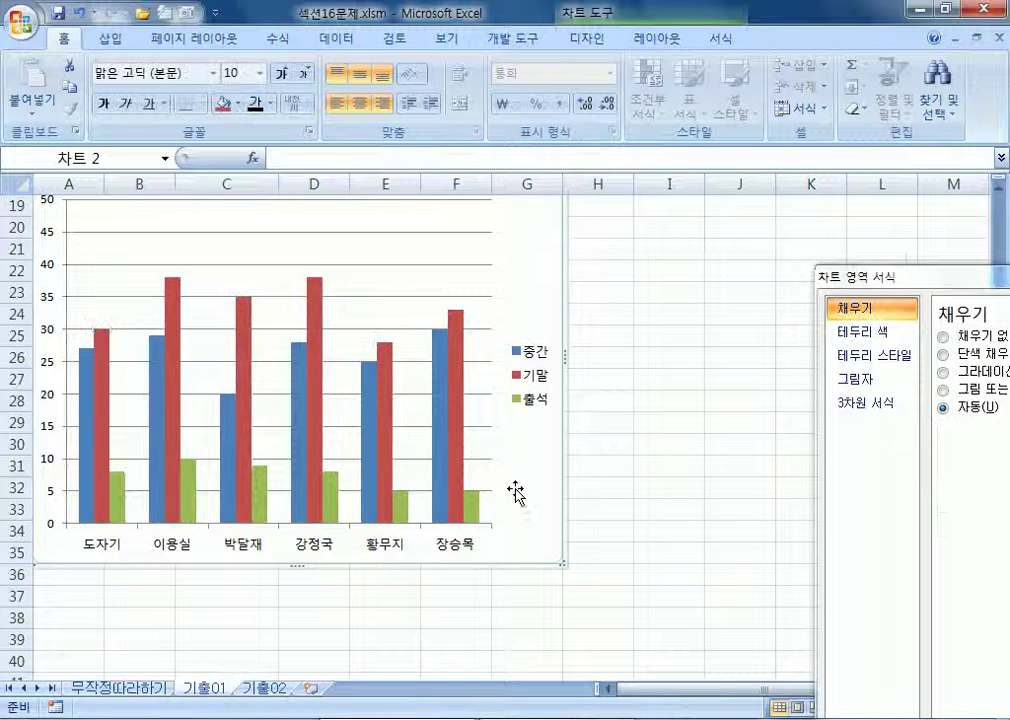
click(461, 465)
mouse_move(234, 405)
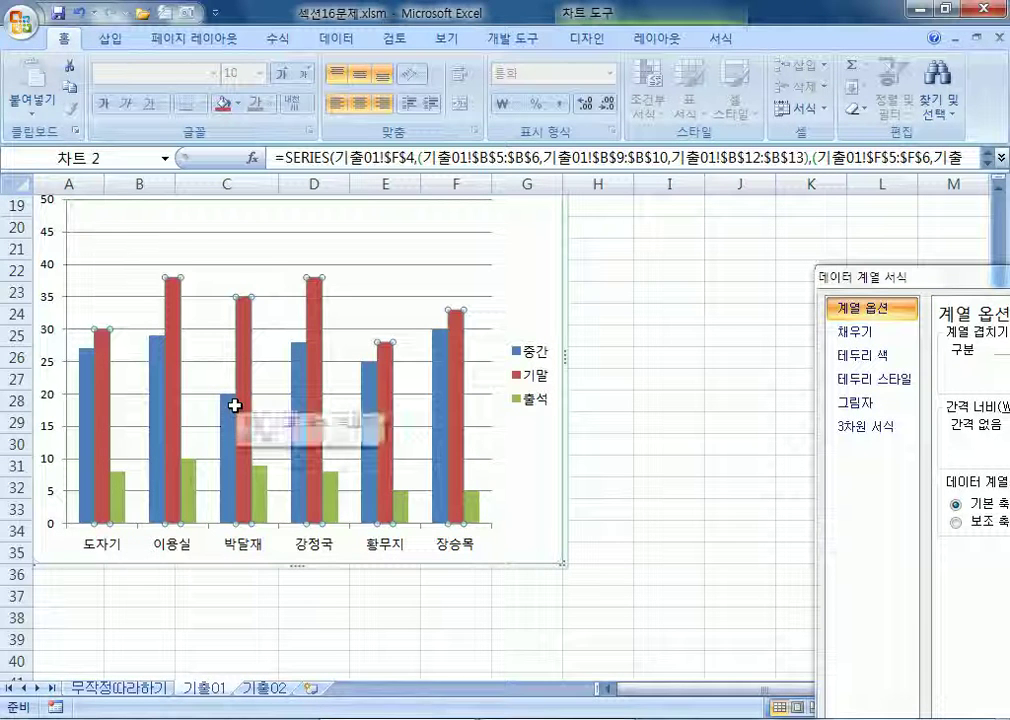
click(318, 406)
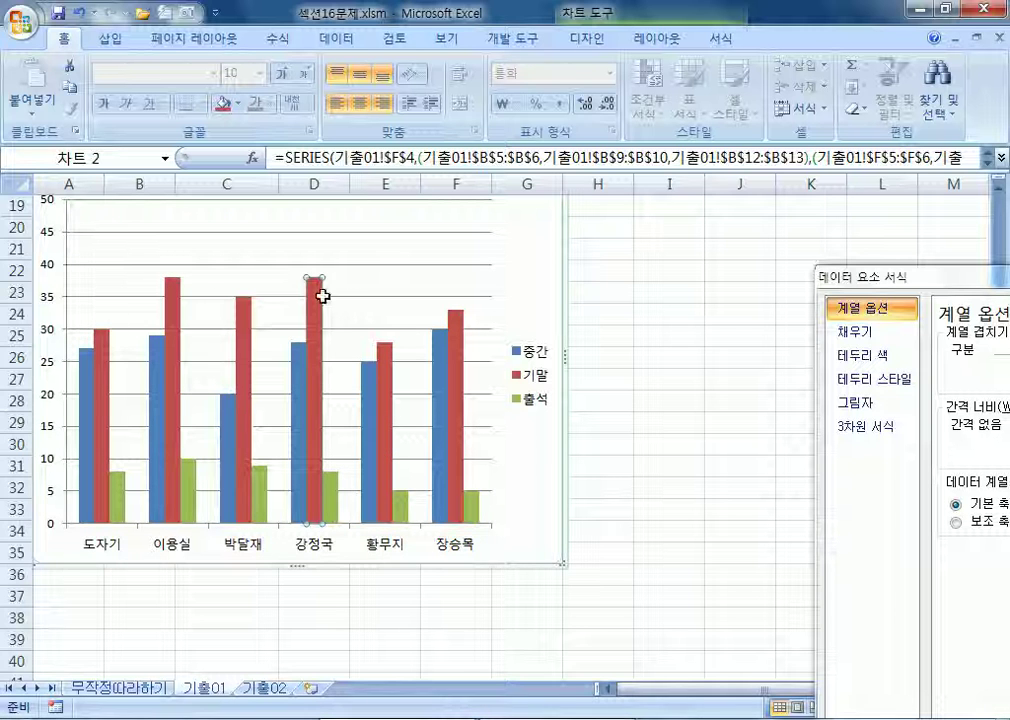
click(513, 282)
click(243, 349)
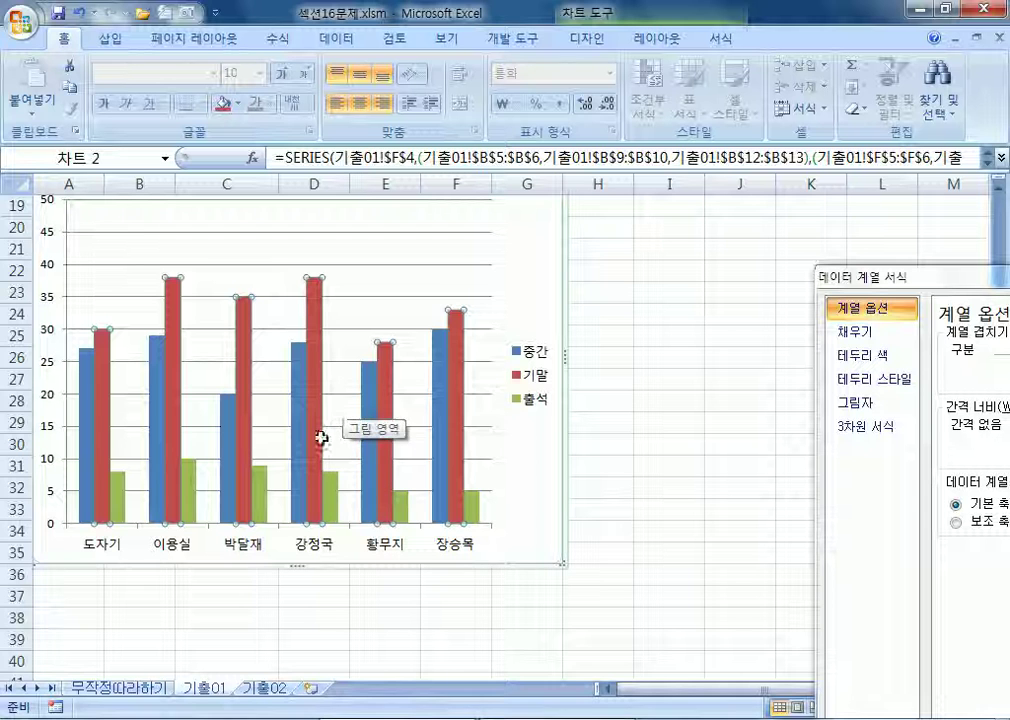
click(320, 343)
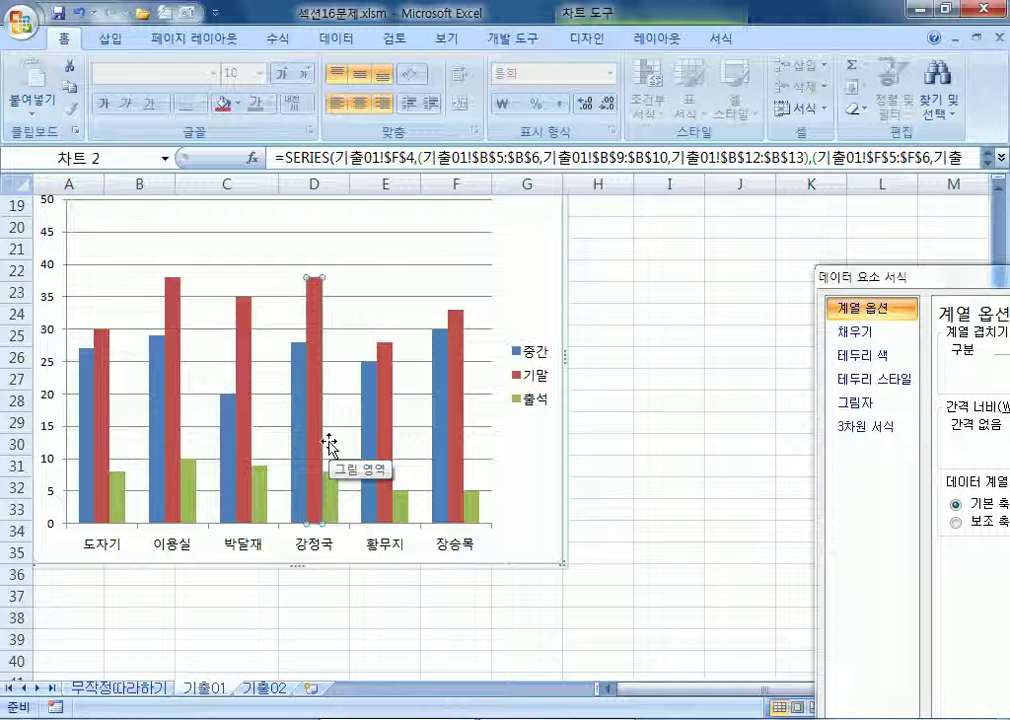
click(660, 40)
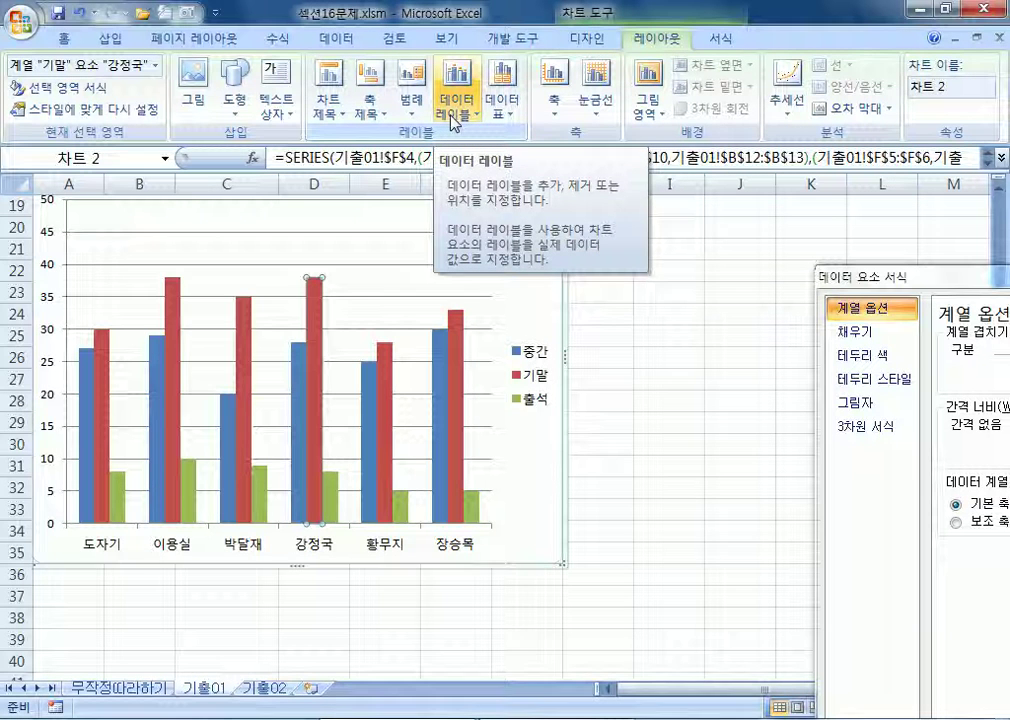
click(453, 121)
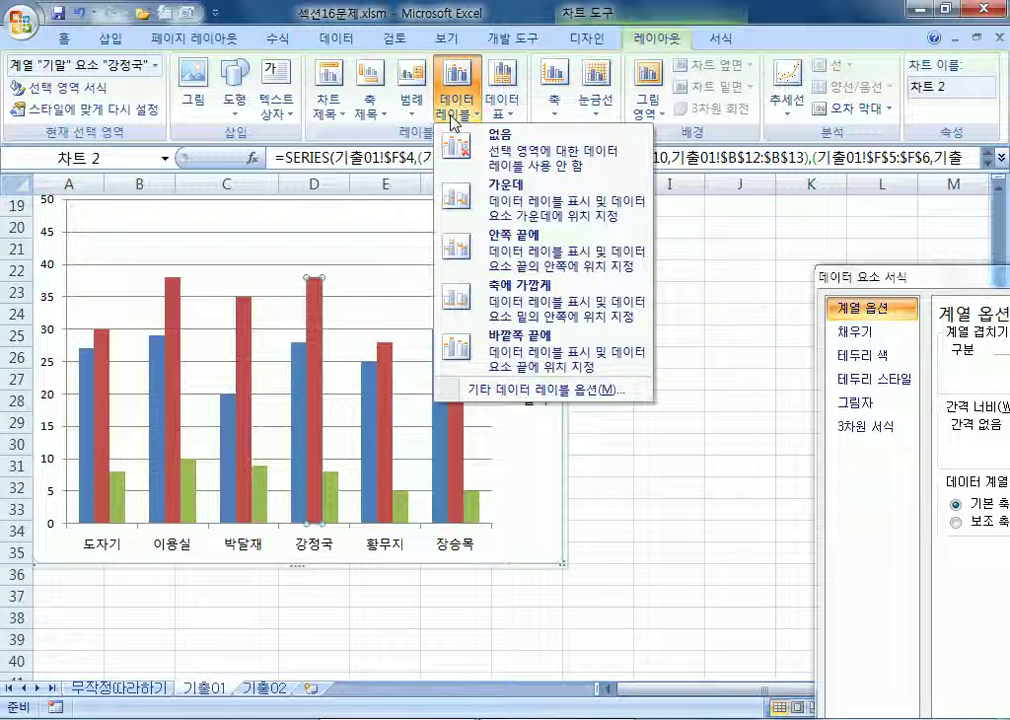
click(500, 250)
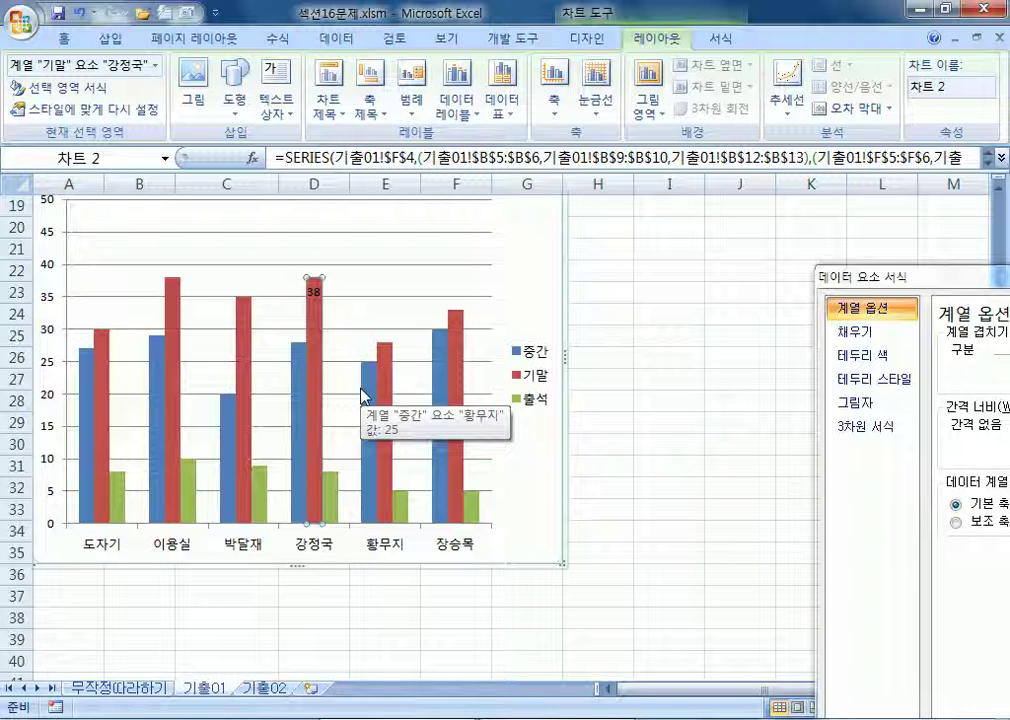
Review the label format settings of the 기말 data label and the available data label positions
drag(983, 275, 805, 133)
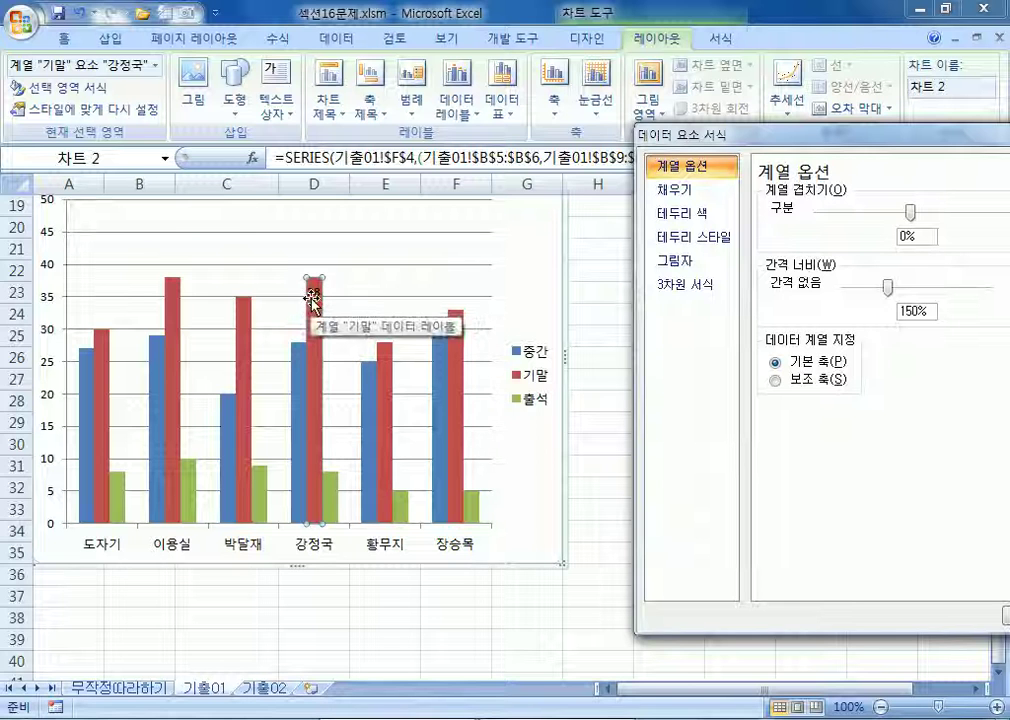
click(311, 291)
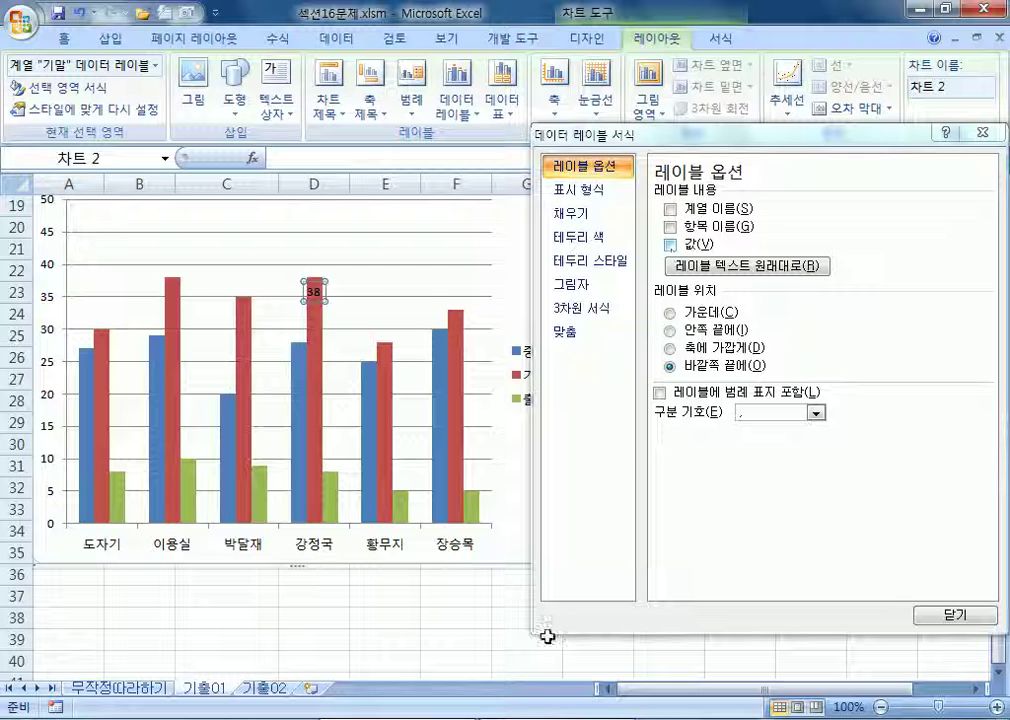
click(408, 338)
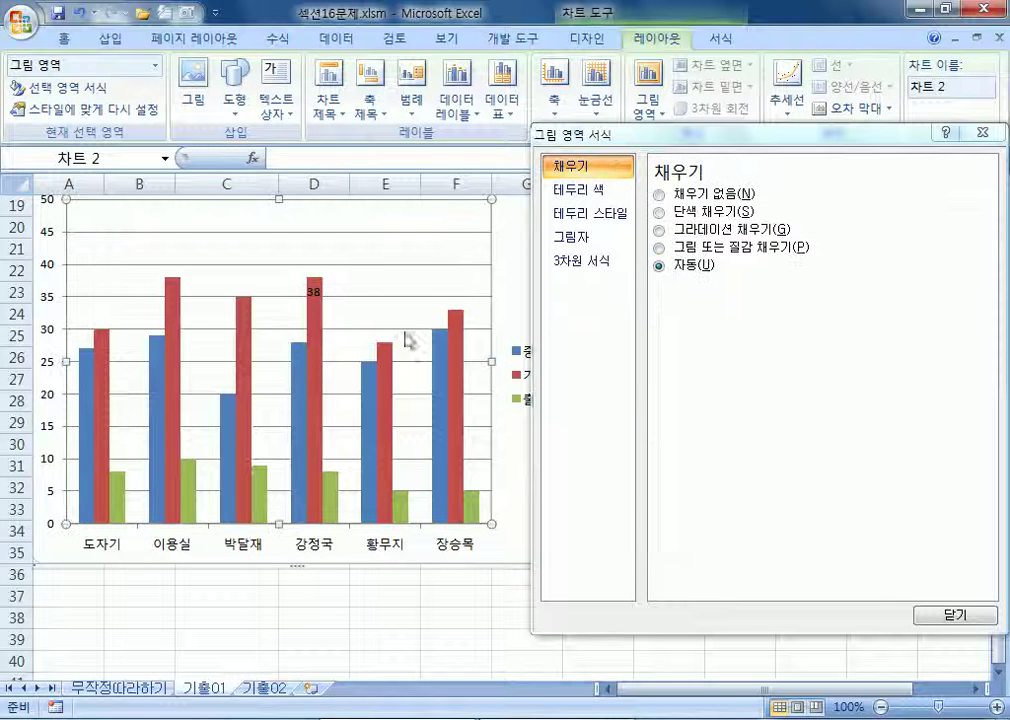
click(316, 419)
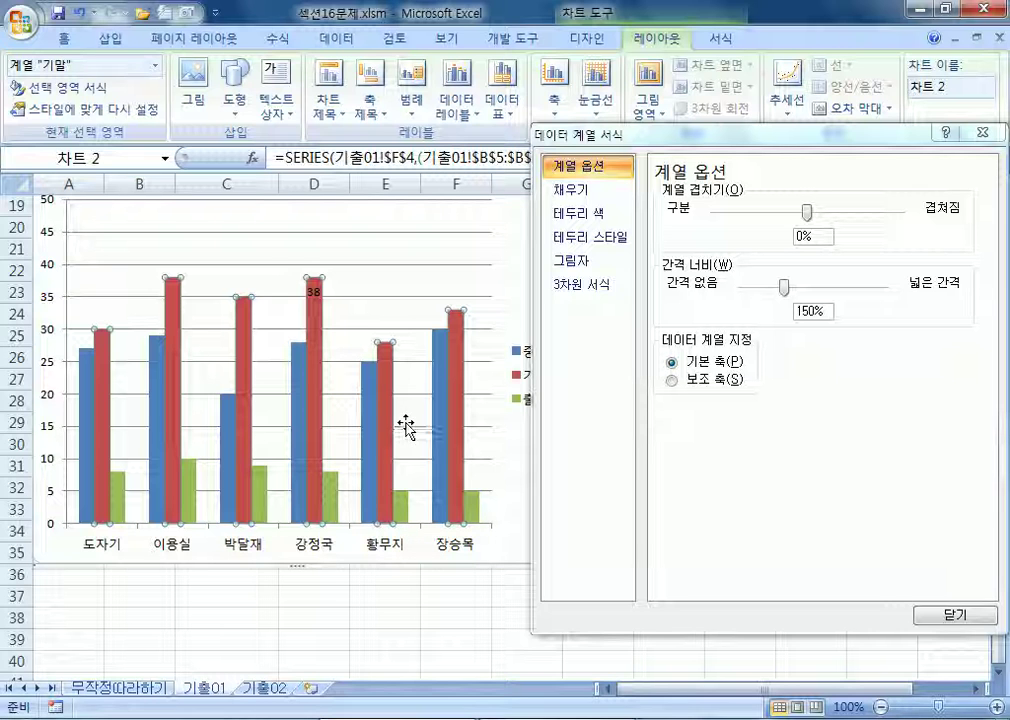
click(314, 423)
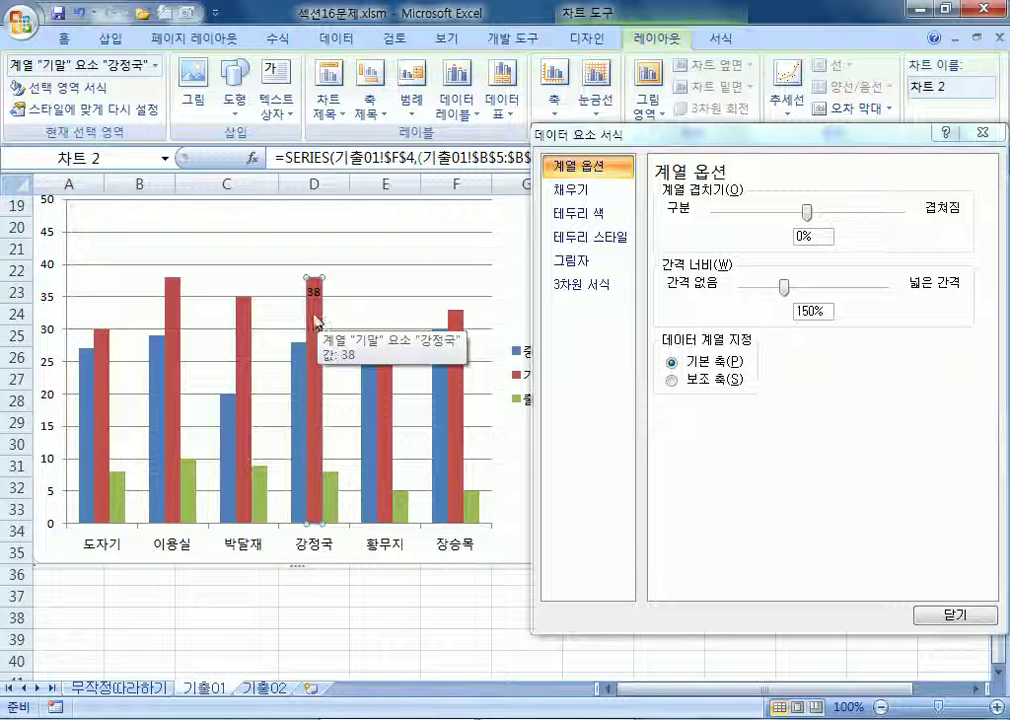
drag(610, 133, 740, 218)
click(458, 113)
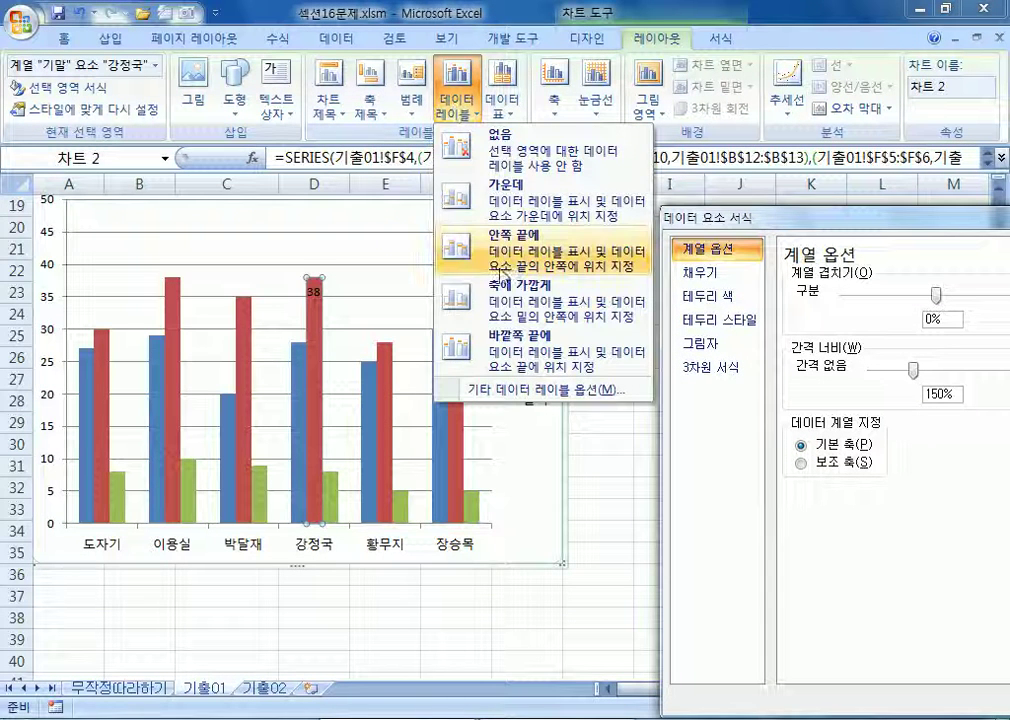
click(315, 347)
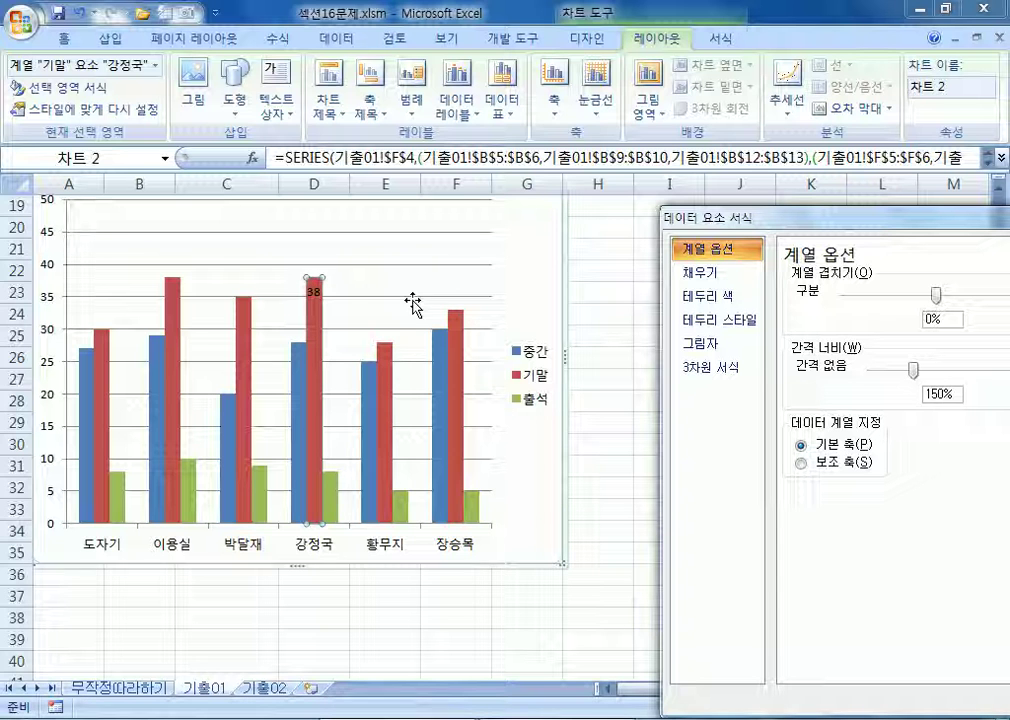
Try 항목 이름 and 값 as the content of the 기말 data labels, and remove the labels from the series
click(313, 292)
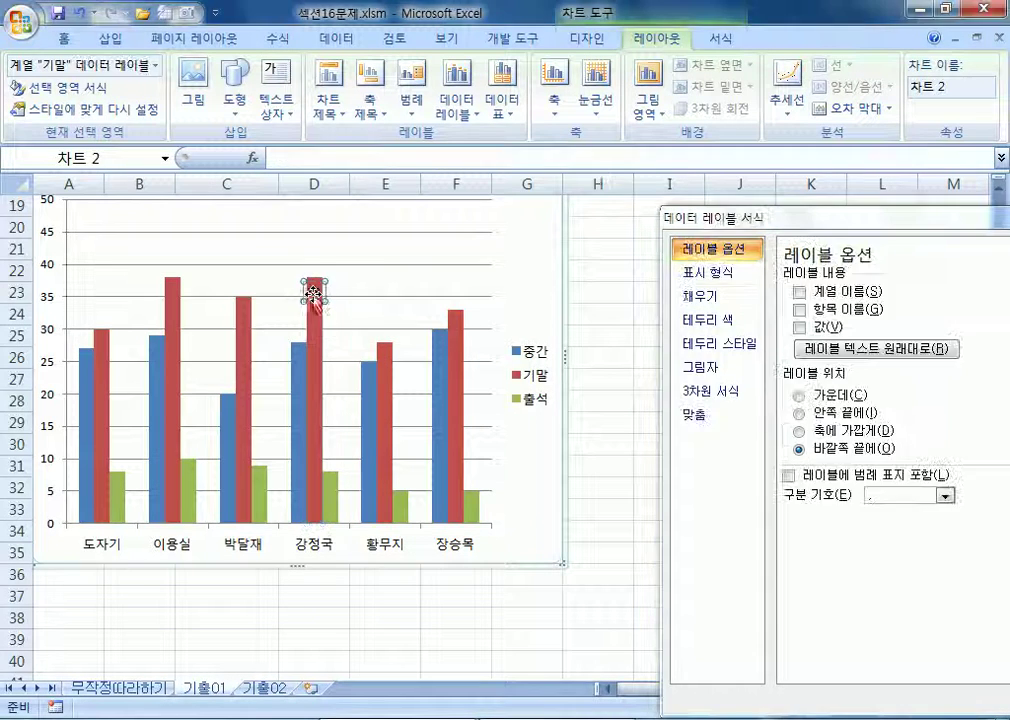
drag(846, 225, 691, 112)
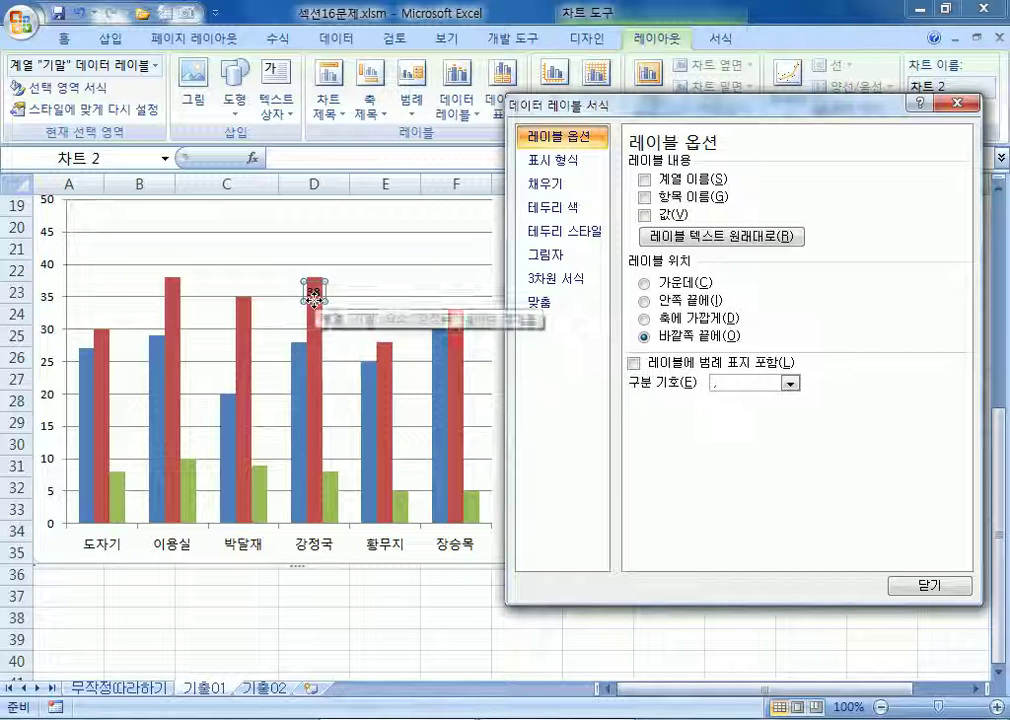
click(645, 197)
click(645, 213)
click(645, 213)
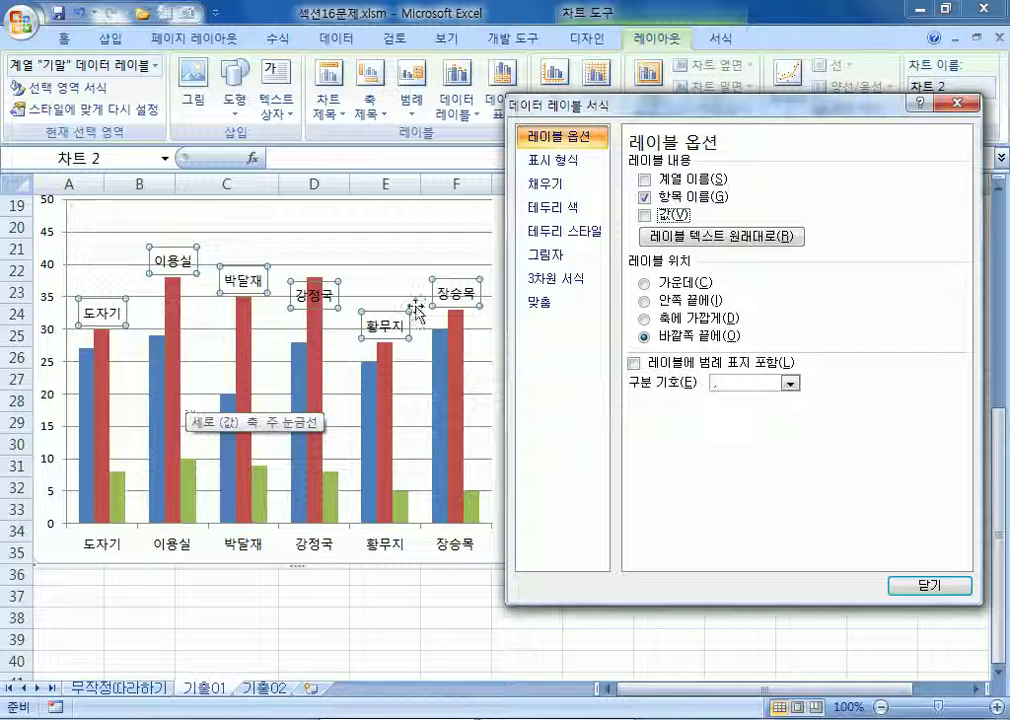
key(alt+g)
key(alt+v)
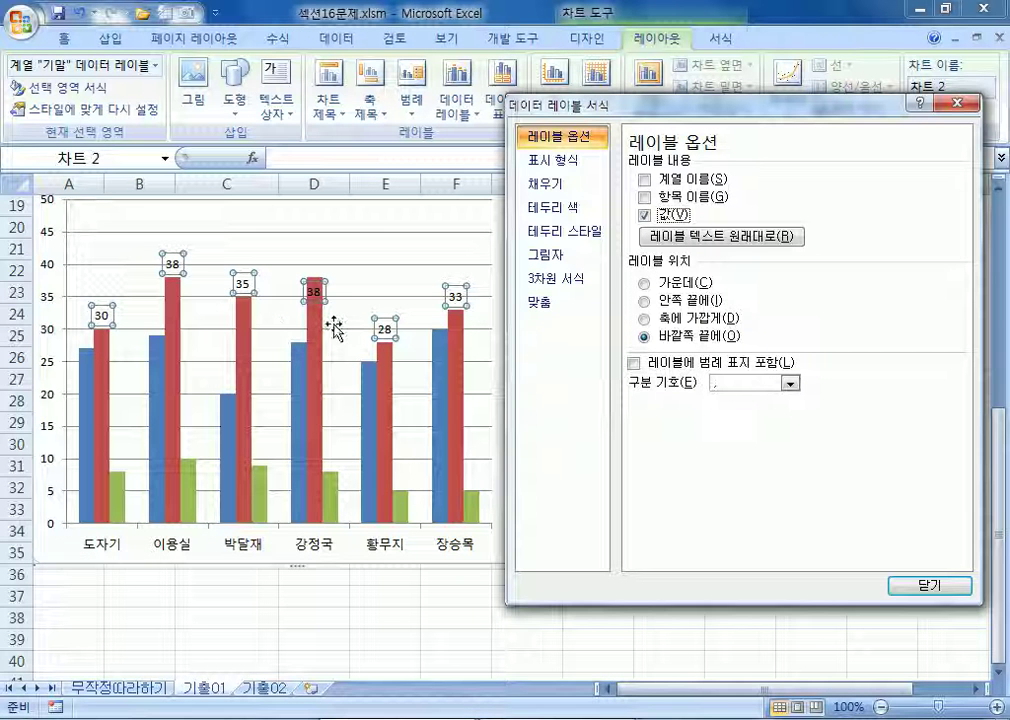
key(Escape)
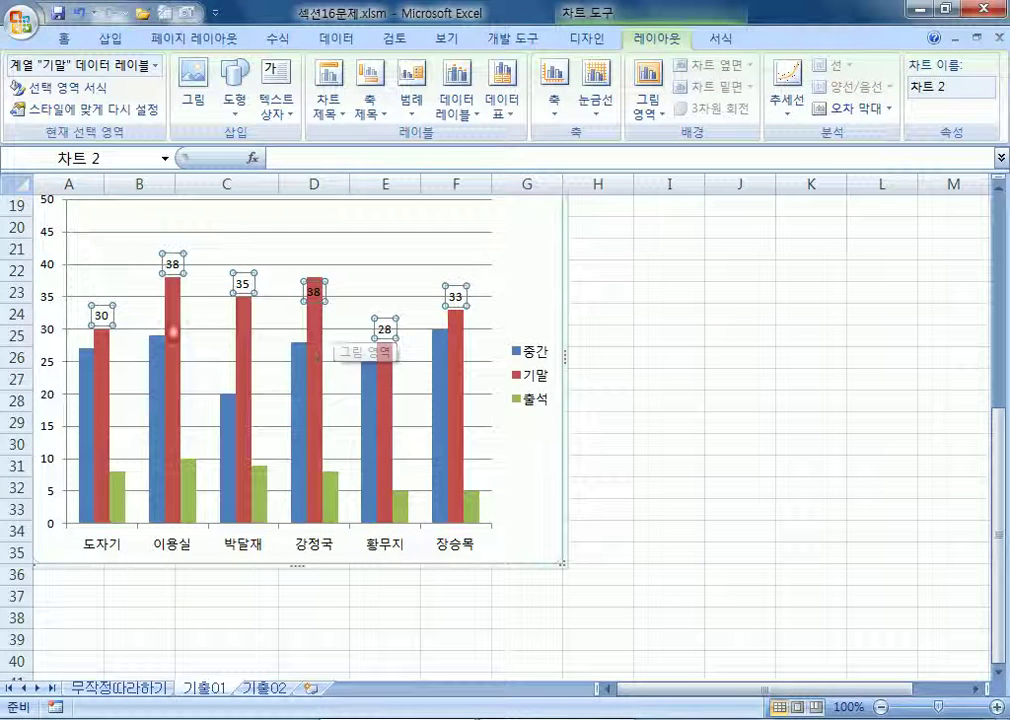
key(Delete)
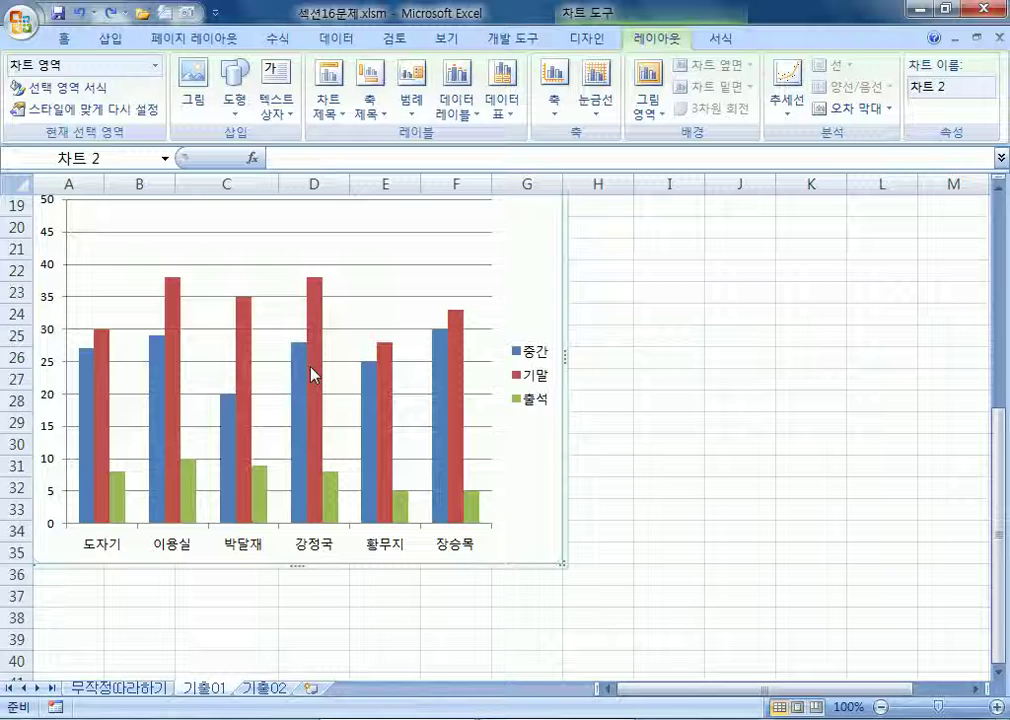
Label only the fourth student's 기말 column with its value, positioned at 안쪽 끝에
click(317, 308)
click(319, 300)
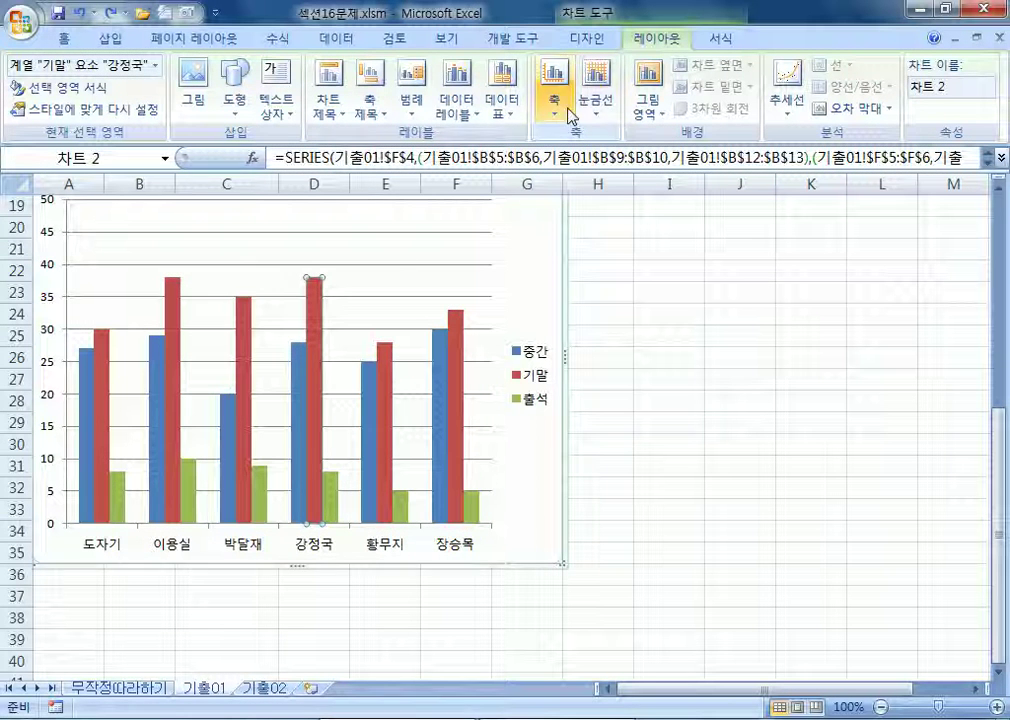
click(457, 100)
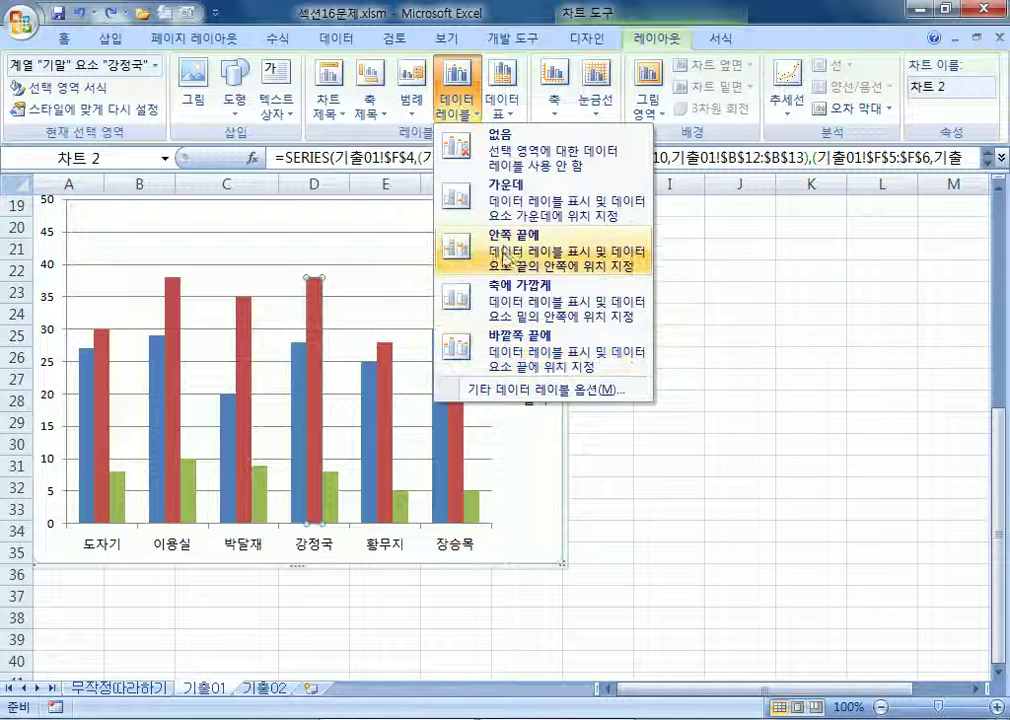
click(508, 245)
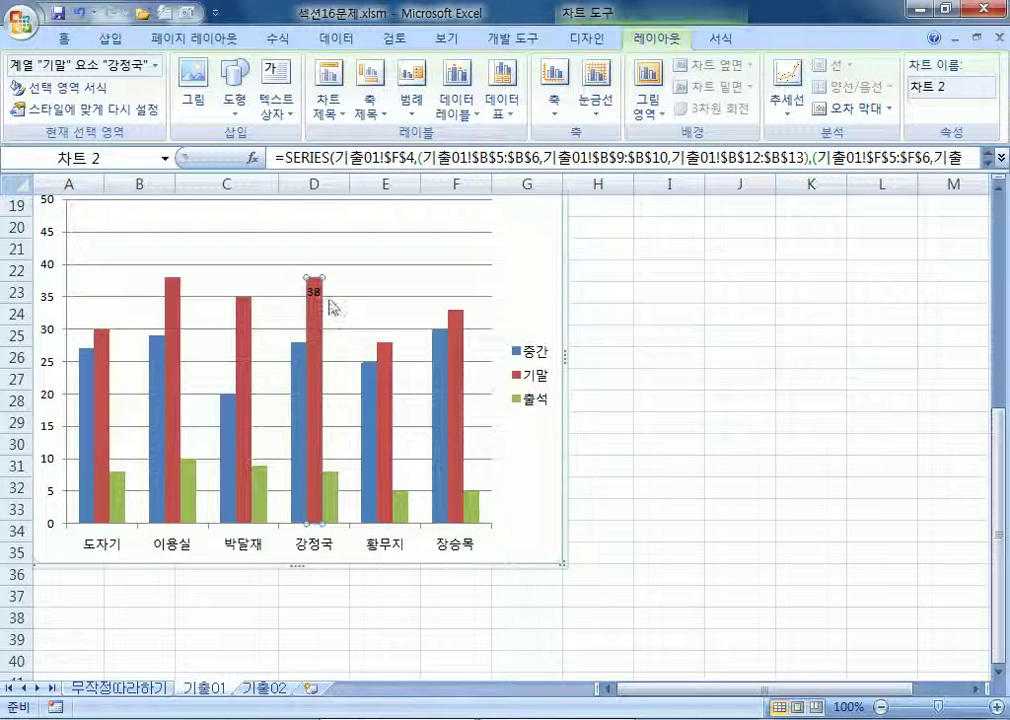
Move the fourth student's 기말 data label to just above its column
click(315, 291)
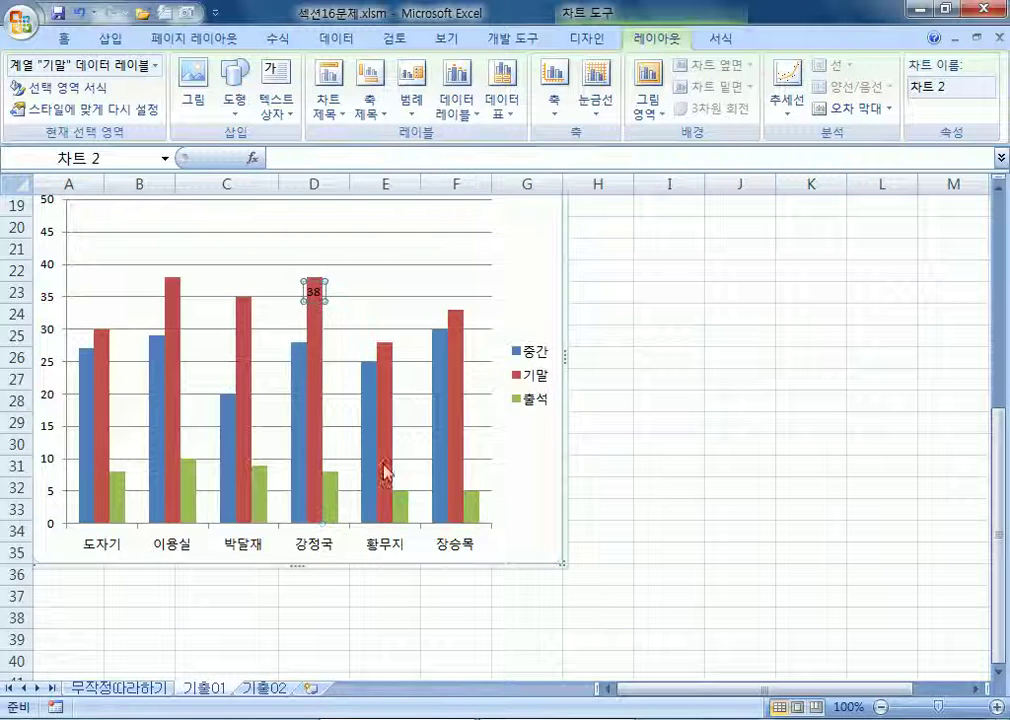
click(312, 290)
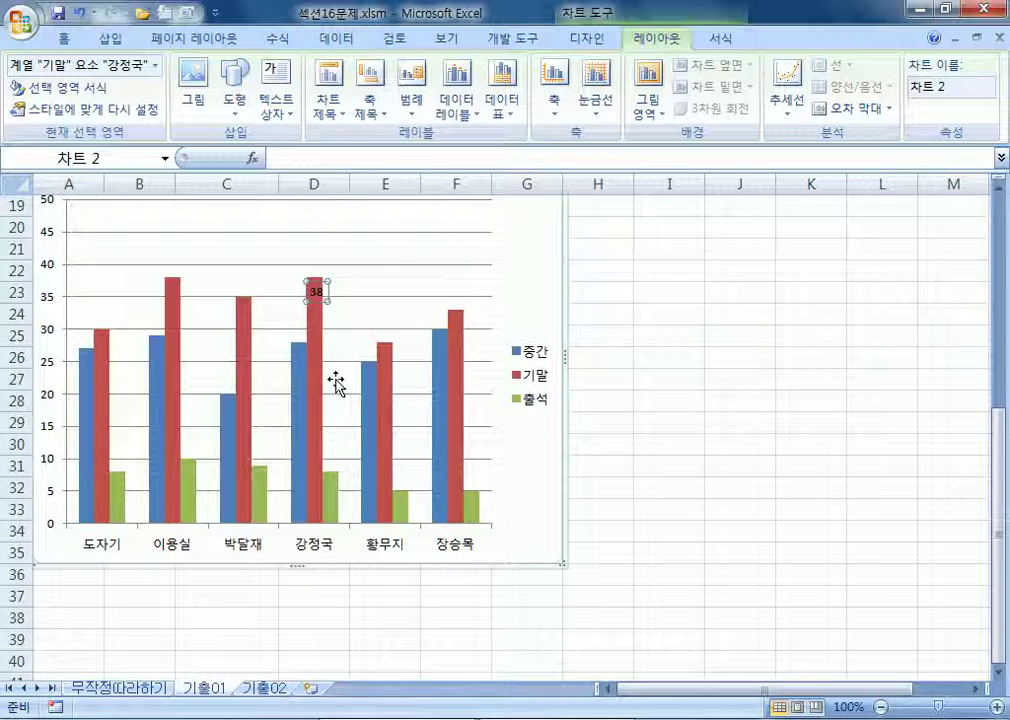
drag(314, 291, 314, 264)
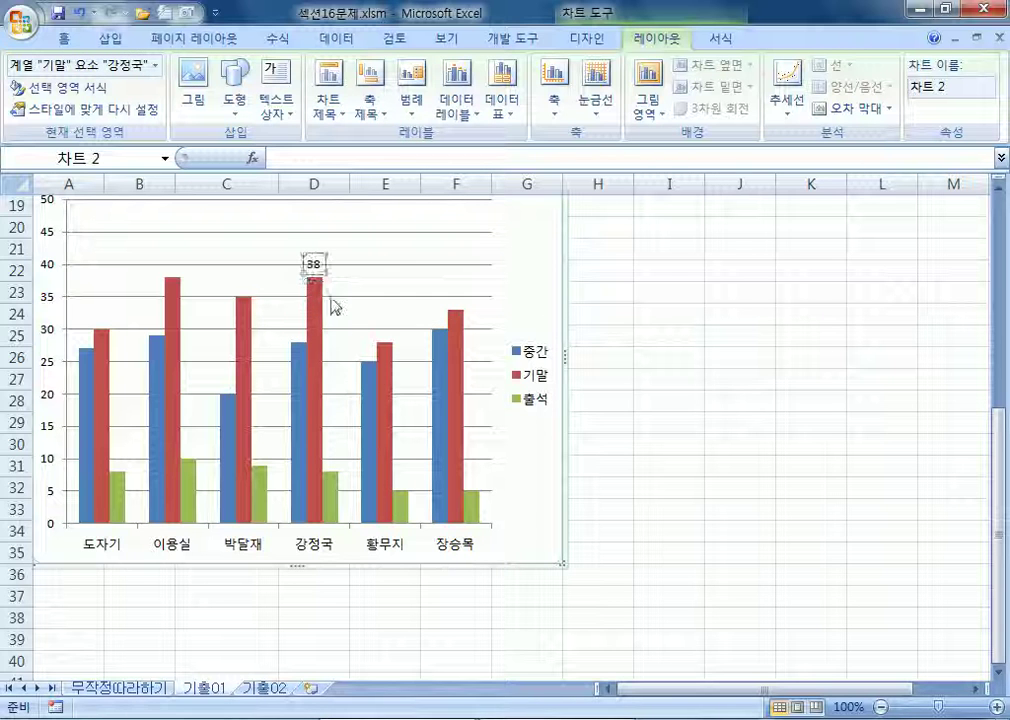
Position the fourth student's 기말 data label at 안쪽 끝에 and open its label format settings
click(458, 100)
click(520, 245)
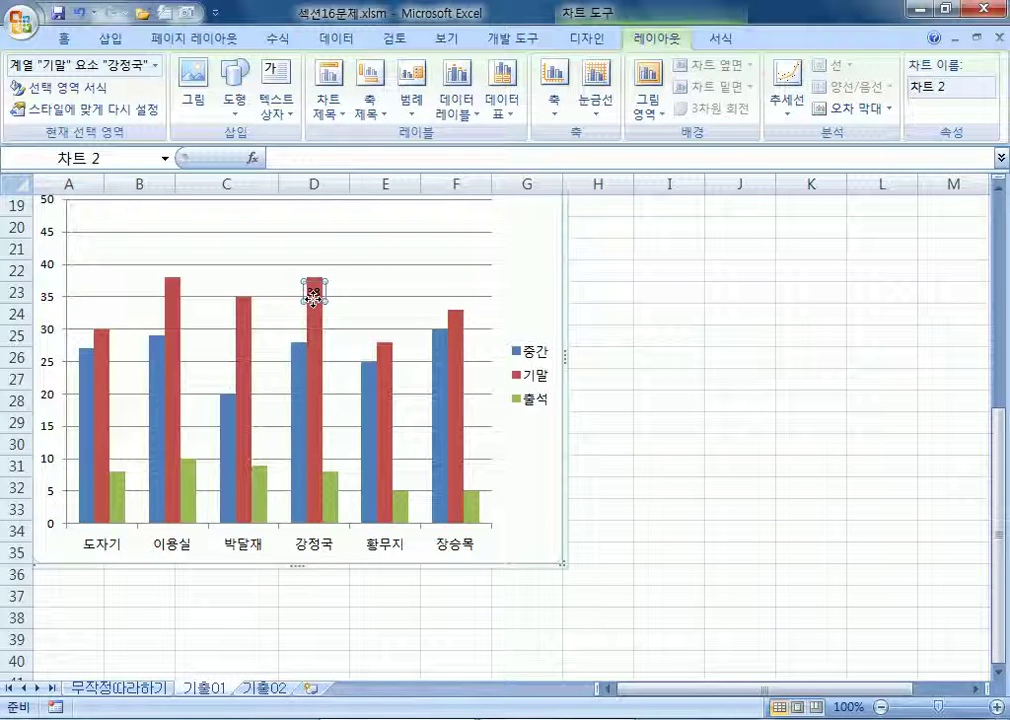
double_click(316, 297)
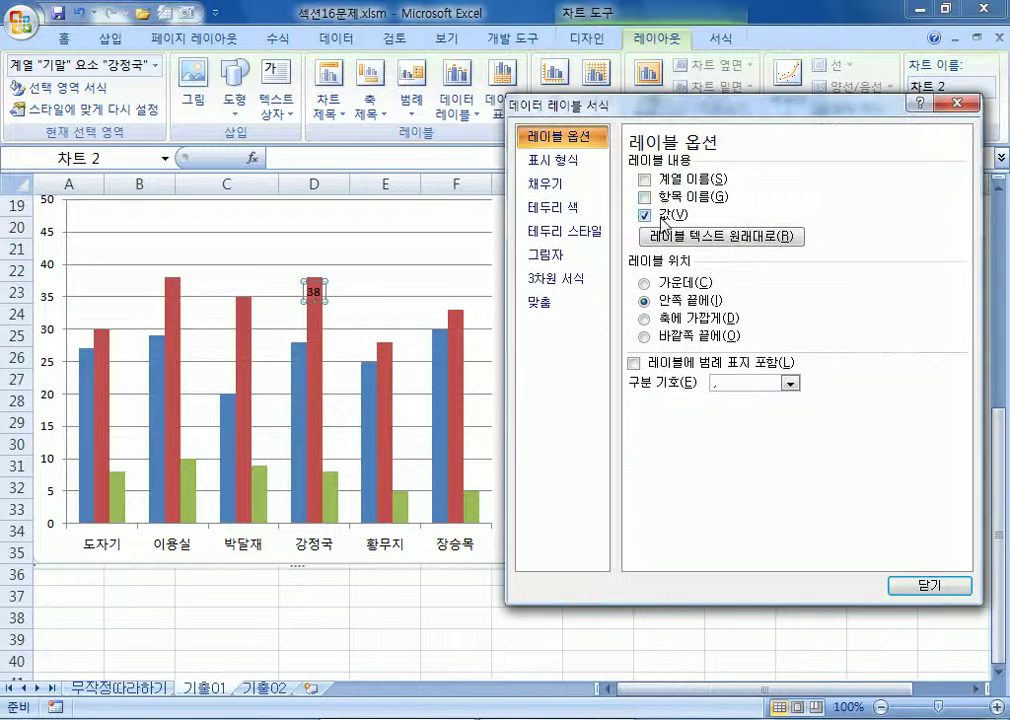
Make the fourth student's 기말 data label show 항목 이름 instead of 값, keeping the format dialog clear of the chart
click(336, 289)
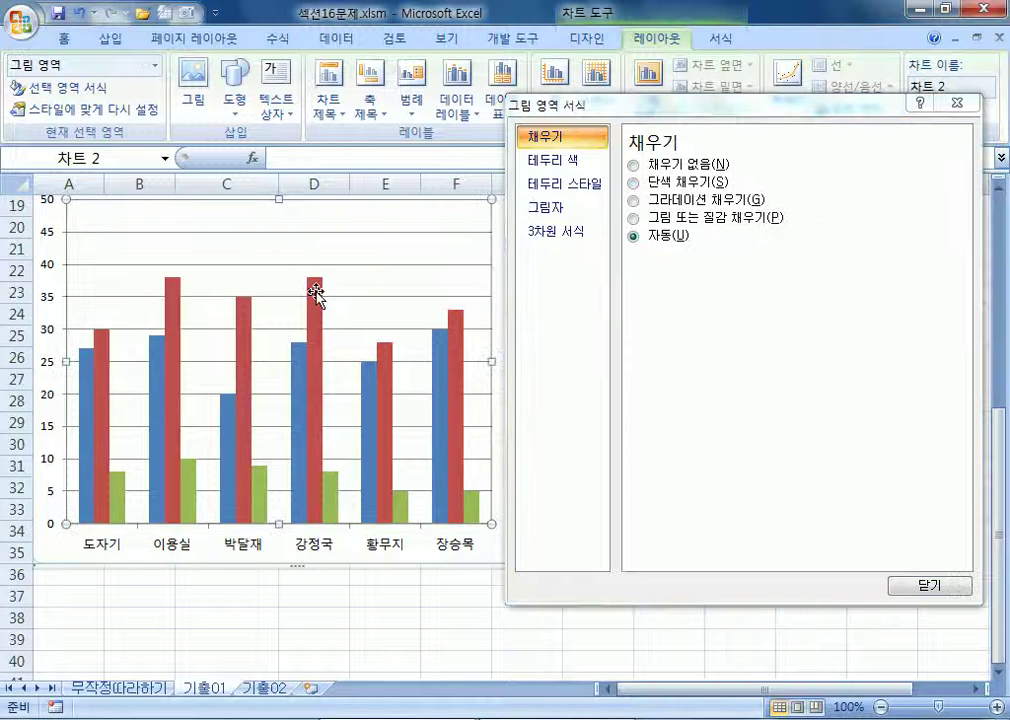
click(316, 292)
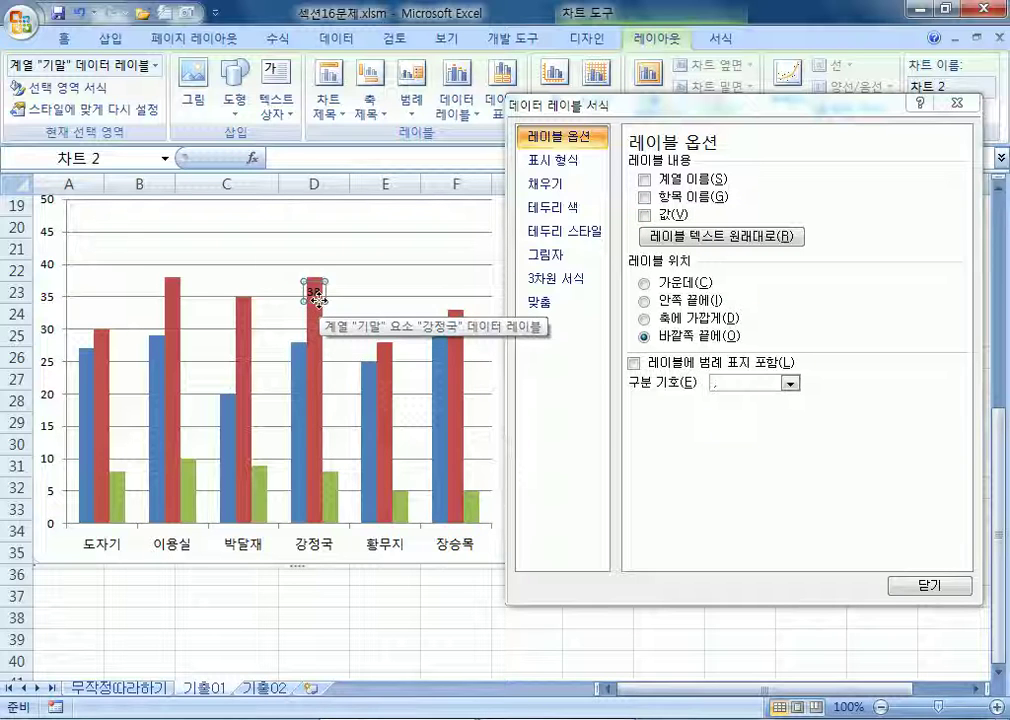
click(316, 297)
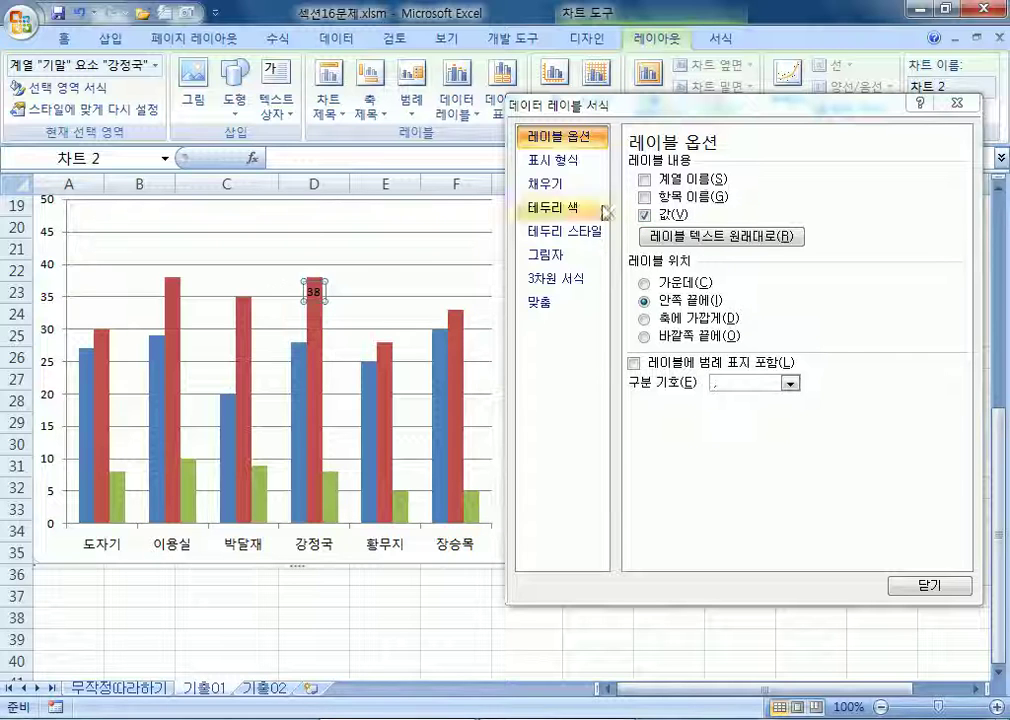
click(682, 198)
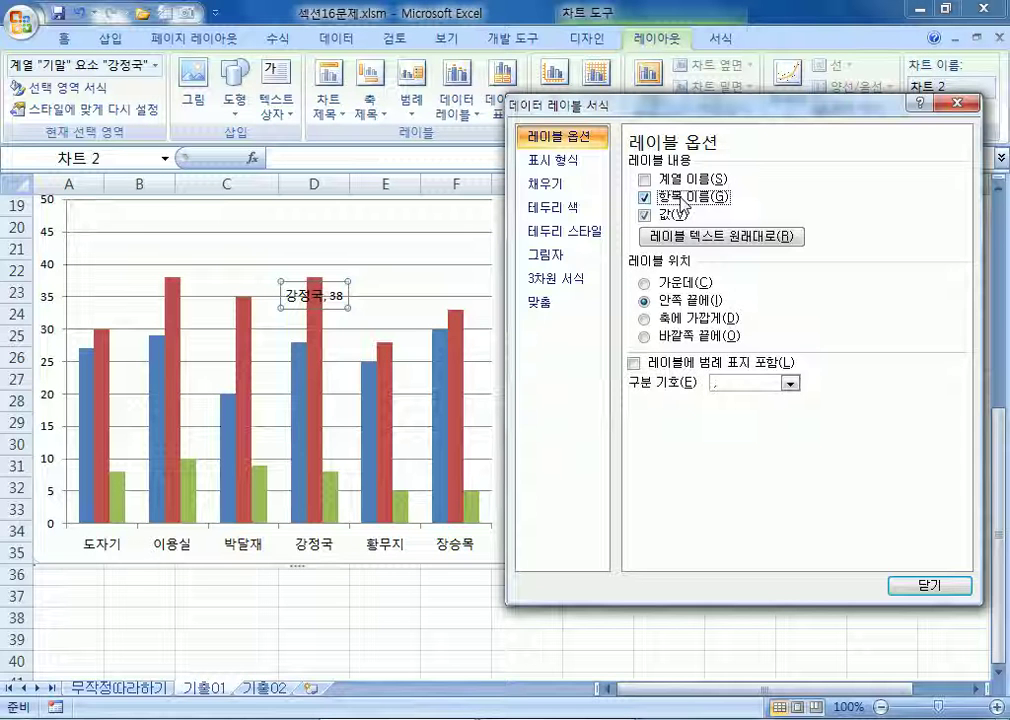
click(645, 215)
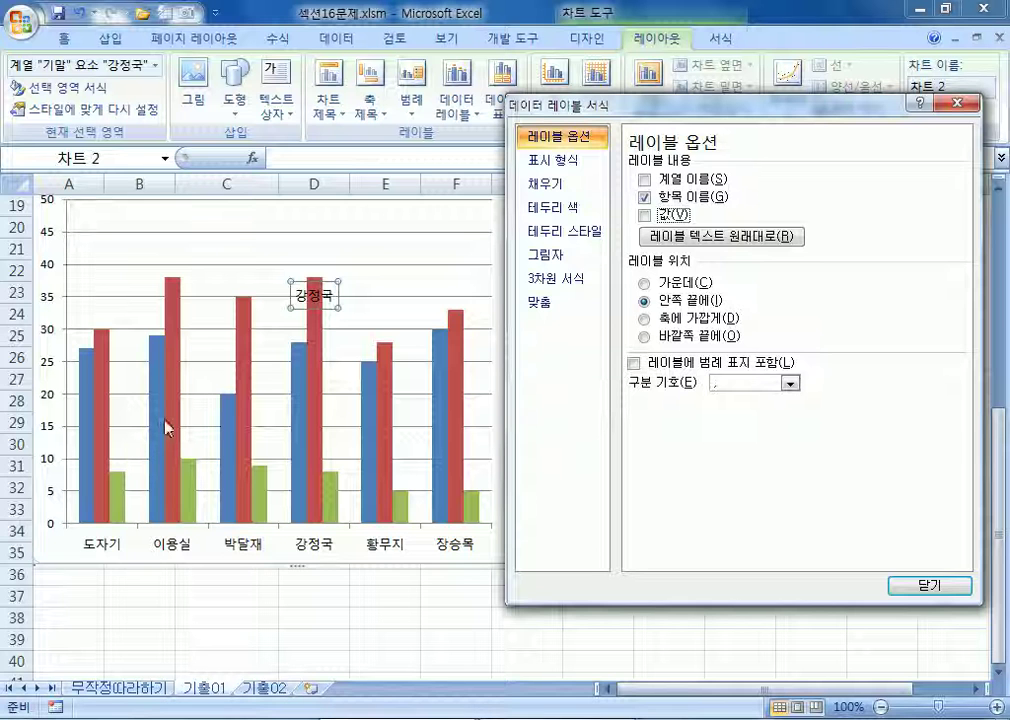
drag(701, 109, 793, 183)
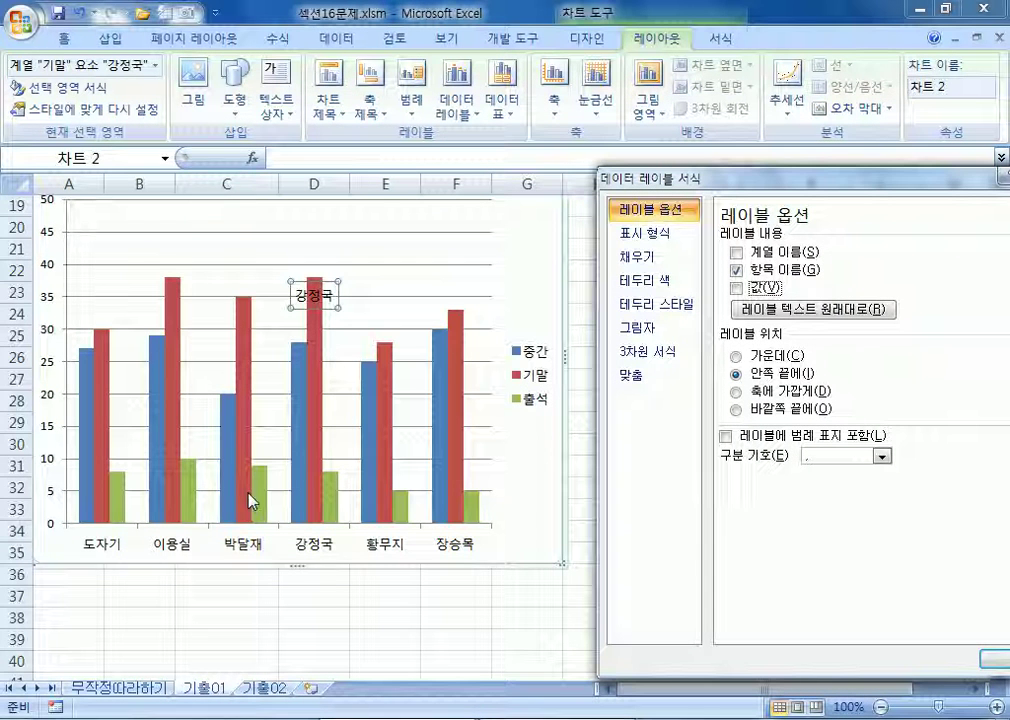
Examine the format settings and data label options for the 중간 series and the fourth student's 기말 column
click(441, 412)
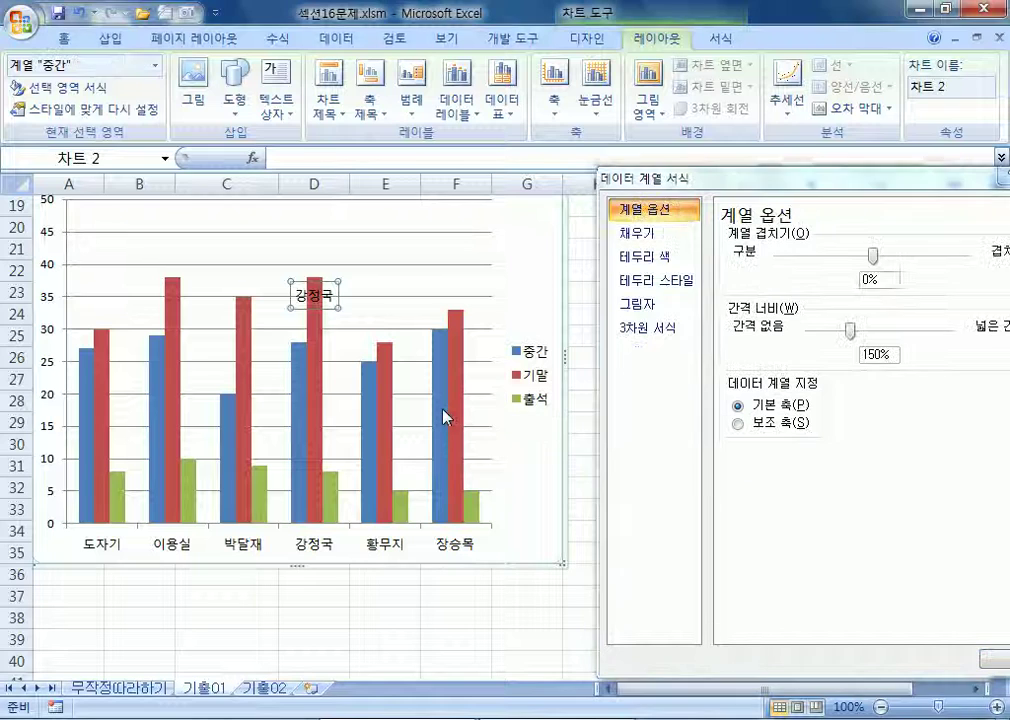
click(476, 104)
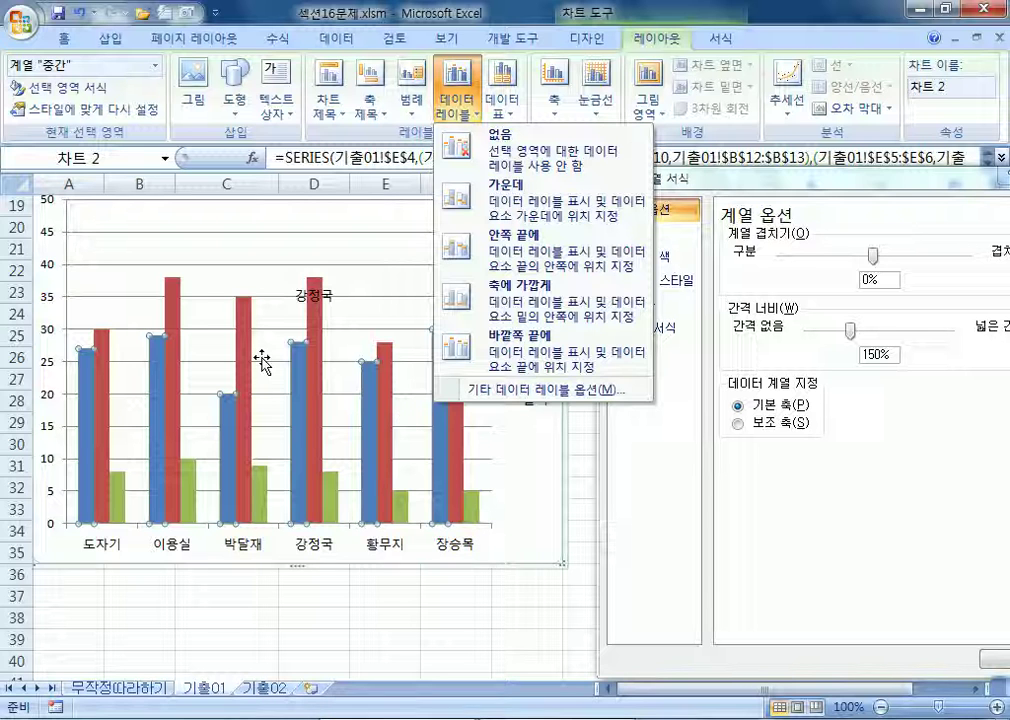
click(323, 313)
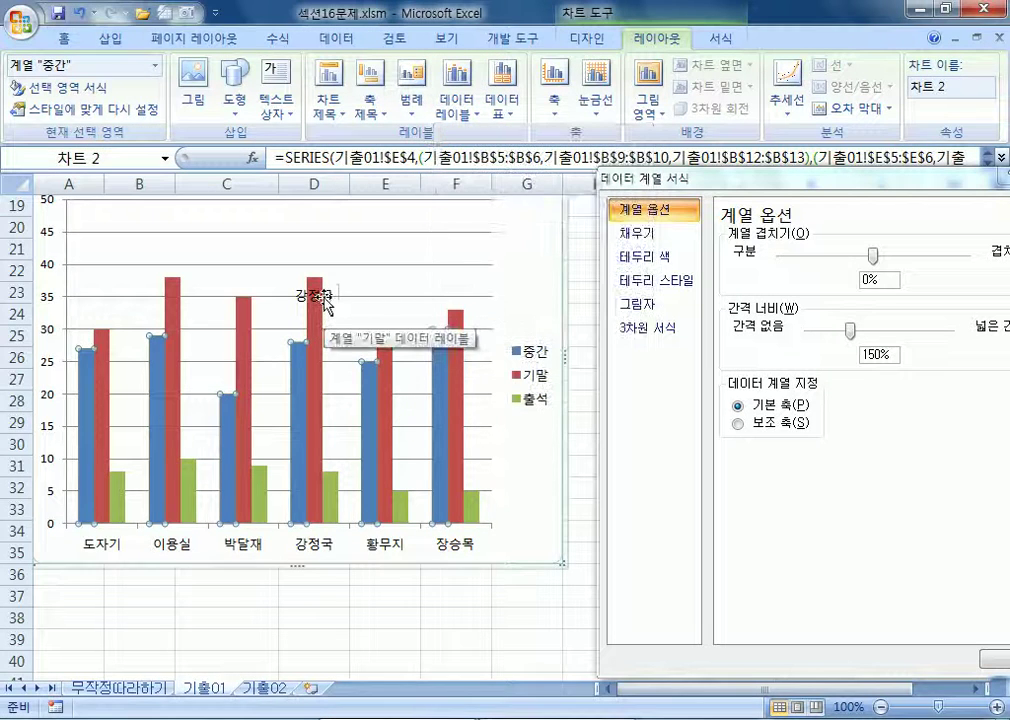
click(312, 294)
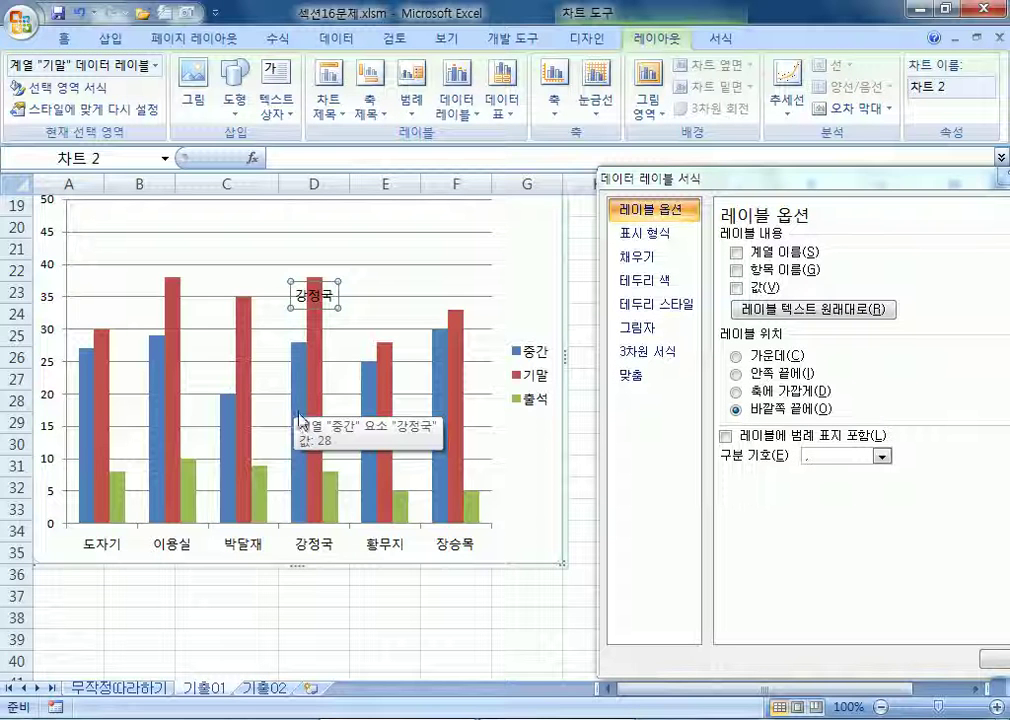
click(313, 443)
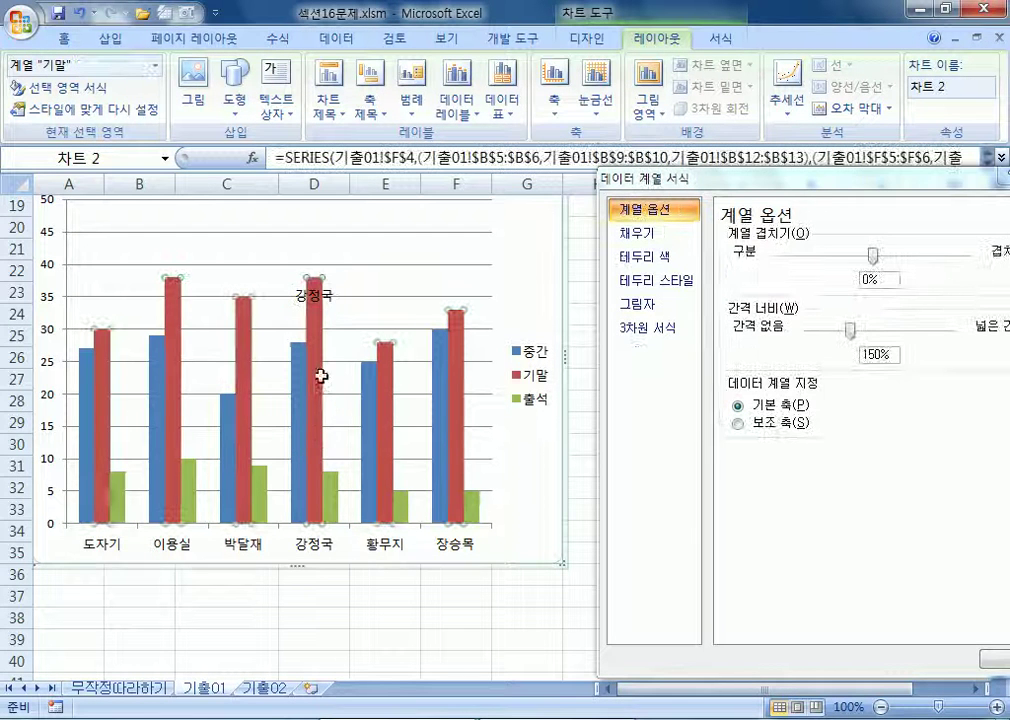
click(316, 385)
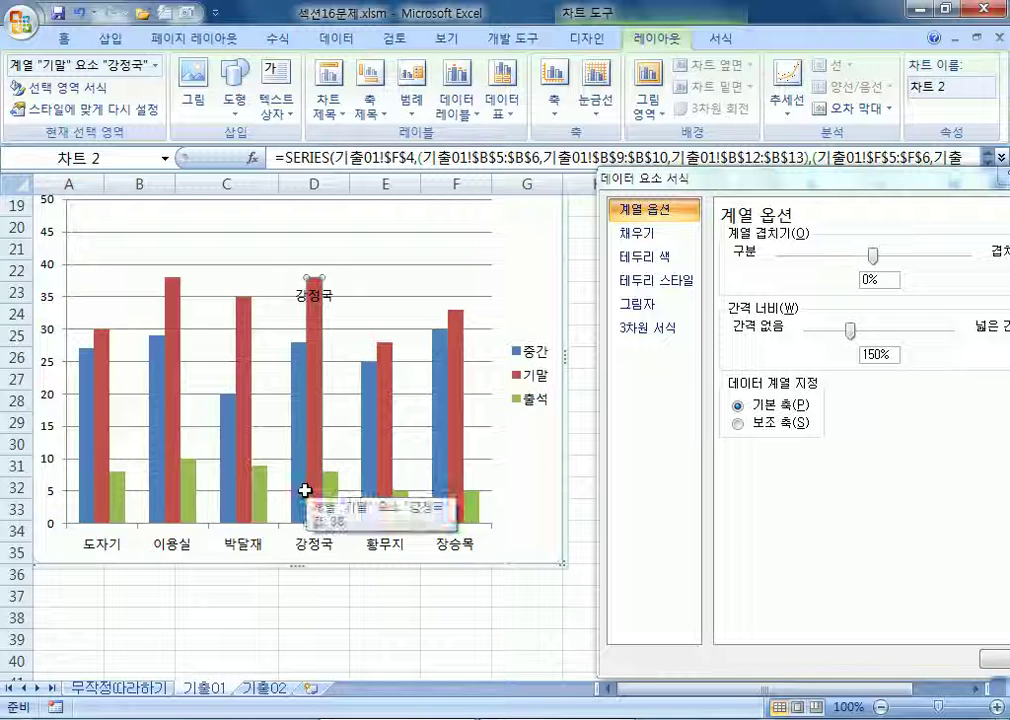
click(457, 98)
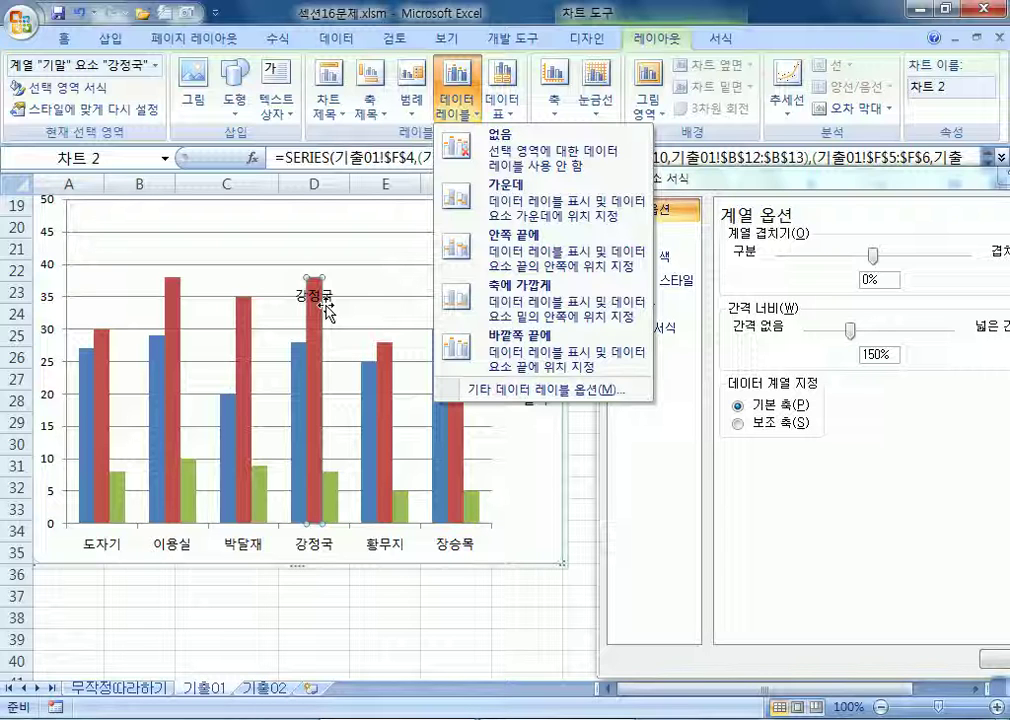
click(322, 293)
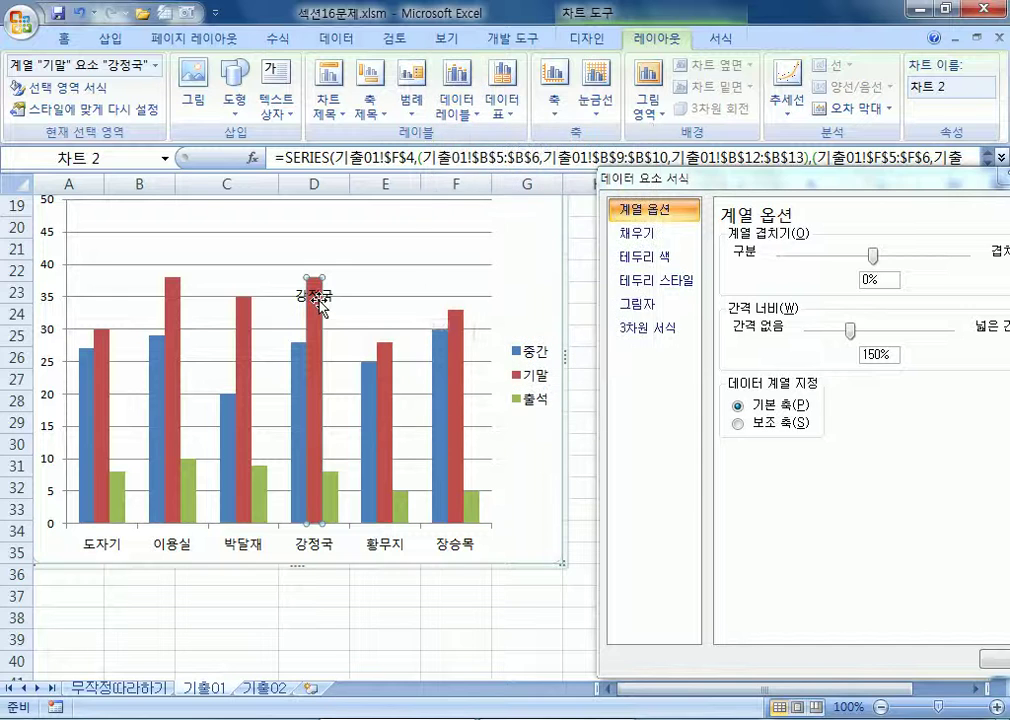
Try 항목 이름 and then 값 on all 기말 data labels, and clear both to remove the labels
click(322, 293)
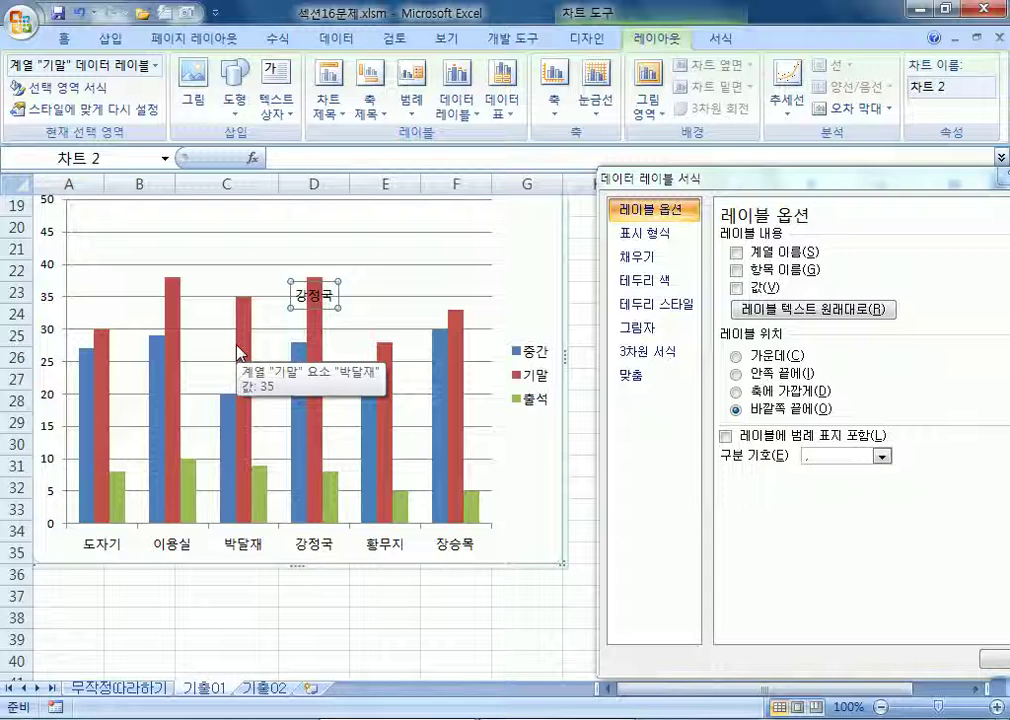
click(739, 271)
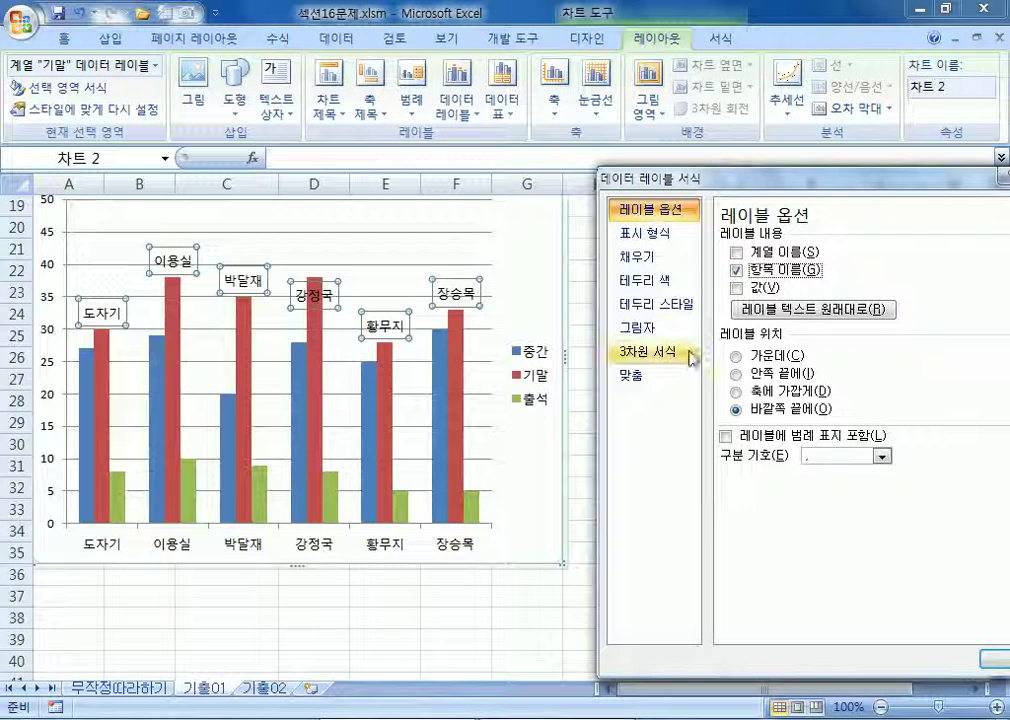
click(737, 288)
click(738, 271)
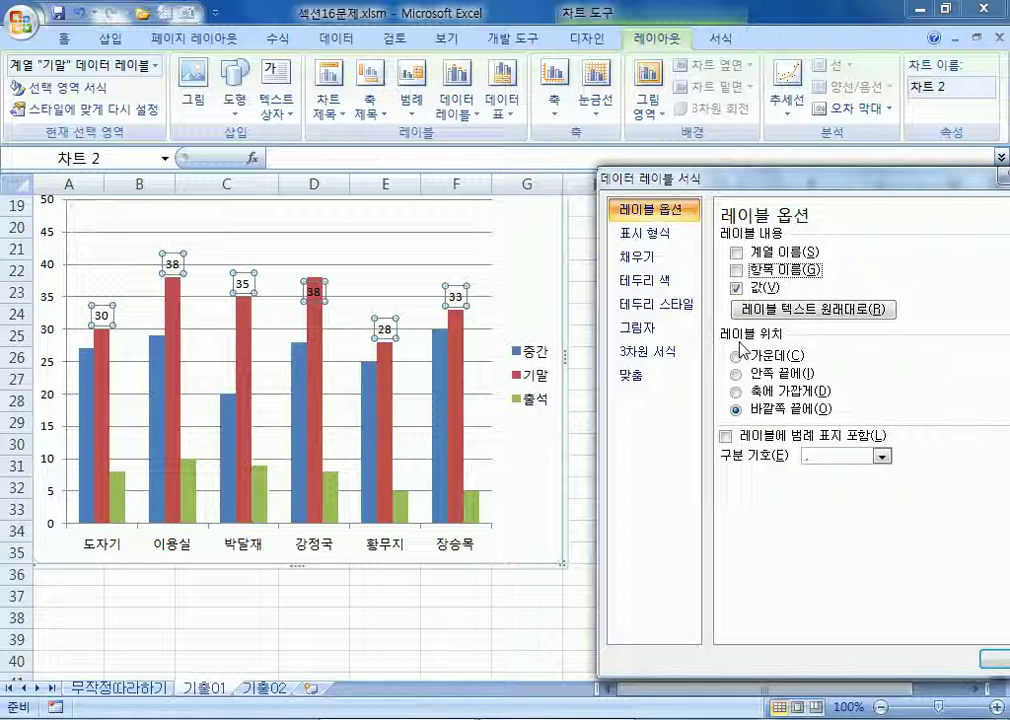
click(737, 288)
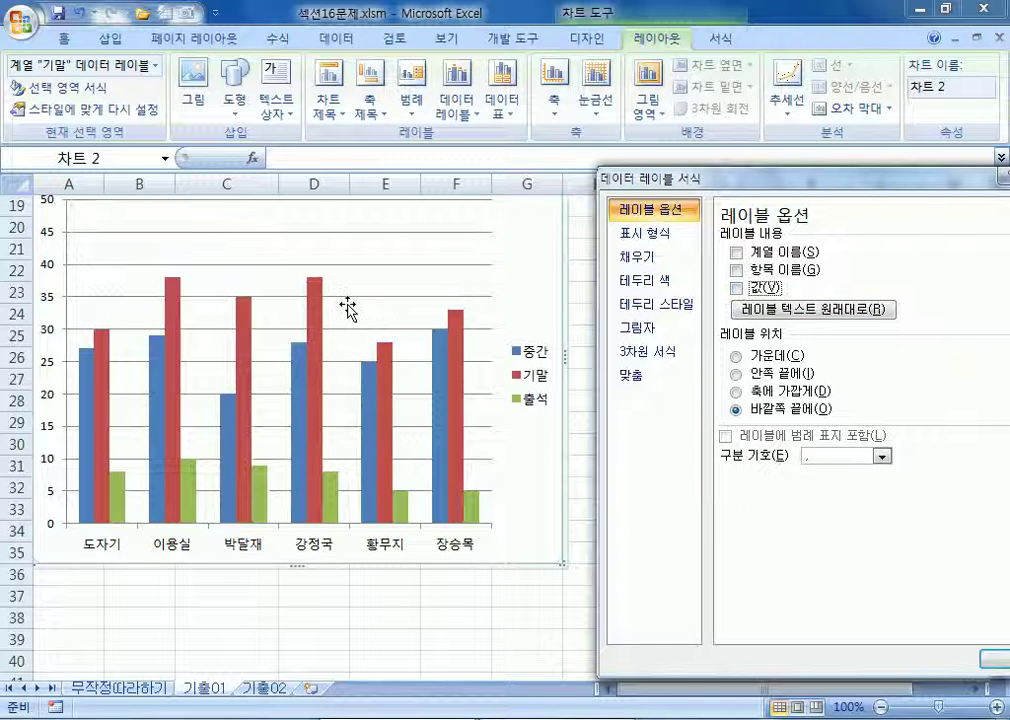
Add a data label to only the fourth student's 기말 column and bring up that label's format options
click(318, 308)
click(318, 308)
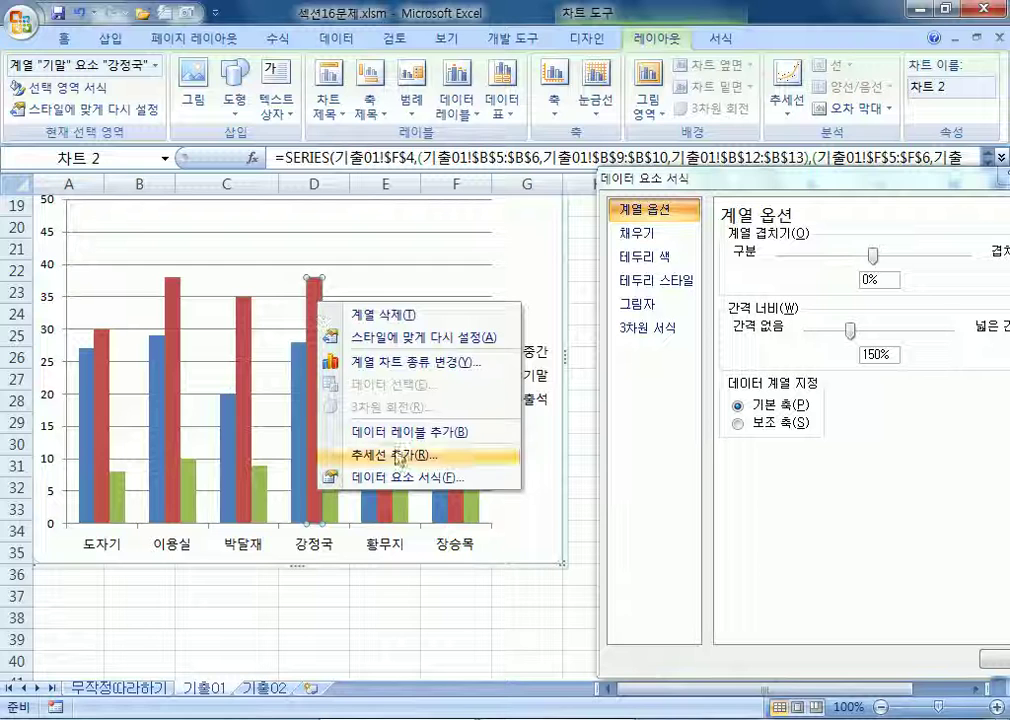
click(340, 432)
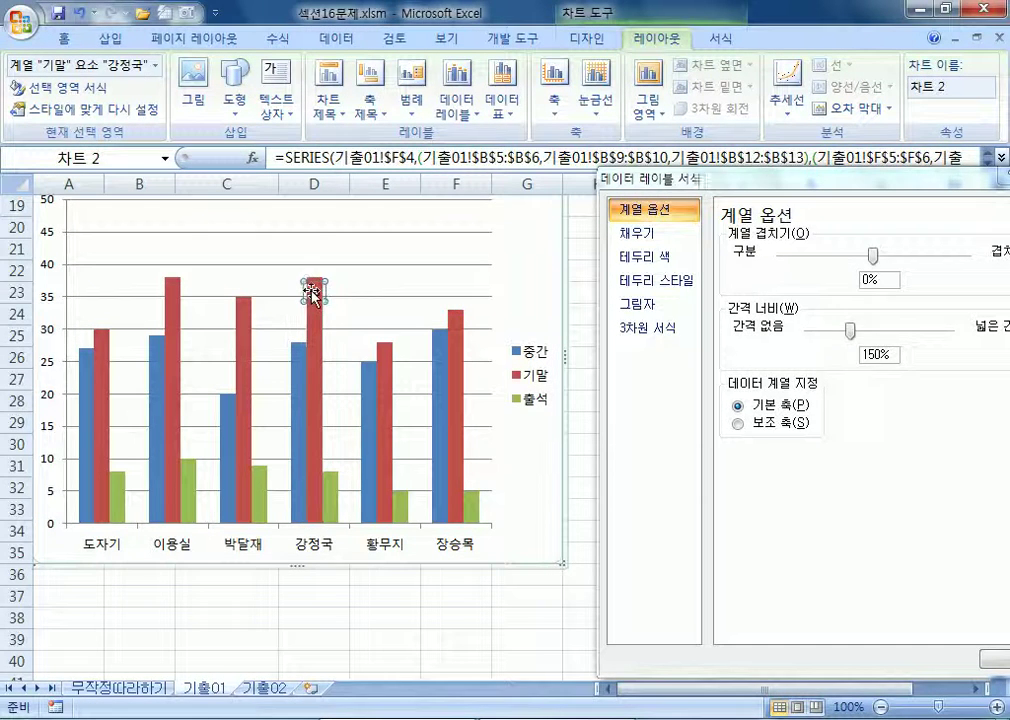
click(314, 296)
click(314, 296)
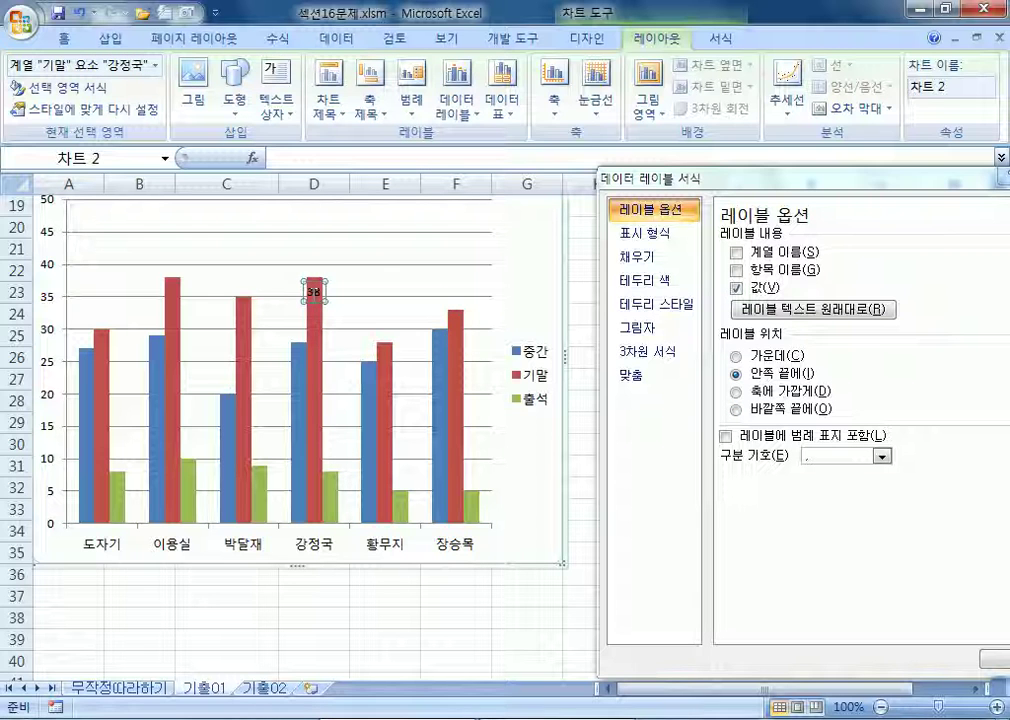
Make the data label on the fourth category's 기말 bar show the category name instead of the value
click(745, 290)
click(740, 289)
click(737, 269)
click(736, 269)
click(737, 269)
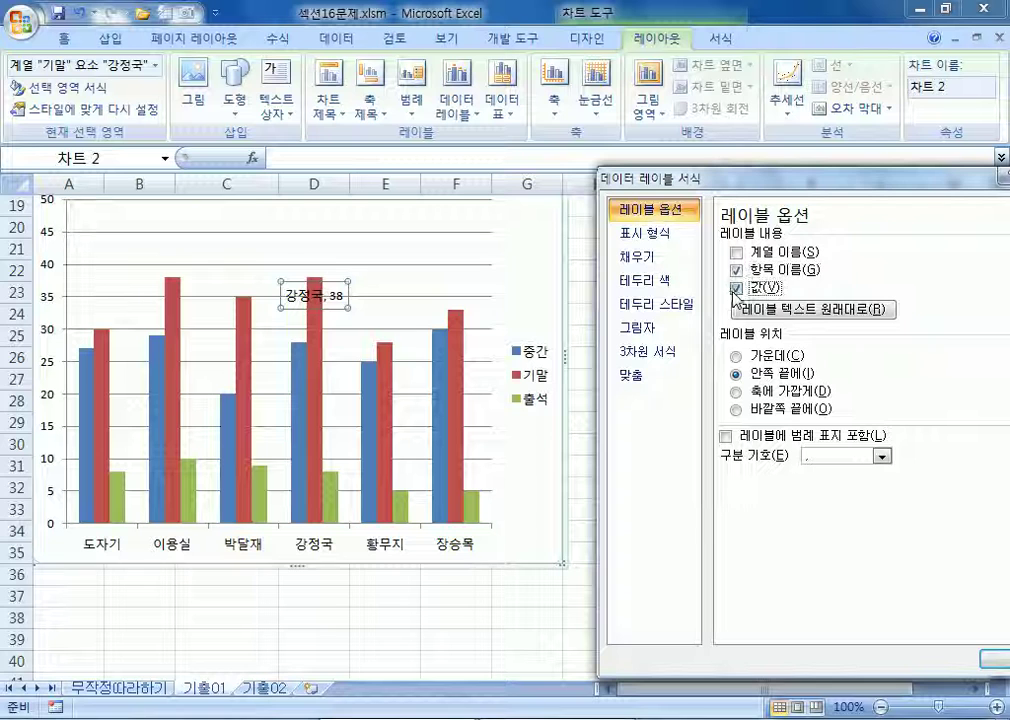
click(737, 289)
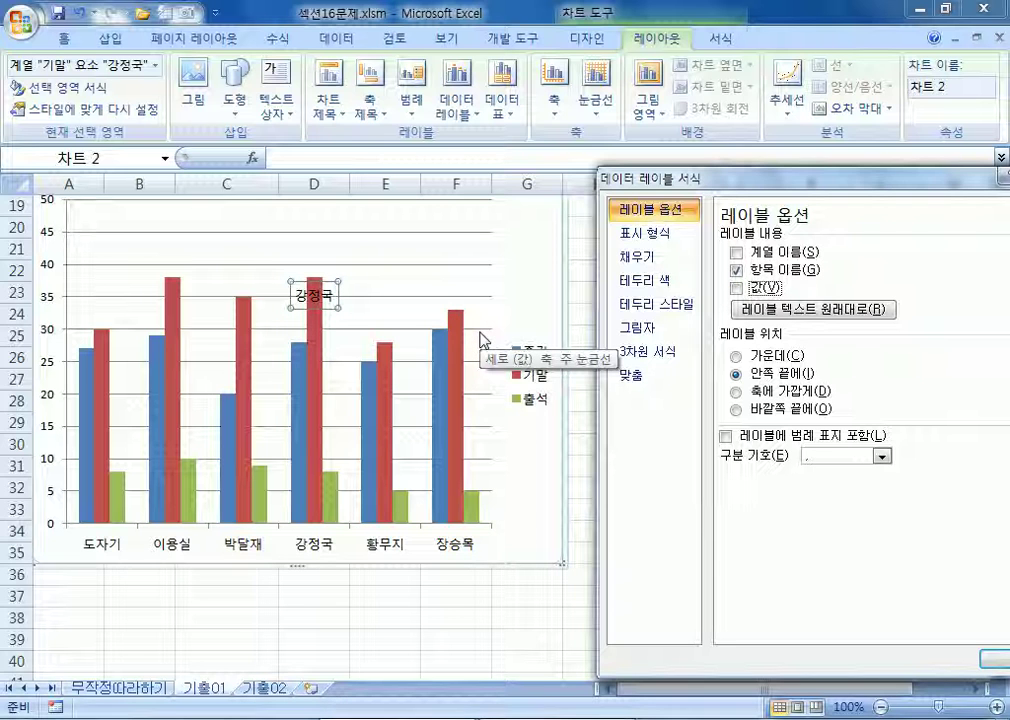
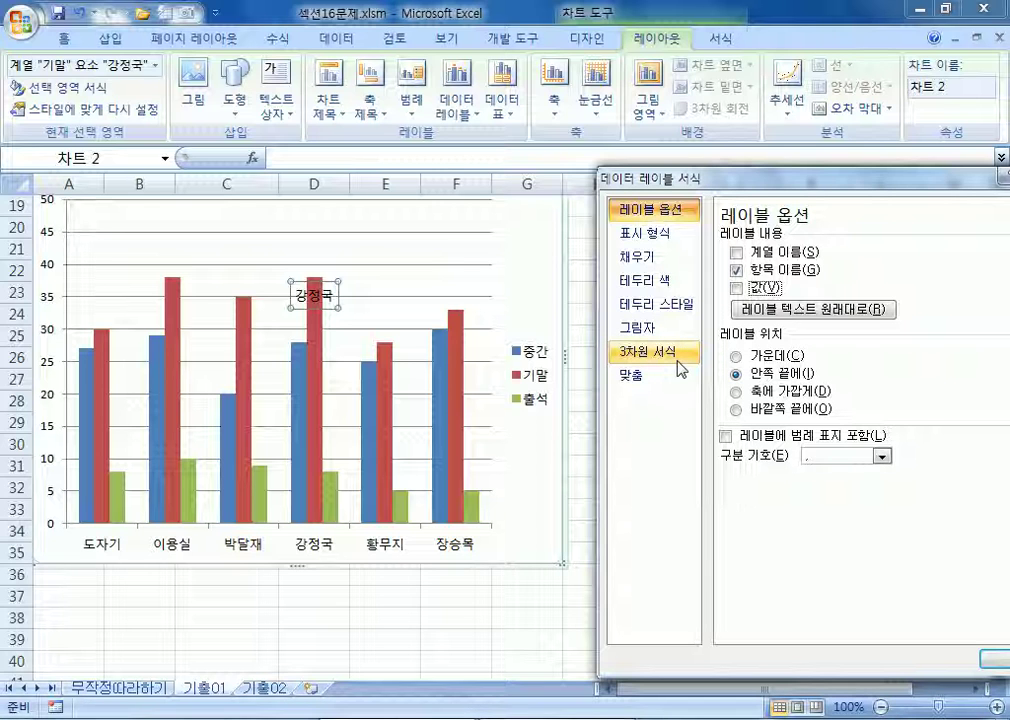
Try a series overlap of 50% on the 기말 series of the column chart
click(513, 283)
click(390, 418)
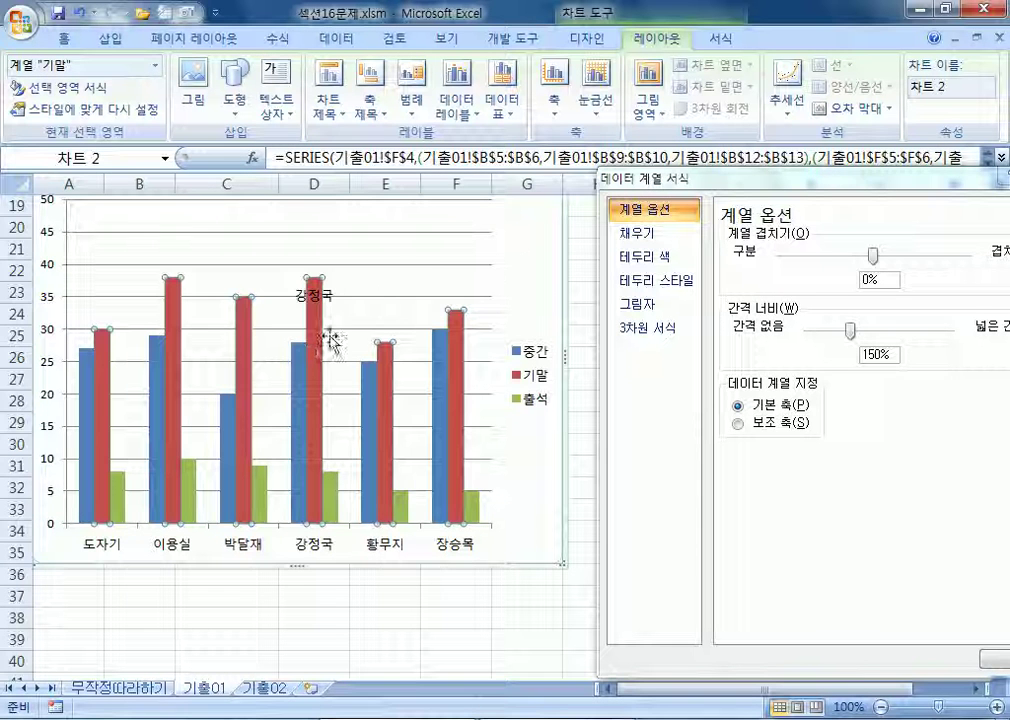
click(525, 275)
click(317, 382)
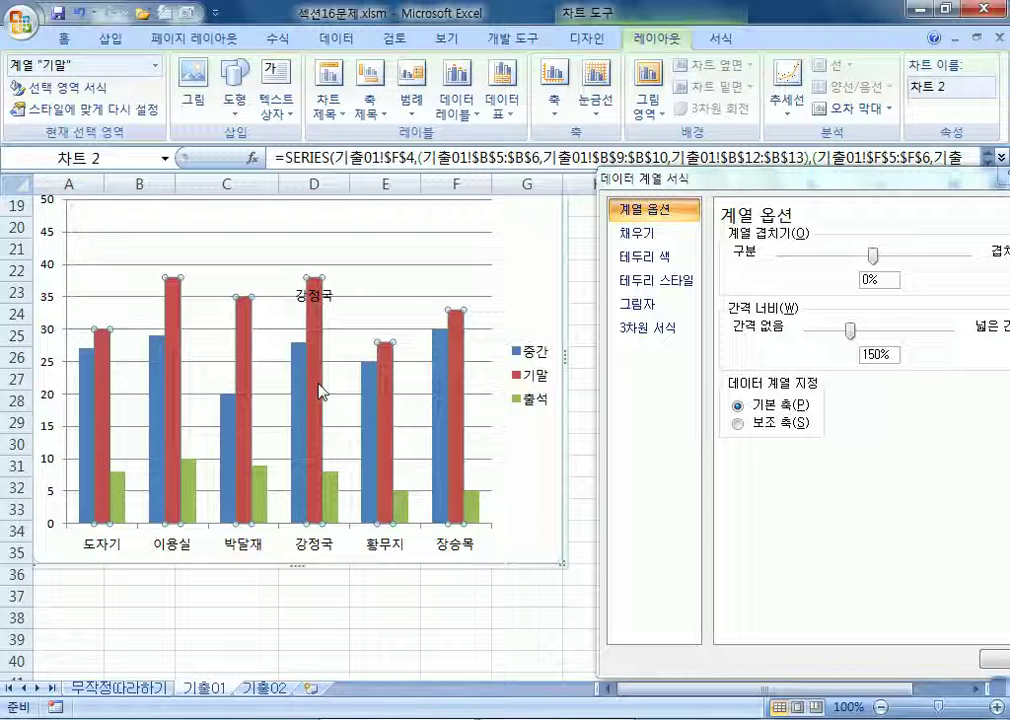
drag(824, 183, 743, 105)
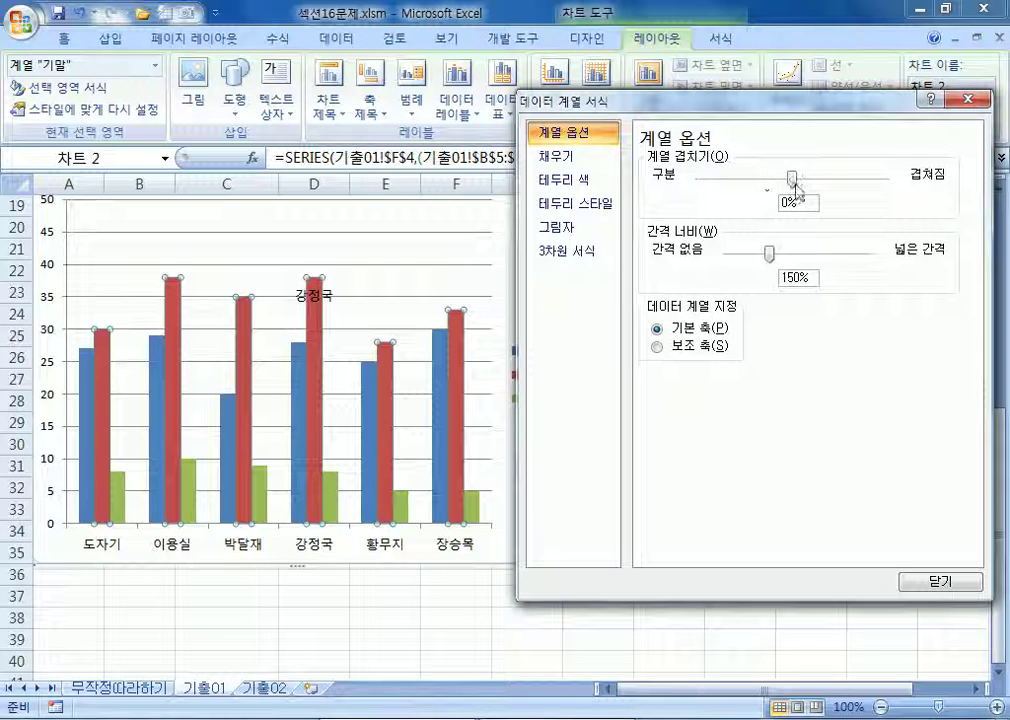
drag(793, 177, 838, 179)
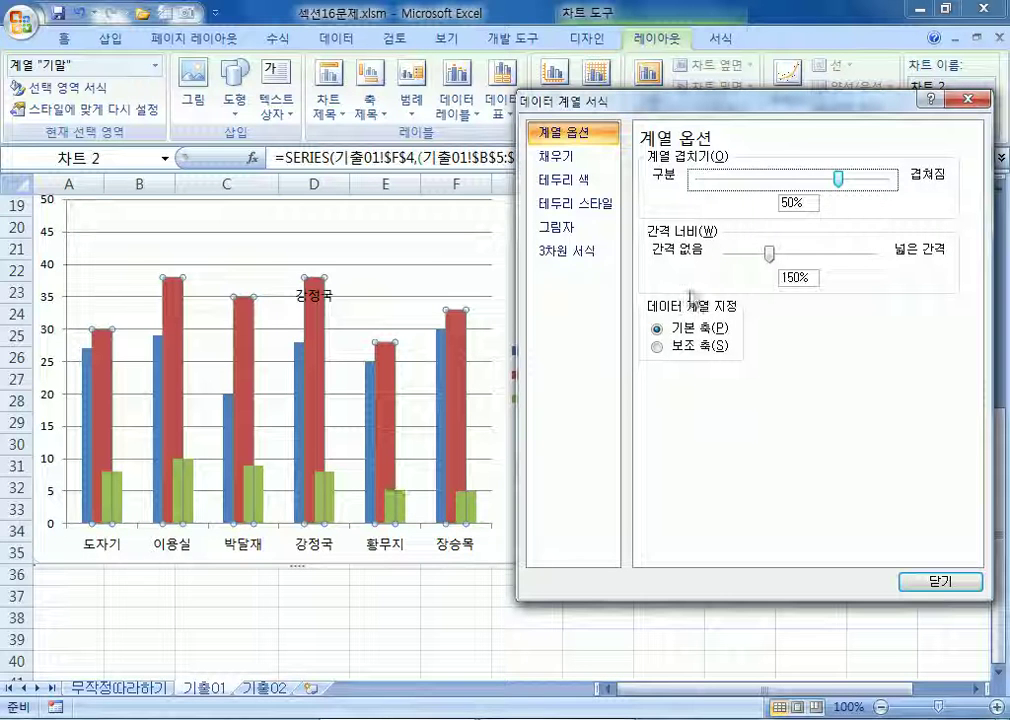
Reset the 기말 series overlap to 0%
drag(851, 183, 806, 185)
click(806, 185)
click(808, 201)
text(0)
key(Tab)
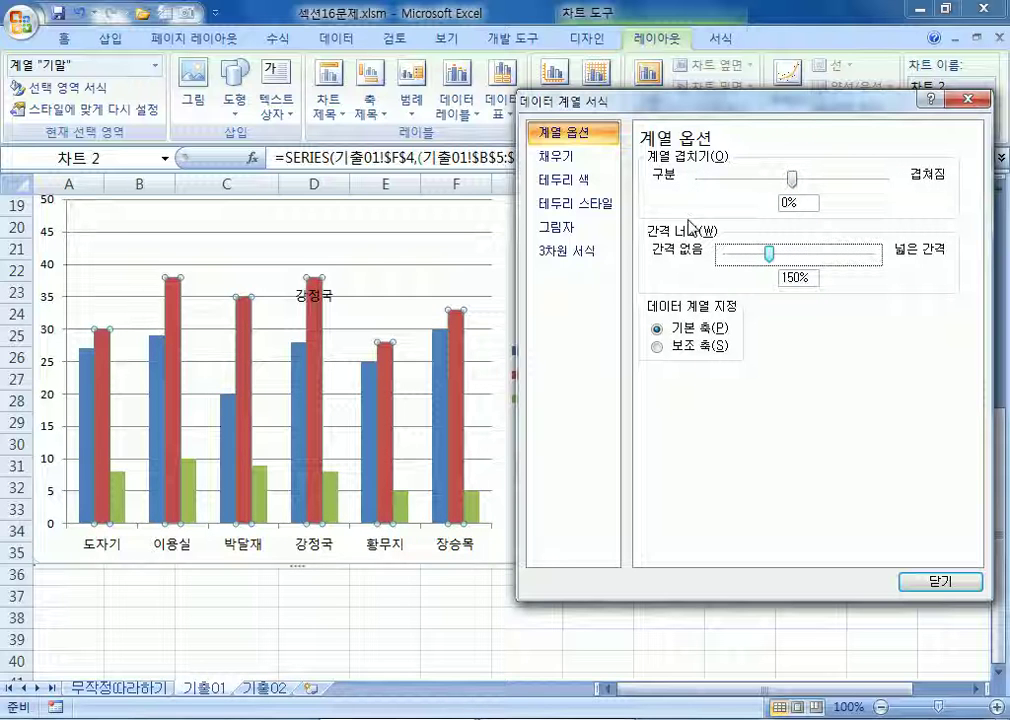
Try a series overlap of -55% on the 기말 series and return it to 0%
click(791, 178)
drag(791, 178, 742, 178)
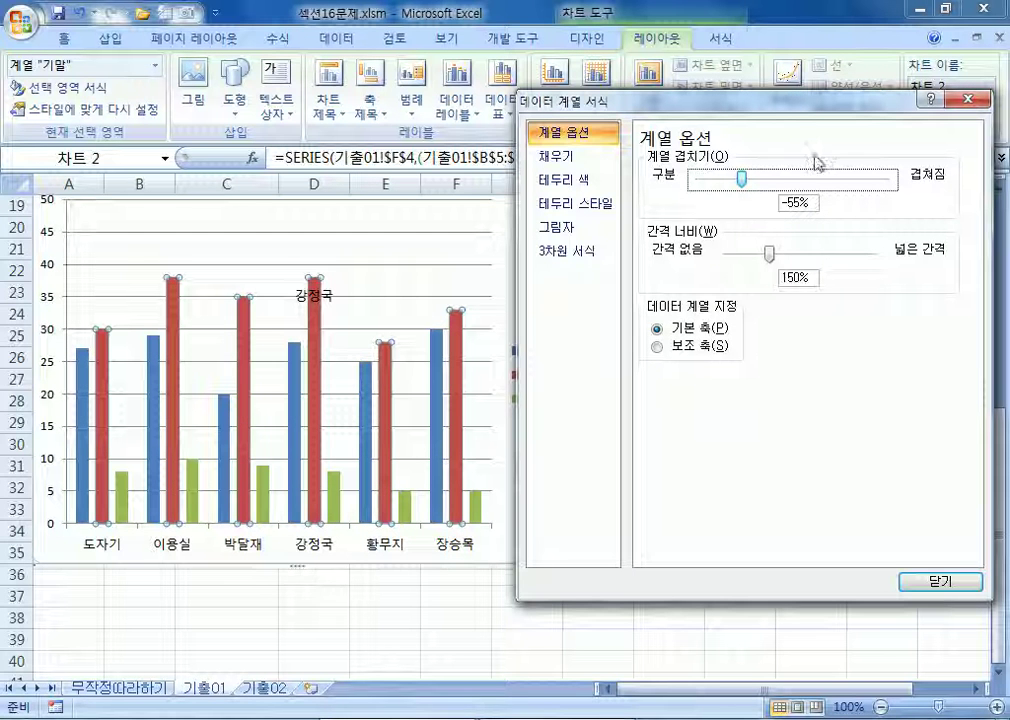
key(Tab)
text(0)
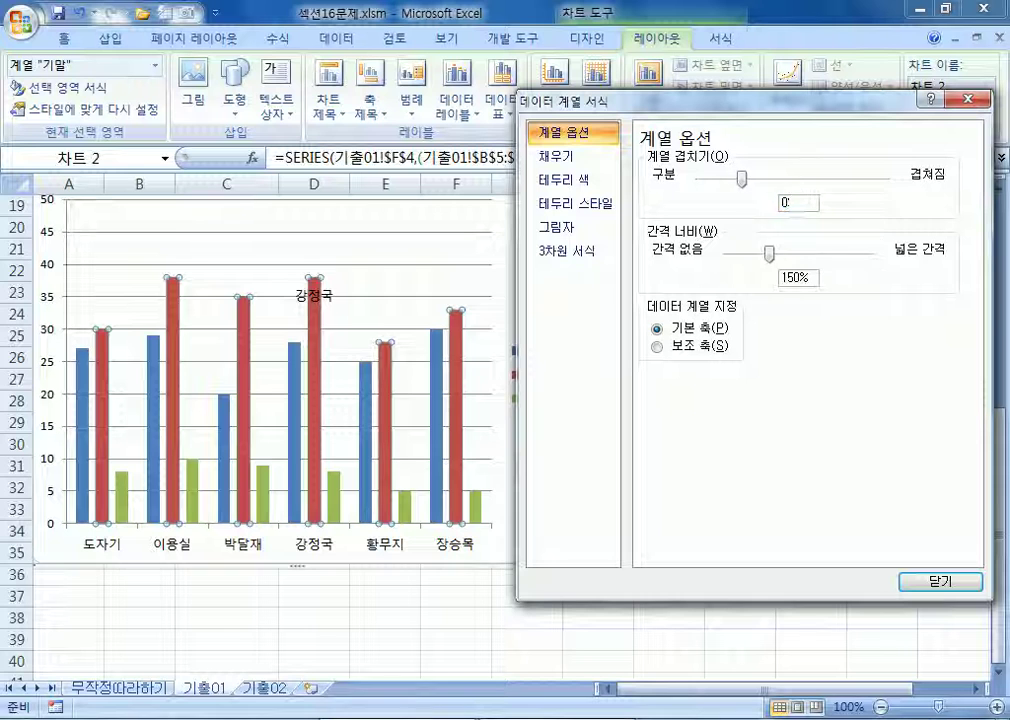
key(Tab)
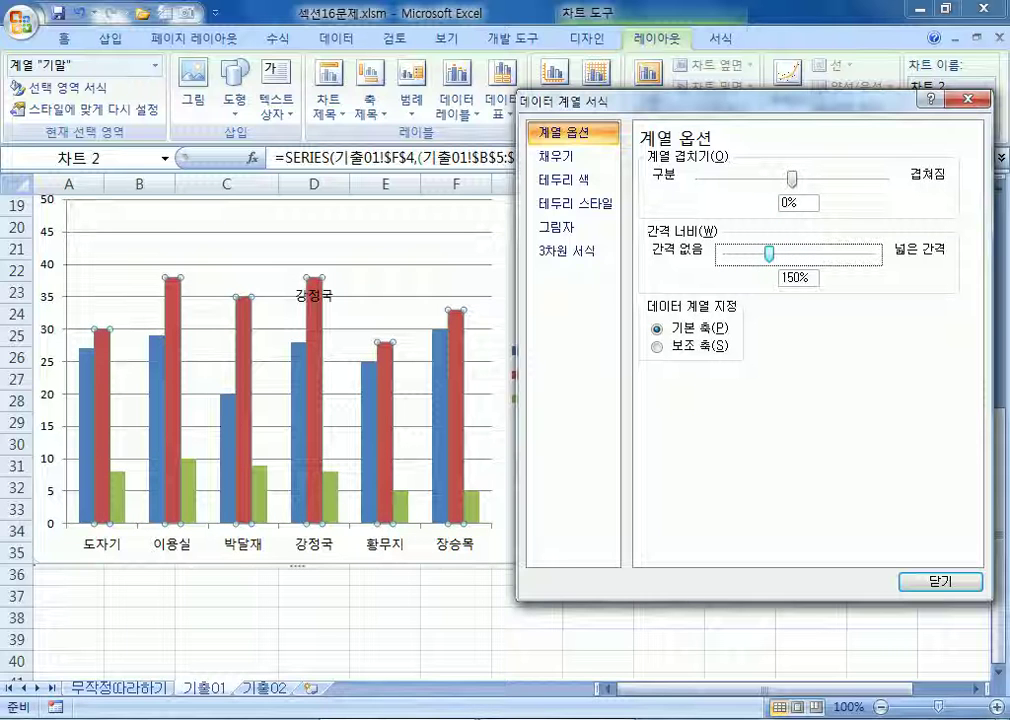
Try gap widths of 290% and 125% for the 기말 series
drag(768, 255, 812, 258)
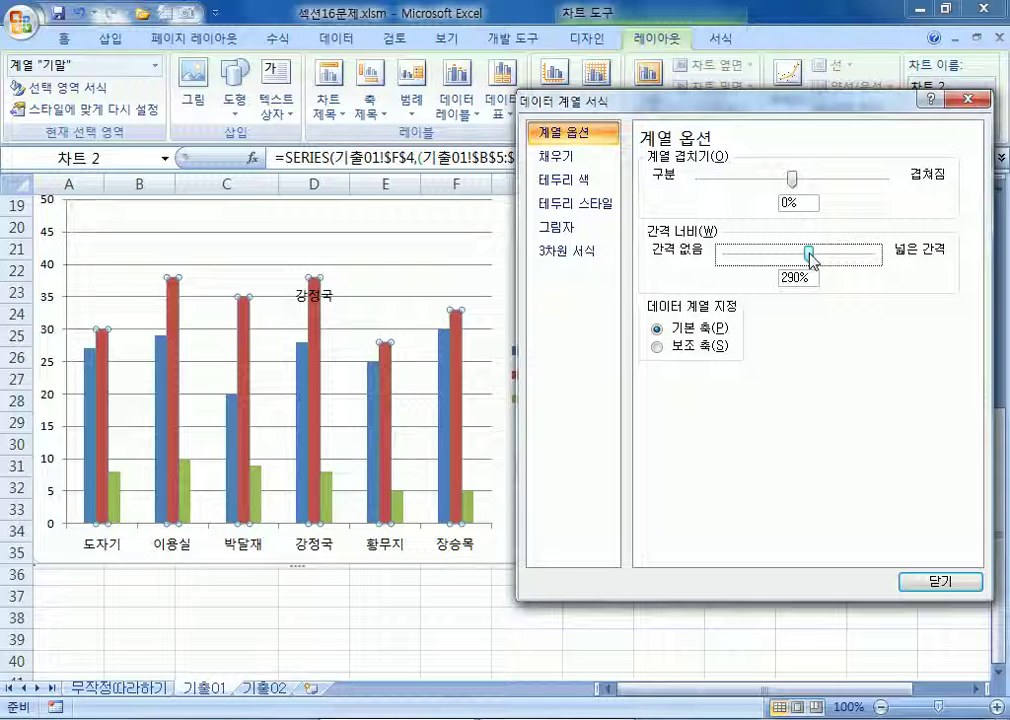
drag(812, 258, 761, 260)
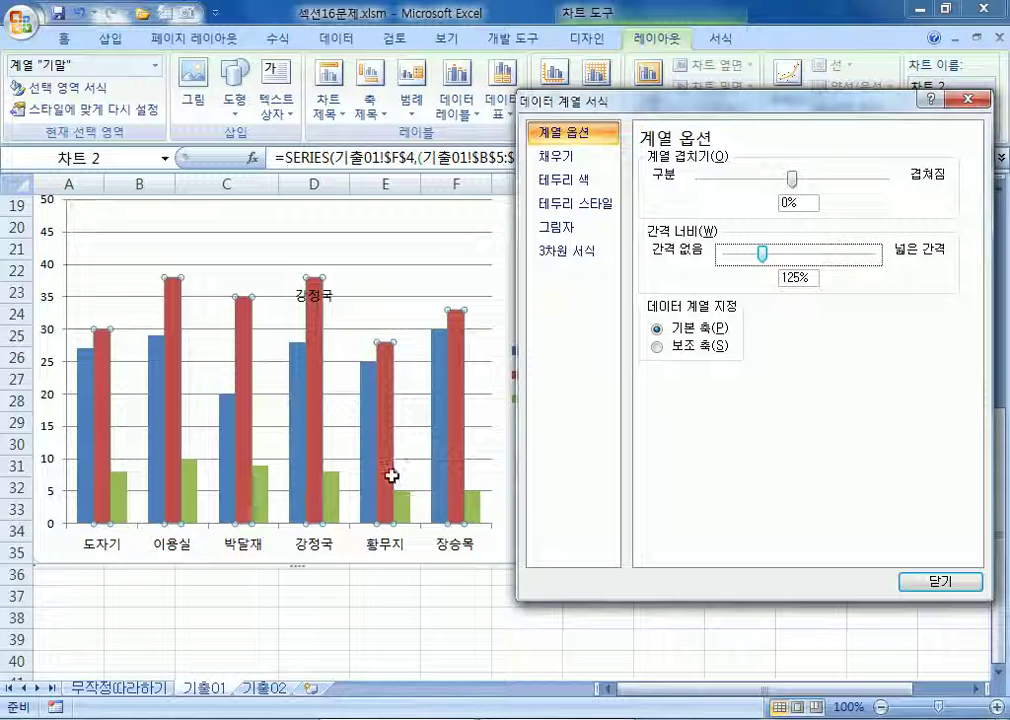
click(376, 421)
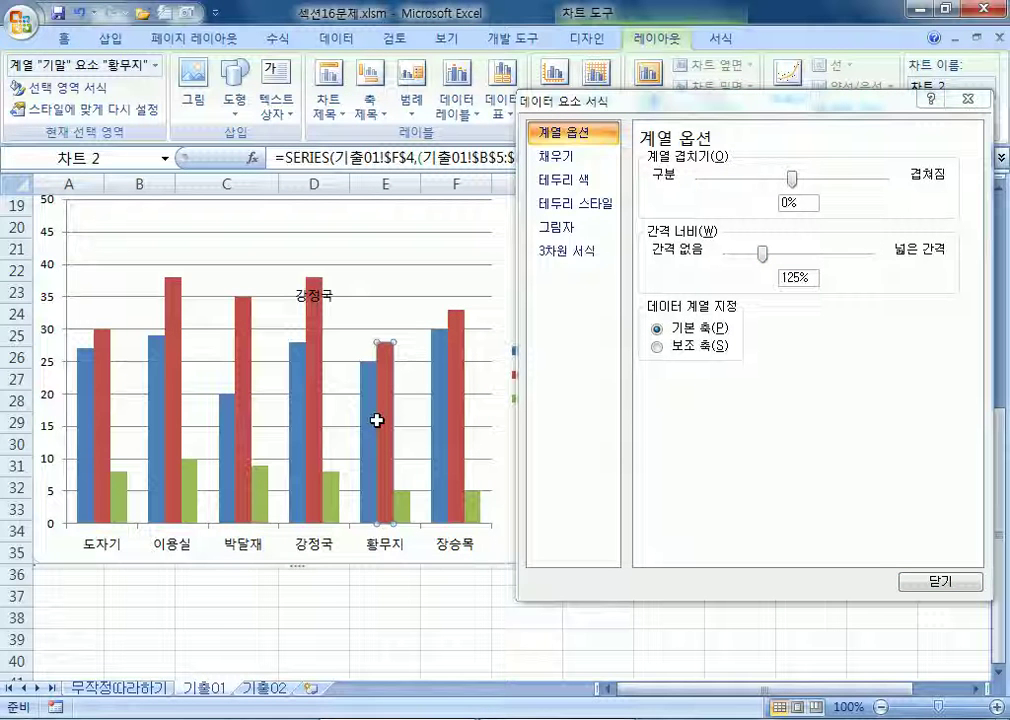
click(519, 99)
drag(710, 108, 716, 62)
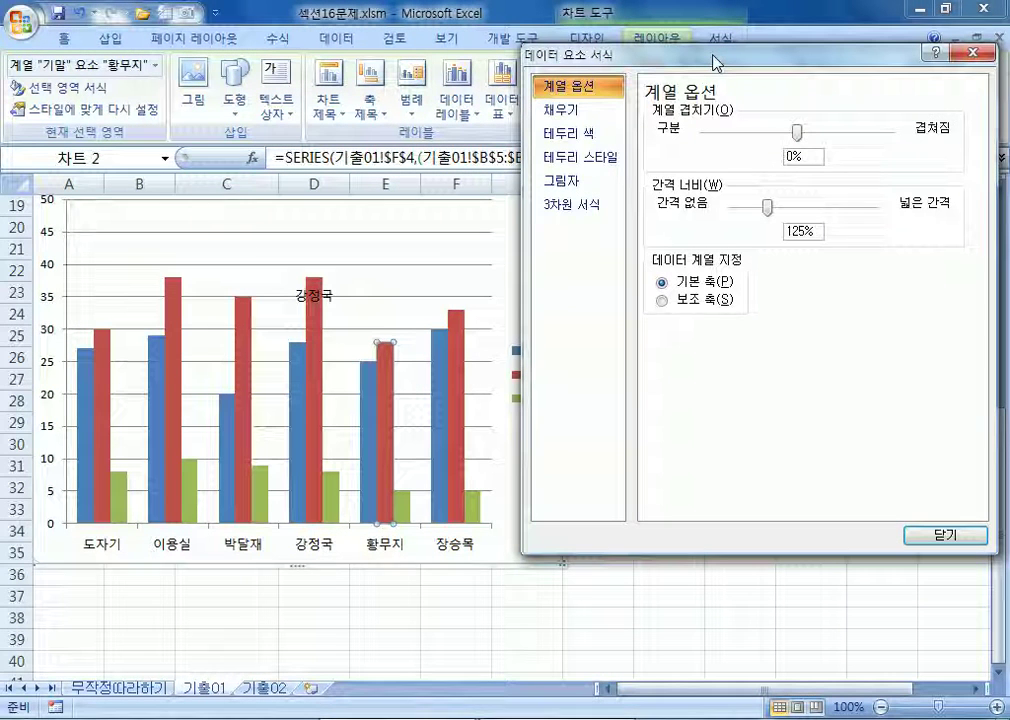
Select the 중간 series and set its gap width to 100%
click(369, 455)
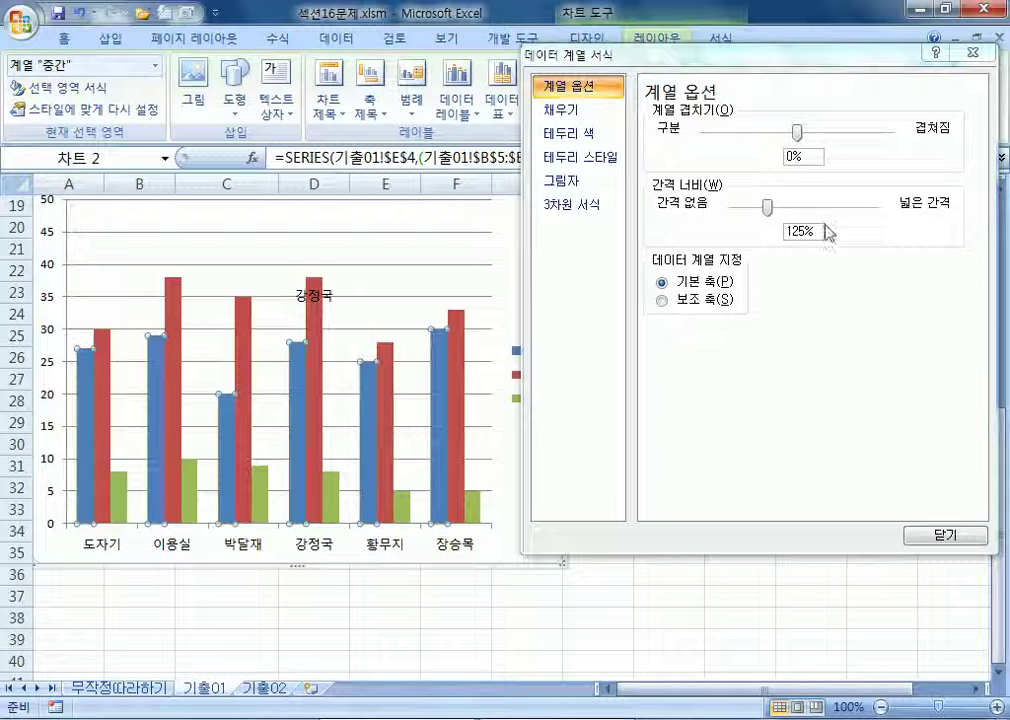
drag(820, 232, 692, 232)
key(Delete)
key(Delete)
key(Delete)
text(100)
key(Tab)
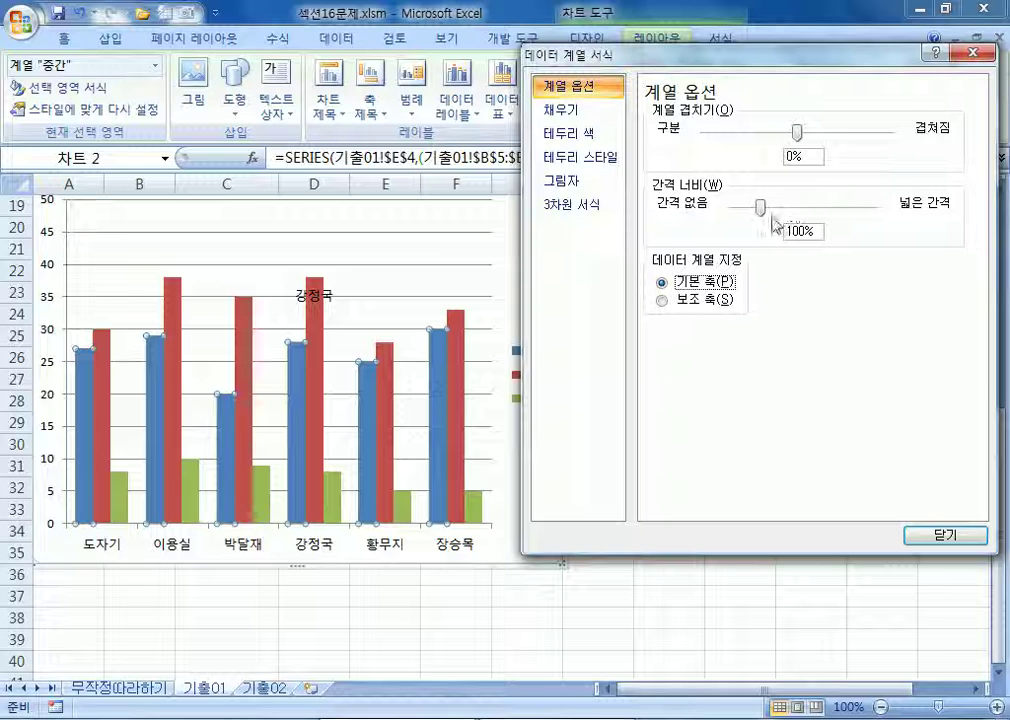
Widen the 중간 series gap width and set it to 200%
drag(764, 214, 791, 214)
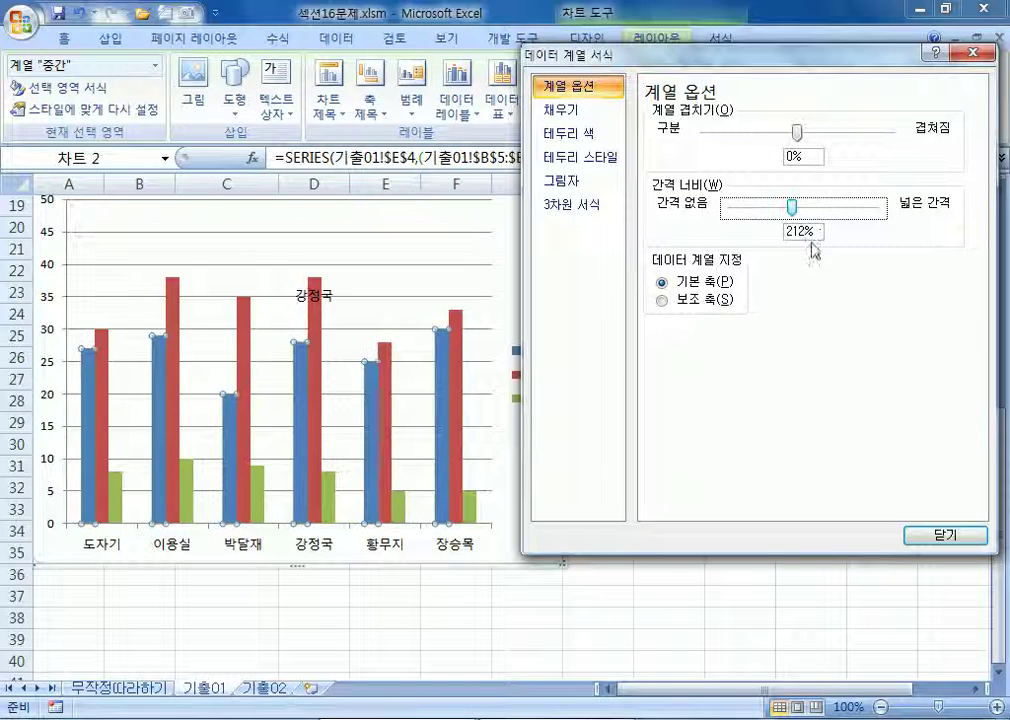
text(200)
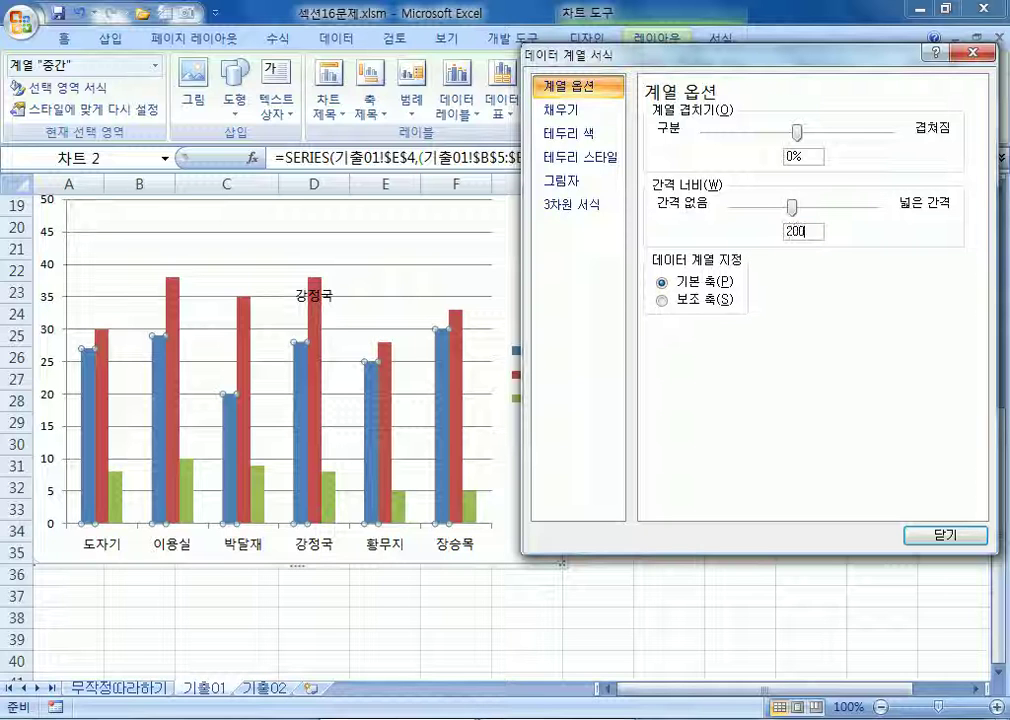
key(Tab)
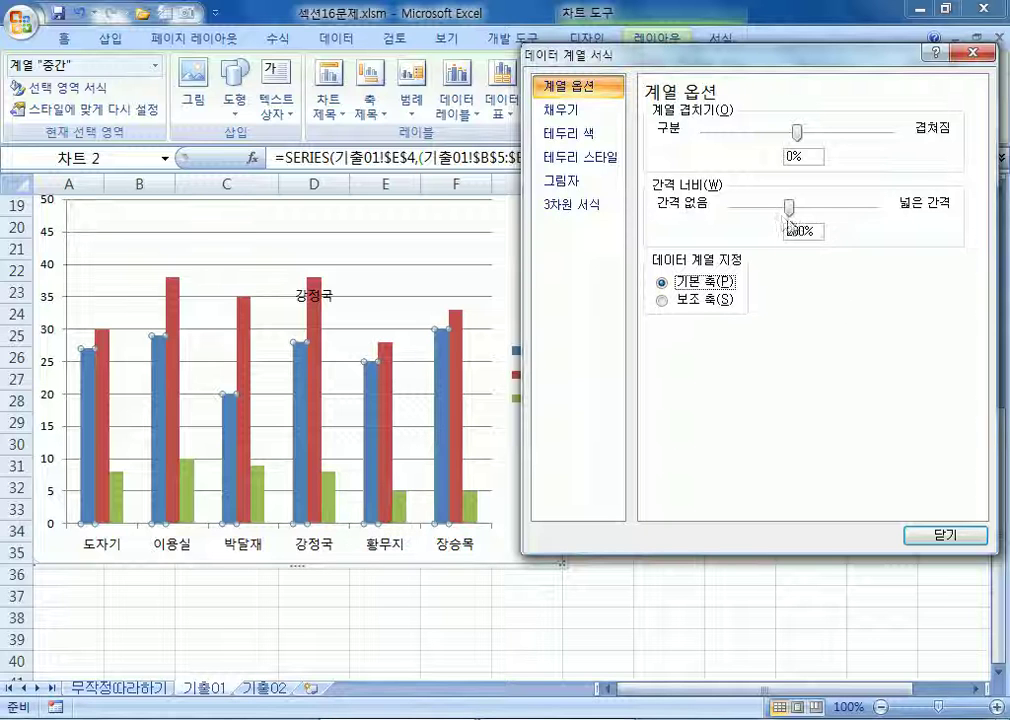
Try gap widths of 500%, 55%, 0% and 176% on the 중간 series
drag(789, 207, 874, 240)
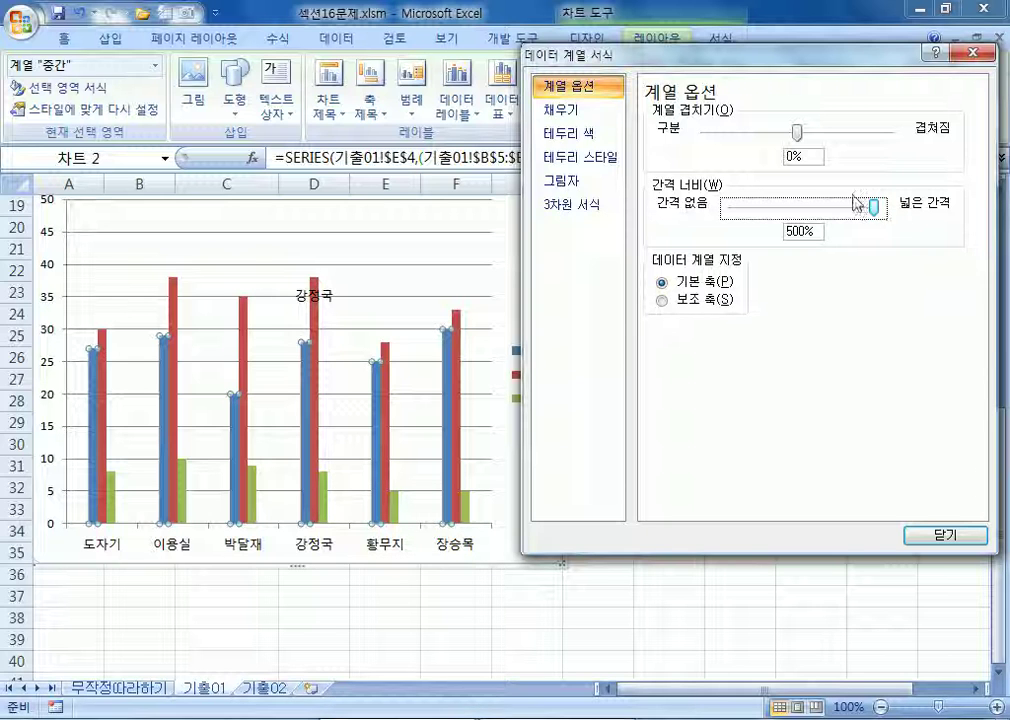
drag(876, 207, 747, 207)
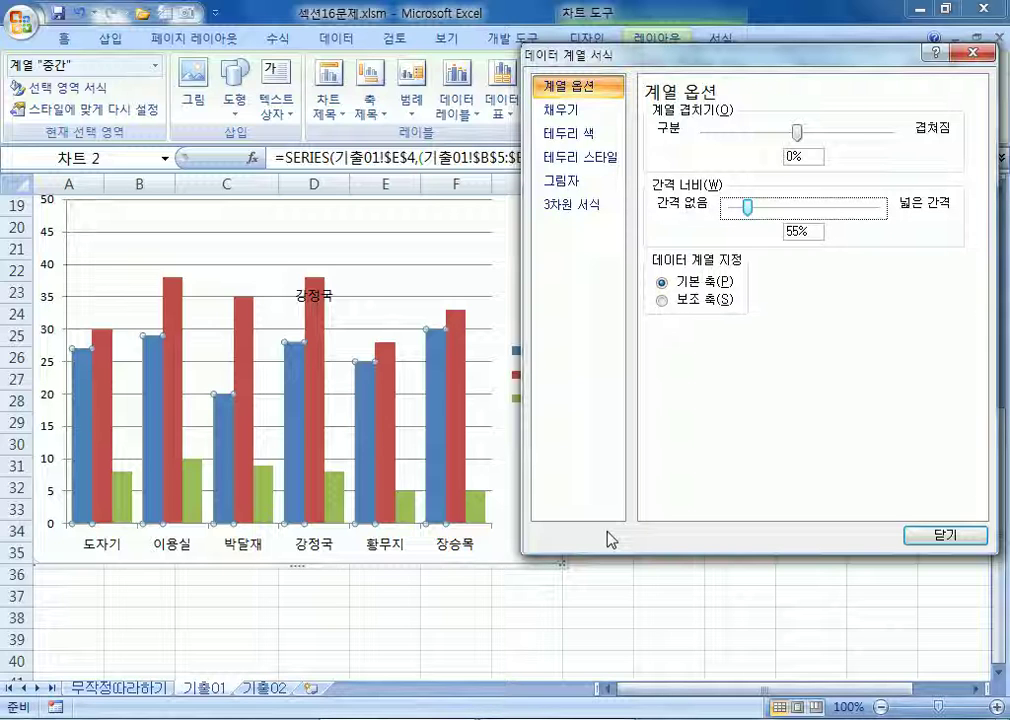
drag(748, 210, 732, 208)
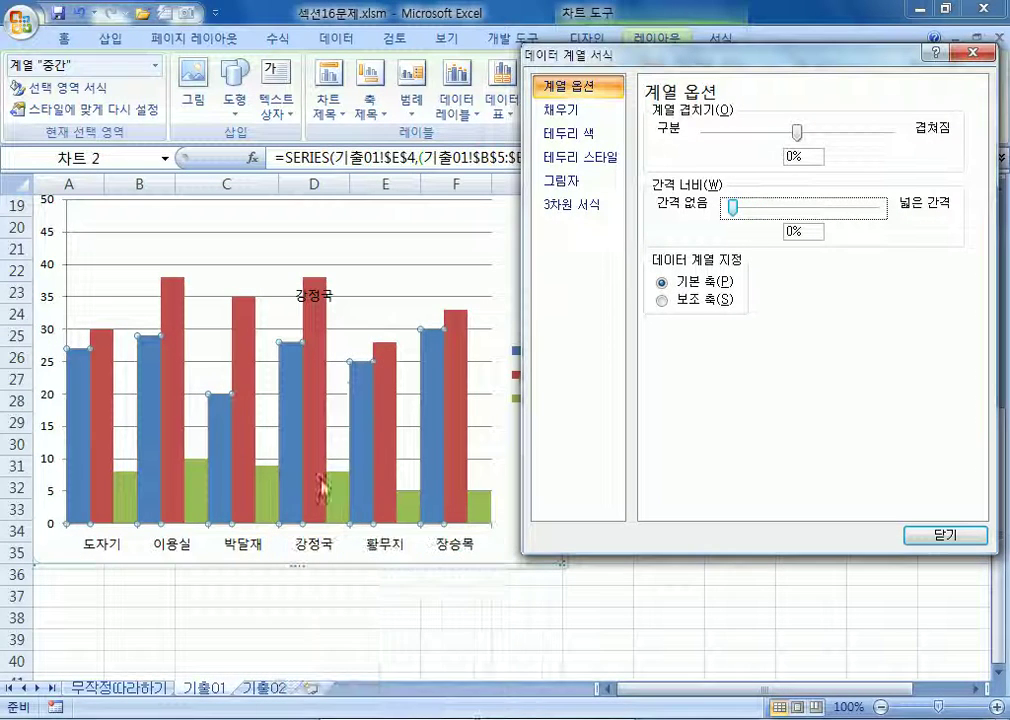
drag(733, 207, 789, 212)
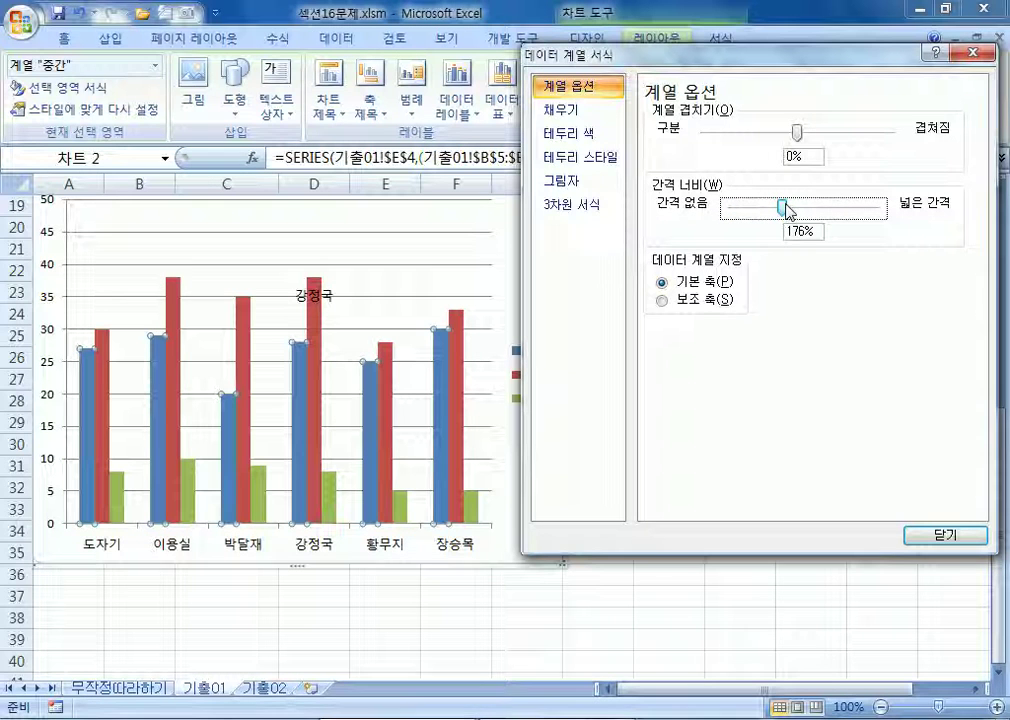
Set the 중간 series overlap to 50% and its gap width to 100%
drag(812, 155, 706, 158)
text(50)
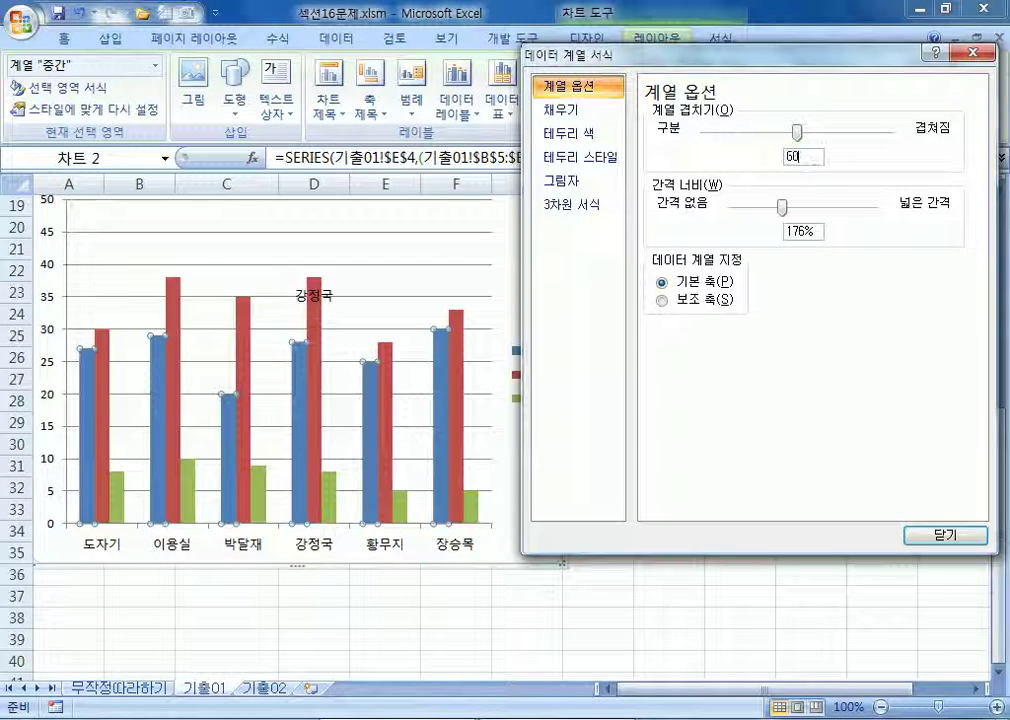
key(Tab)
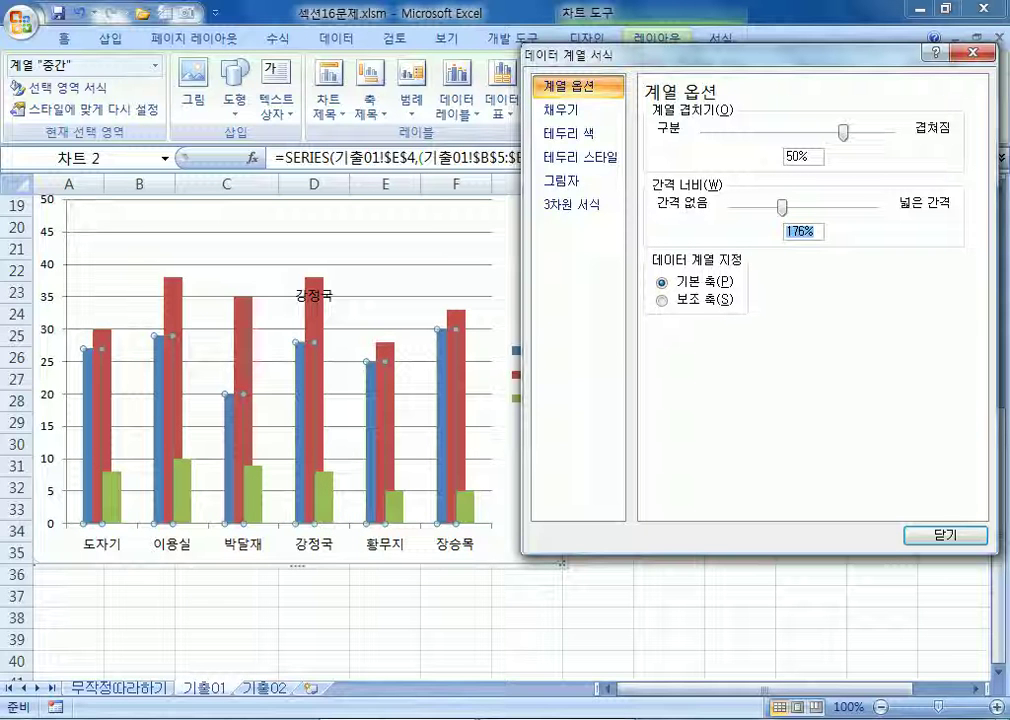
text(100)
key(Tab)
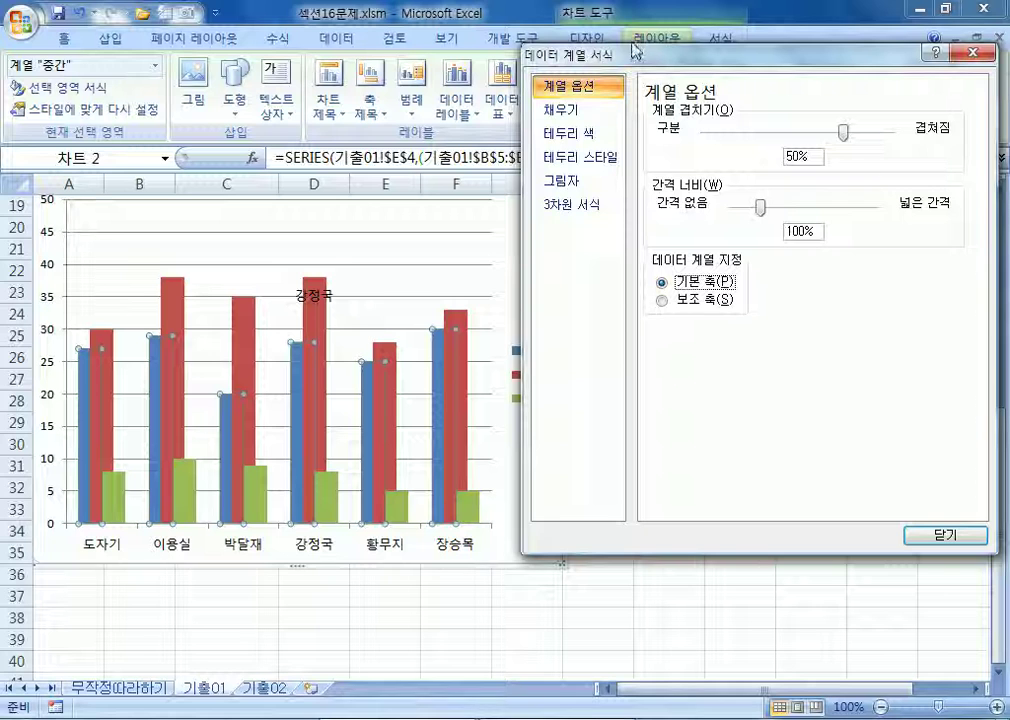
Deselect the chart to examine the overlapping bars, and select the 기말 series to check its overlap and gap width
drag(618, 51, 925, 66)
click(641, 371)
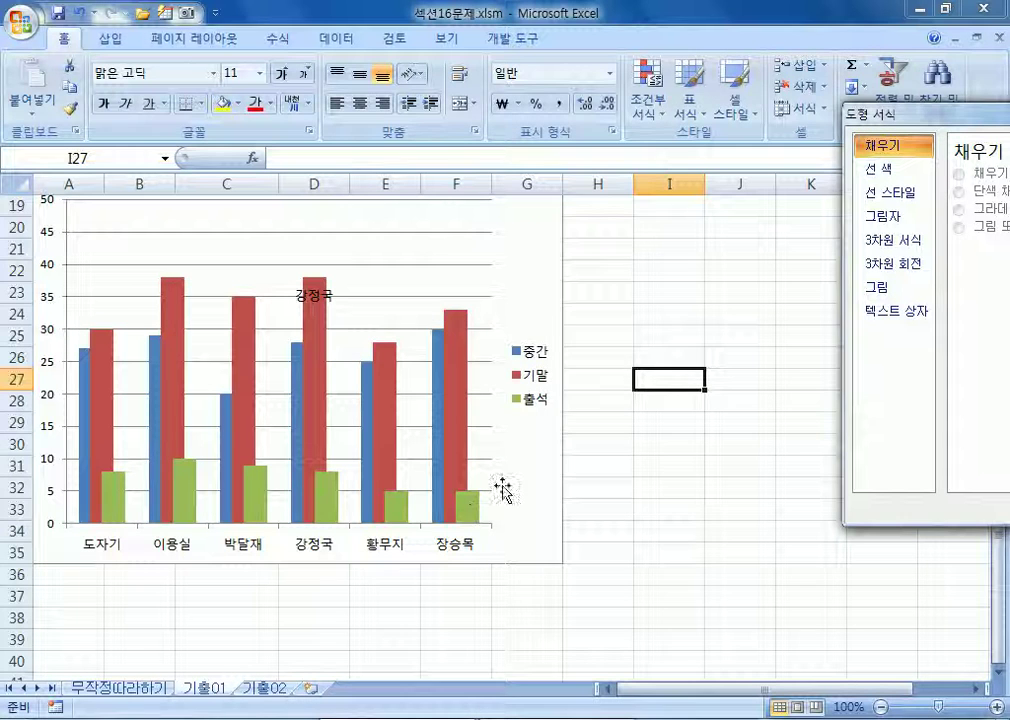
drag(900, 115, 736, 70)
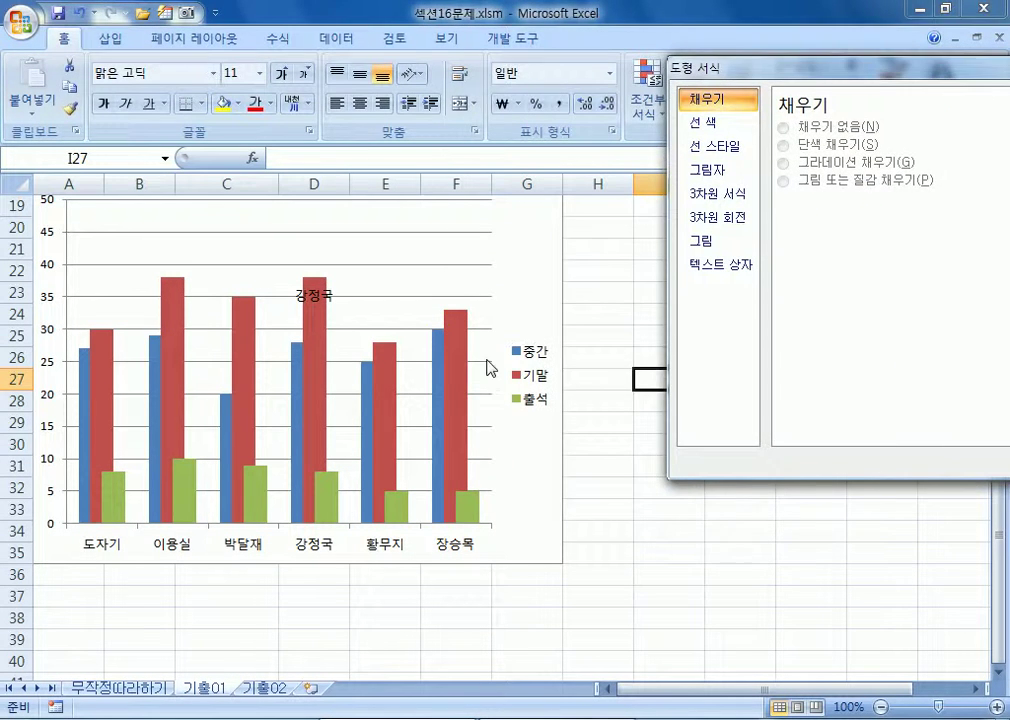
click(446, 374)
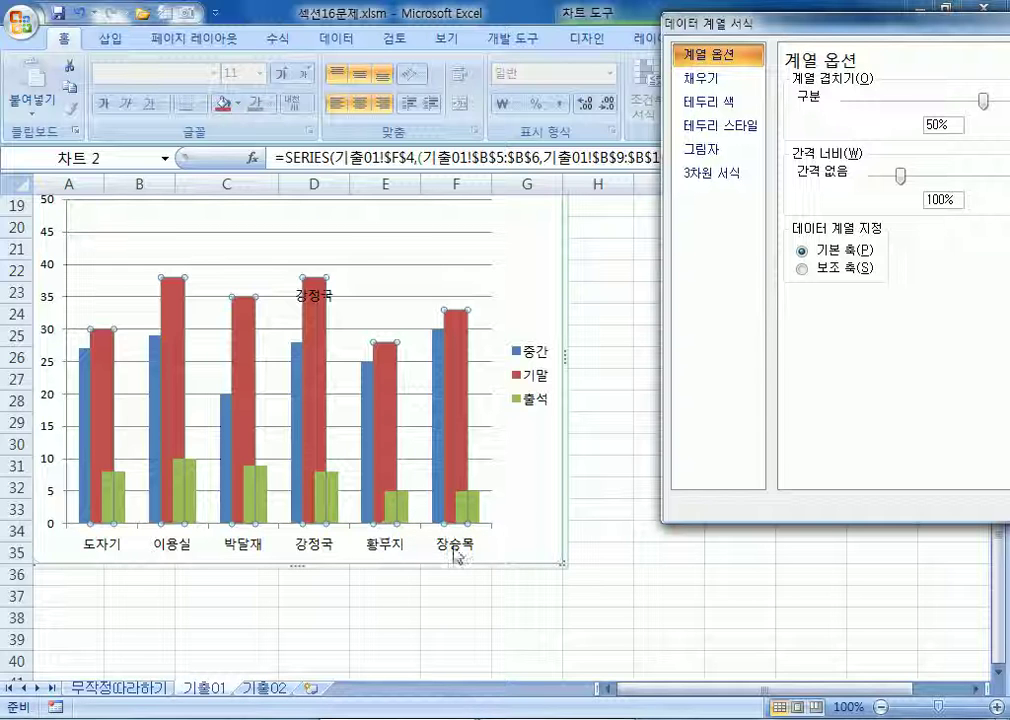
Select the 출석 series and try series overlaps of -100% and -12%
click(517, 491)
click(462, 517)
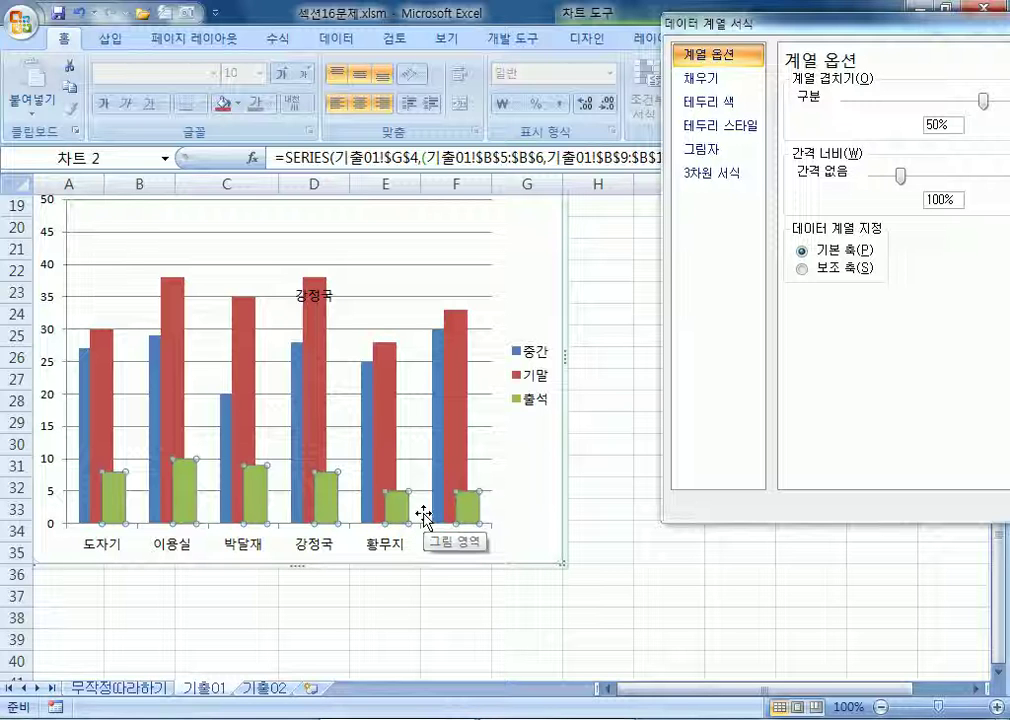
drag(708, 23, 517, 44)
drag(795, 127, 647, 137)
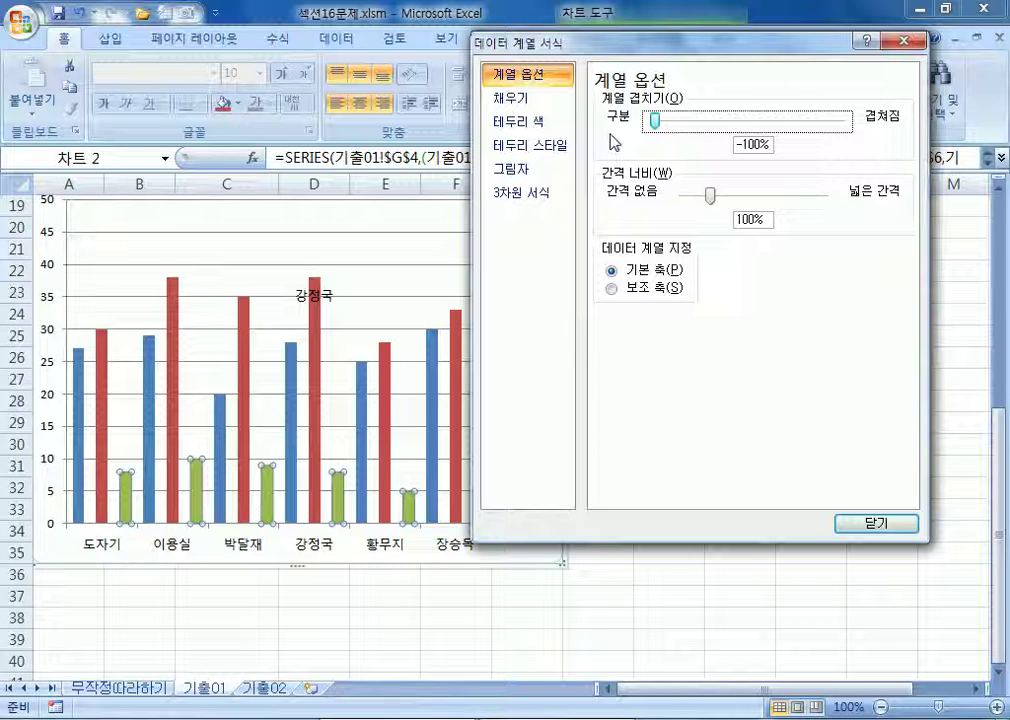
drag(653, 124, 741, 130)
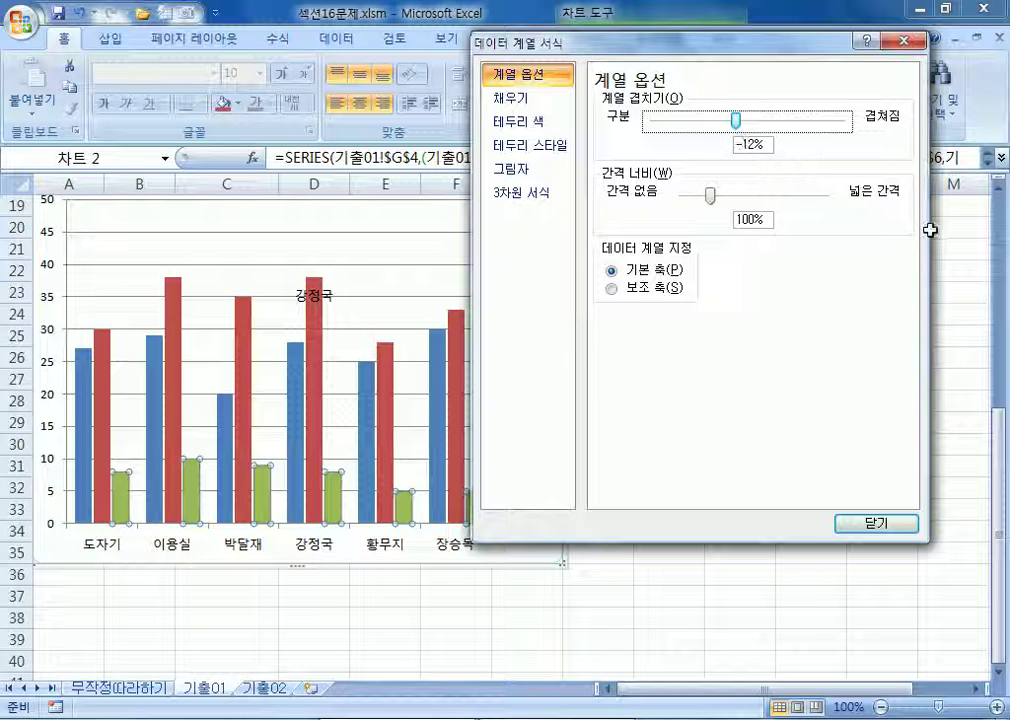
Set the 출석 series overlap back to 50% and move the formatting dialog clear of the chart's bars
key(Tab)
text(50)
key(Tab)
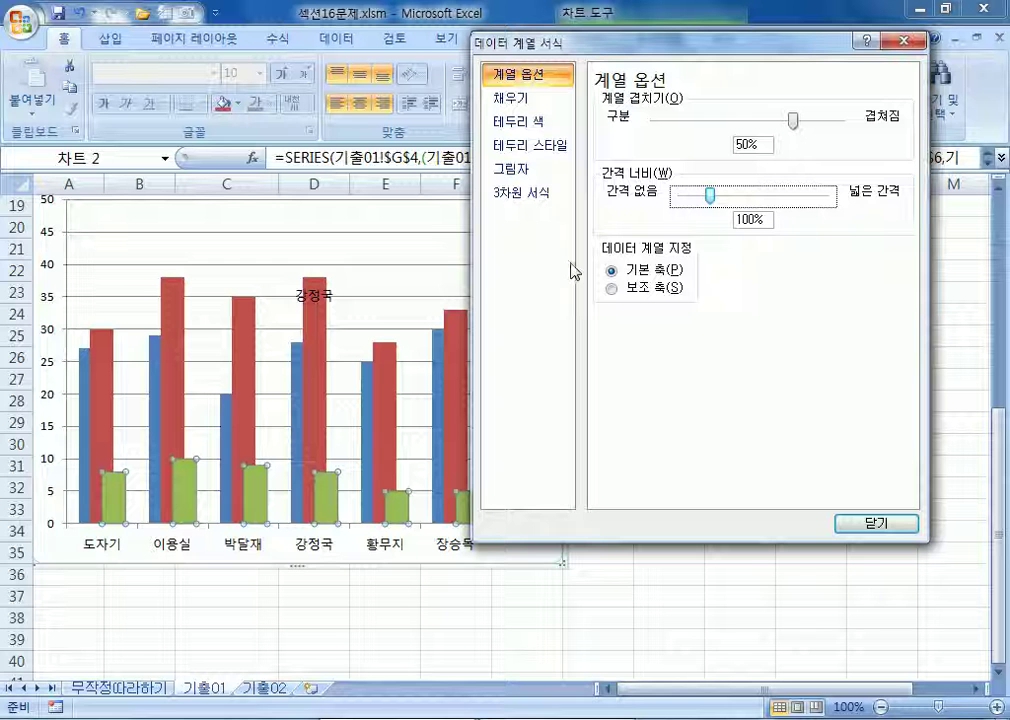
drag(685, 46, 730, 44)
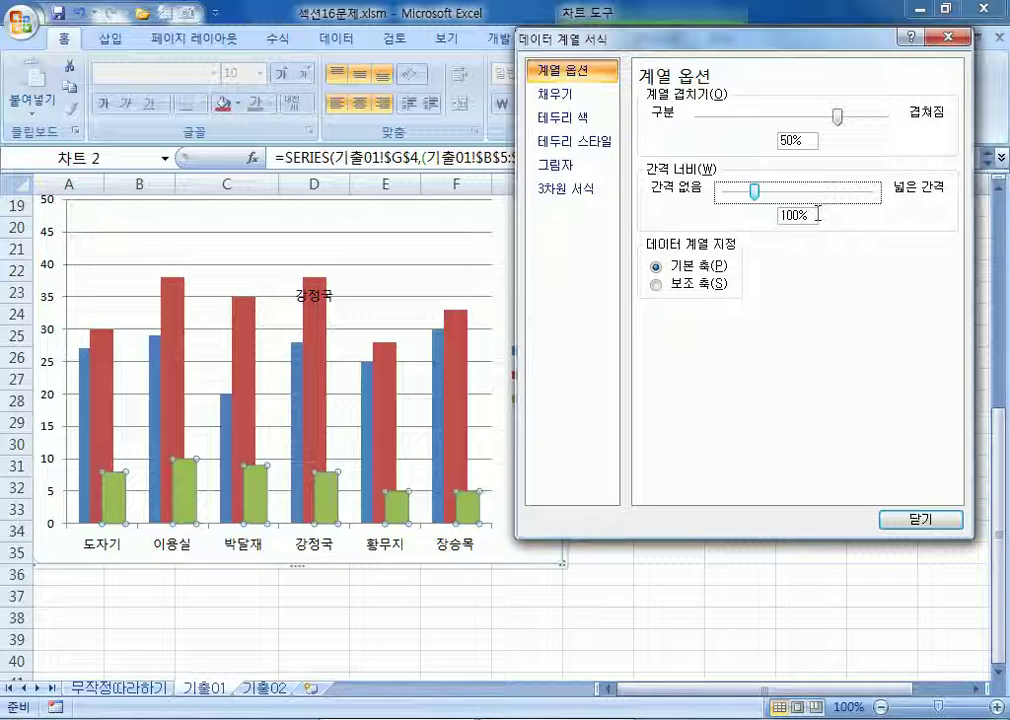
Try a gap width of 427% on the 출석 series and bring it back to 100%
drag(757, 199, 850, 197)
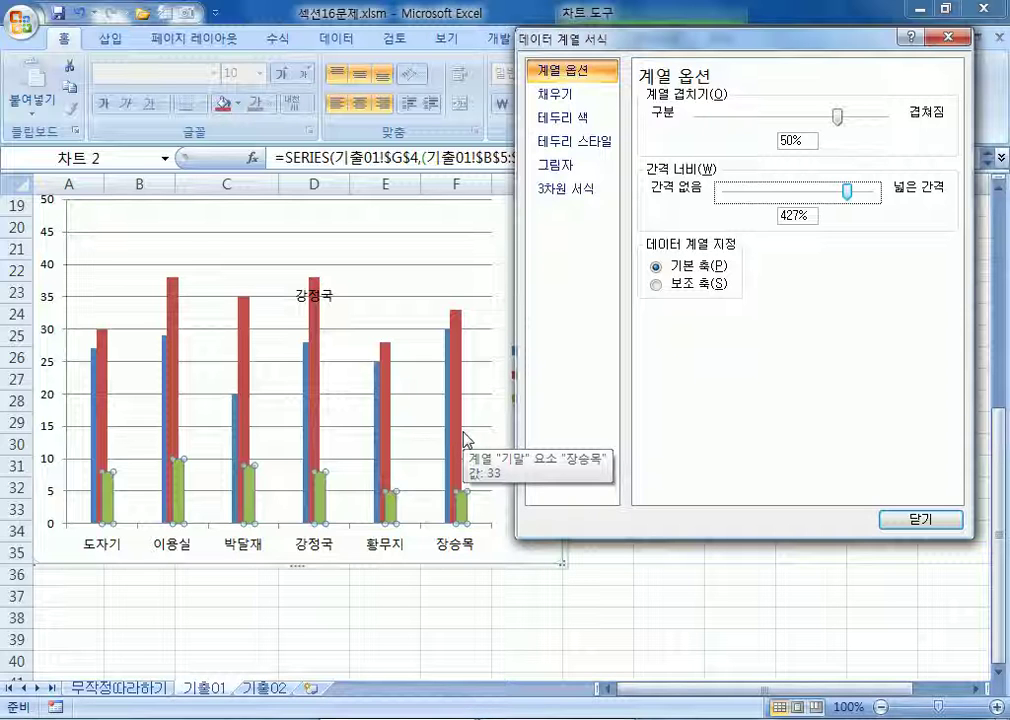
drag(847, 192, 756, 199)
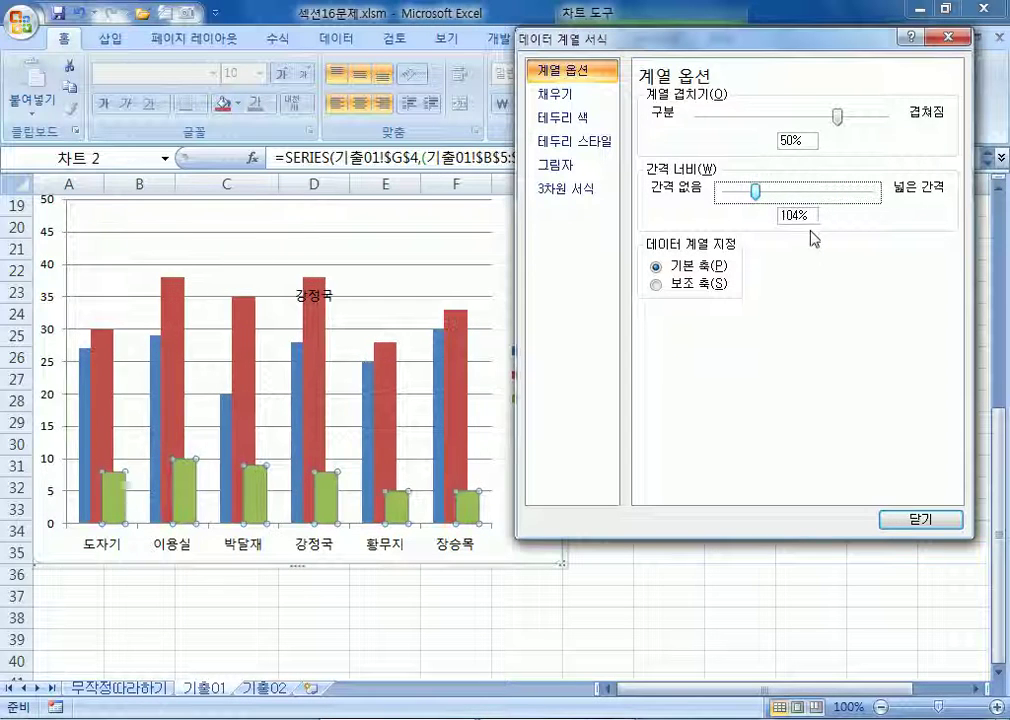
drag(813, 217, 597, 193)
text(100)
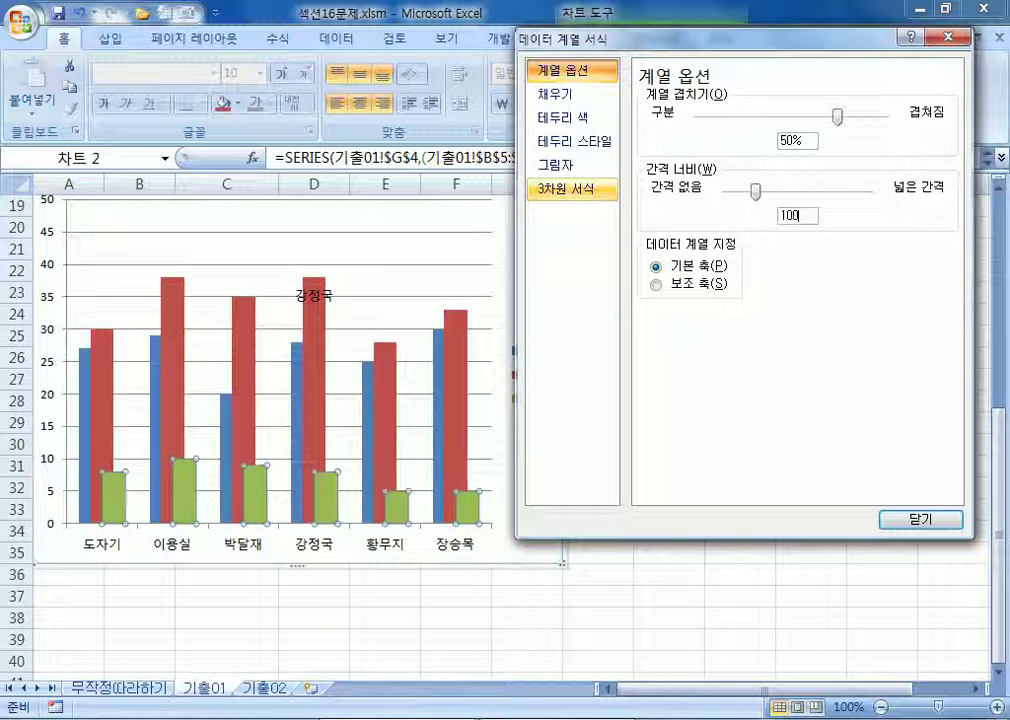
key(Tab)
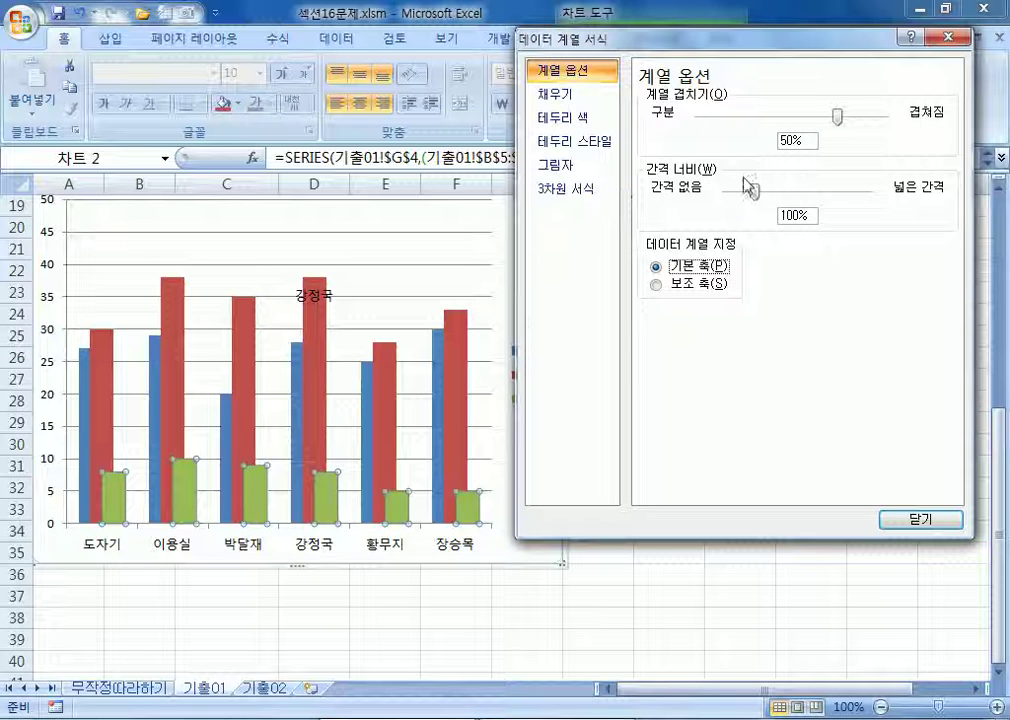
Try a gap width of 200% on the 출석 series and restore it to 100%
drag(800, 219, 699, 210)
text(200)
key(Tab)
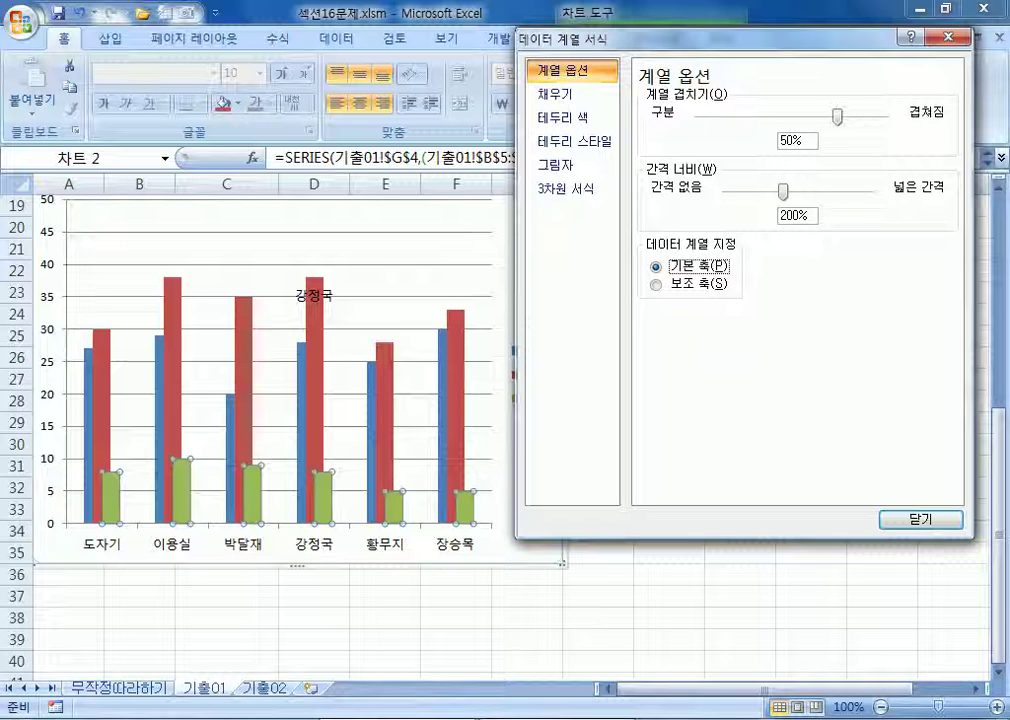
mouse_move(683, 44)
mouse_down()
mouse_move(727, 74)
mouse_move(718, 48)
mouse_move(676, 54)
mouse_up()
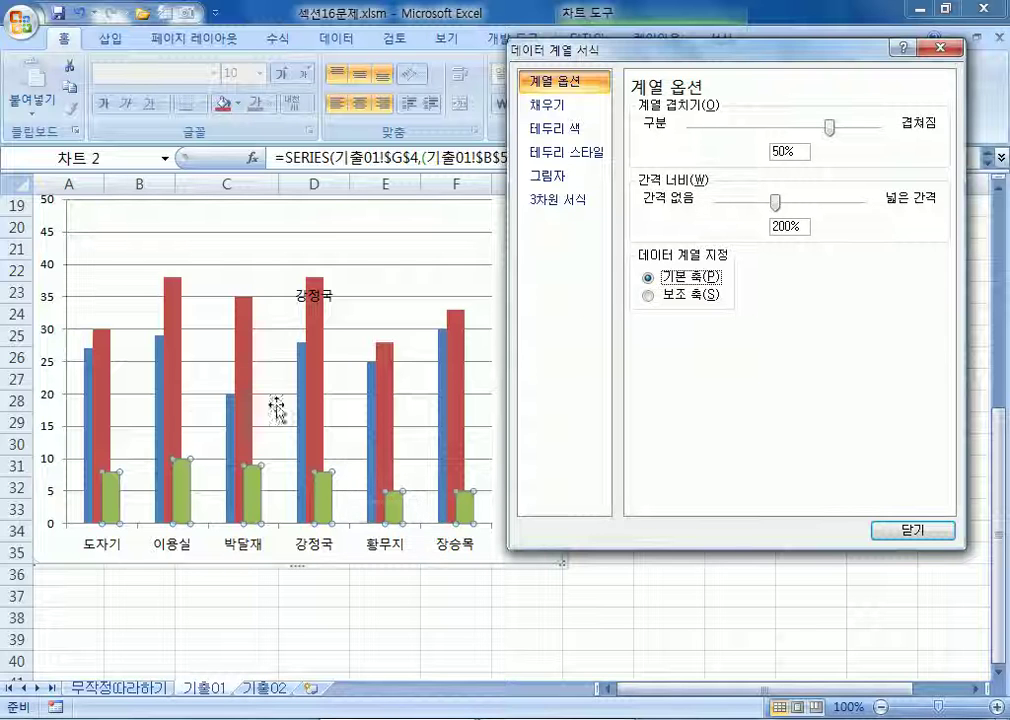
drag(809, 226, 627, 169)
key(BackSpace)
text(100)
key(Tab)
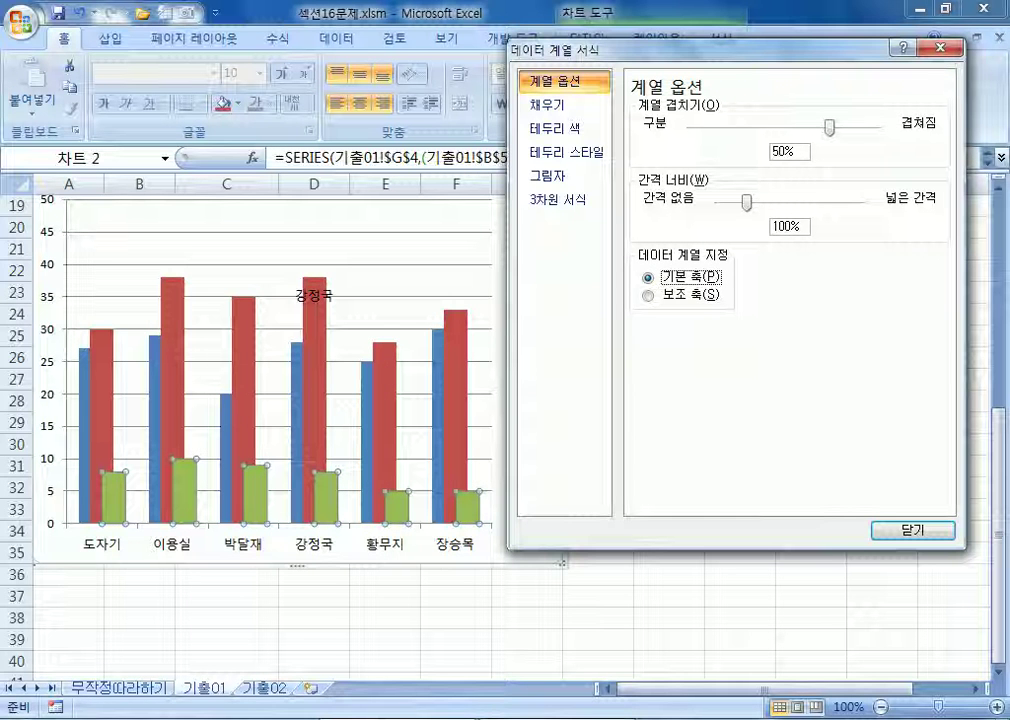
Select the plot area, chart area, title, legend and 기말 series in turn to examine the formatting options offered for each
drag(640, 50, 855, 192)
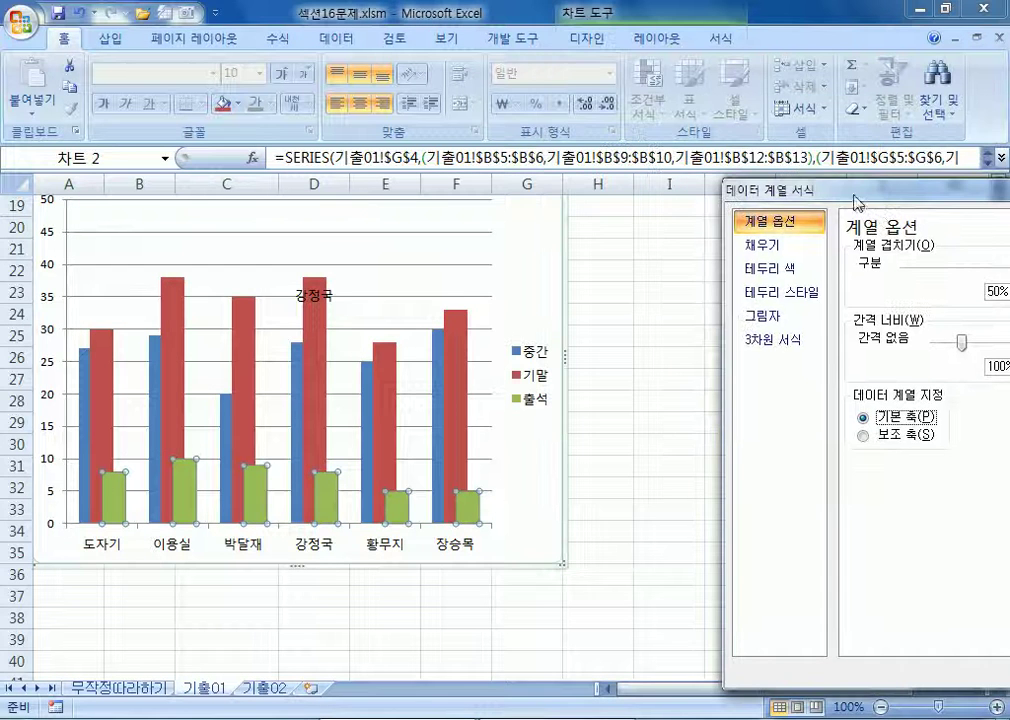
click(423, 250)
scroll(334, 318, up, 2)
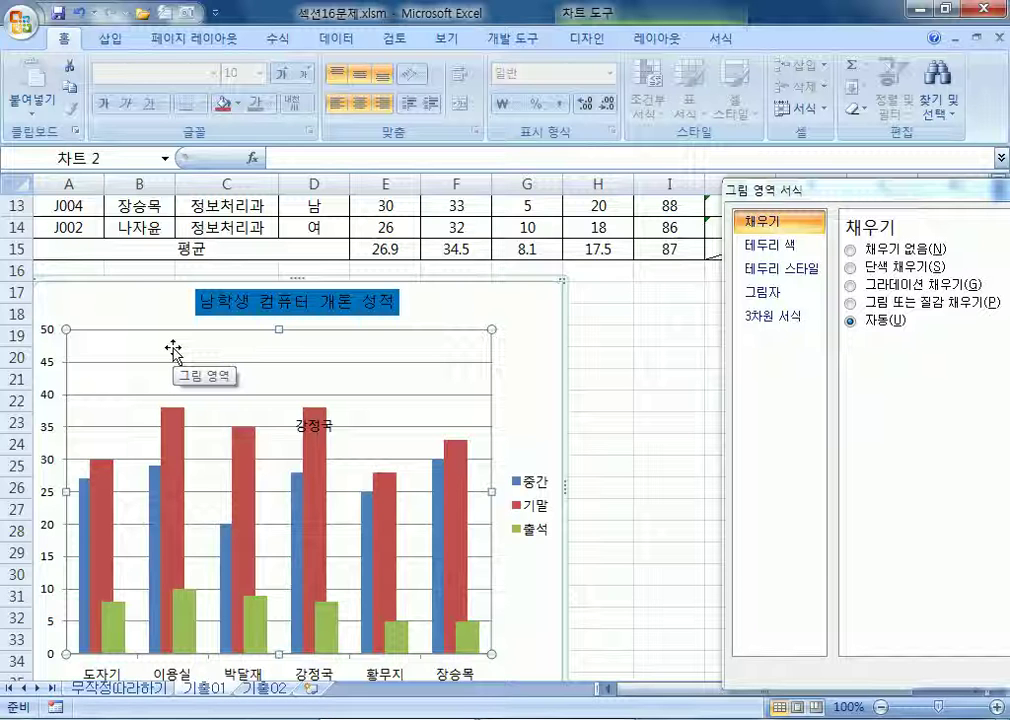
click(522, 347)
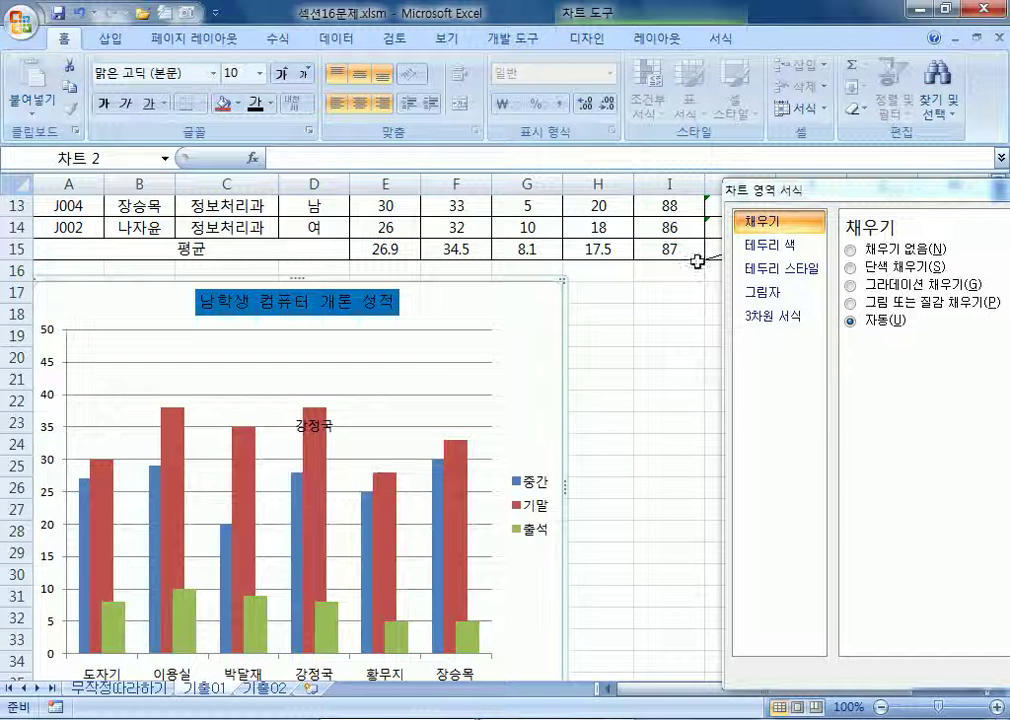
drag(838, 191, 736, 191)
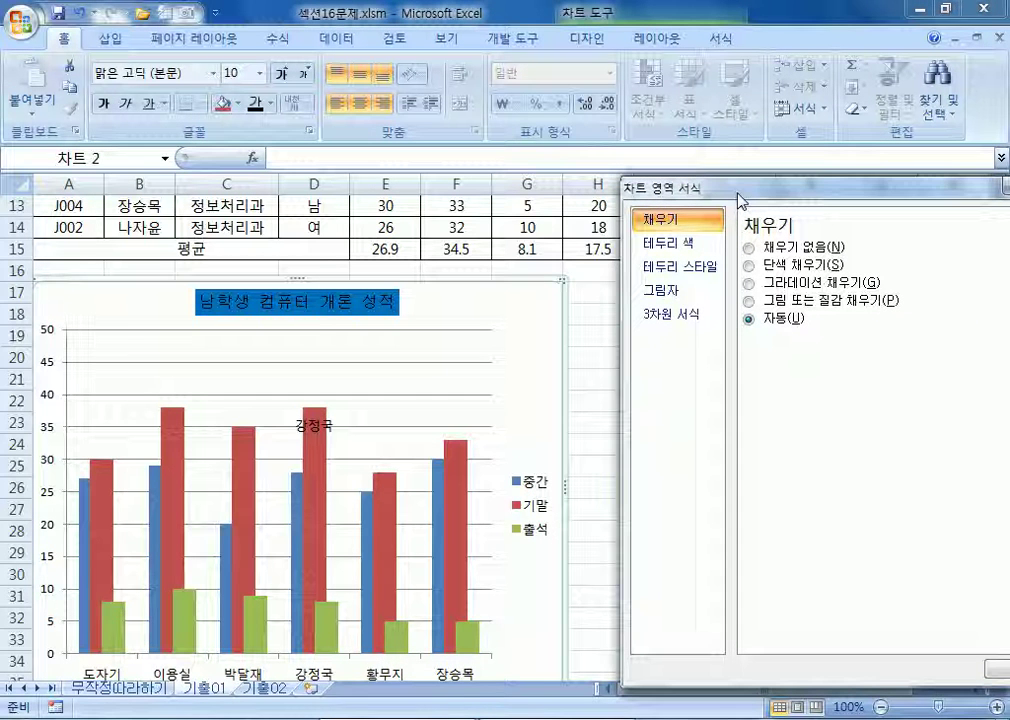
click(310, 301)
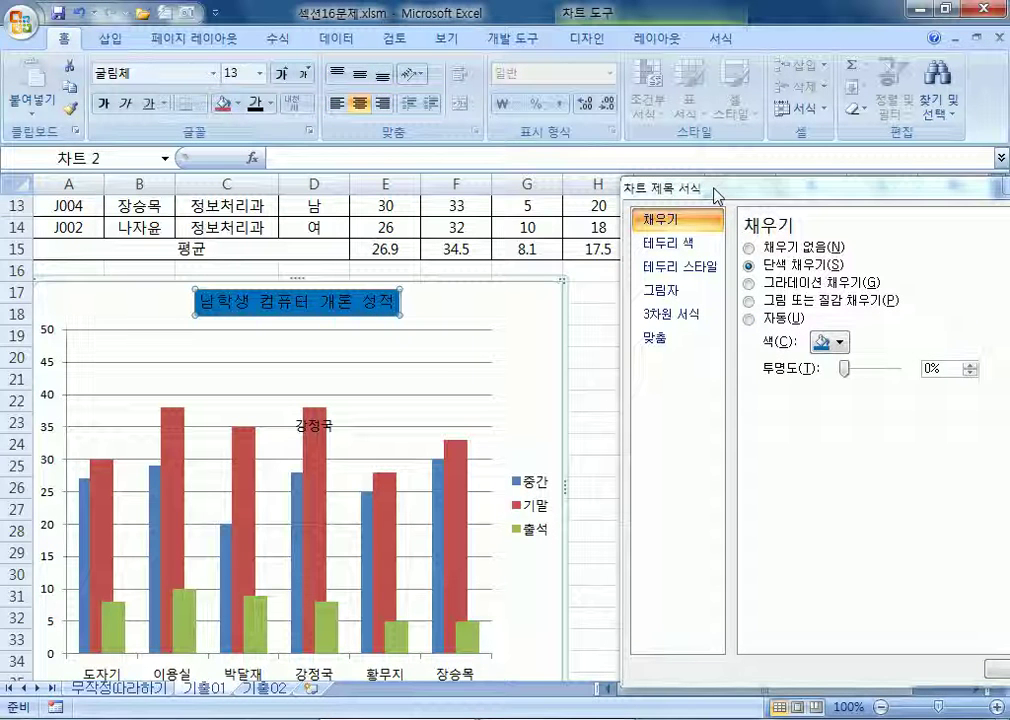
click(517, 481)
scroll(428, 383, down, 2)
click(462, 379)
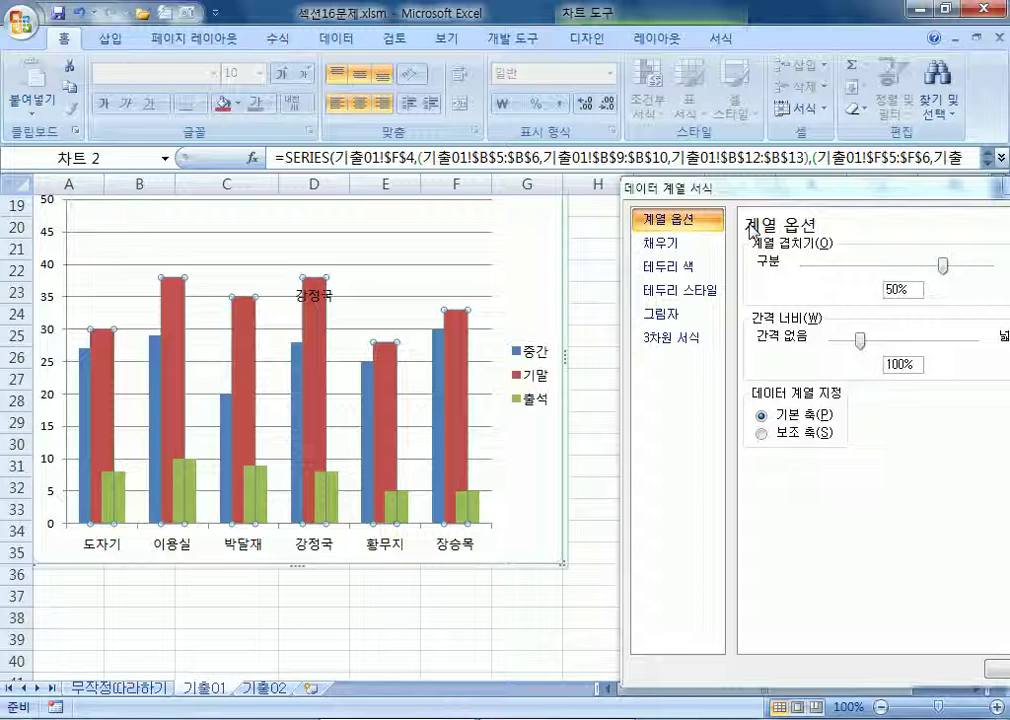
Select the vertical value axis and the horizontal category axis alternately to compare their axis options
scroll(584, 437, up, 2)
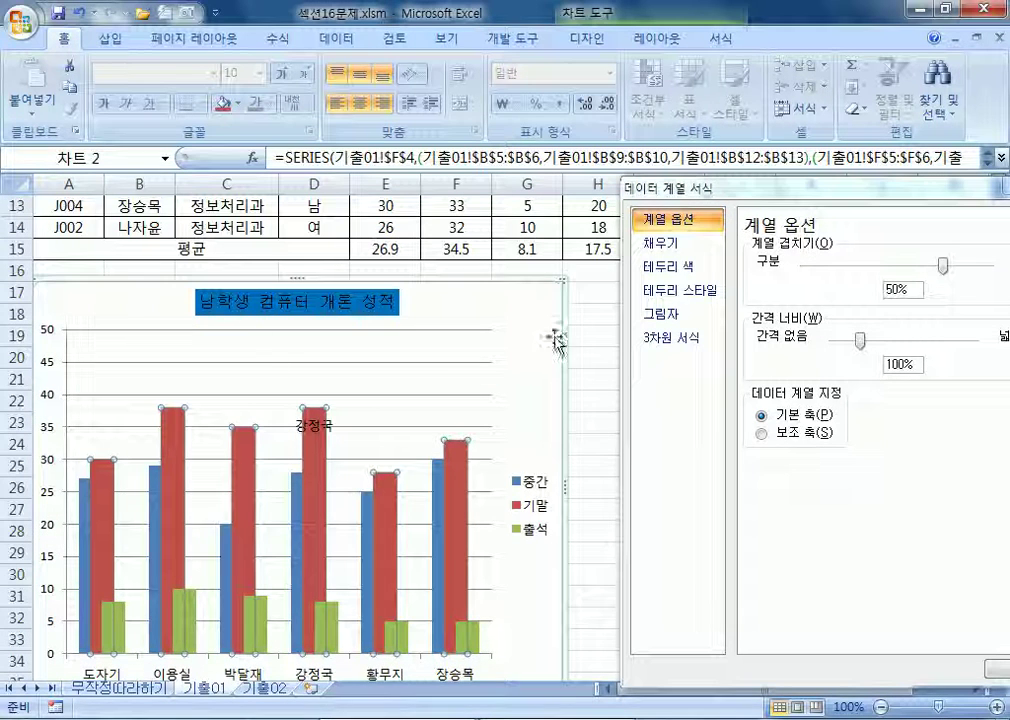
click(60, 370)
scroll(305, 385, down, 2)
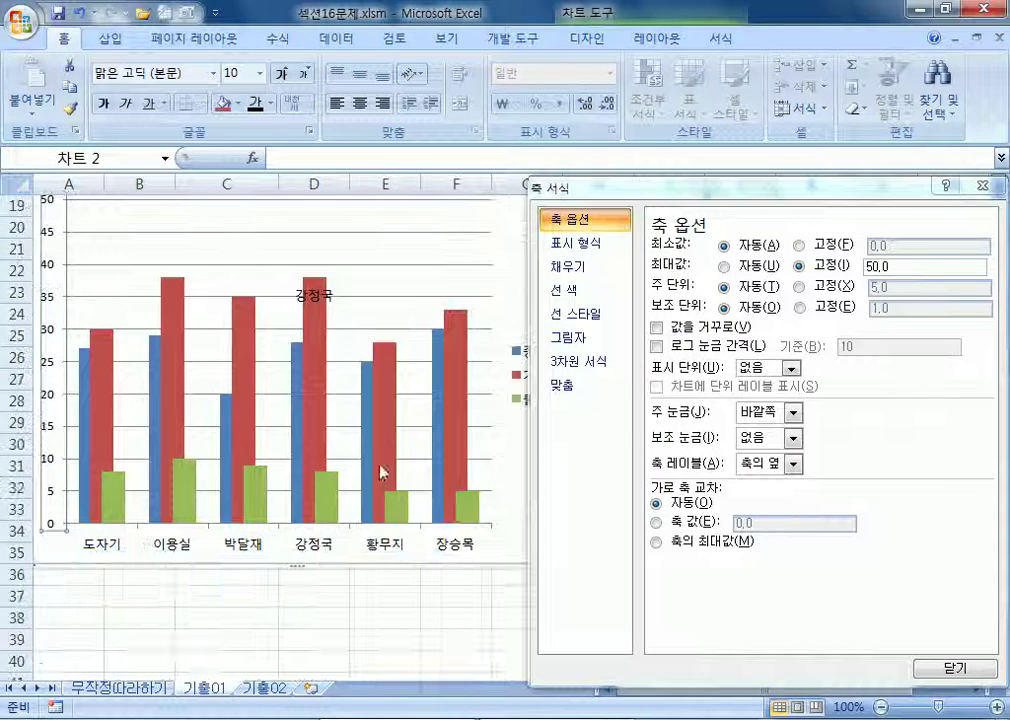
click(401, 549)
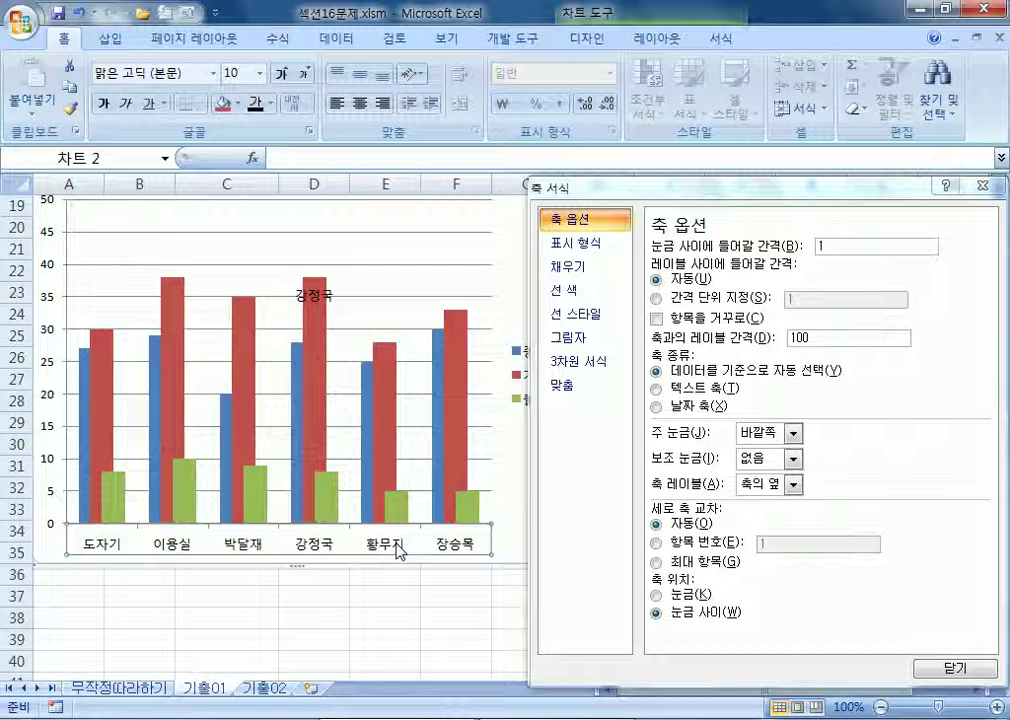
click(52, 335)
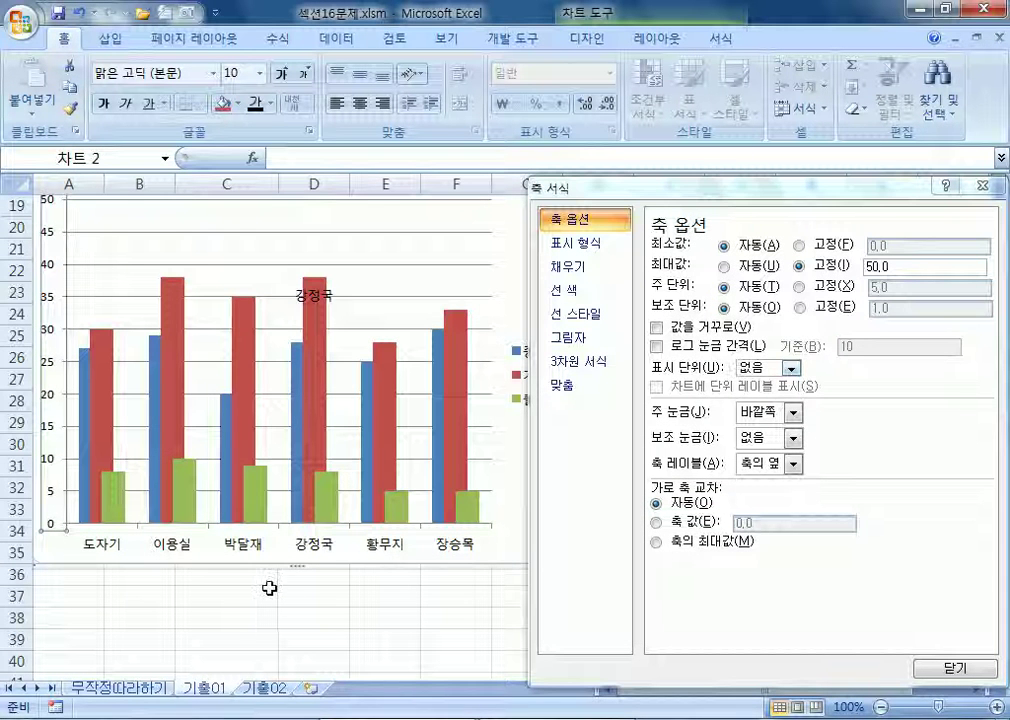
click(420, 548)
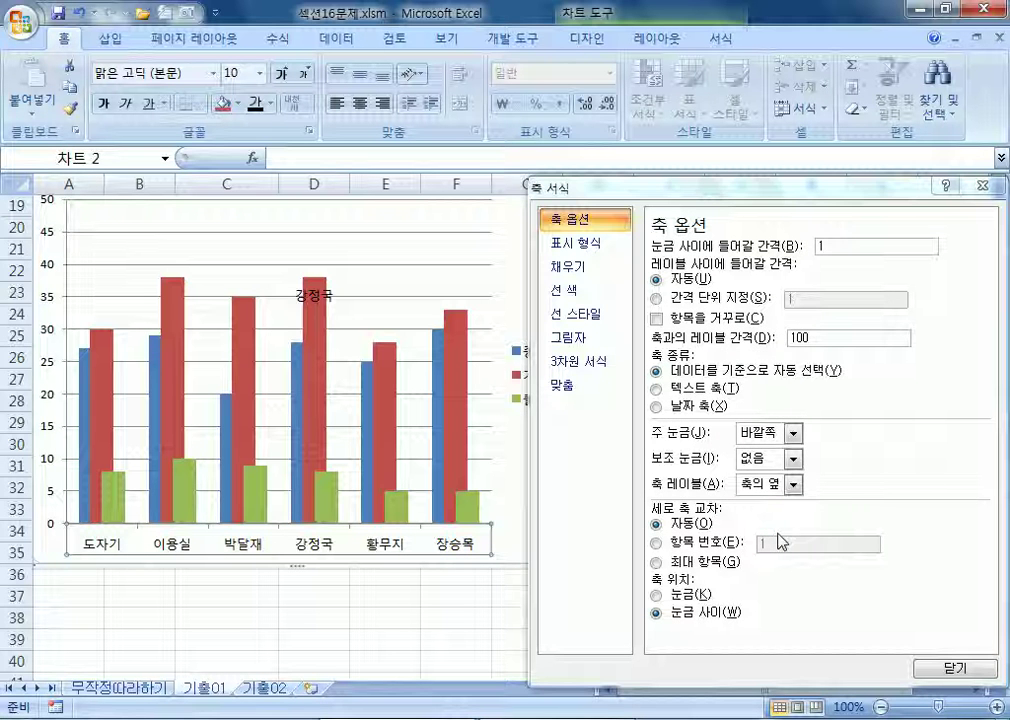
Give the chart's plot area a solid fill in the theme colour 흰색, 배경 1, 25% 더 어둡게
drag(613, 192, 724, 174)
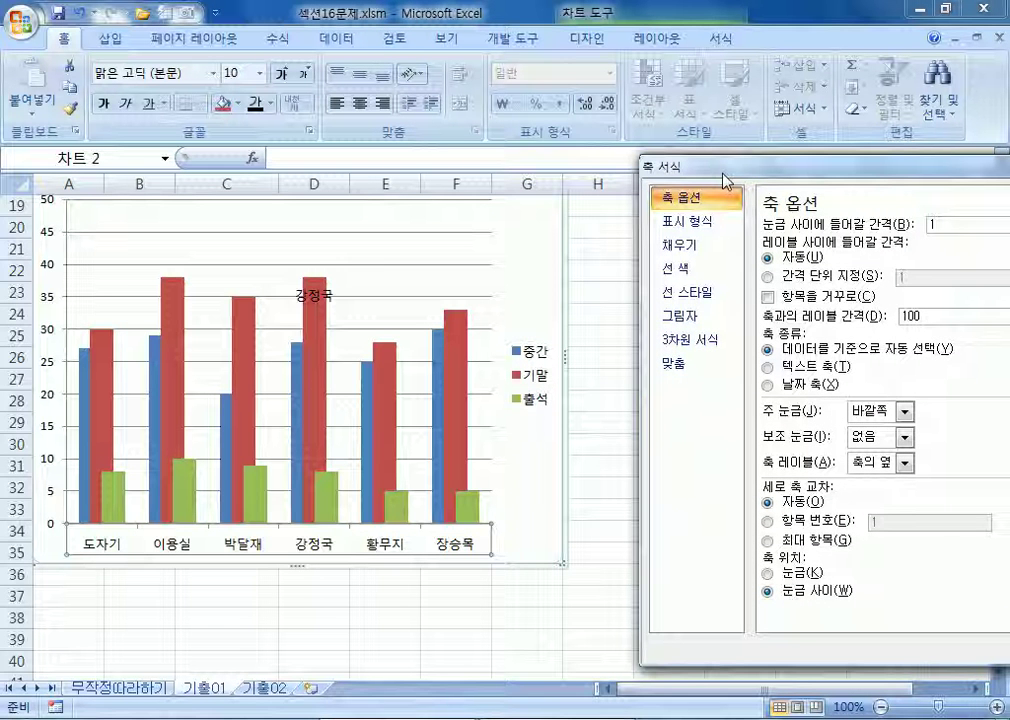
click(268, 282)
scroll(380, 350, up, 1)
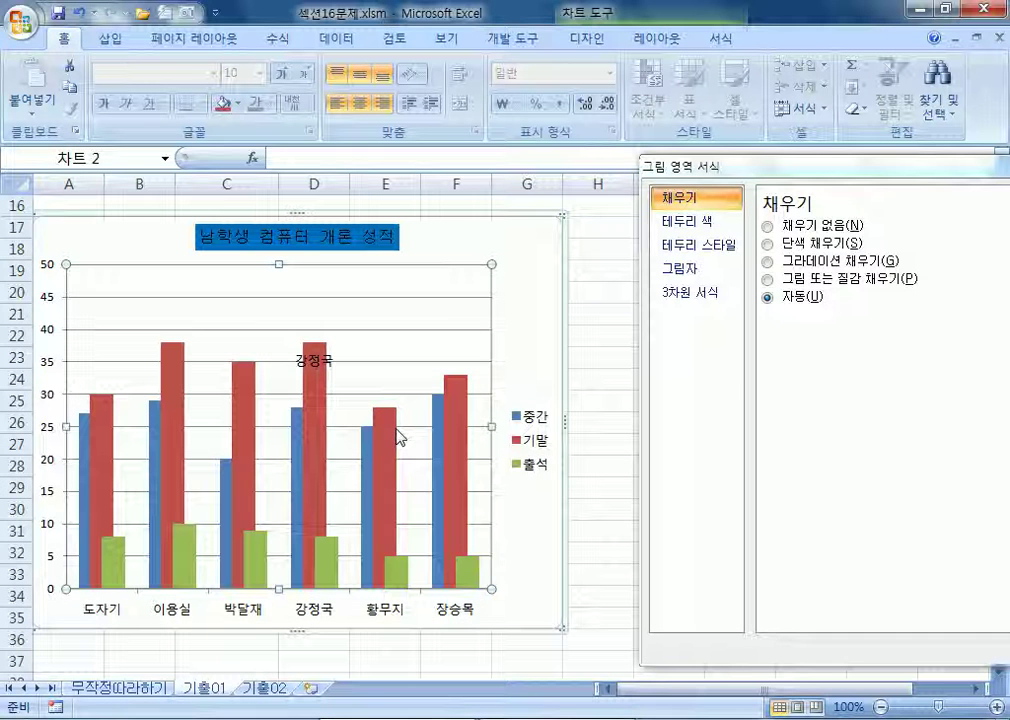
mouse_move(398, 437)
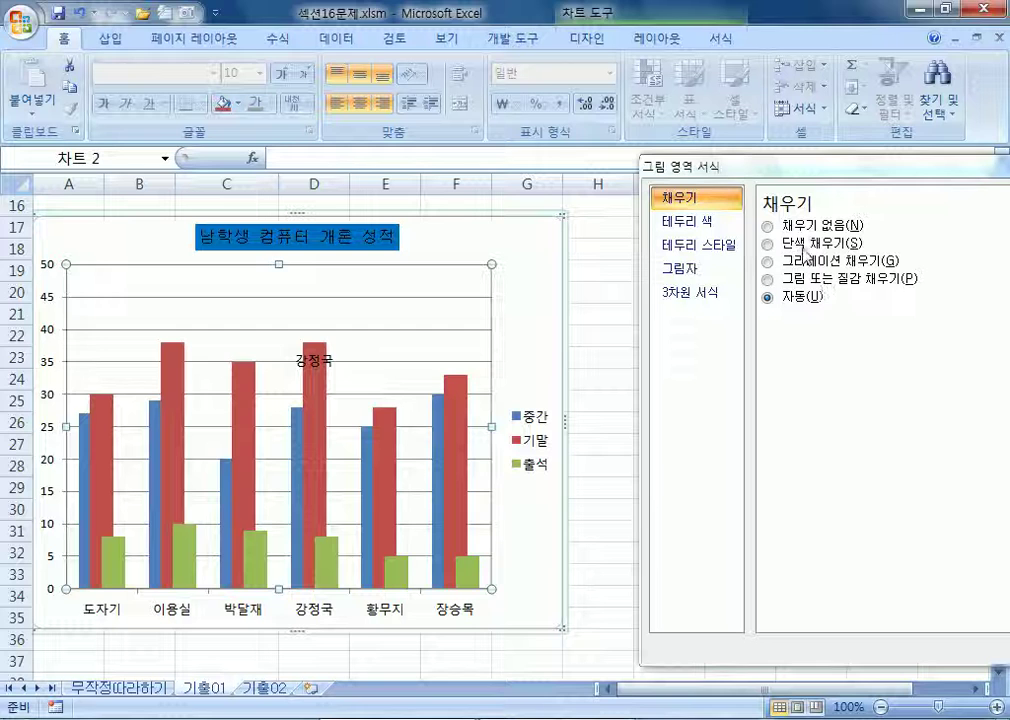
click(798, 243)
drag(797, 178, 722, 119)
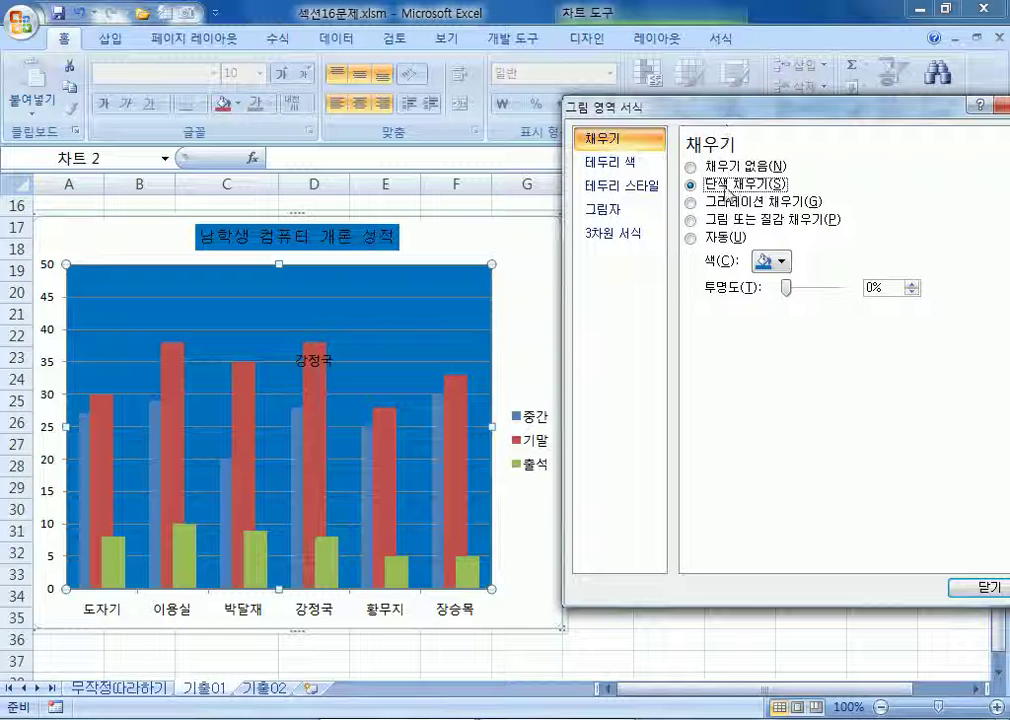
click(780, 263)
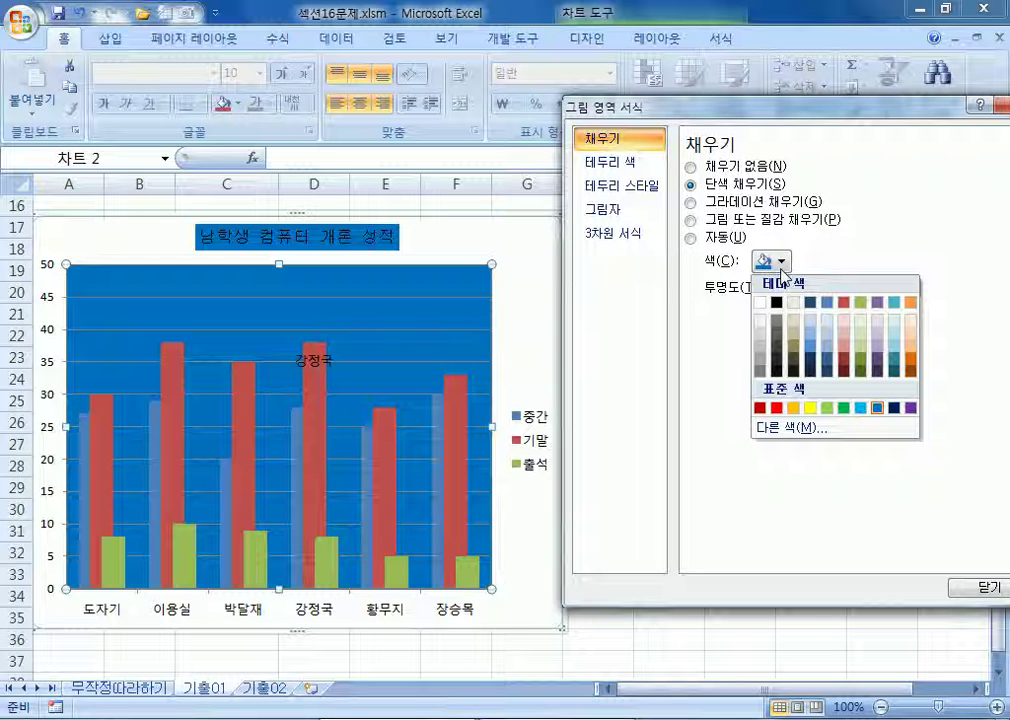
click(766, 352)
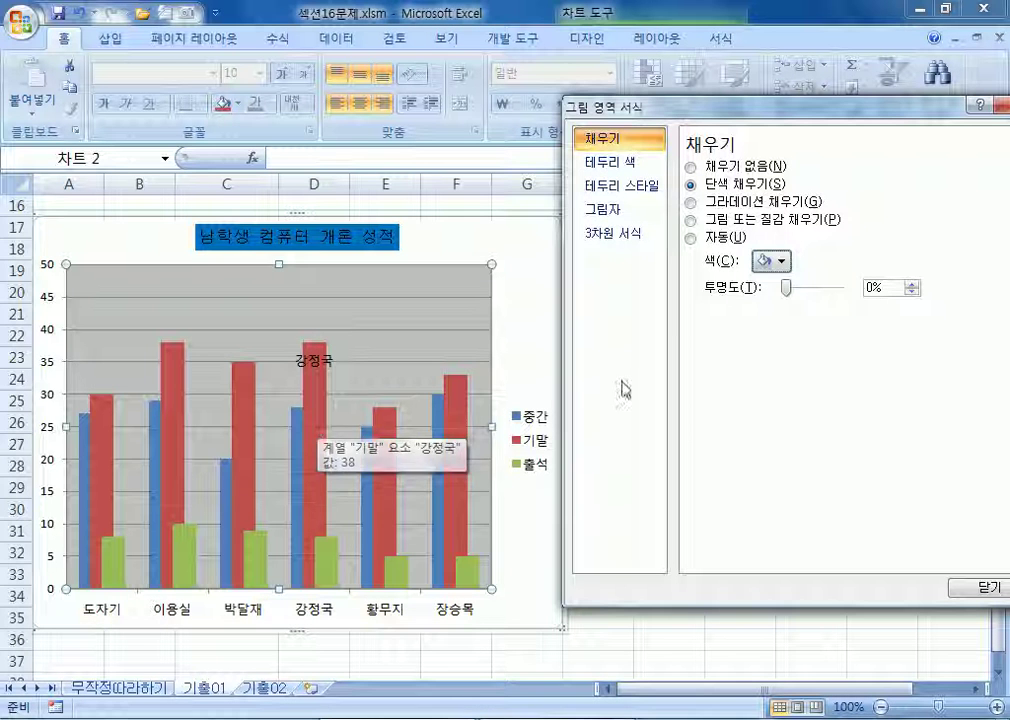
click(783, 262)
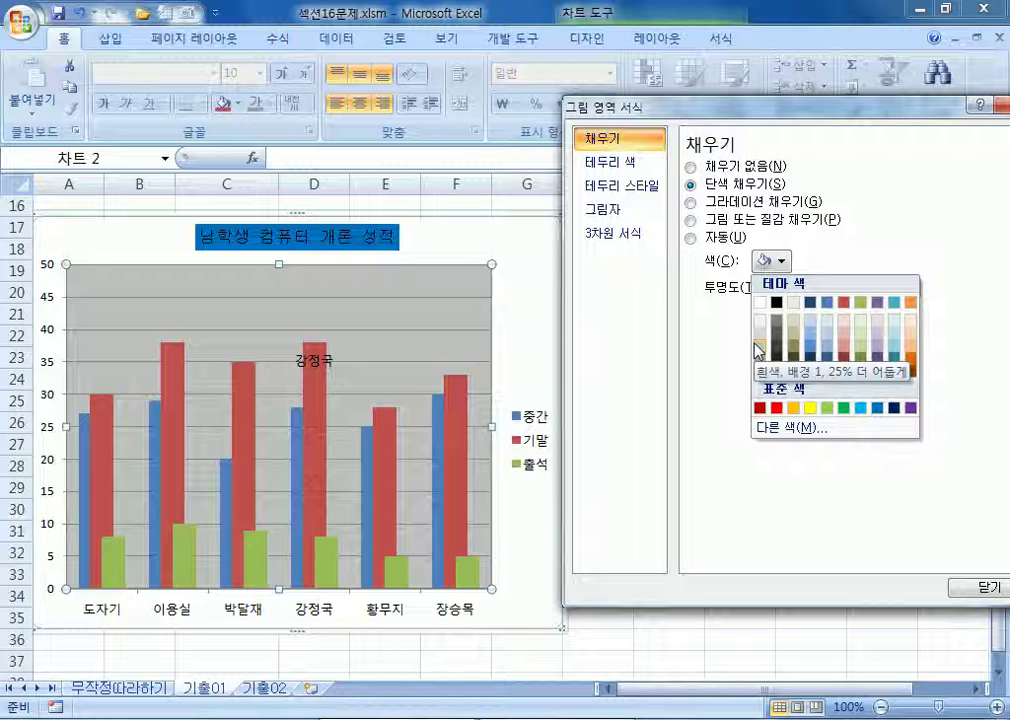
click(757, 349)
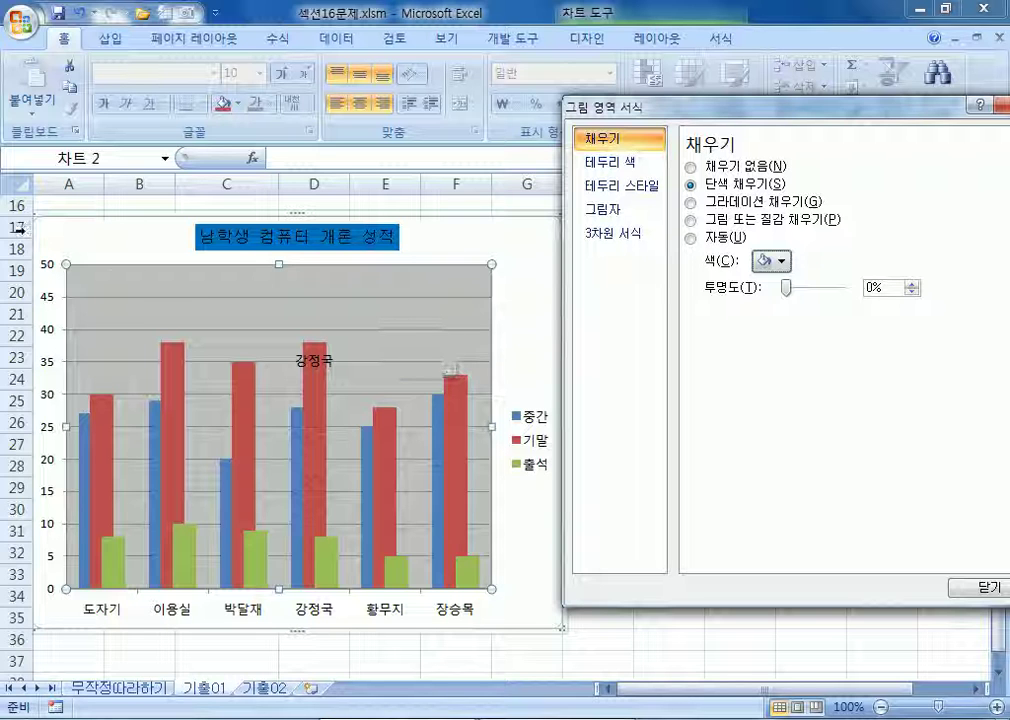
Select the chart area and close its formatting dialog
click(57, 238)
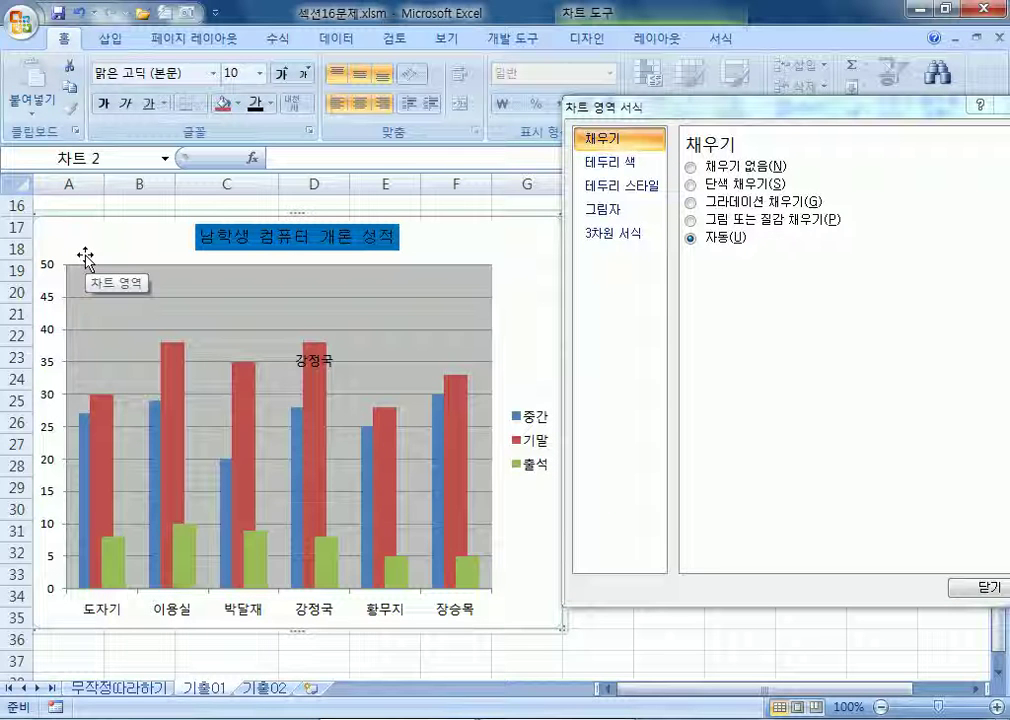
drag(942, 104, 867, 117)
click(958, 125)
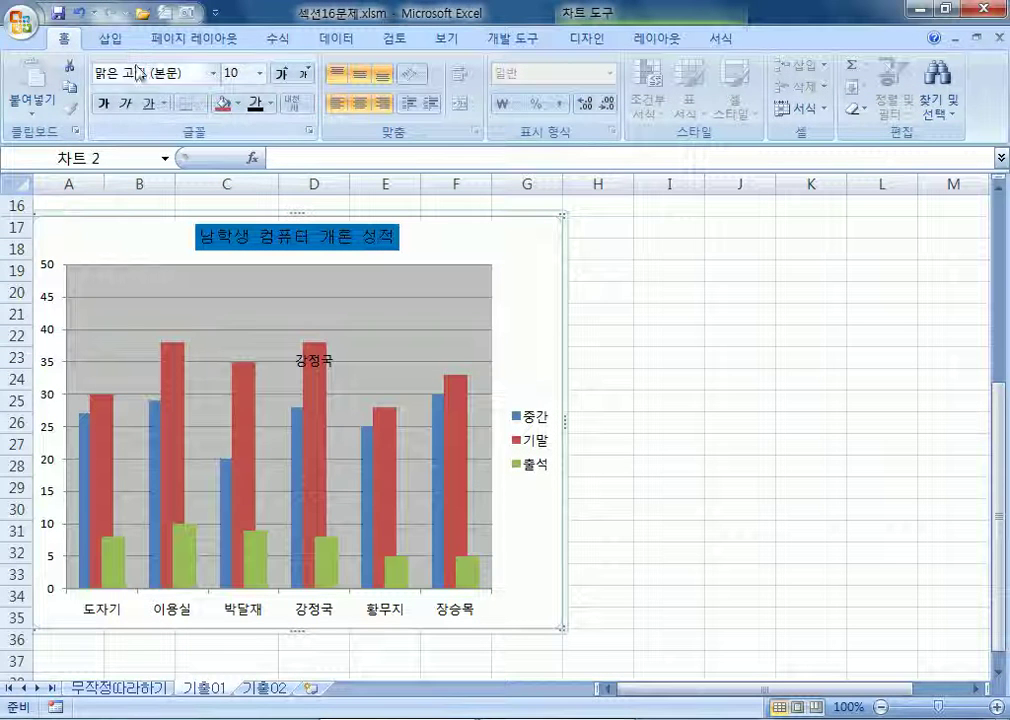
Draw an empty text box in the chart's upper-left corner beside the title, and deselect it
click(117, 45)
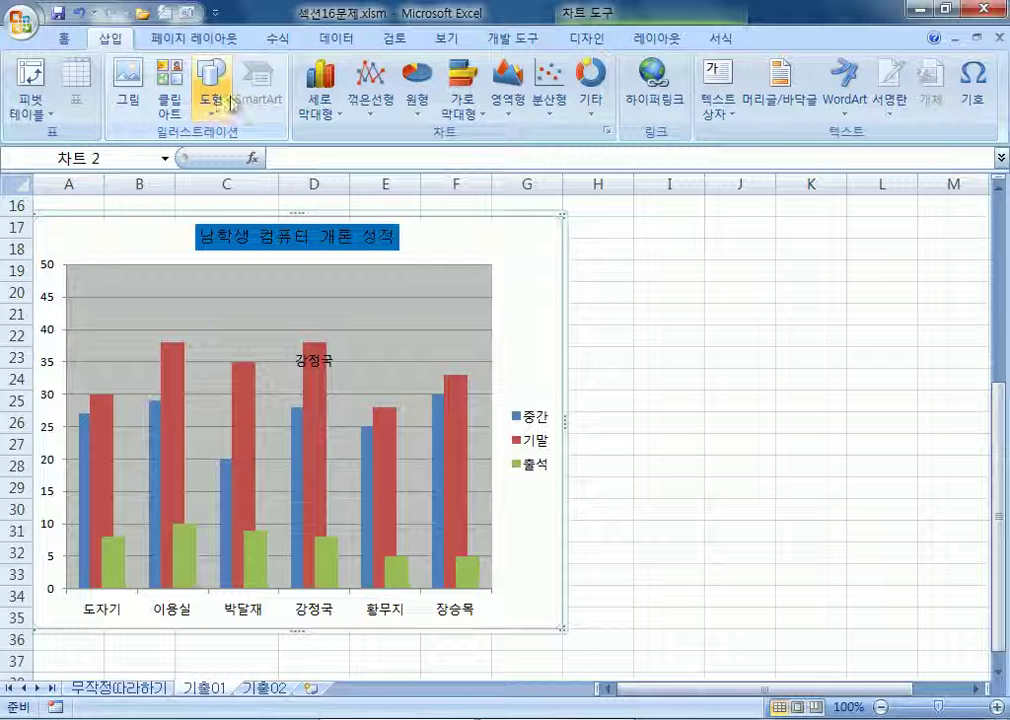
click(718, 80)
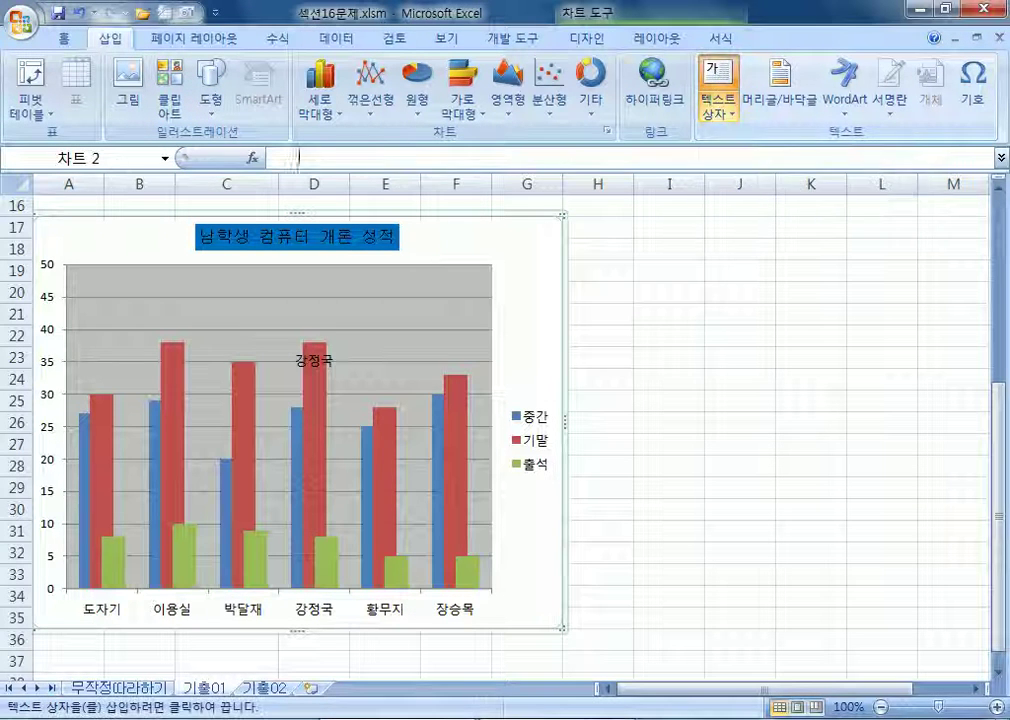
drag(44, 229, 118, 283)
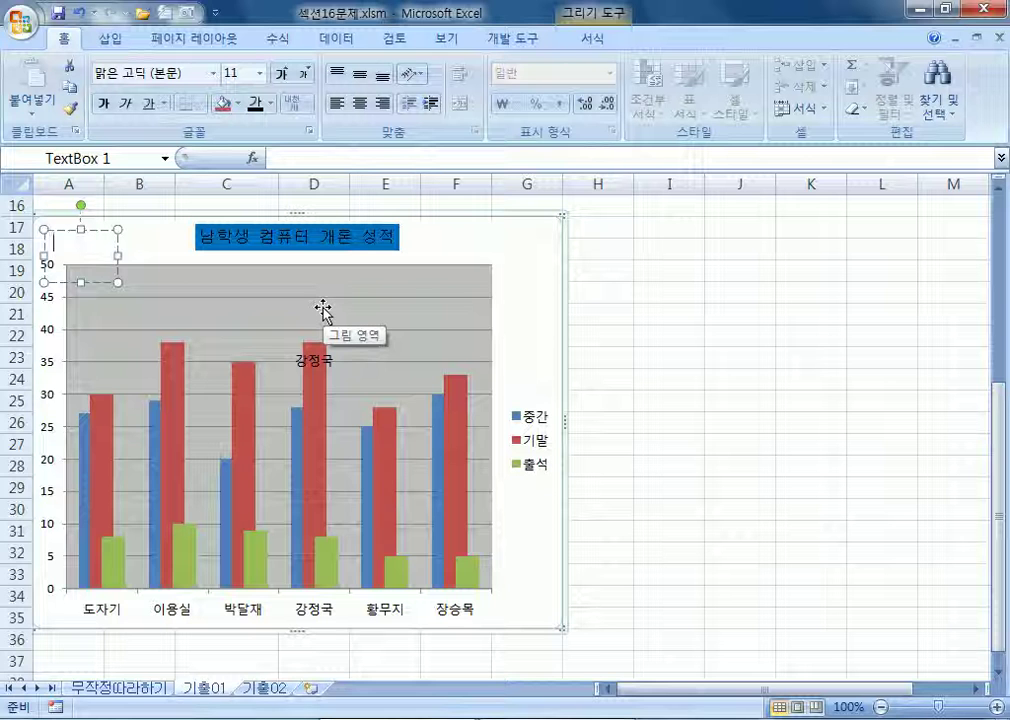
click(522, 250)
Draw a horizontal text box in the chart's upper-right area above the legend
click(107, 40)
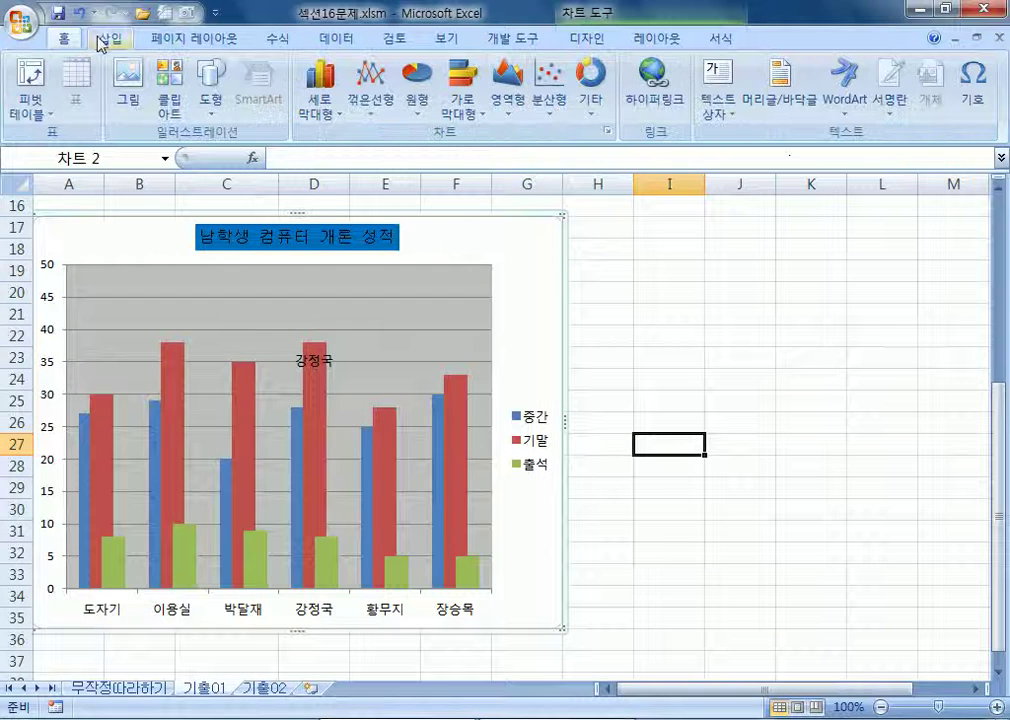
click(717, 112)
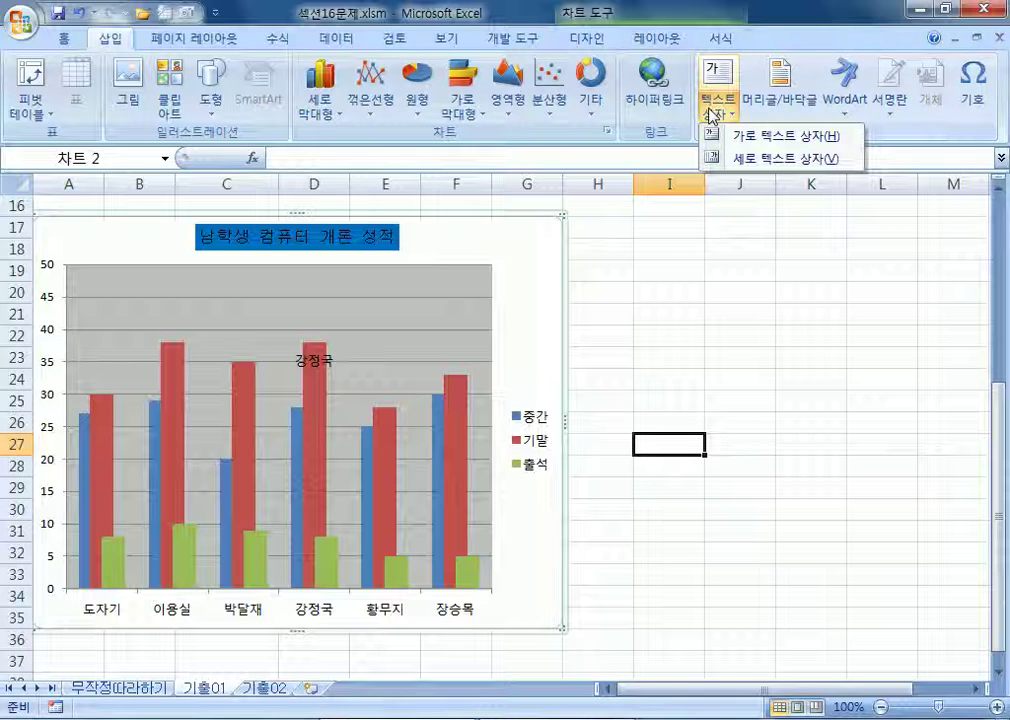
click(745, 135)
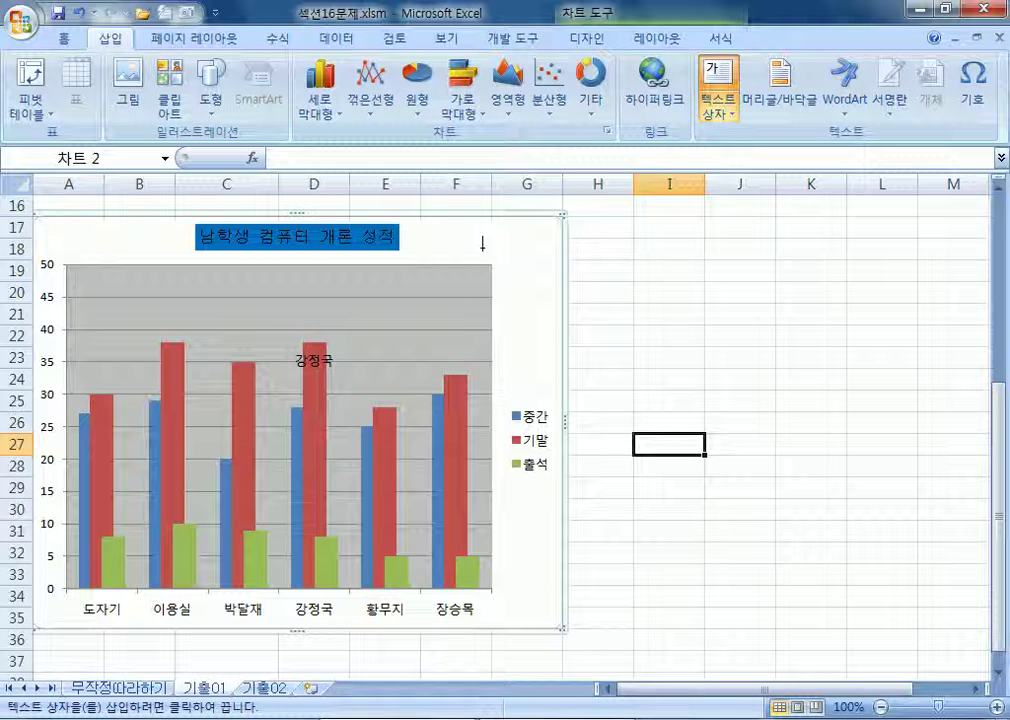
mouse_move(446, 240)
mouse_down()
mouse_move(525, 289)
mouse_move(554, 329)
mouse_up()
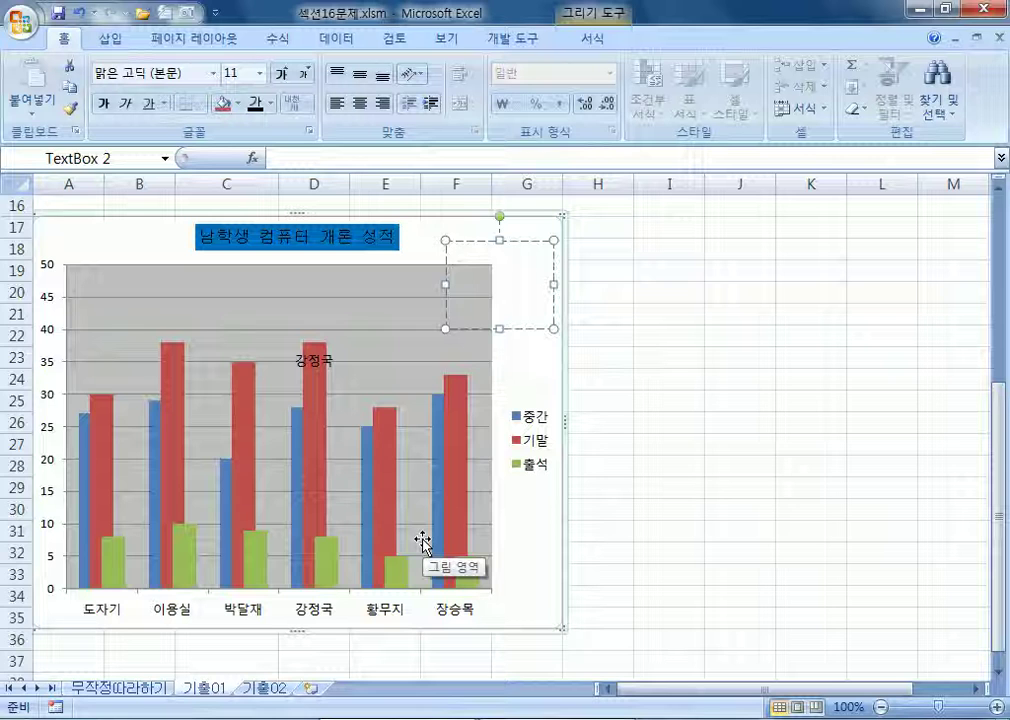
Enter 단위:점 in the text box in the chart's upper-right area
text(()
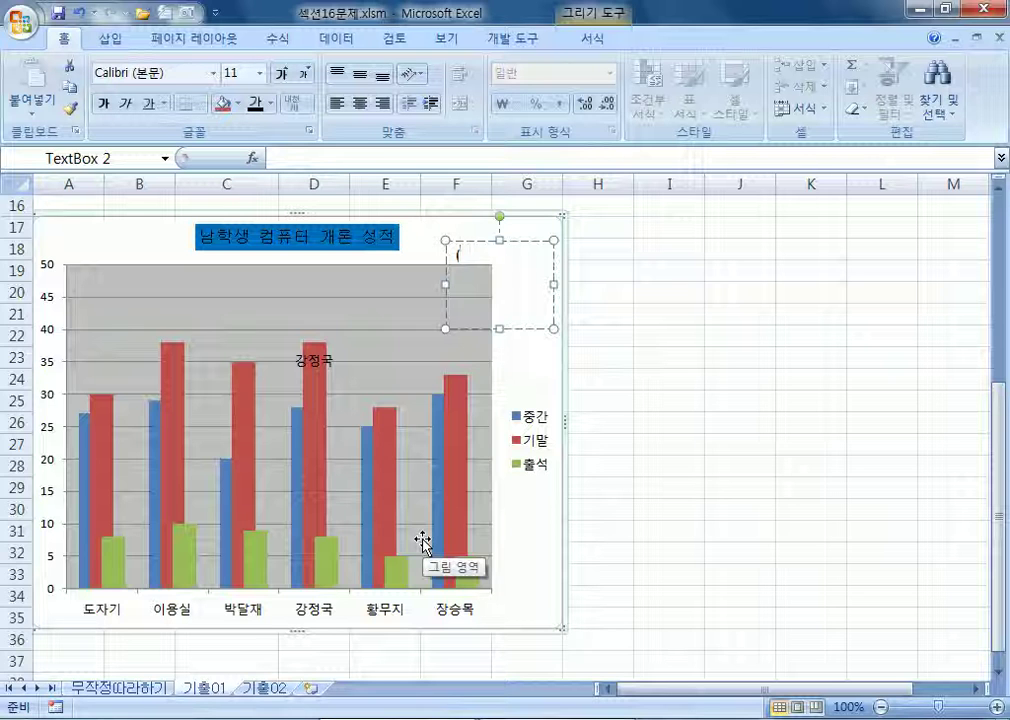
text(단위:)
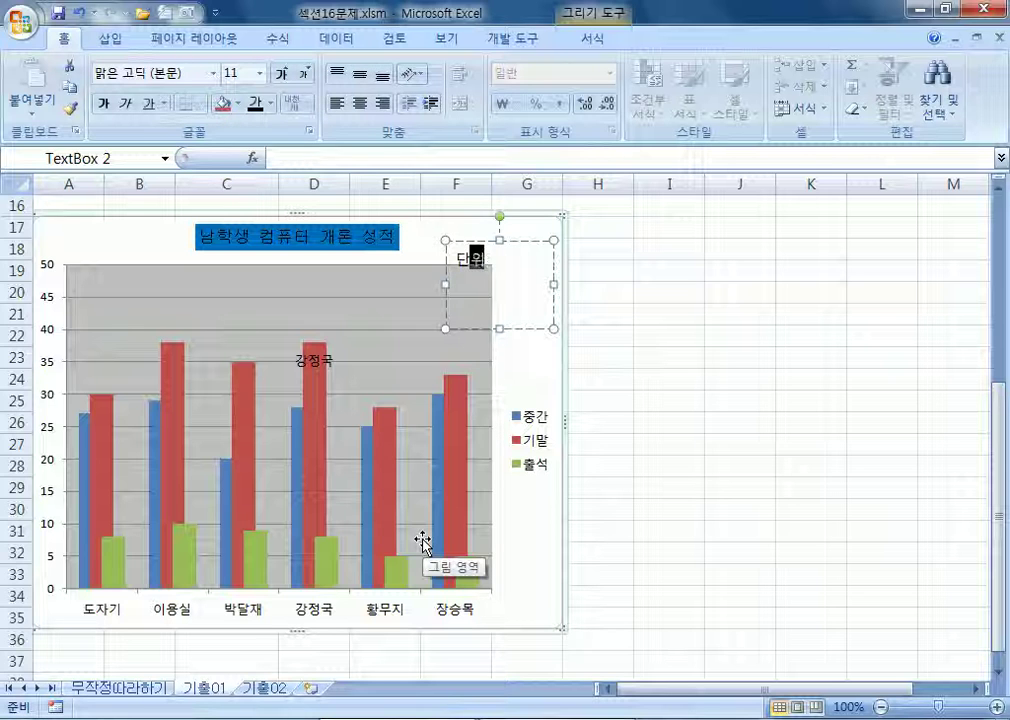
text(원)
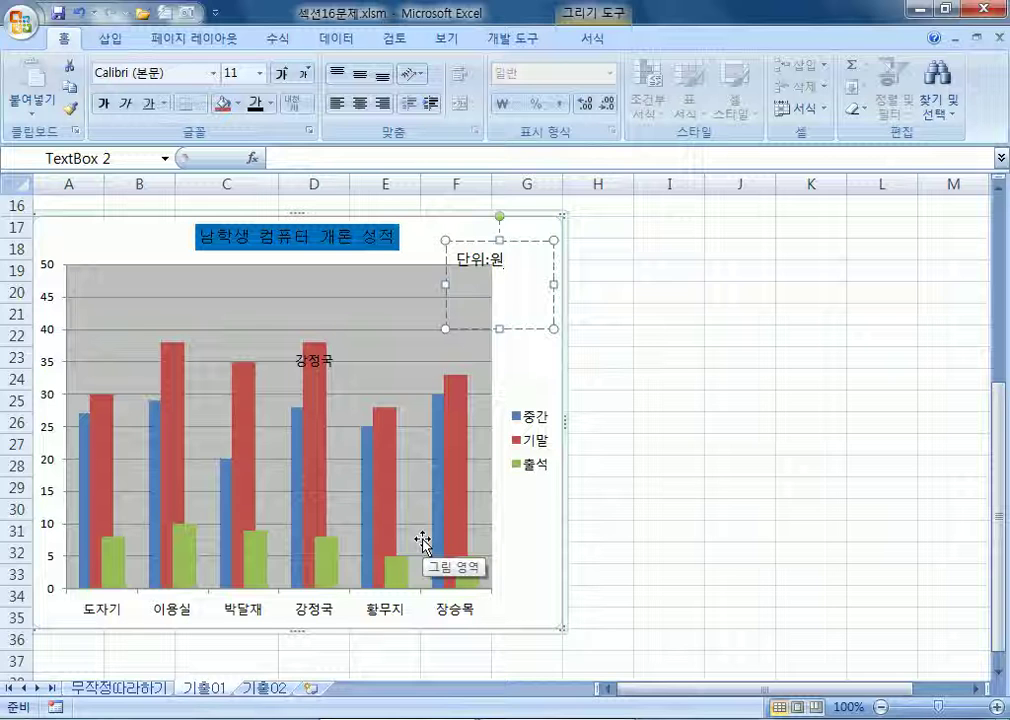
key(BackSpace)
key(BackSpace)
text(정)
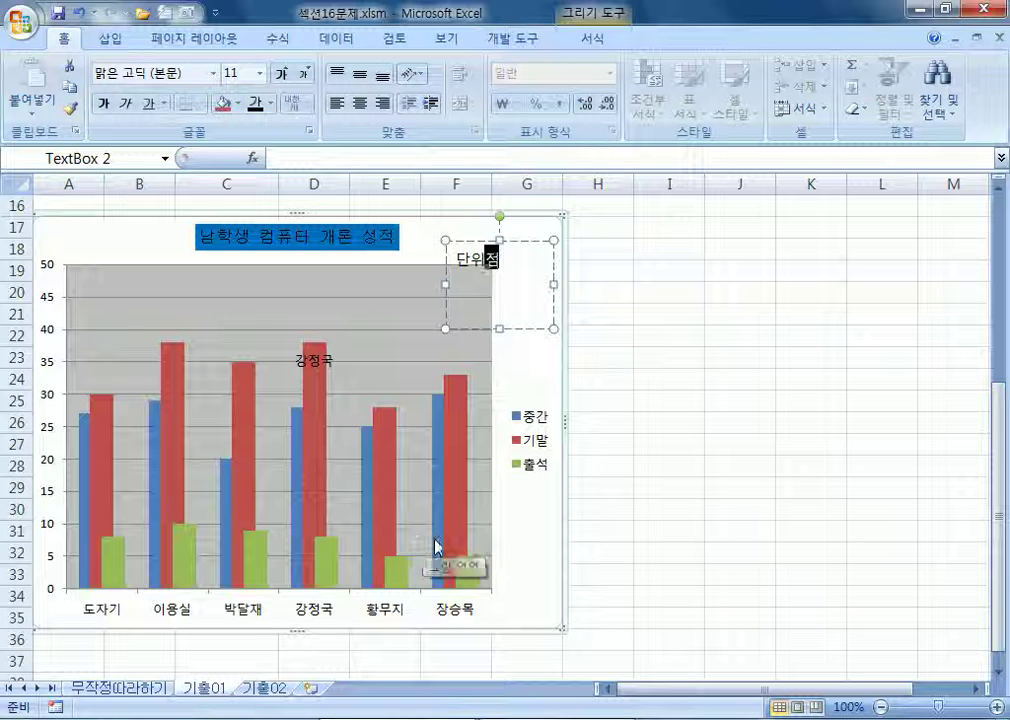
key(Left)
text(:)
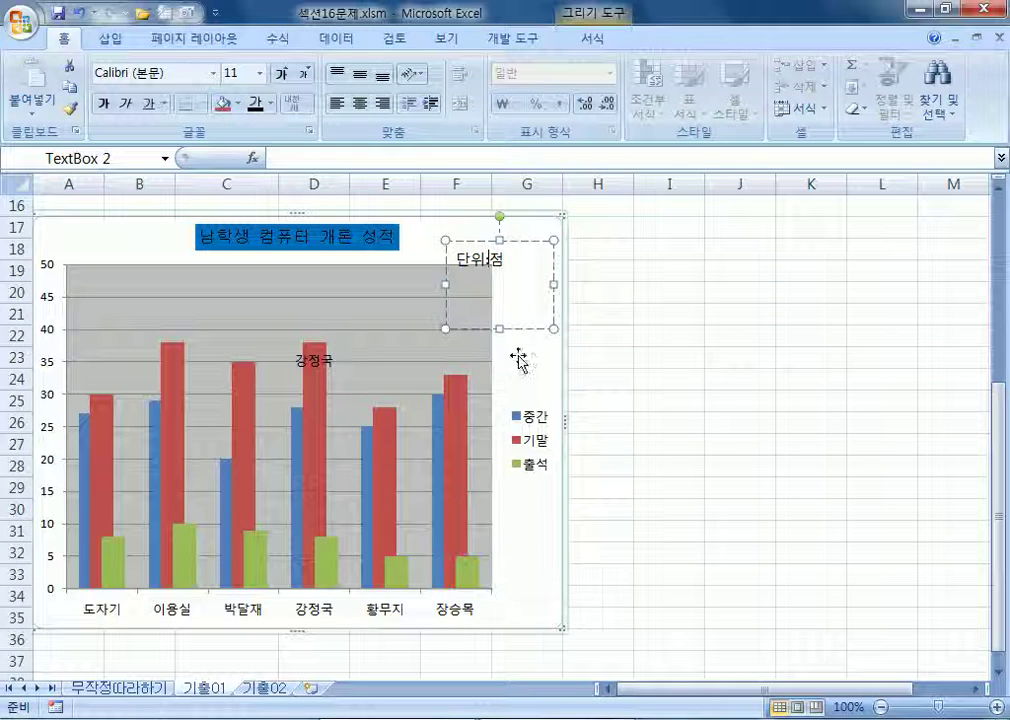
Give the 단위:점 text box a solid black outline
click(534, 330)
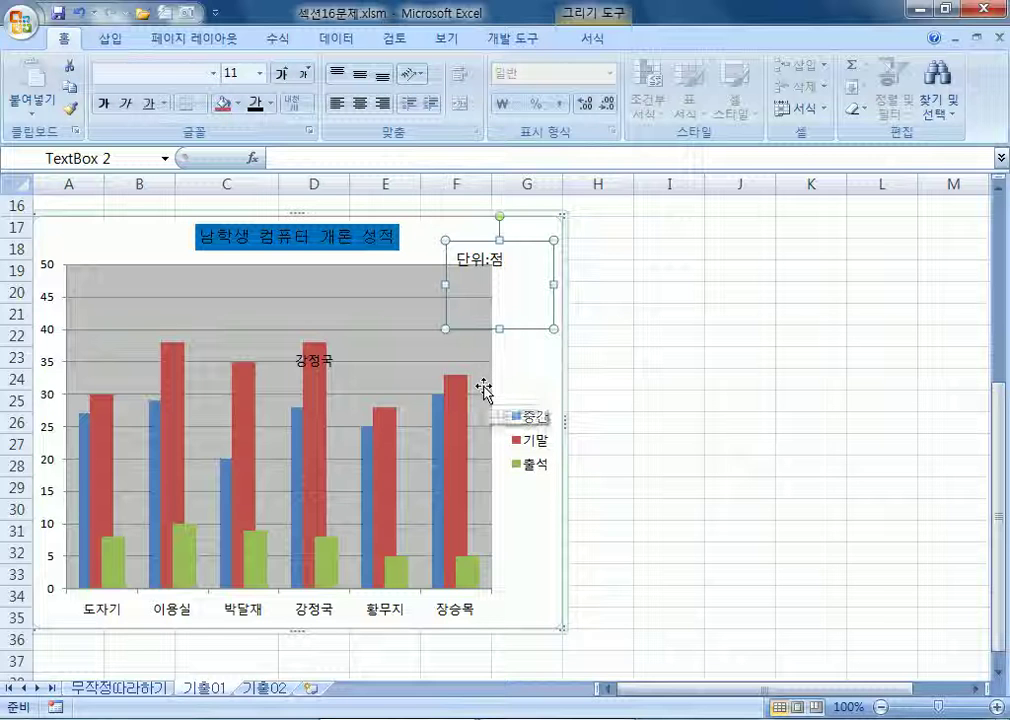
key(ctrl+1)
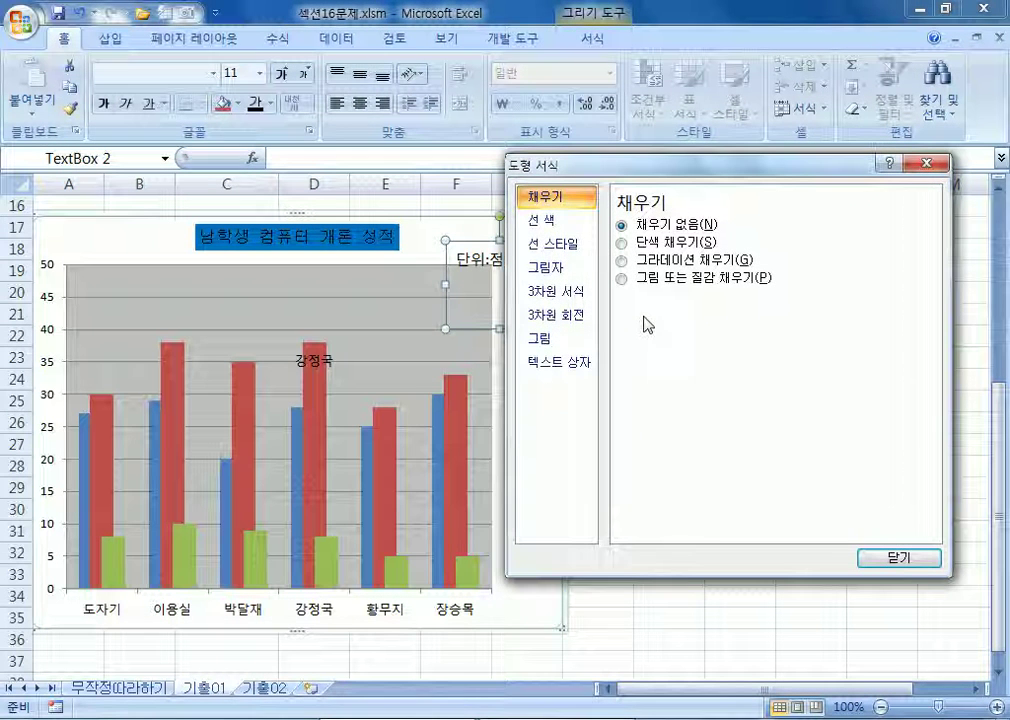
click(566, 223)
click(660, 243)
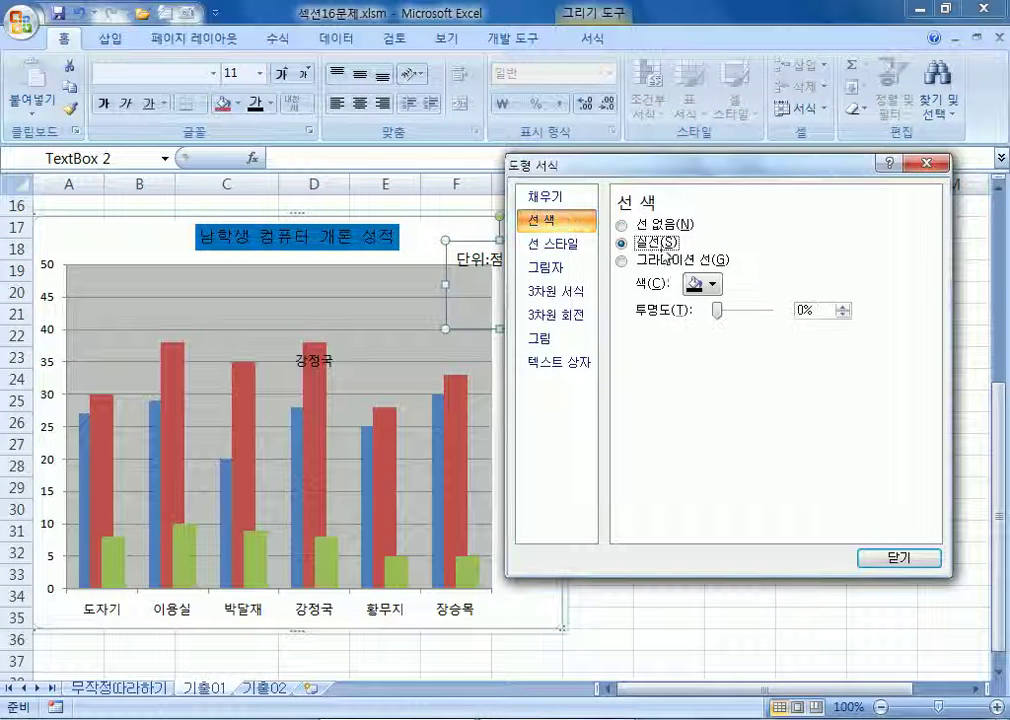
click(720, 287)
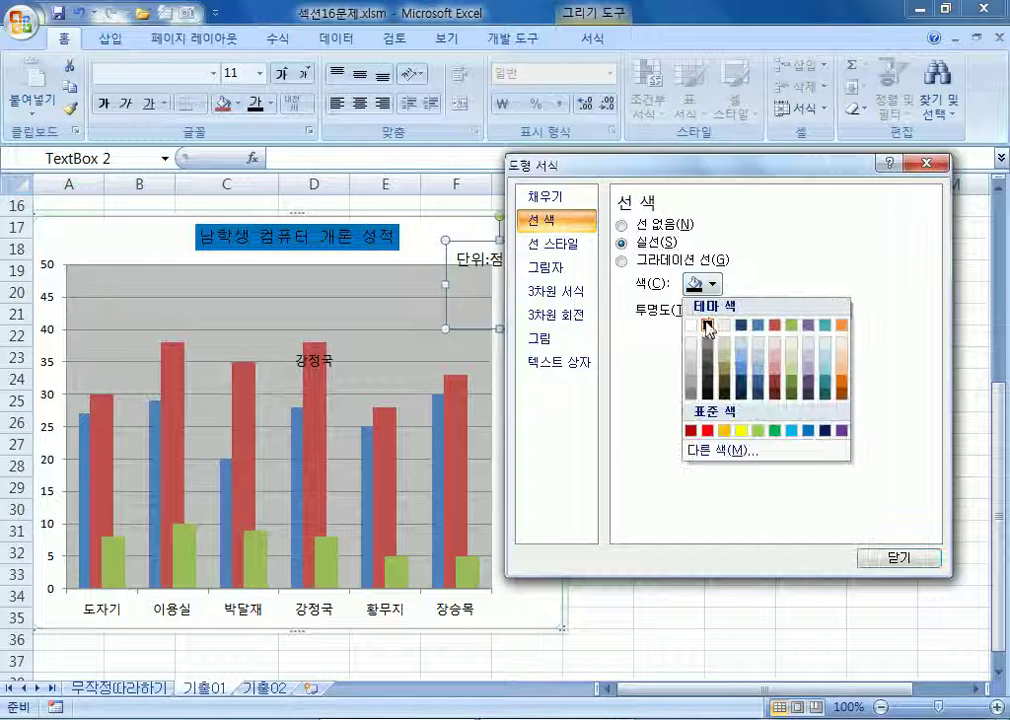
drag(714, 172, 775, 150)
Reselect the 단위:점 text box and turn on 도형을 텍스트 크기에 맞춤, applying it again after enlarging the box
click(548, 336)
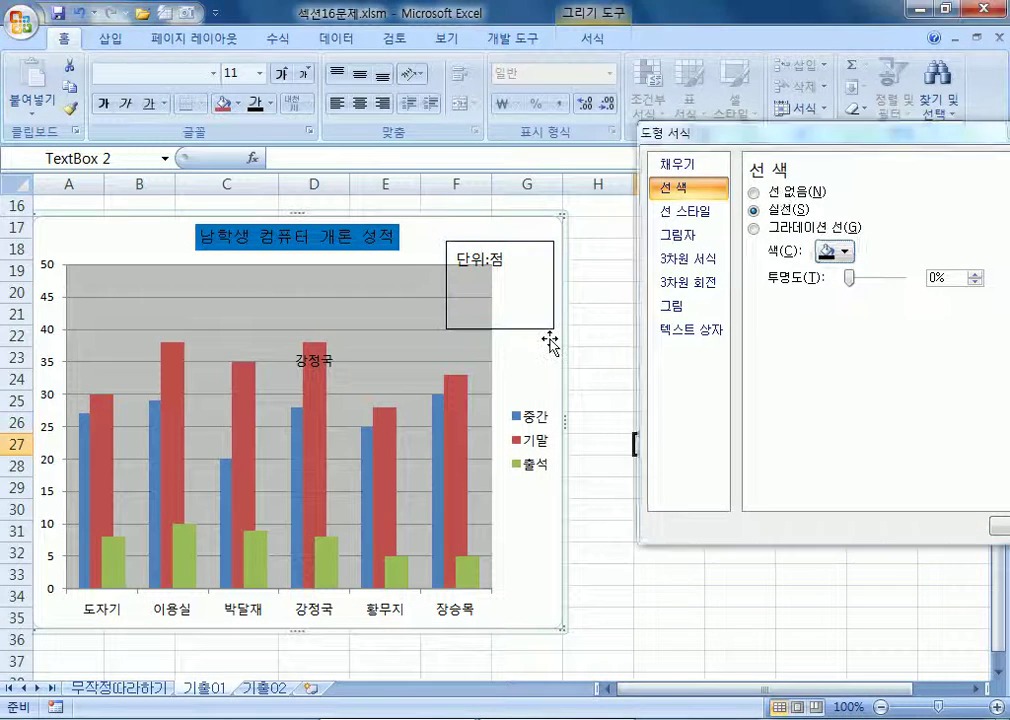
click(549, 330)
click(558, 335)
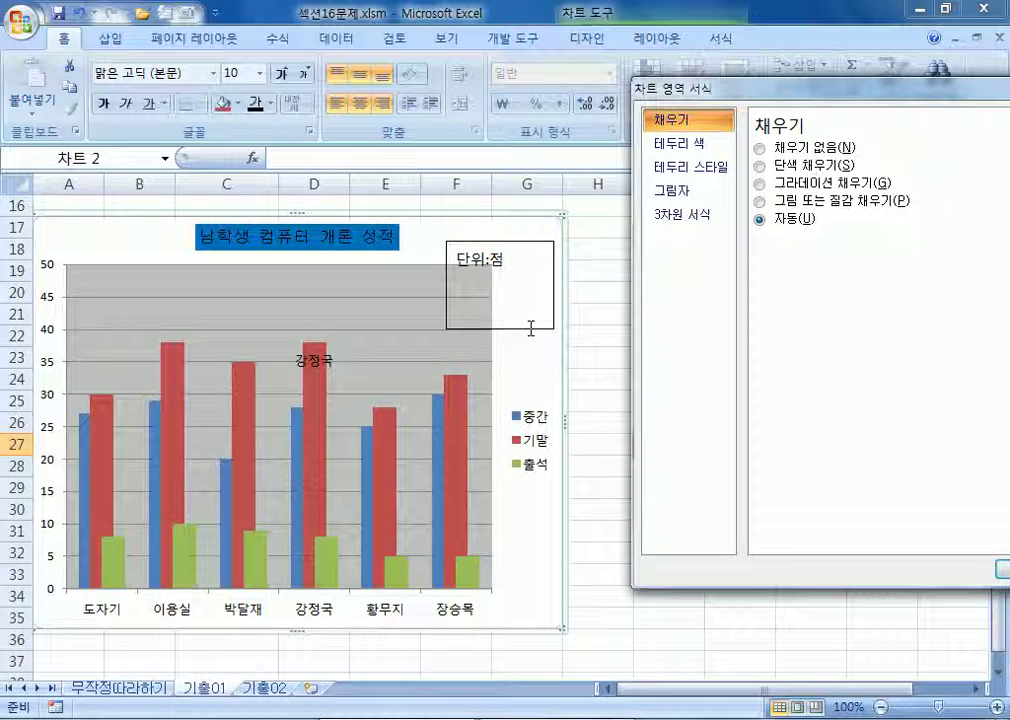
click(534, 328)
click(541, 320)
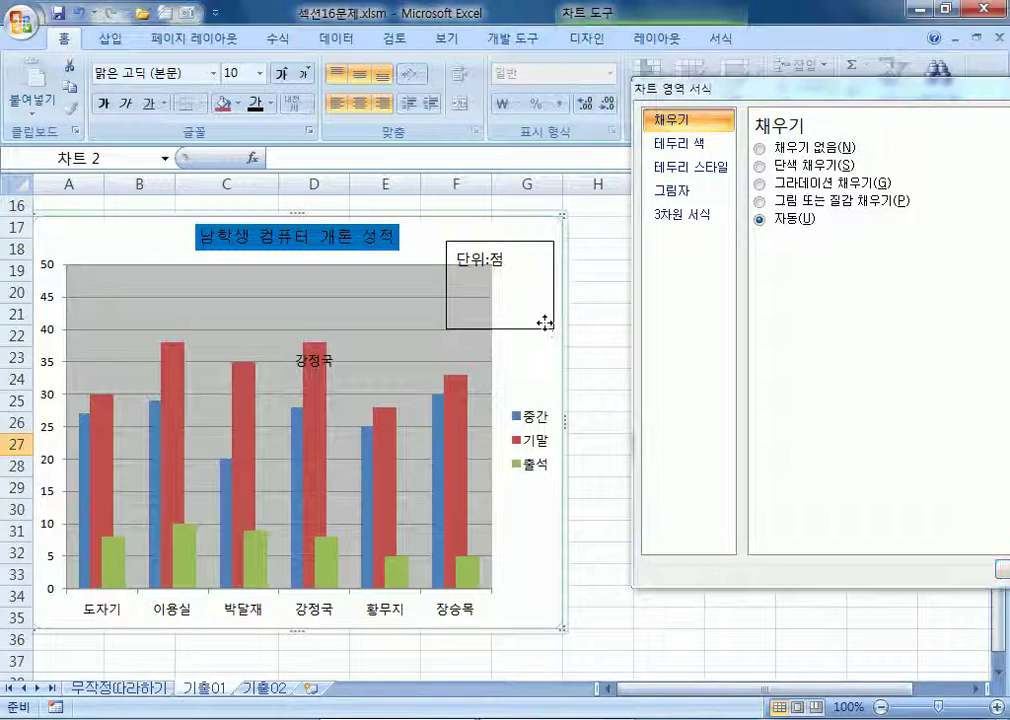
click(547, 310)
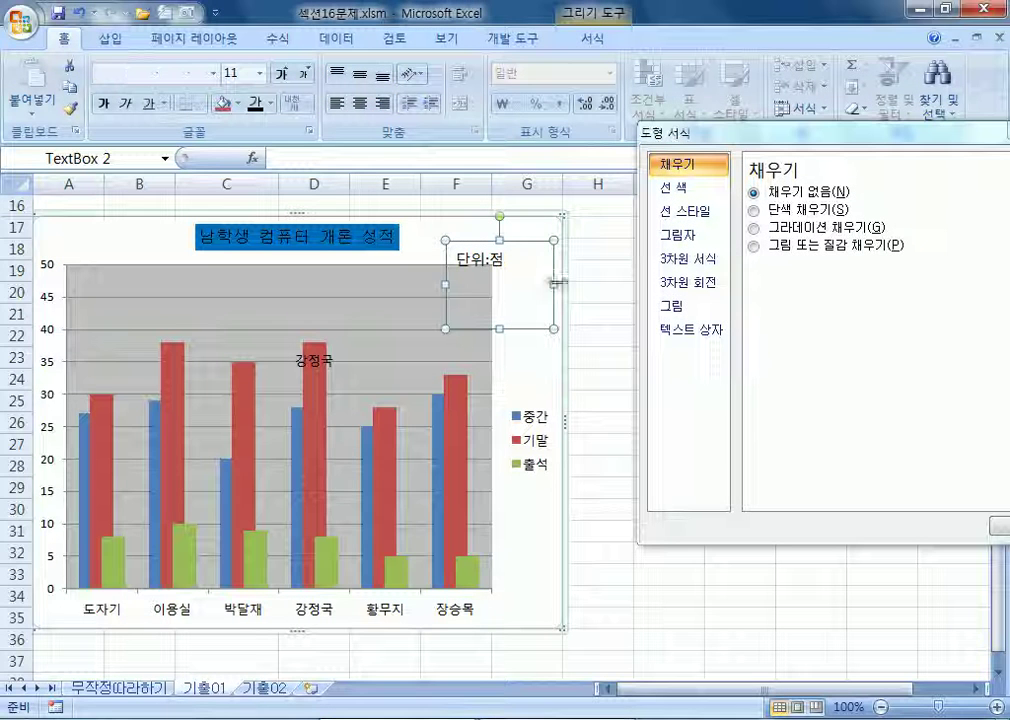
click(710, 336)
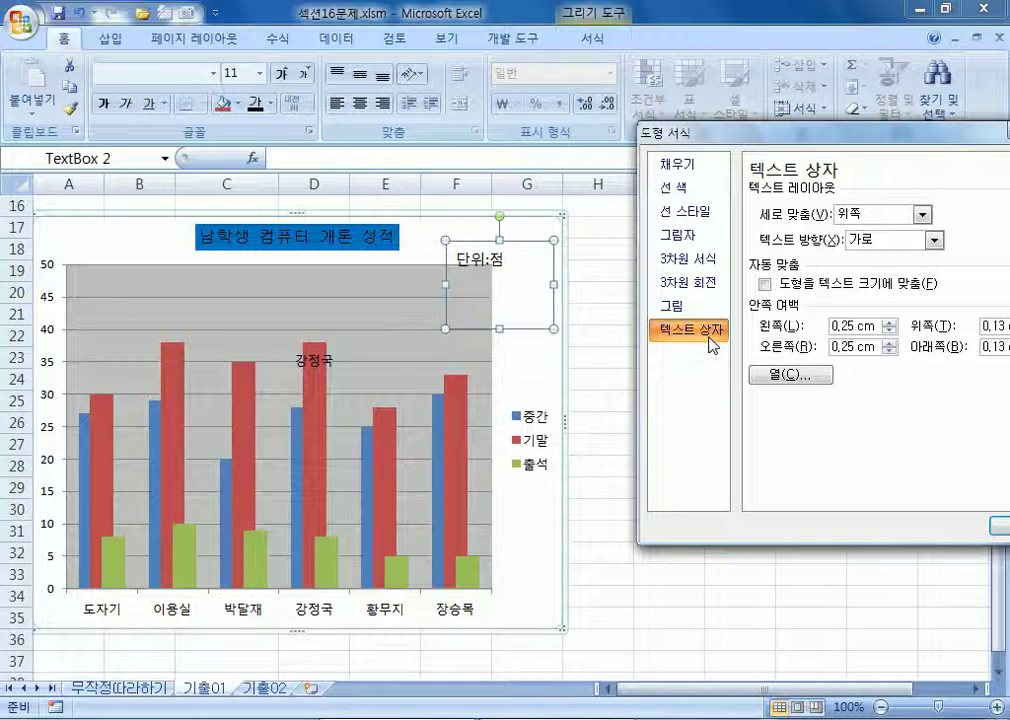
click(812, 286)
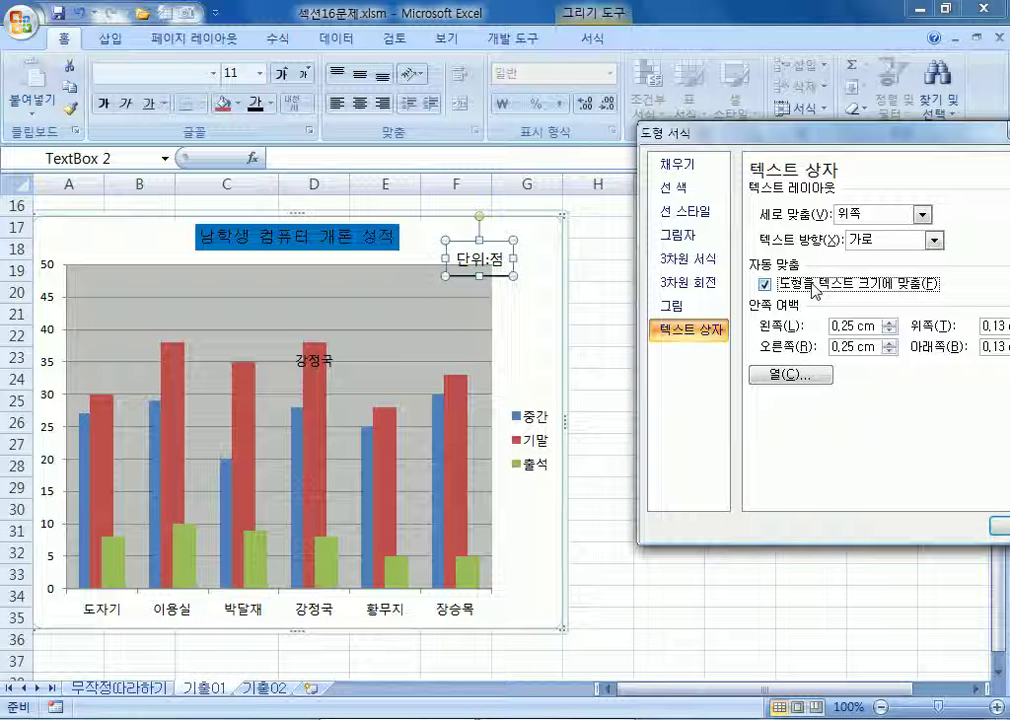
drag(512, 272, 532, 368)
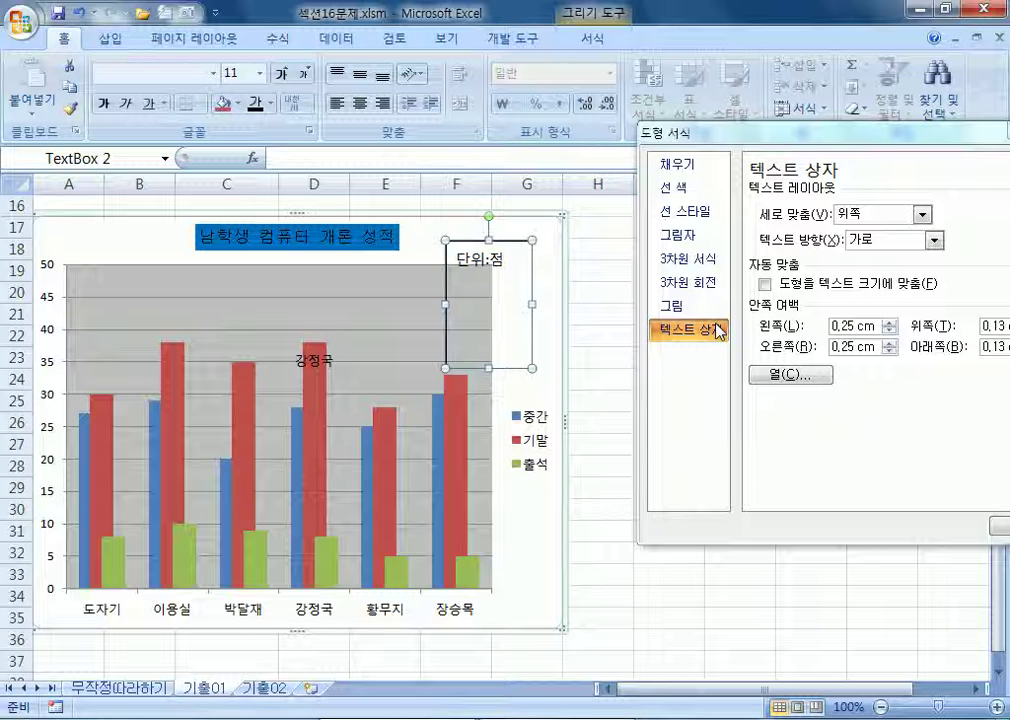
click(765, 285)
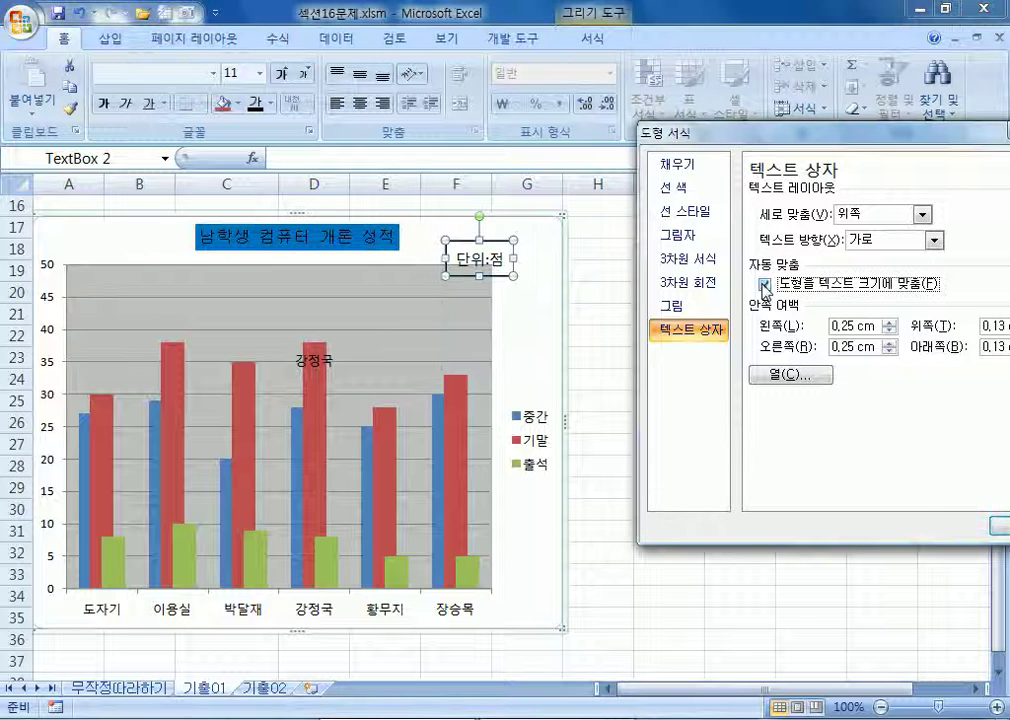
Move the 단위:점 text box to the chart's upper-left corner beside the title, and close the formatting dialog
drag(503, 276, 97, 256)
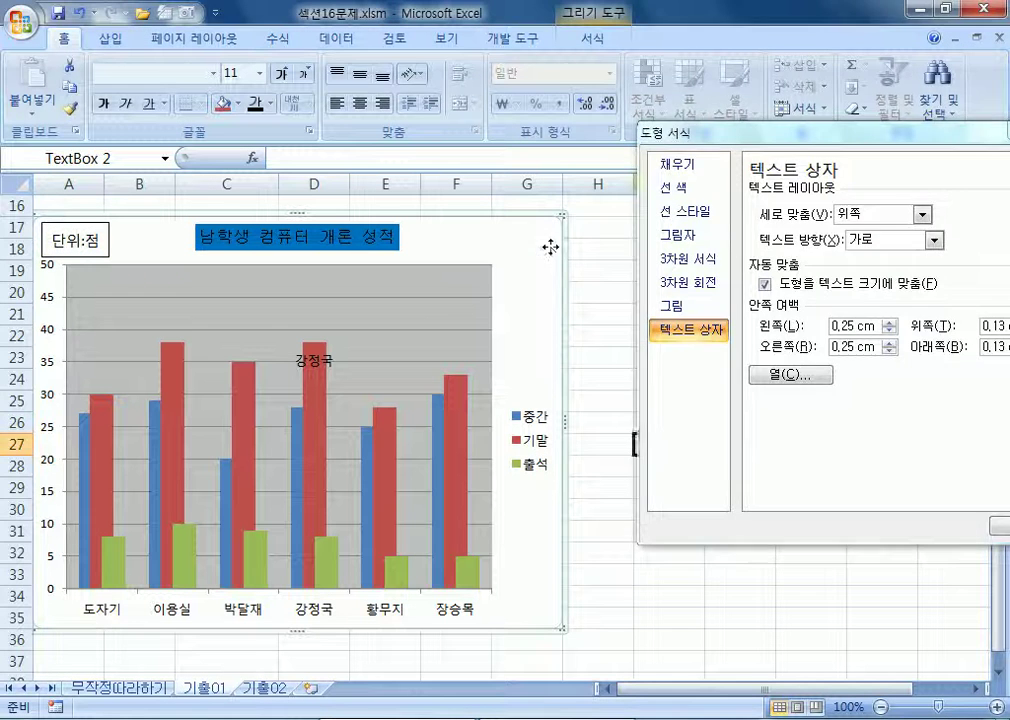
click(550, 249)
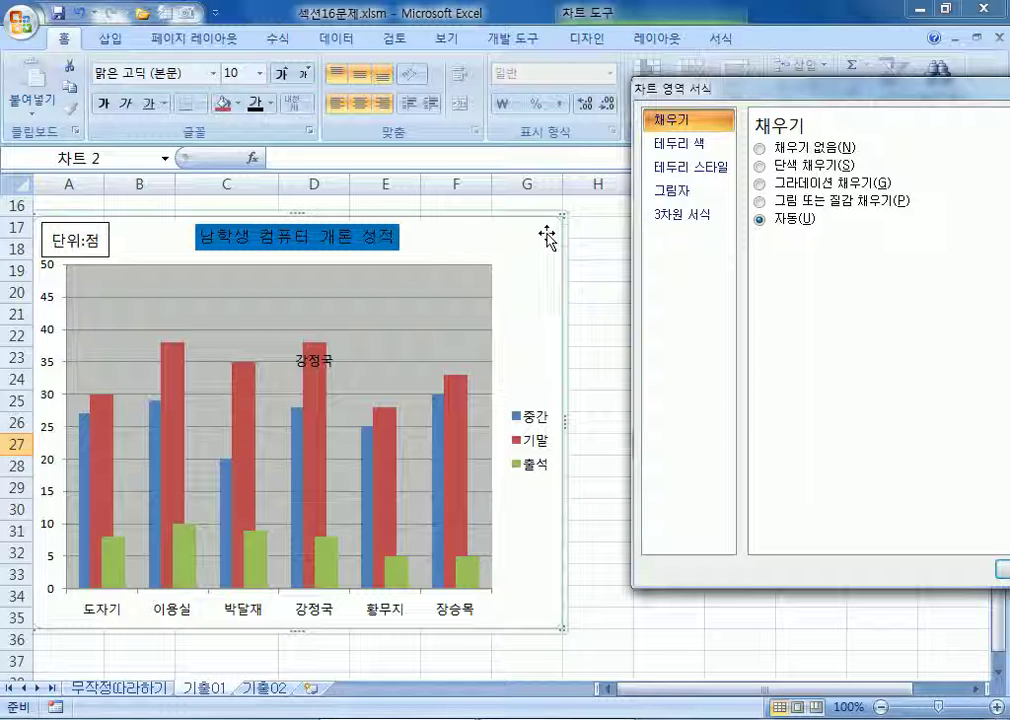
drag(726, 101, 639, 138)
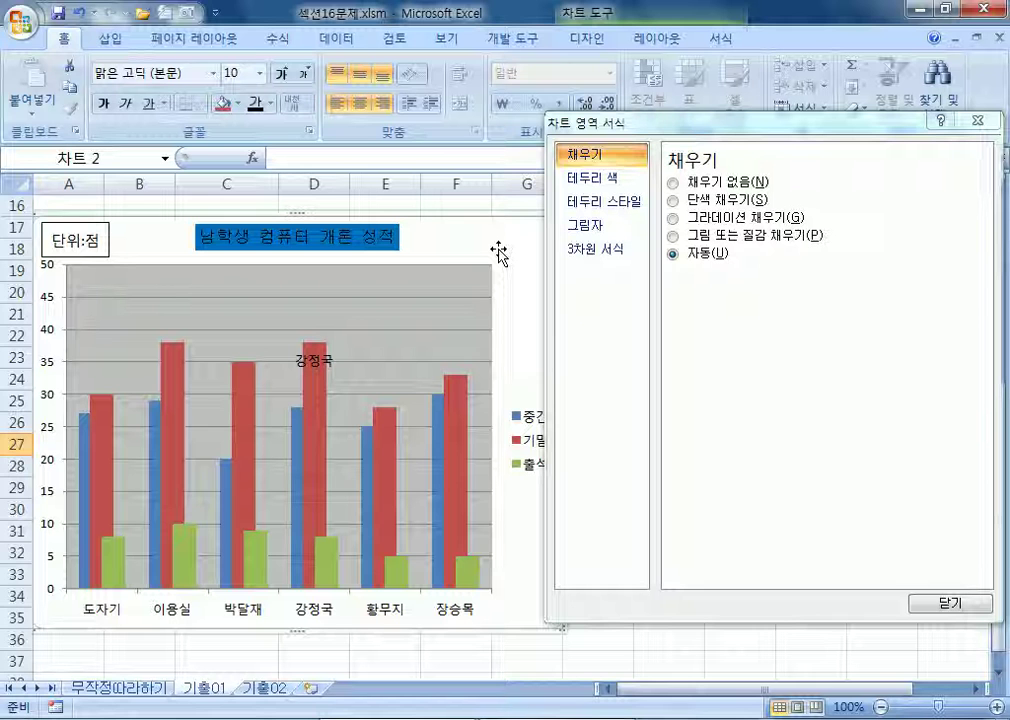
click(977, 120)
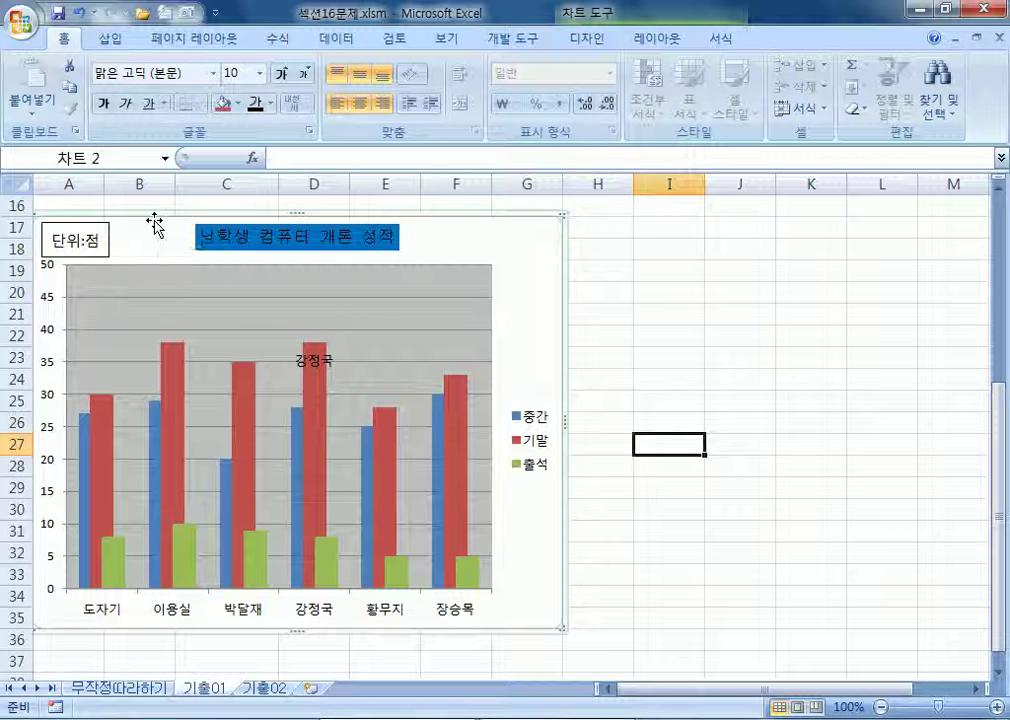
Examine the line chart on sheet 기출02 and the data table it is based on
click(258, 690)
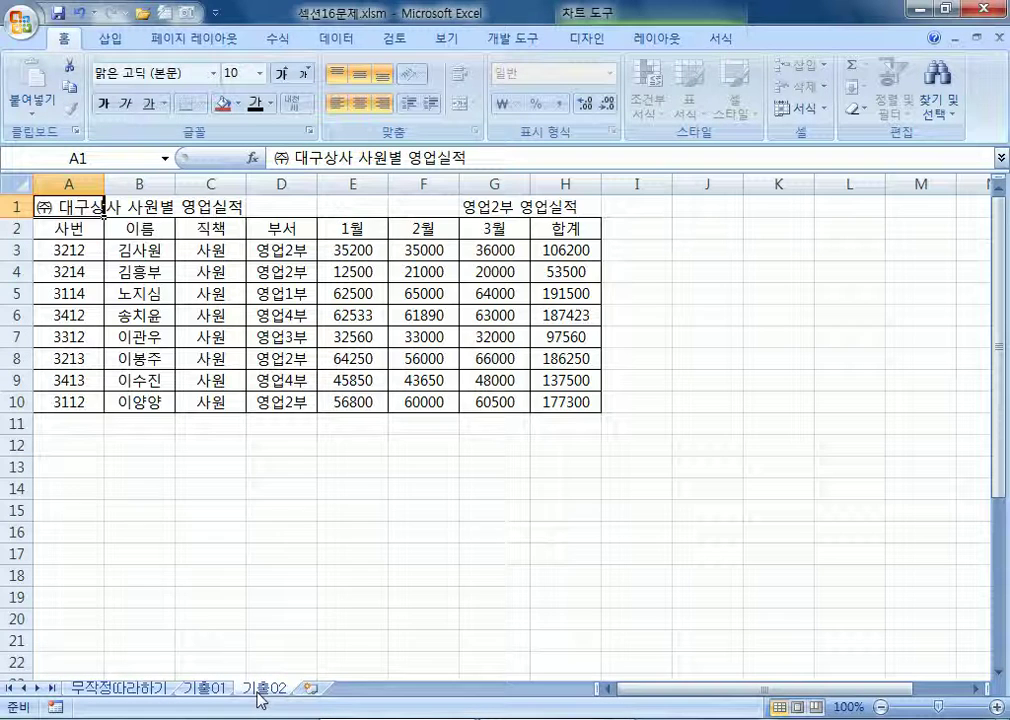
scroll(575, 565, down, 3)
scroll(575, 565, down, 3)
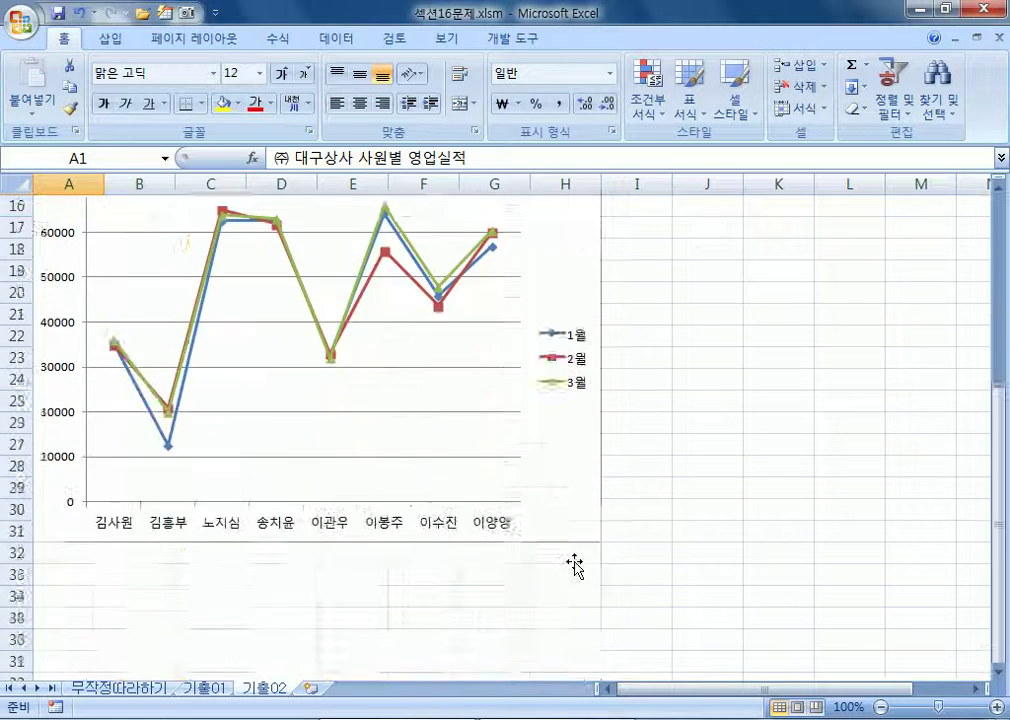
scroll(575, 565, up, 2)
click(575, 563)
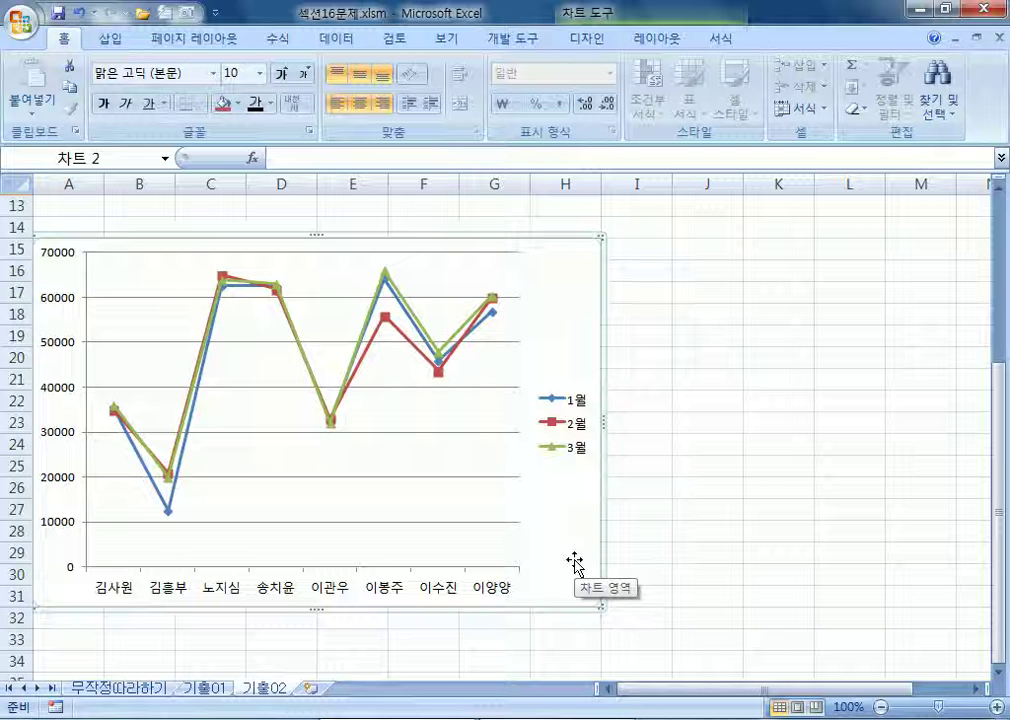
click(536, 305)
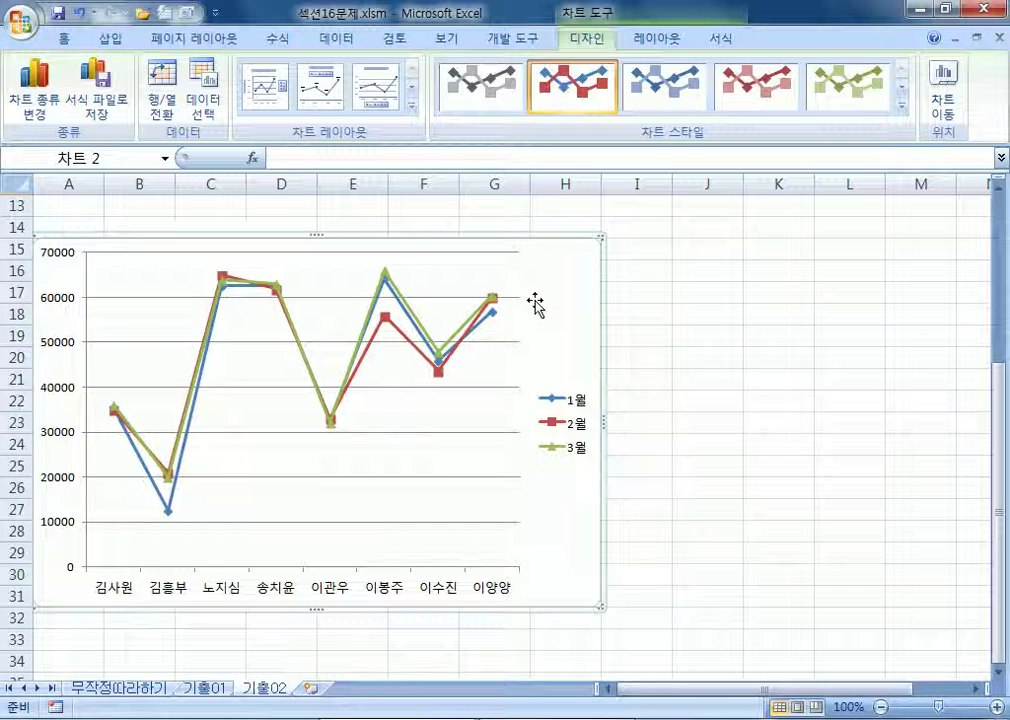
scroll(560, 330, up, 3)
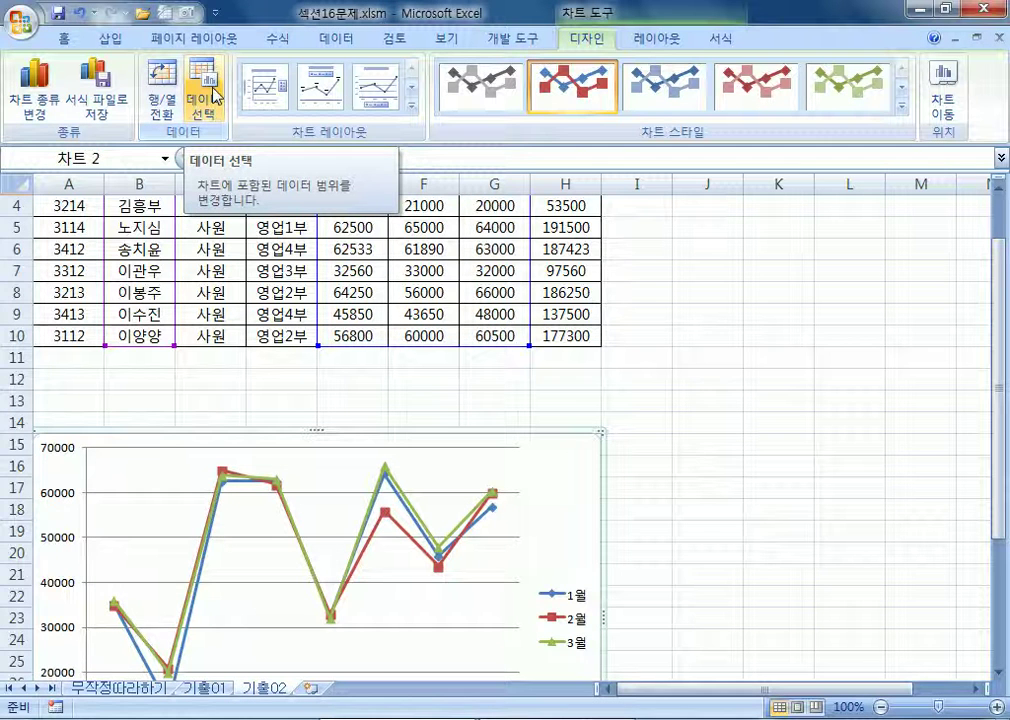
scroll(600, 523, down, 2)
scroll(550, 390, down, 1)
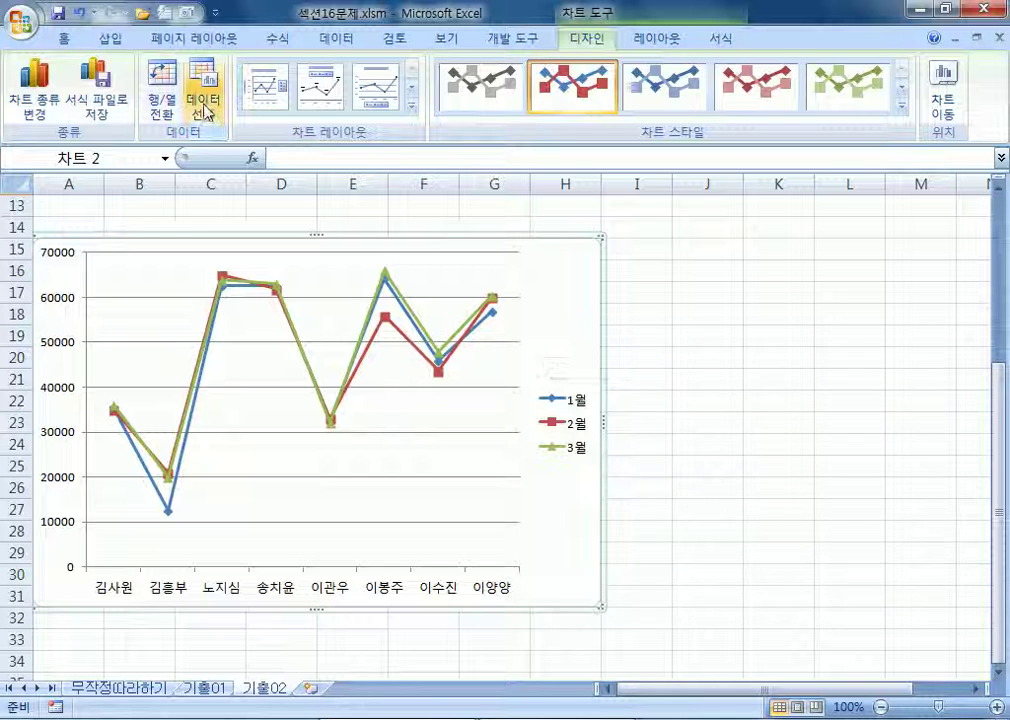
Check the source data ranges of the column chart on sheet 기출01, and leave the data selection without changes
click(212, 688)
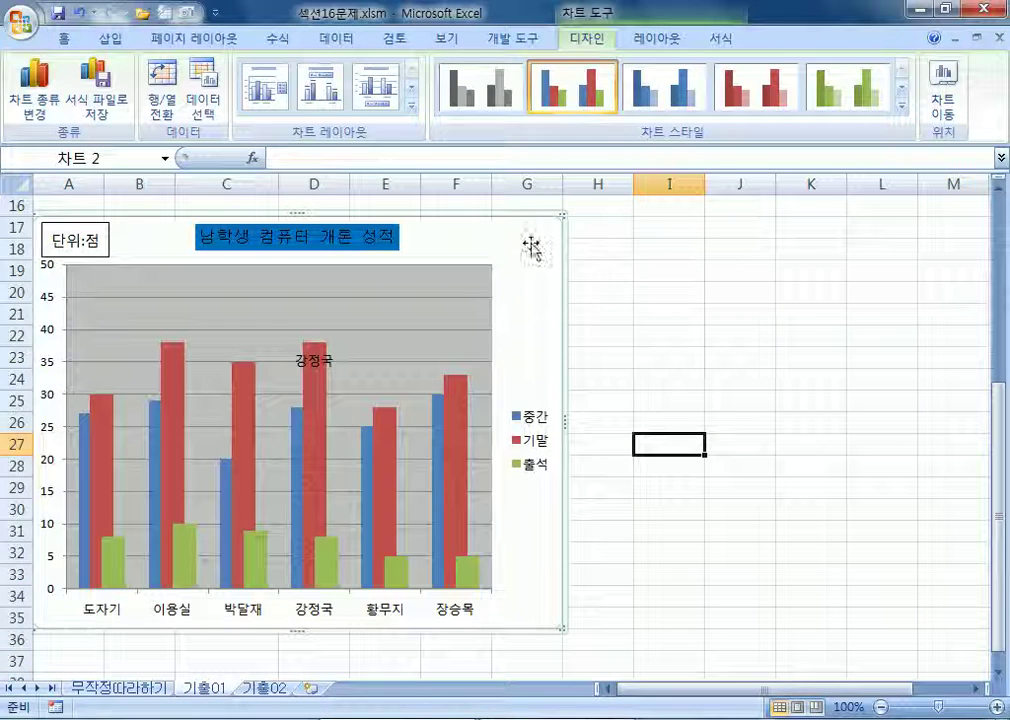
click(204, 88)
scroll(593, 435, up, 2)
scroll(523, 255, up, 2)
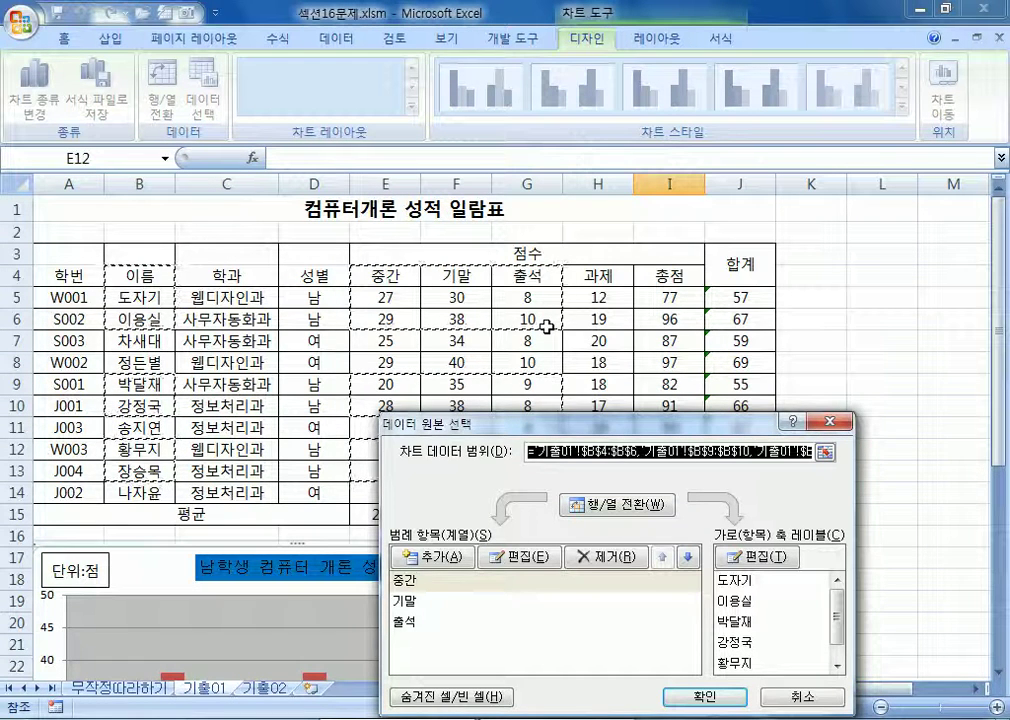
key(Escape)
key(Escape)
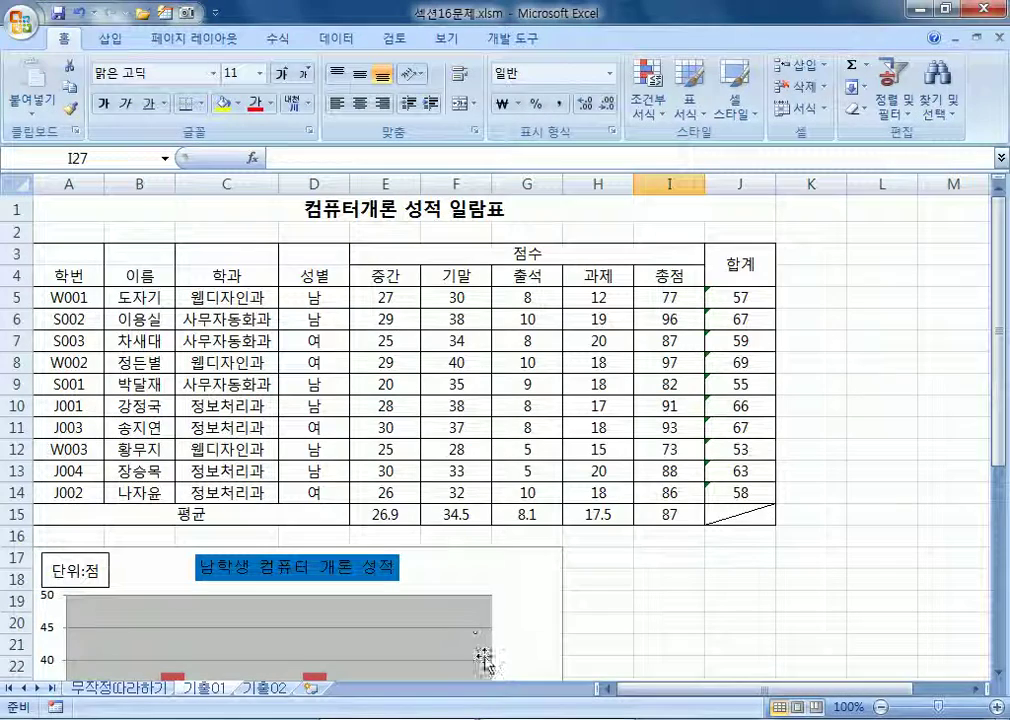
Open the source data selection of the line chart on sheet 기출02 and check its horizontal axis labels
click(264, 688)
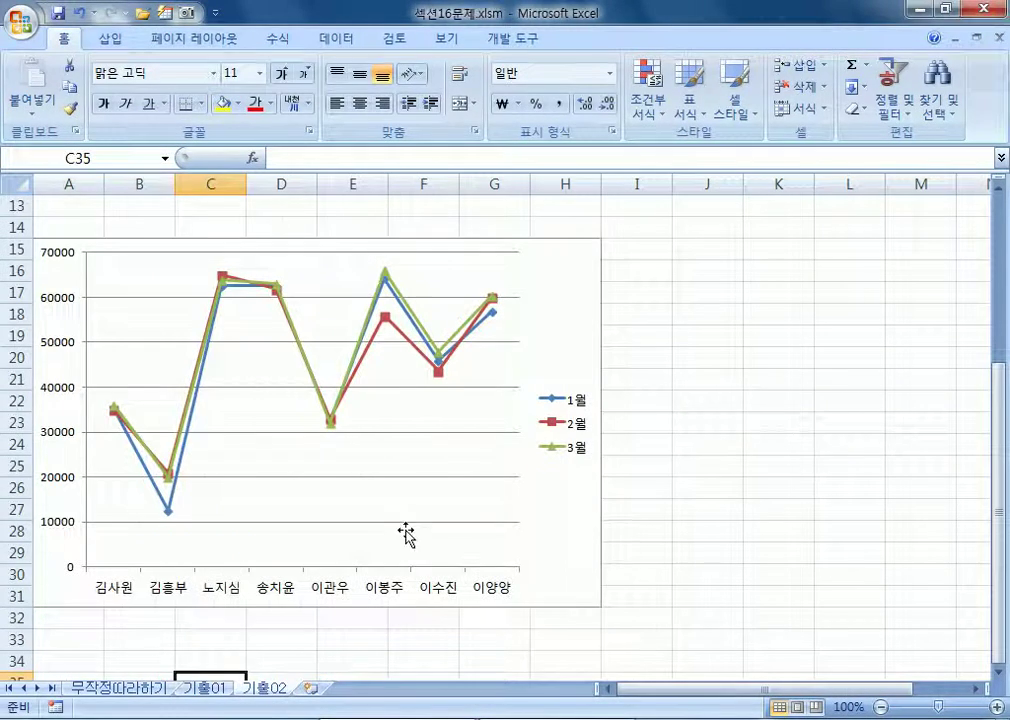
click(548, 274)
click(203, 95)
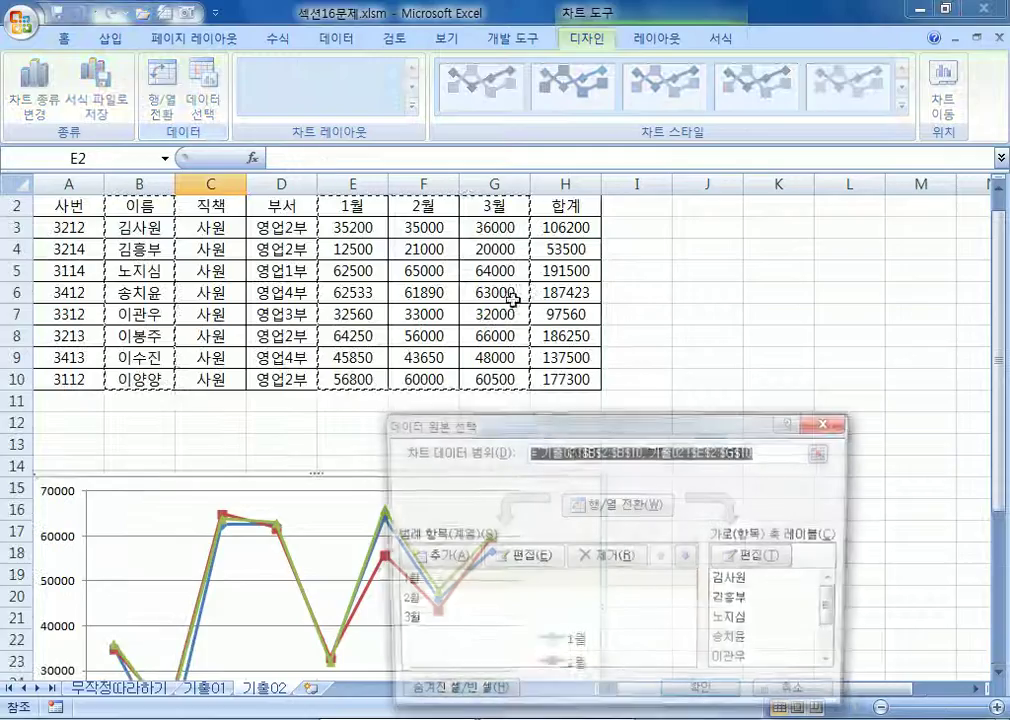
scroll(420, 372, up, 1)
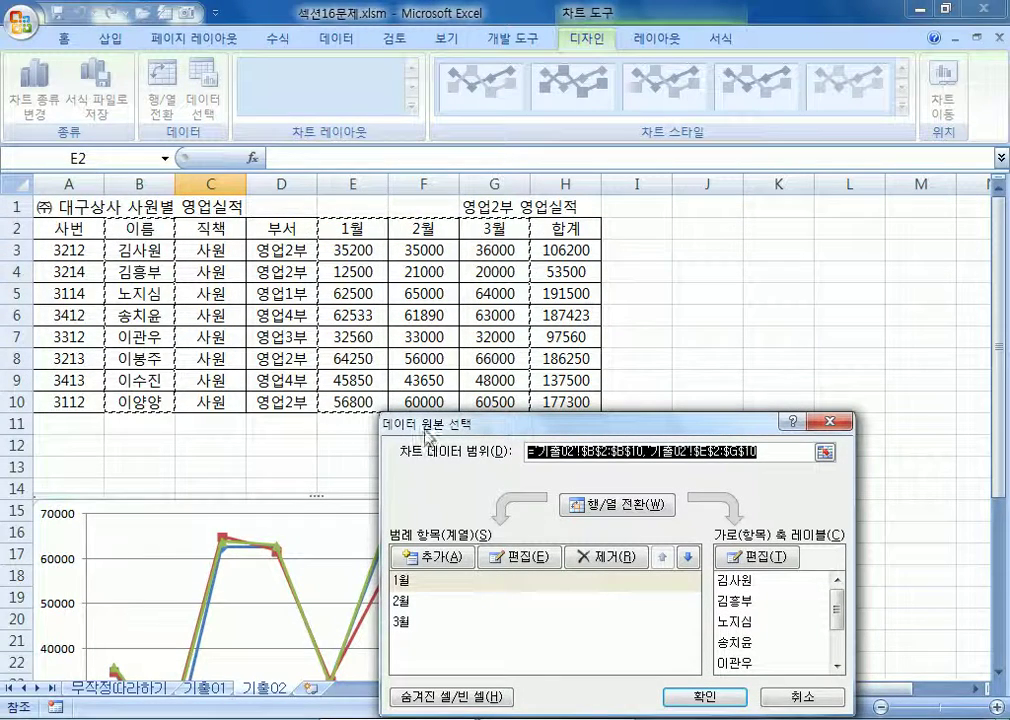
drag(425, 440, 428, 111)
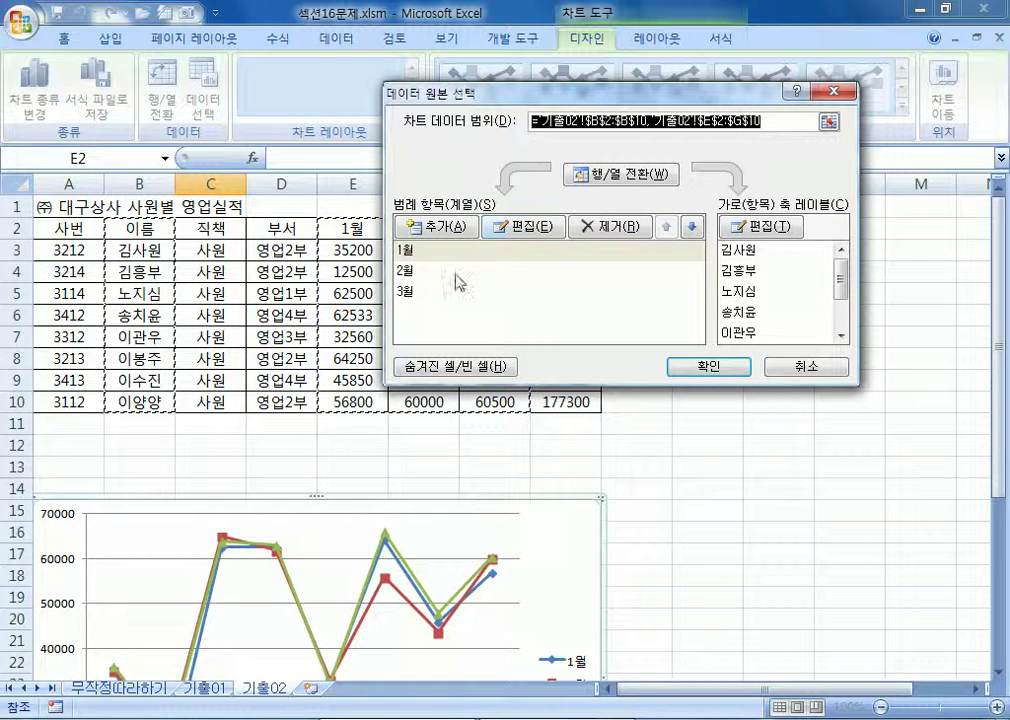
click(741, 274)
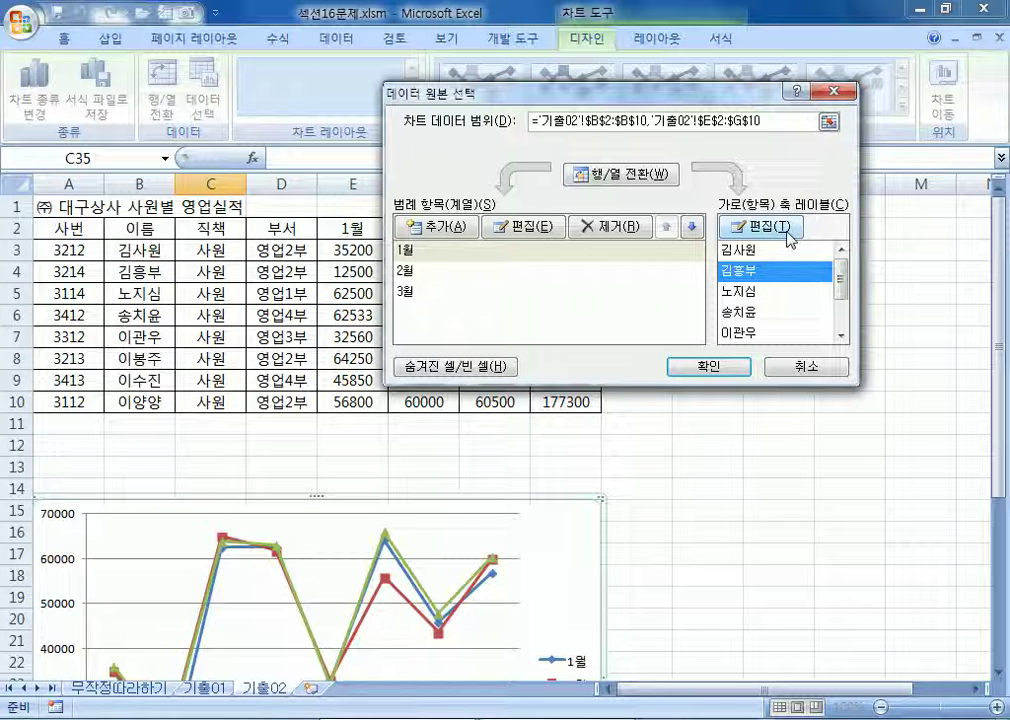
click(744, 292)
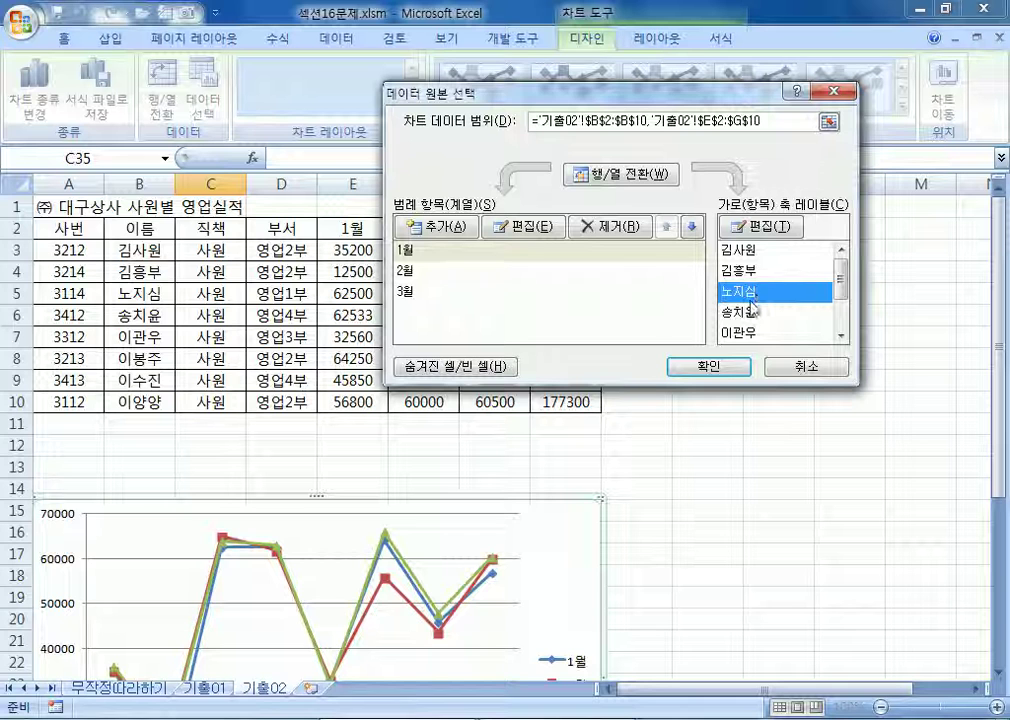
Swap the line chart's rows and columns and remove the series of the four employees outside 영업2부
click(617, 175)
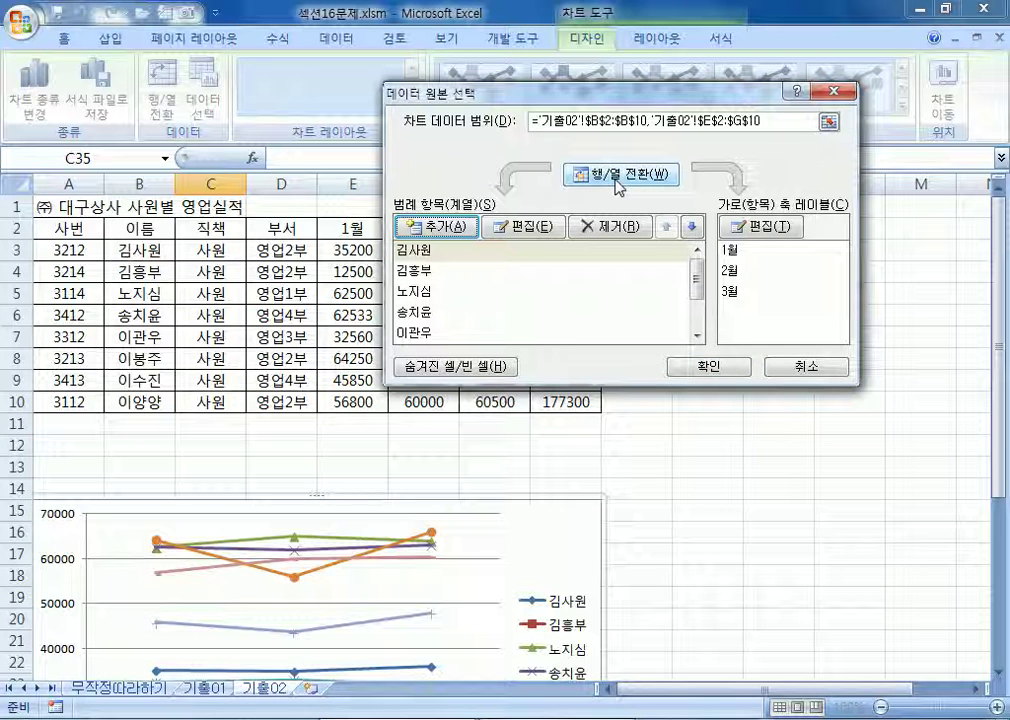
click(617, 177)
click(617, 177)
click(444, 290)
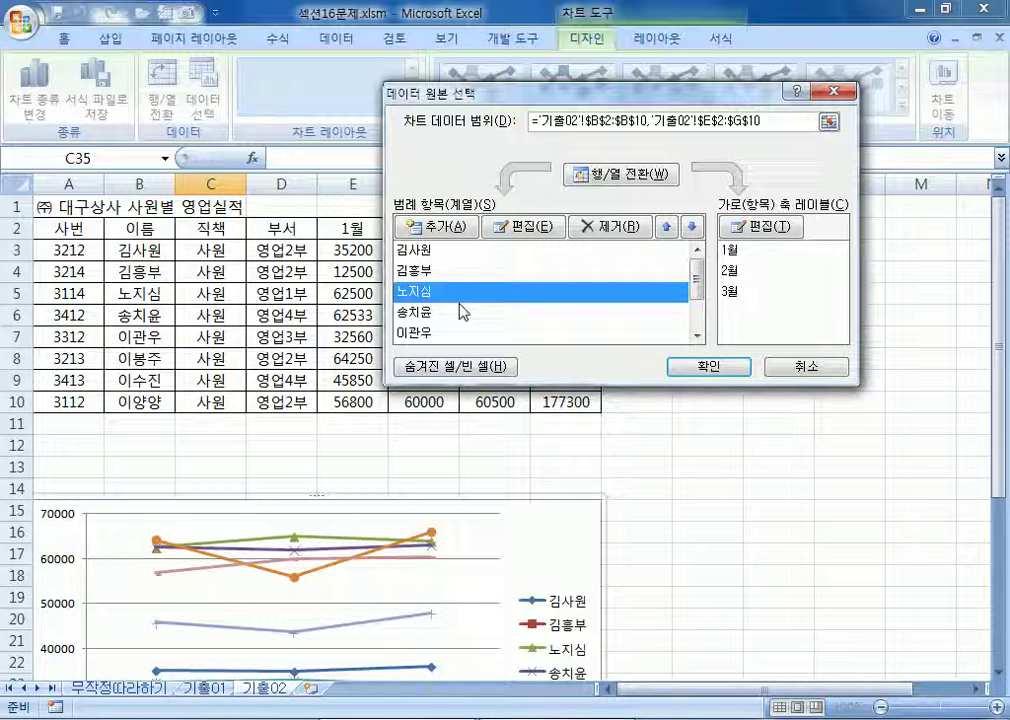
click(598, 228)
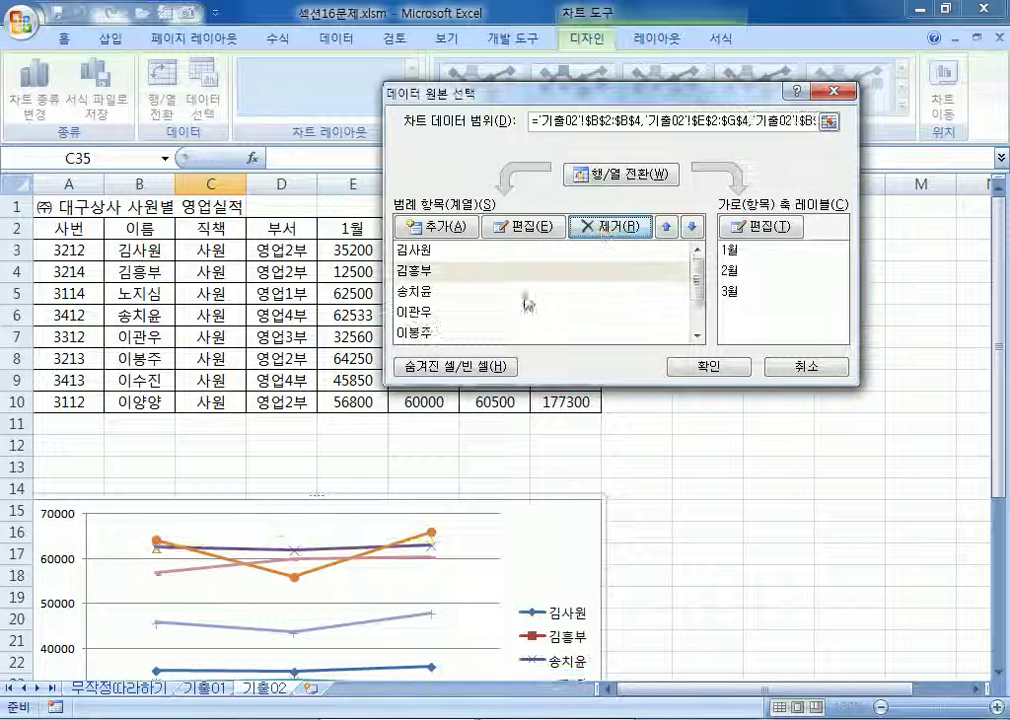
click(427, 296)
click(622, 231)
click(458, 291)
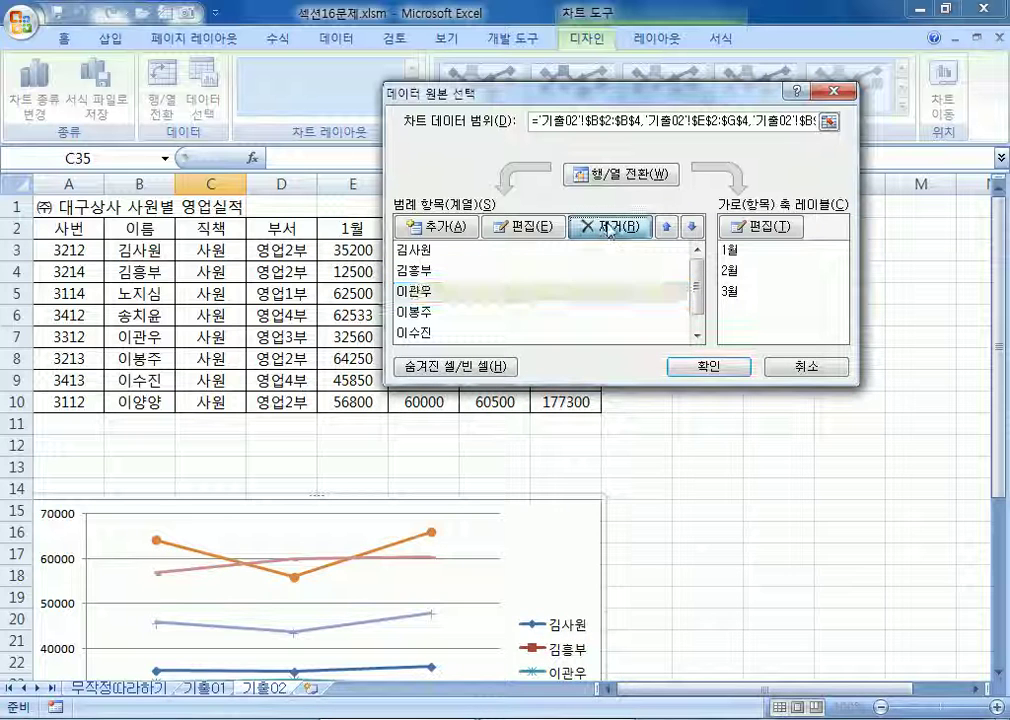
click(610, 228)
click(440, 291)
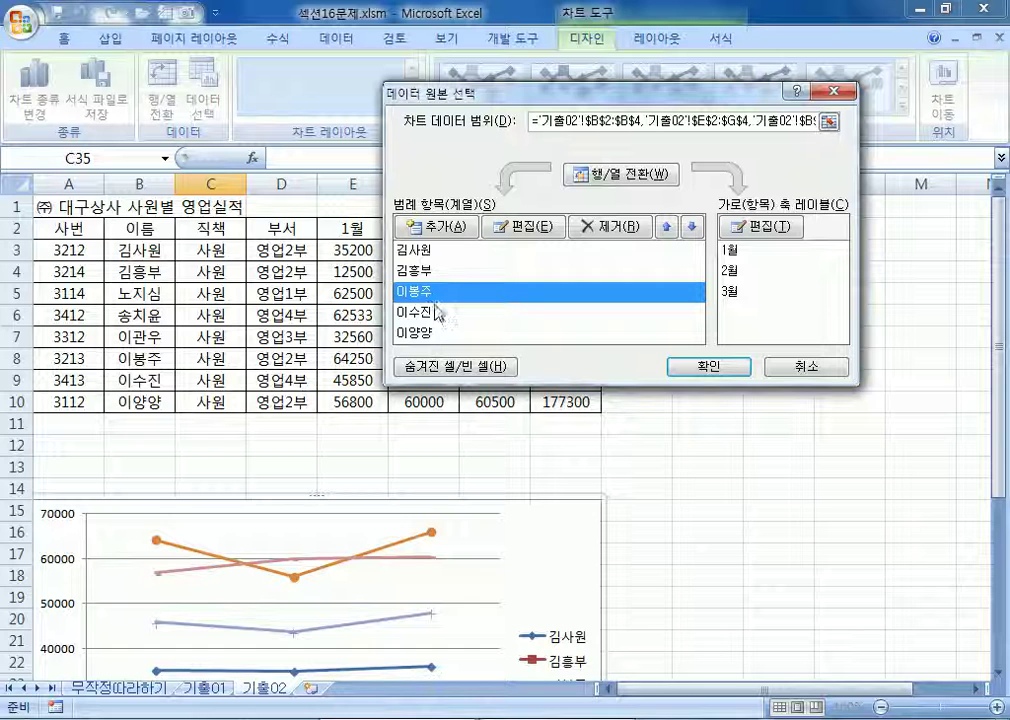
click(437, 313)
click(610, 227)
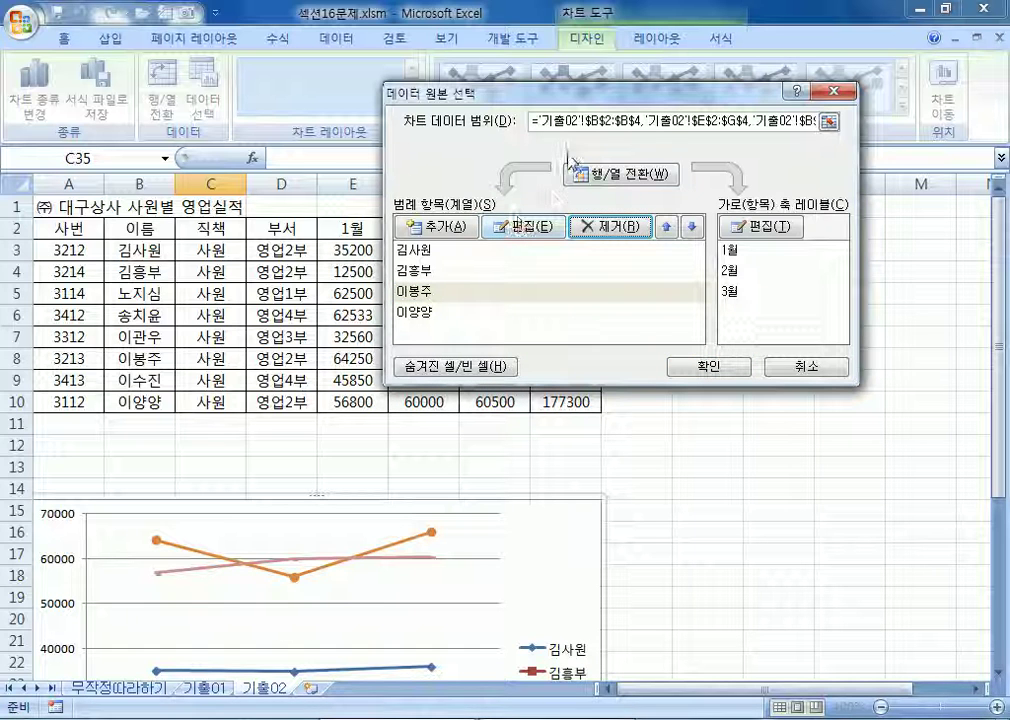
Swap the rows and columns back and apply the reduced data selection to the line chart
click(620, 174)
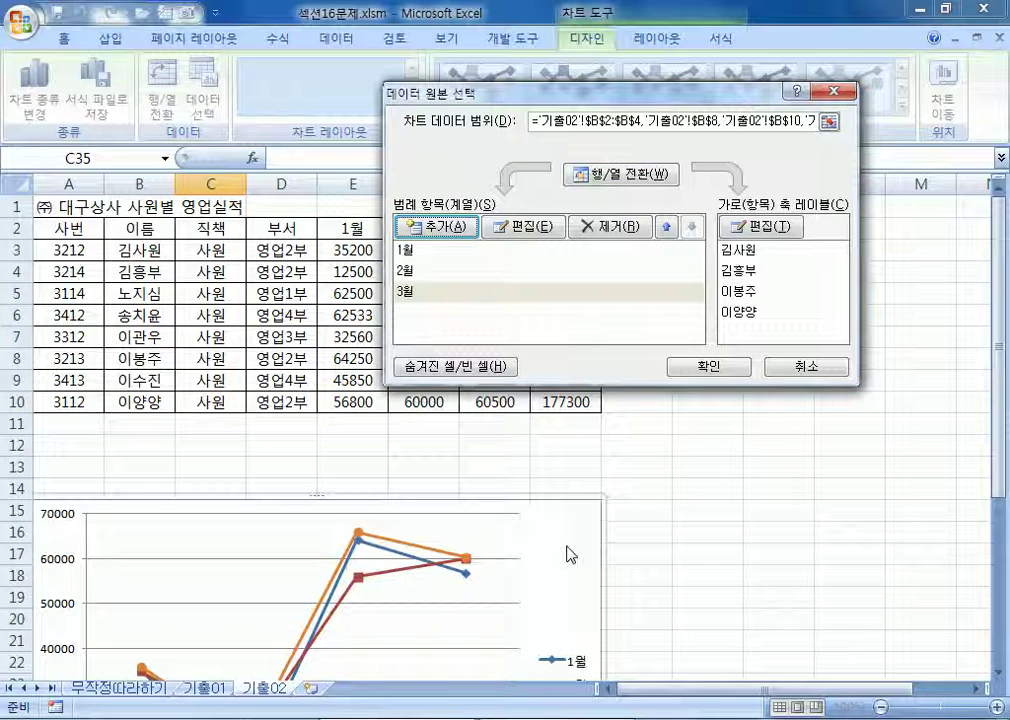
click(680, 368)
scroll(460, 540, down, 3)
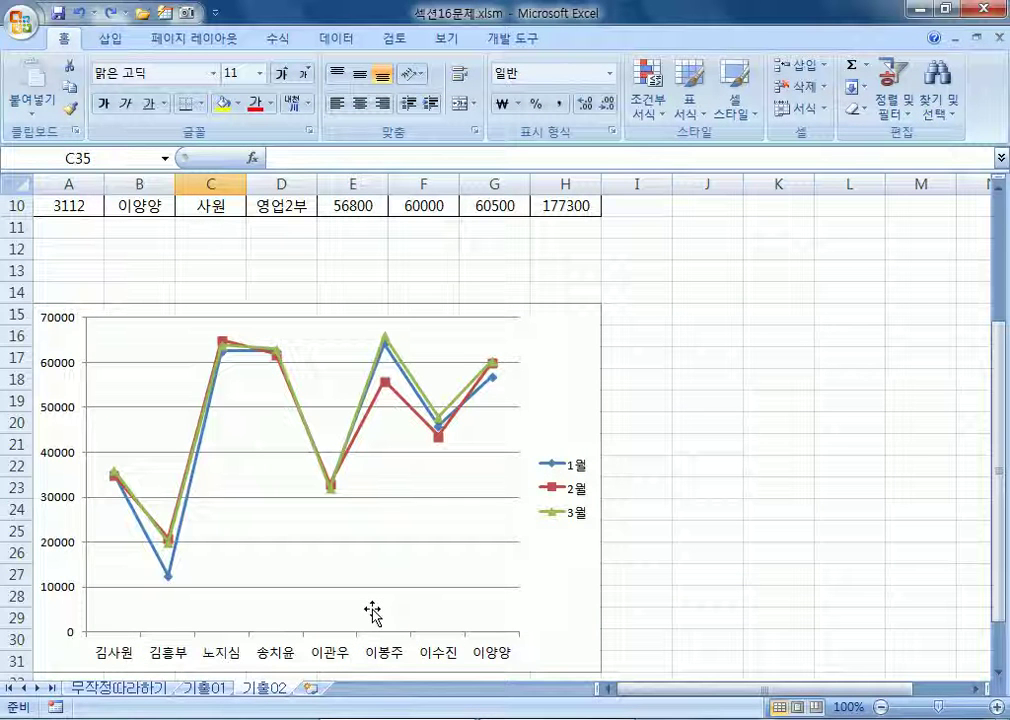
Undo the source data change of the line chart
click(79, 13)
scroll(315, 468, up, 3)
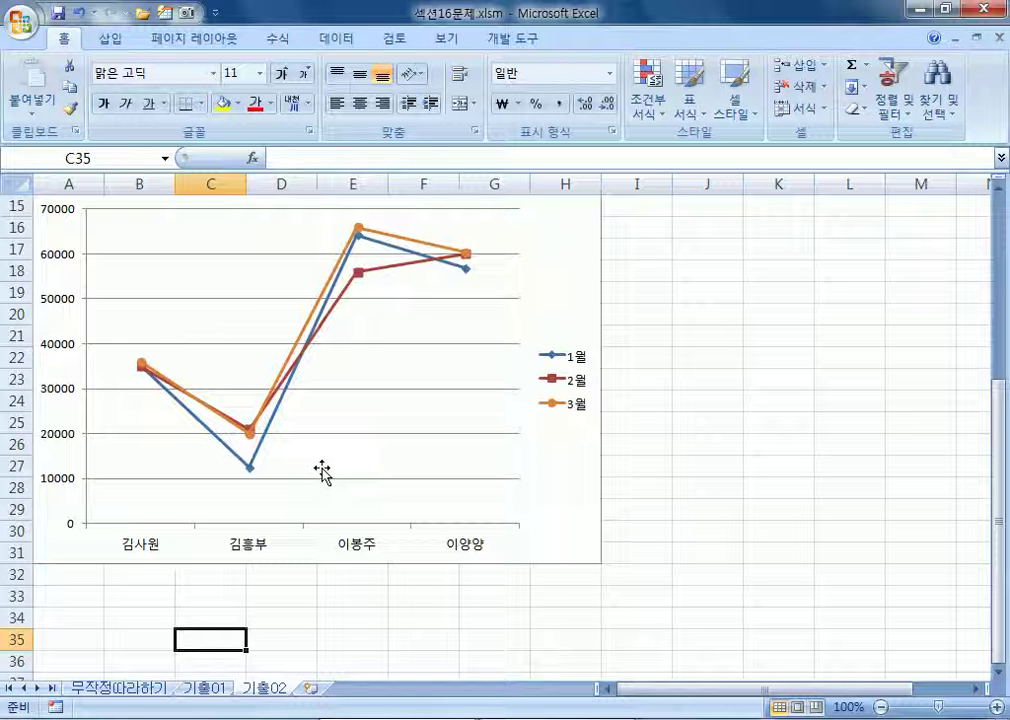
key(ctrl+z)
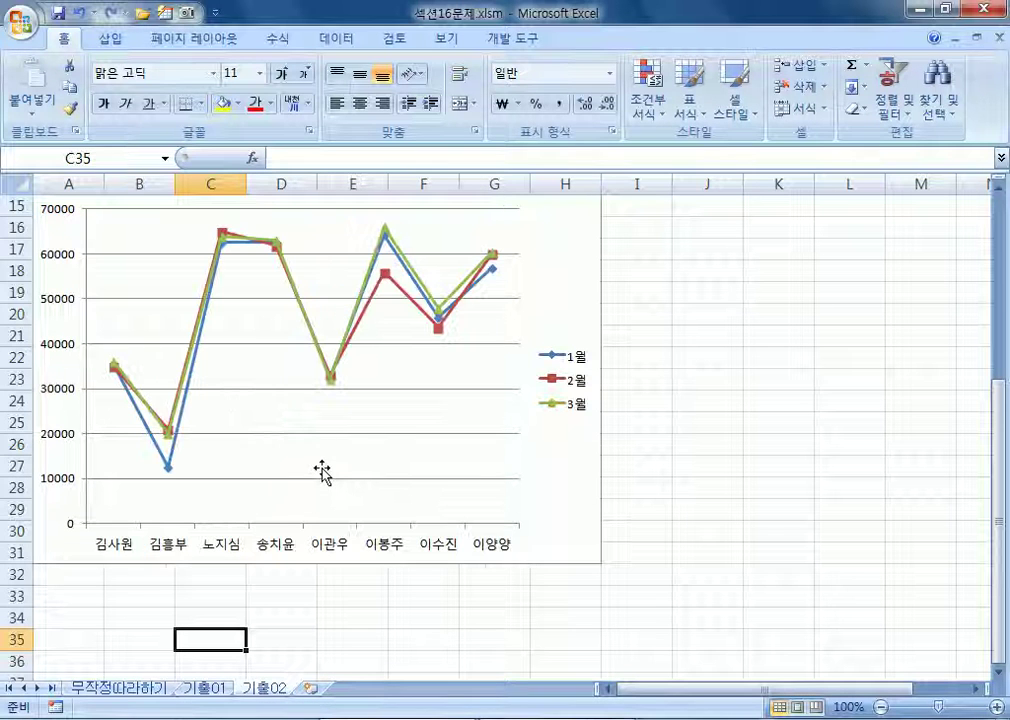
Reopen the line chart's source data selection and swap rows and columns so the employees are the legend series
click(546, 264)
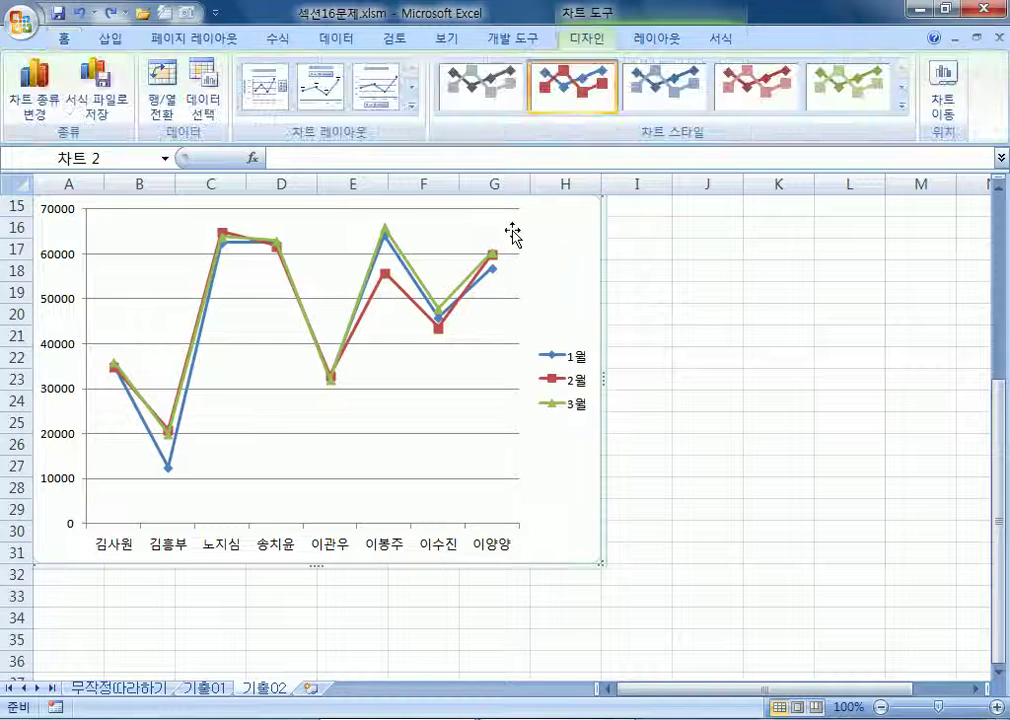
scroll(548, 281, up, 1)
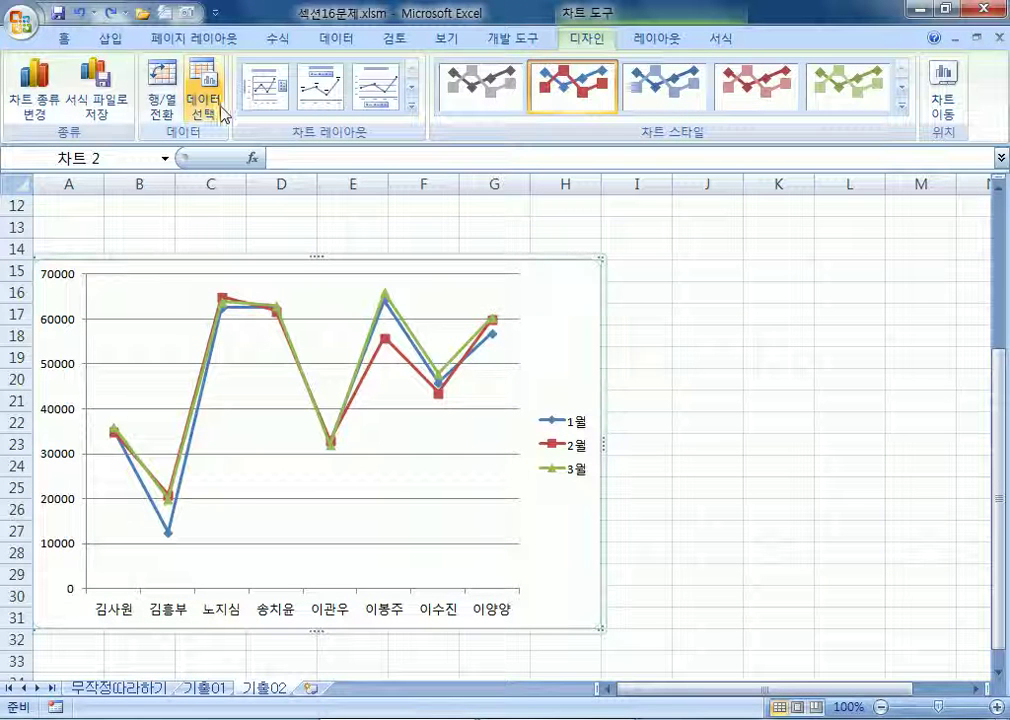
click(207, 103)
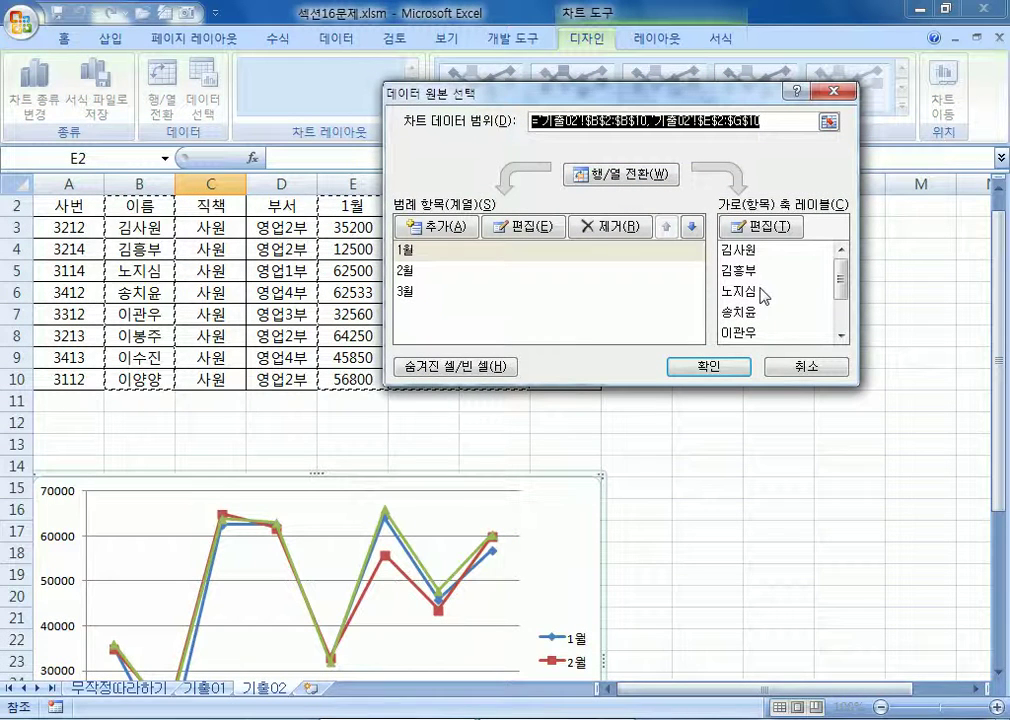
click(601, 188)
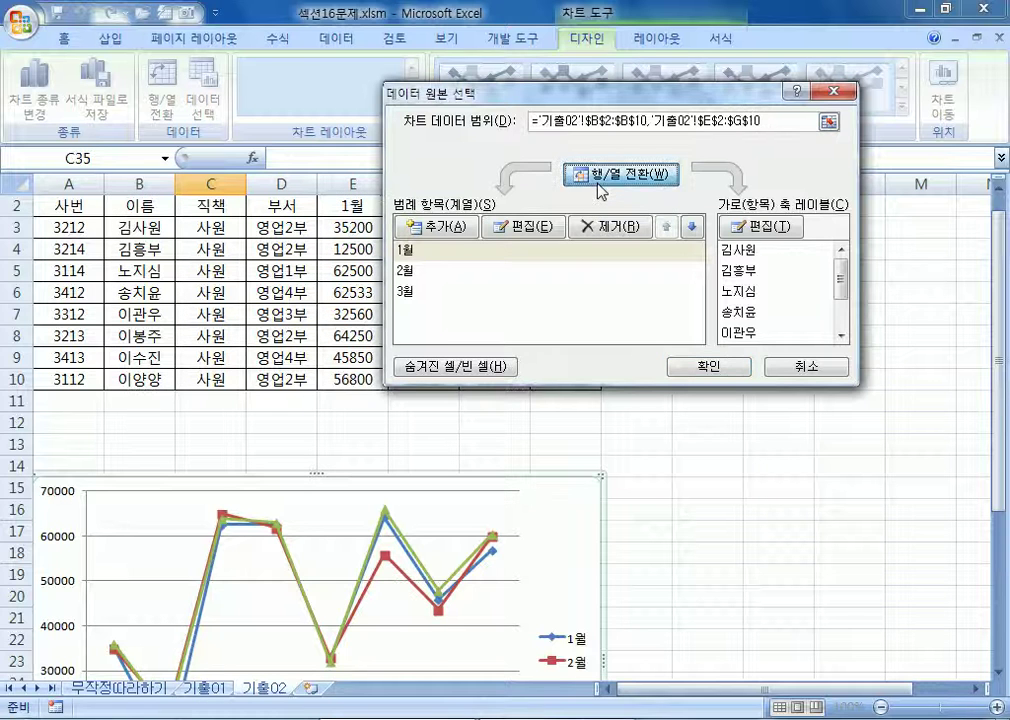
click(601, 176)
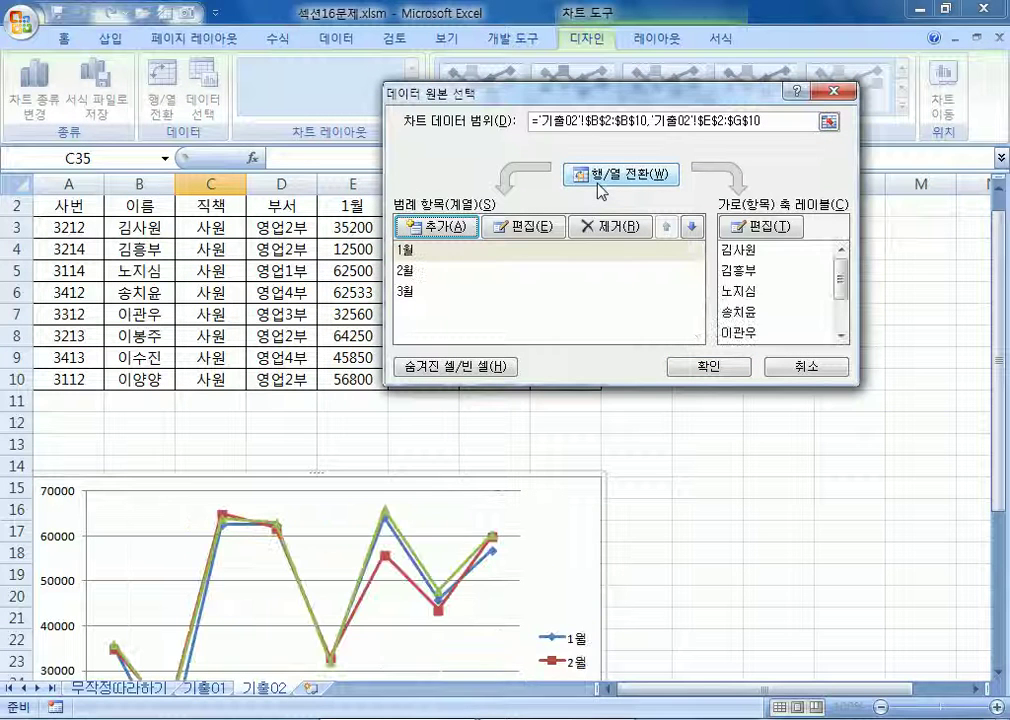
click(601, 176)
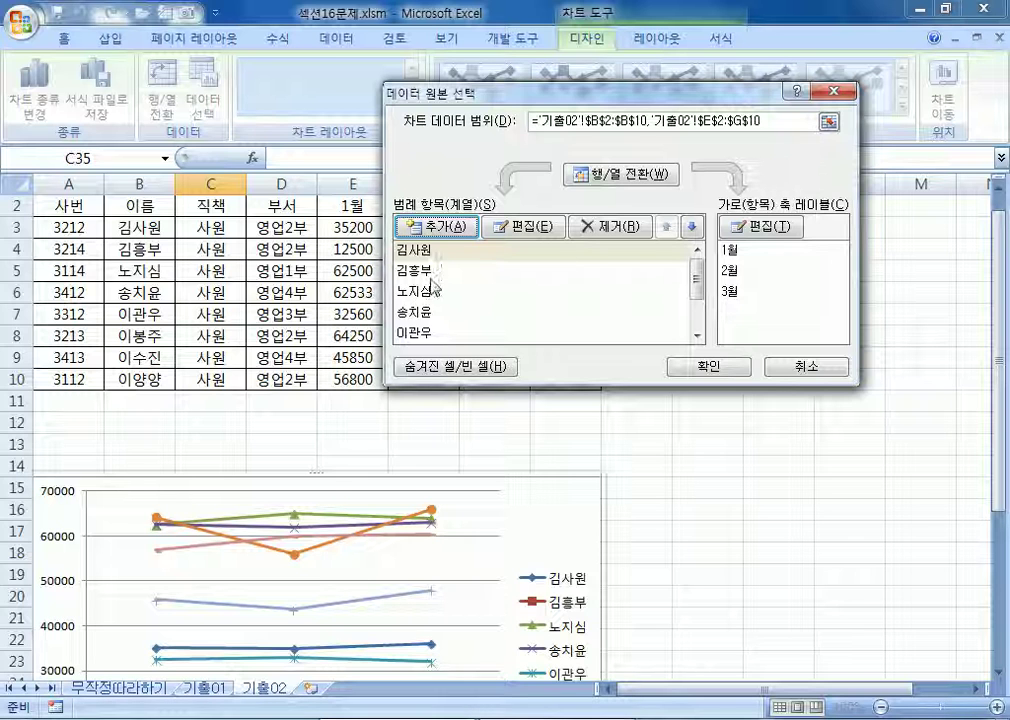
Remove the four legend series belonging to employees of 영업1부, 영업3부 and 영업4부
click(418, 254)
click(422, 274)
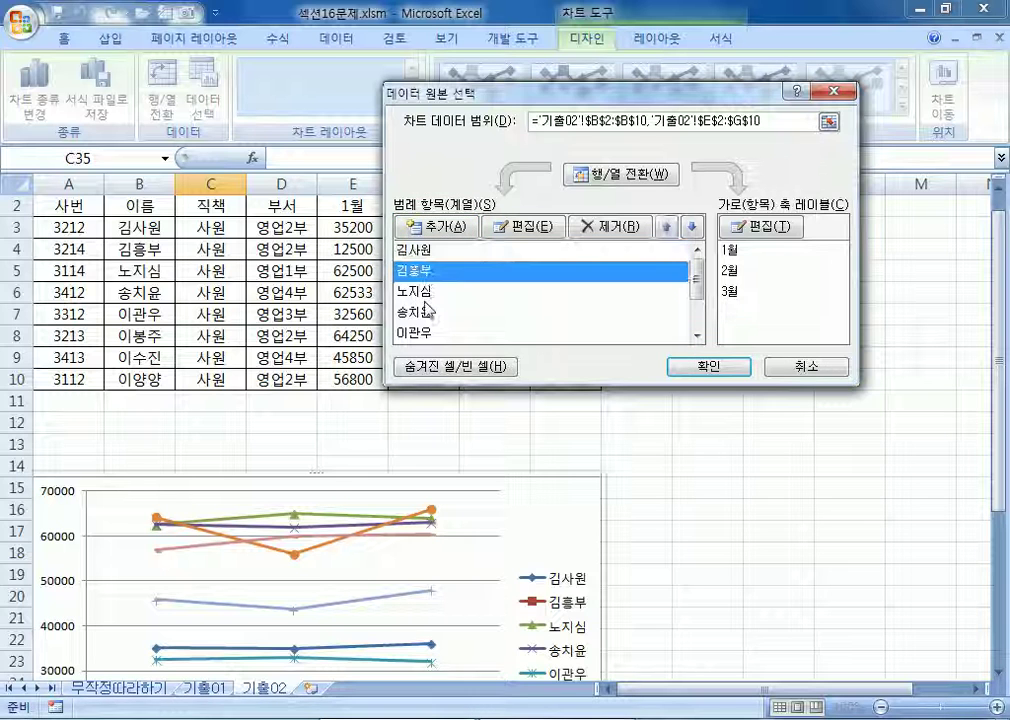
click(425, 297)
click(612, 228)
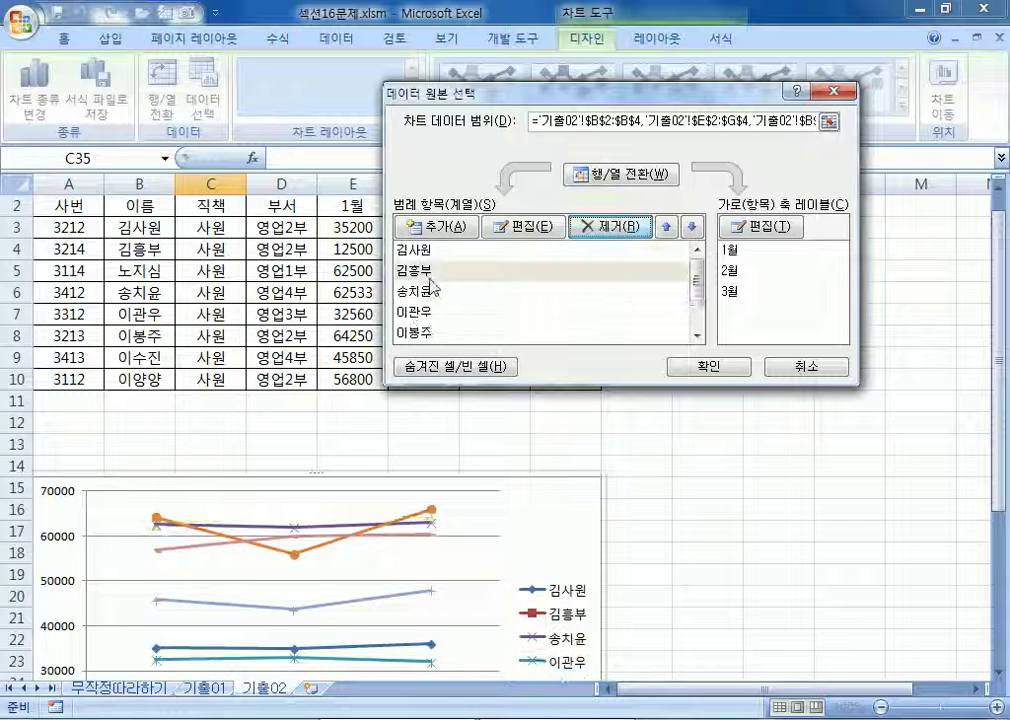
click(424, 294)
click(597, 228)
click(502, 291)
click(630, 227)
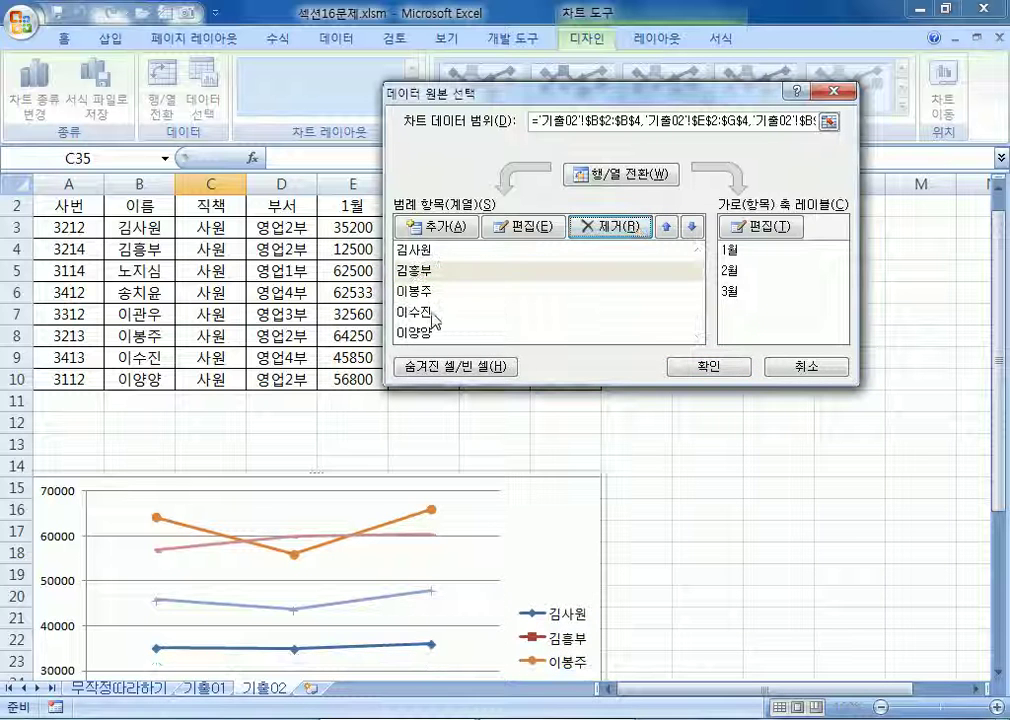
click(436, 312)
click(607, 232)
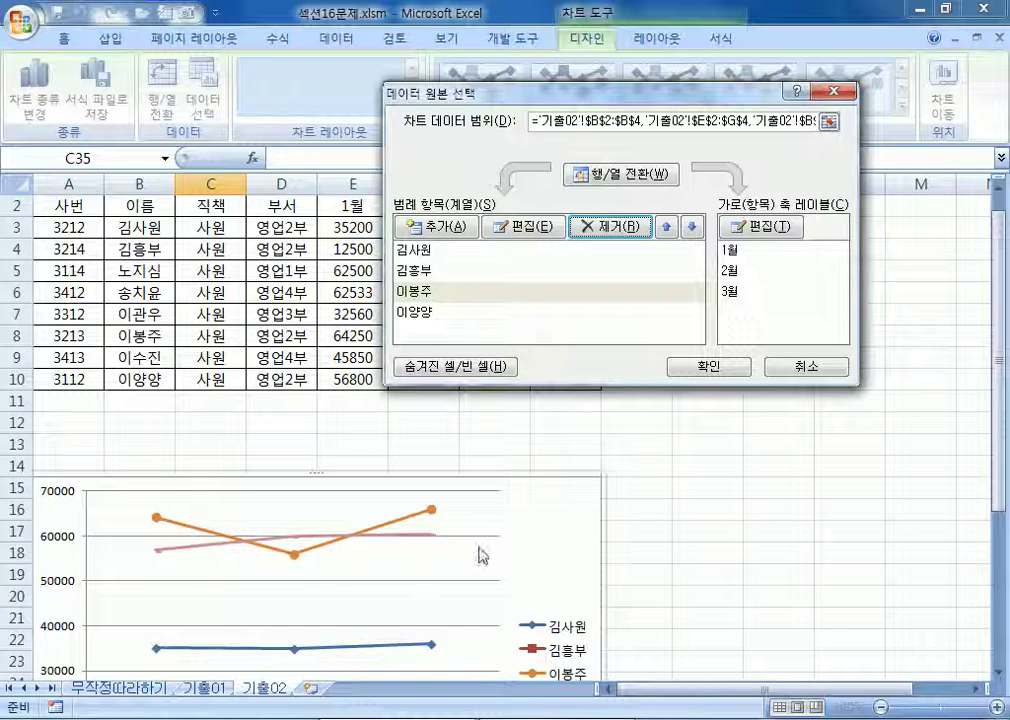
Swap the rows and columns back in the reduced data selection, apply it, and undo the applied change
click(622, 176)
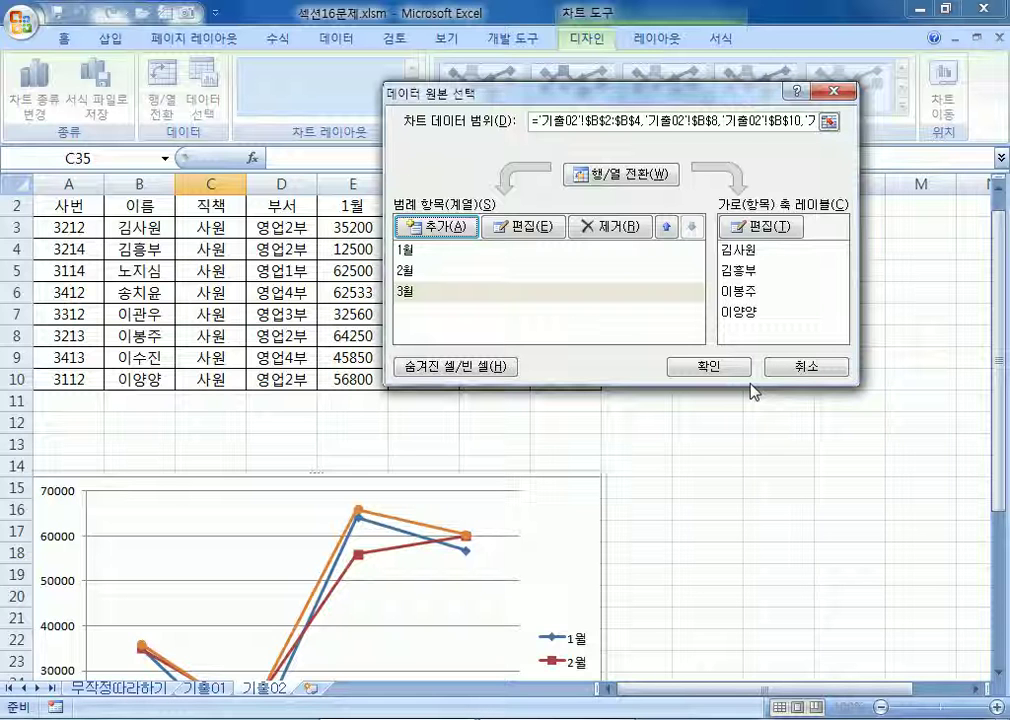
click(726, 367)
scroll(492, 565, down, 3)
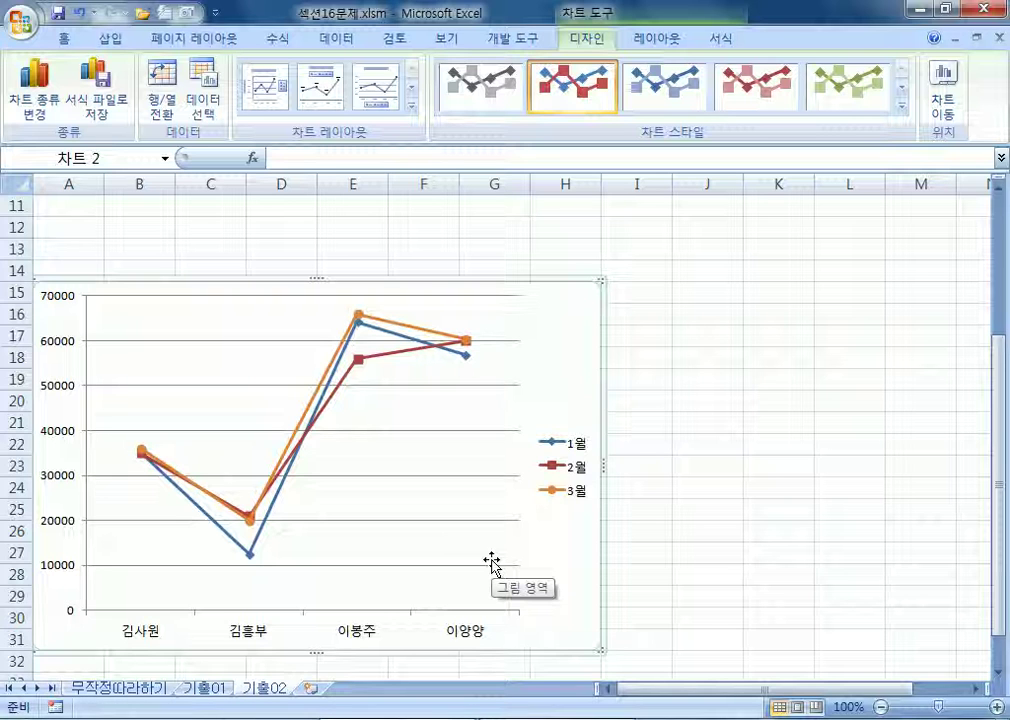
click(84, 14)
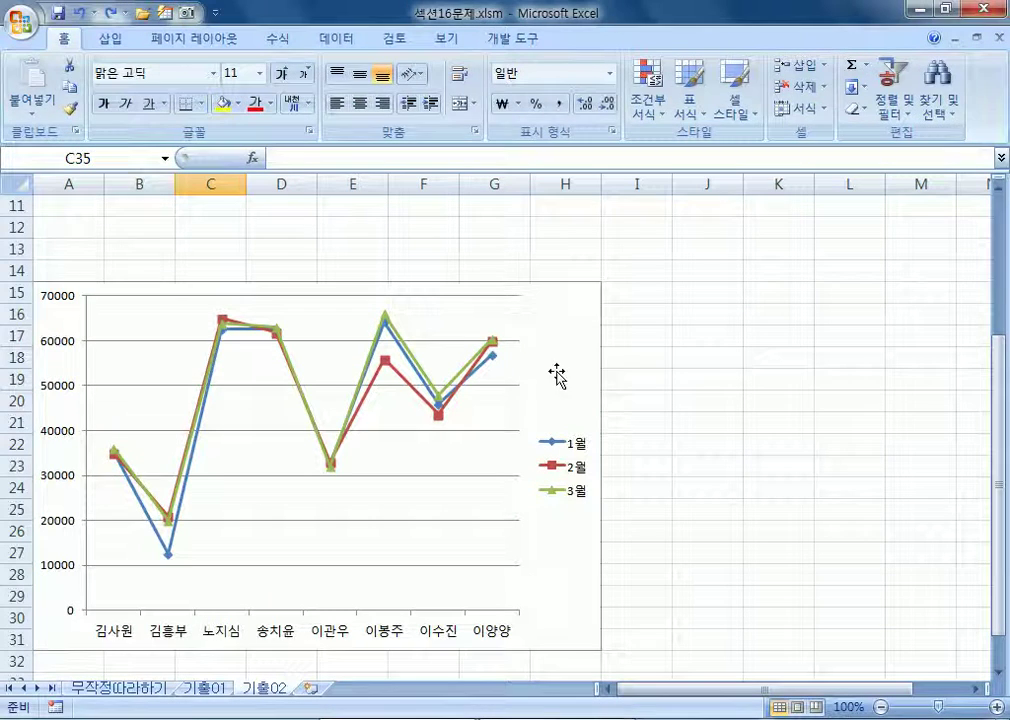
Reopen the line chart's source data selection, clear the chart data range, and uncover the data table
click(557, 376)
click(211, 117)
drag(520, 95, 507, 342)
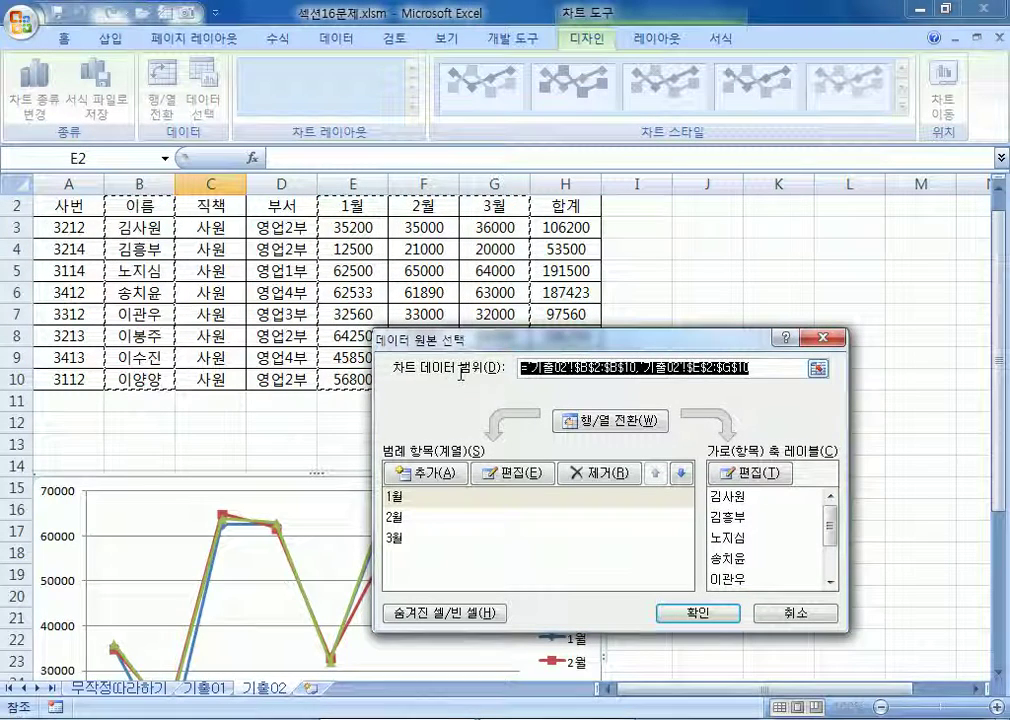
key(Delete)
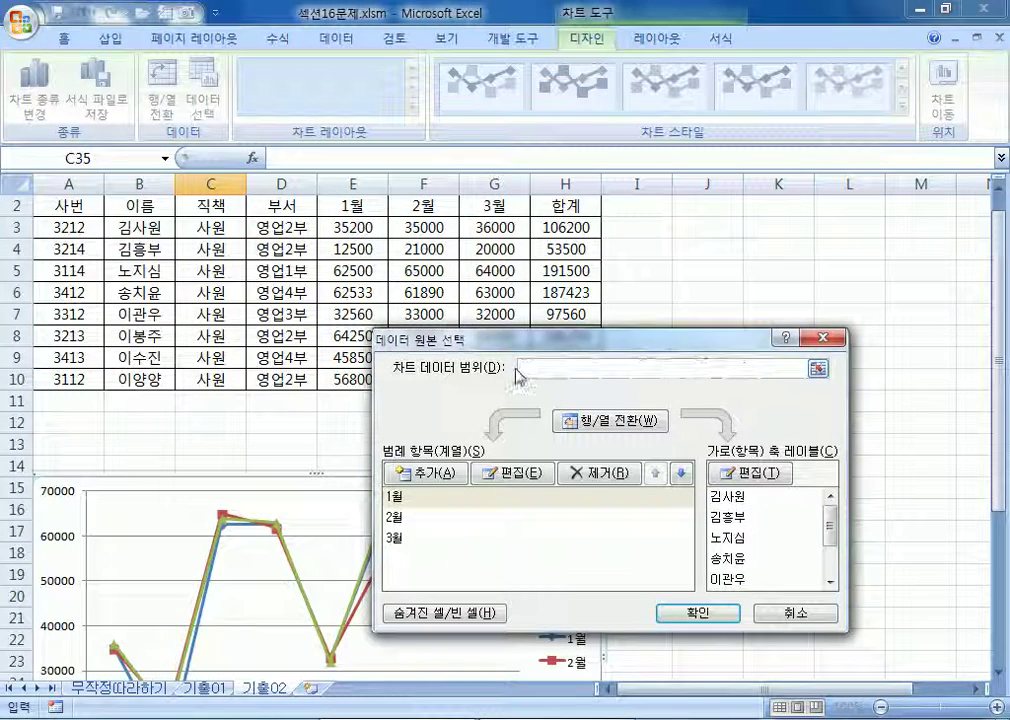
drag(531, 352, 656, 424)
scroll(207, 313, up, 1)
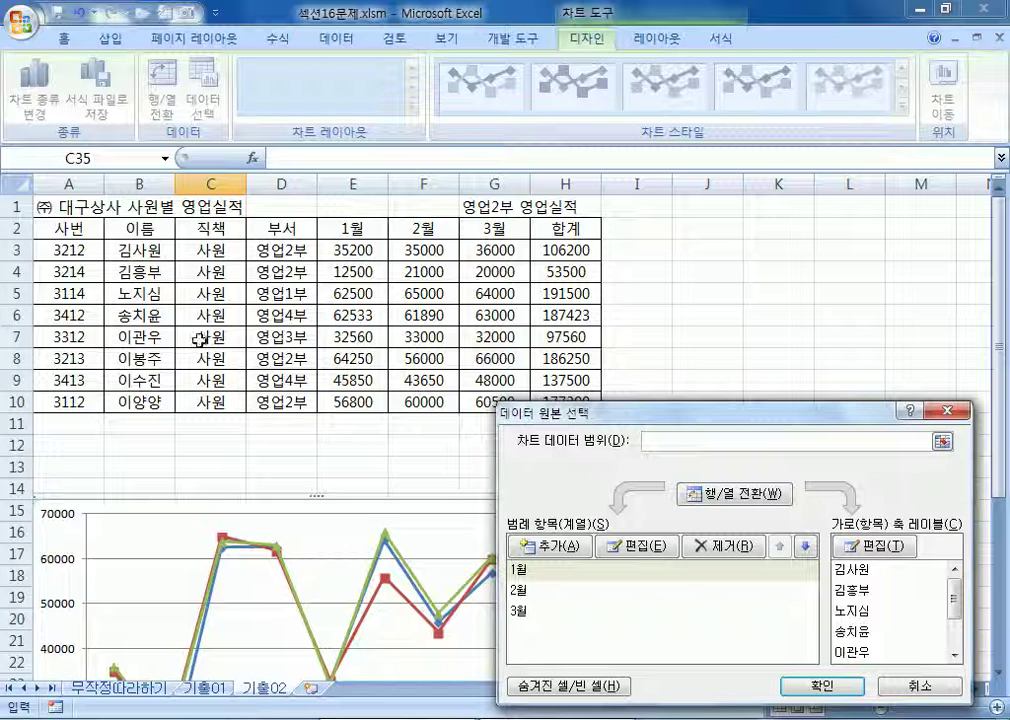
Select the name header and the 영업2부 employees' names, B2:B4, B8 and B10, as the chart data range
click(153, 228)
drag(153, 228, 148, 276)
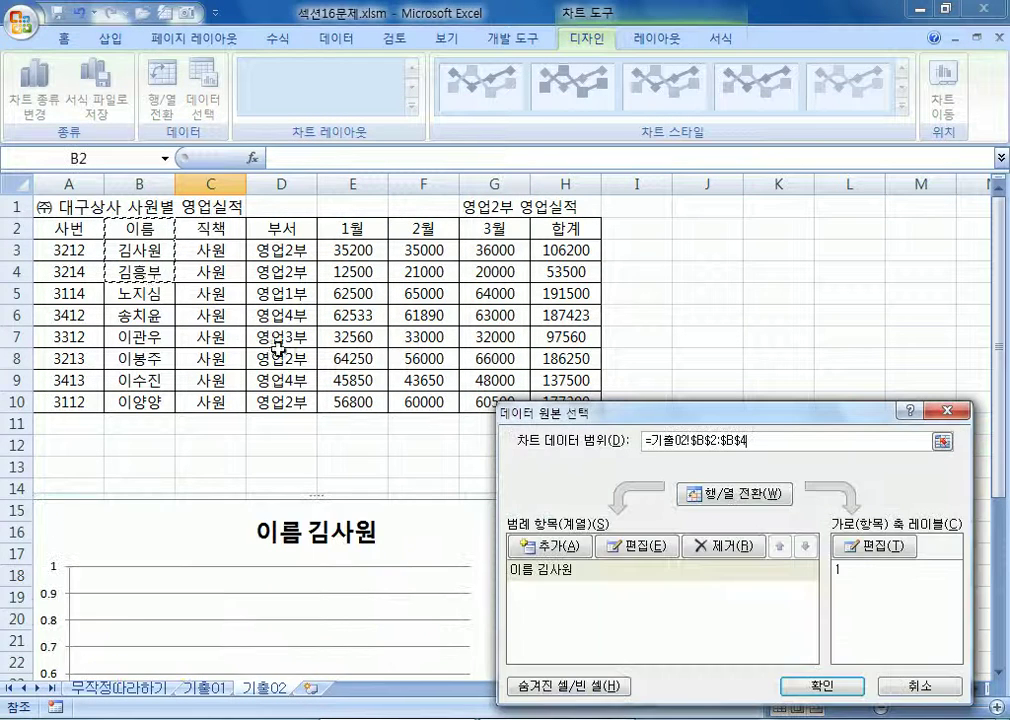
ctrl+click(153, 361)
ctrl+click(144, 404)
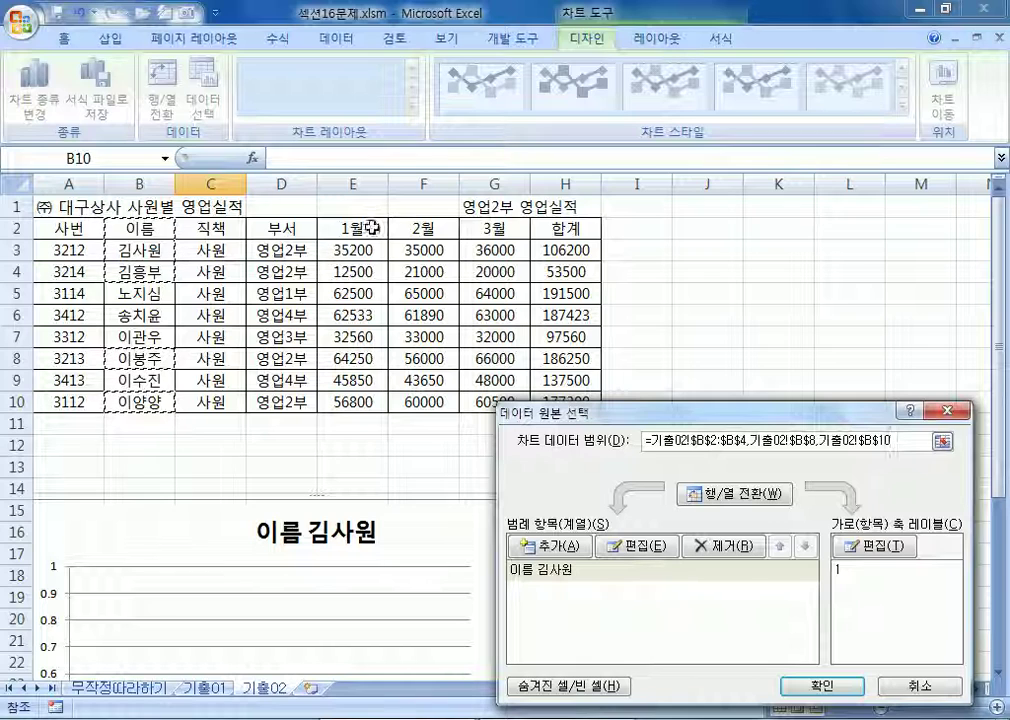
Add the 1월 to 3월 cells E2:G4, E8:G8 and E10:G10 to the chart data range and confirm it
drag(340, 228, 491, 272)
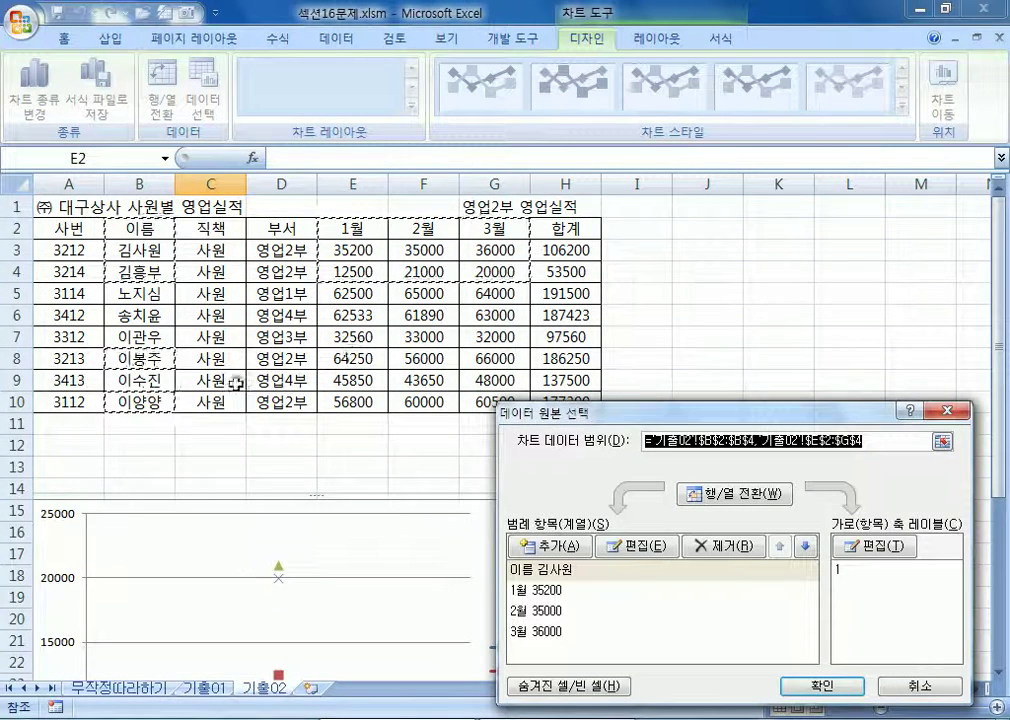
scroll(237, 420, down, 4)
scroll(295, 437, up, 3)
scroll(298, 435, up, 1)
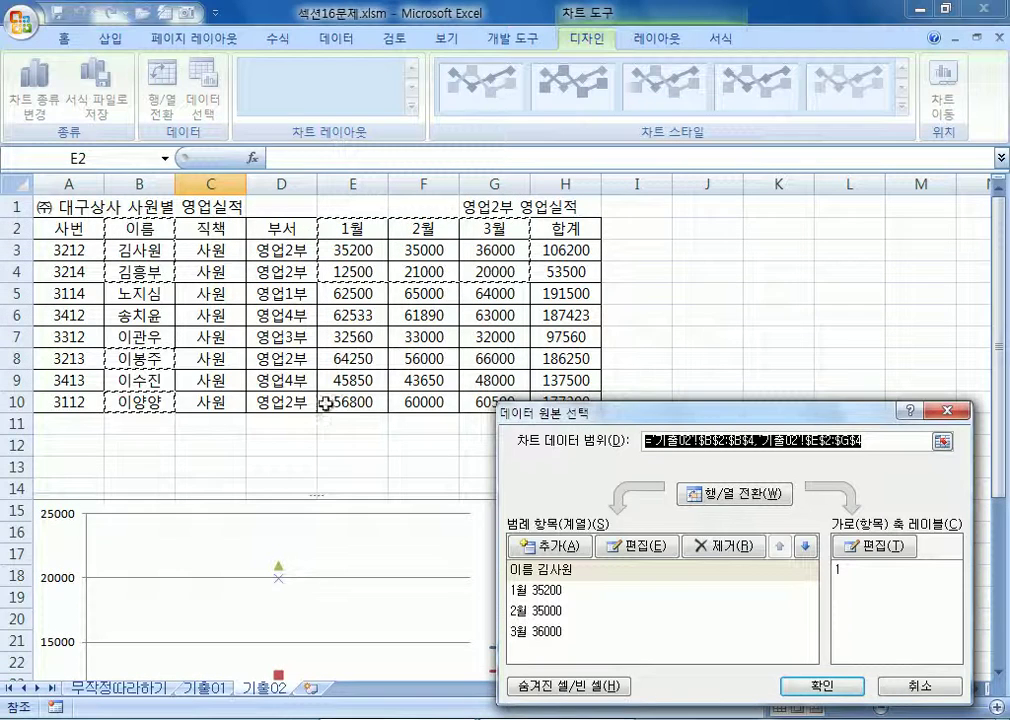
drag(344, 356, 480, 360)
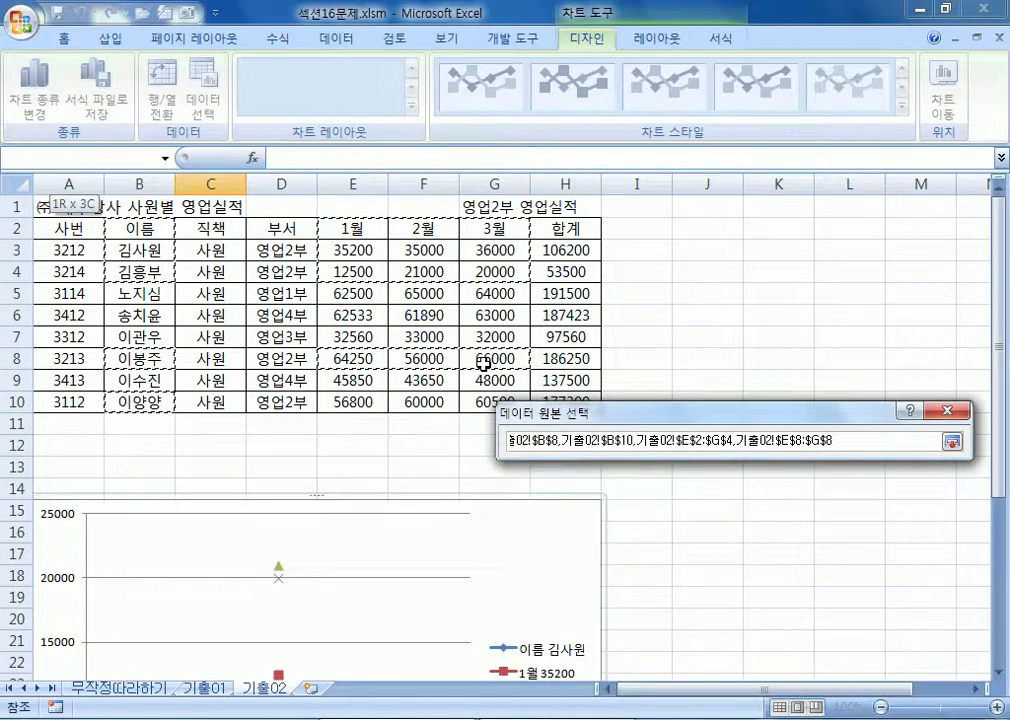
drag(345, 403, 473, 400)
scroll(433, 527, down, 4)
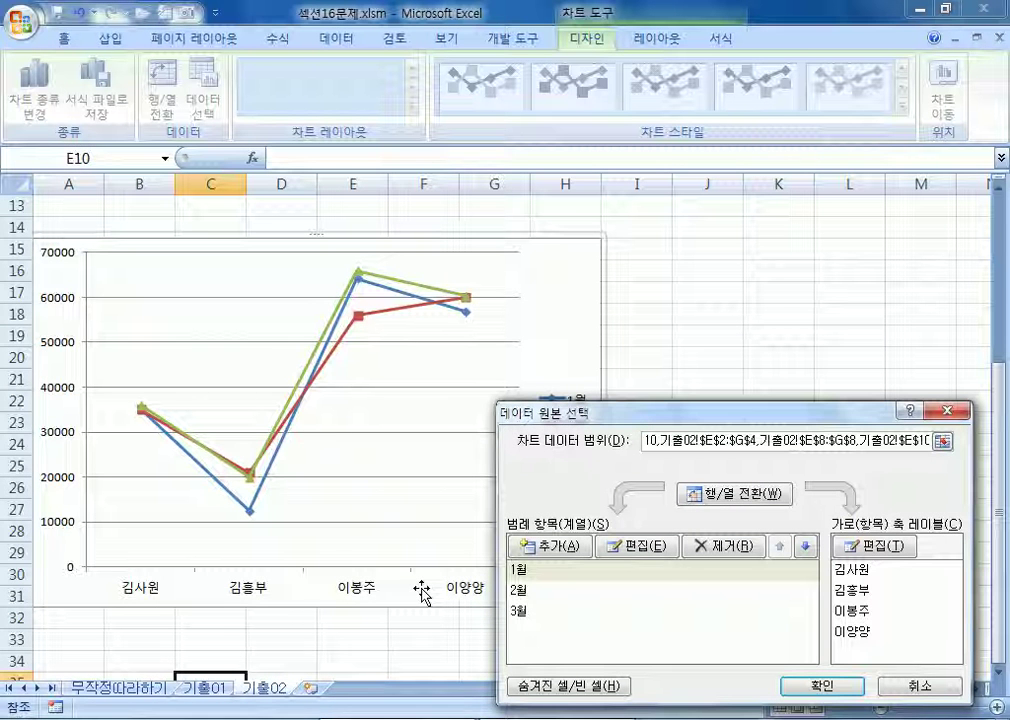
key(Return)
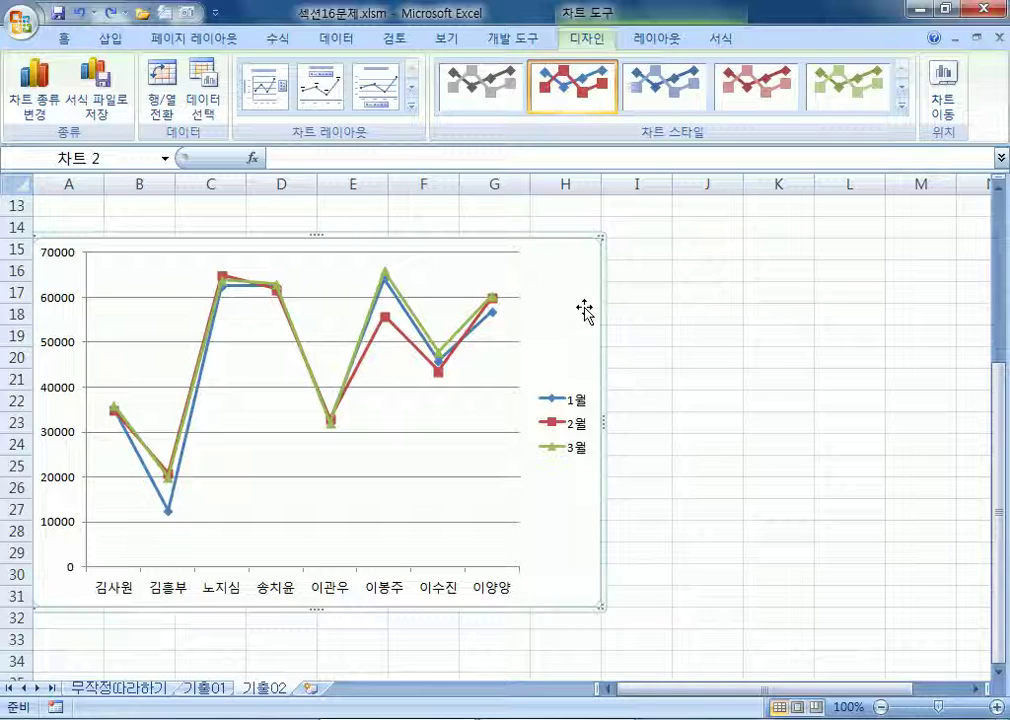
Reopen the line chart's source data selection, uncover the table, and set the data range to name cells B2:B4, B8 and B10
click(203, 100)
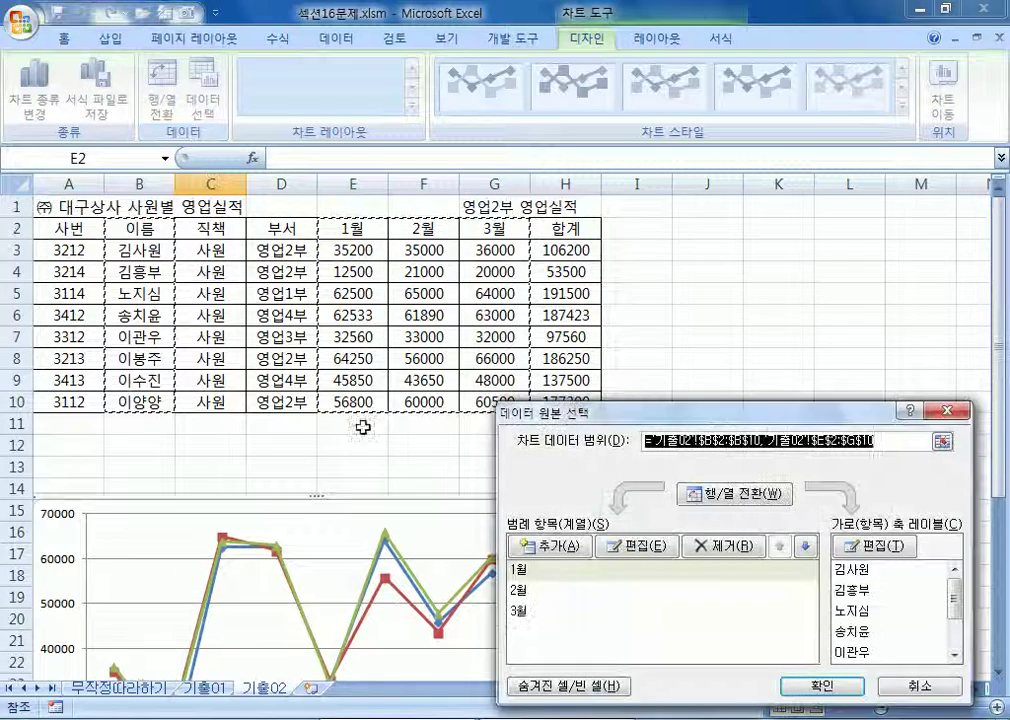
drag(681, 413, 973, 223)
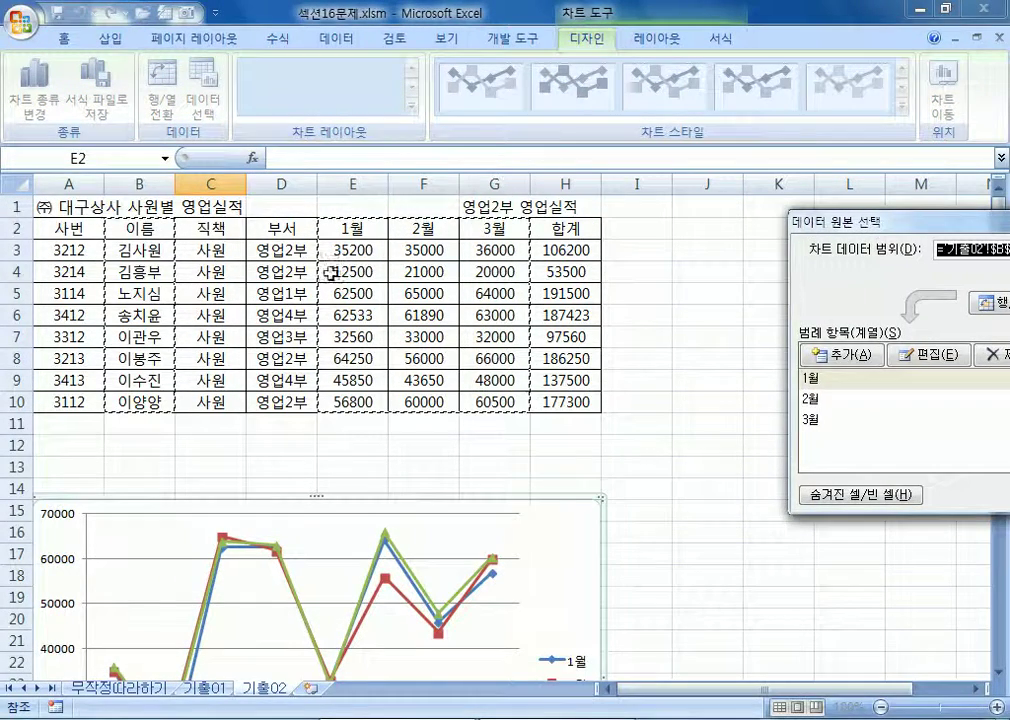
click(150, 230)
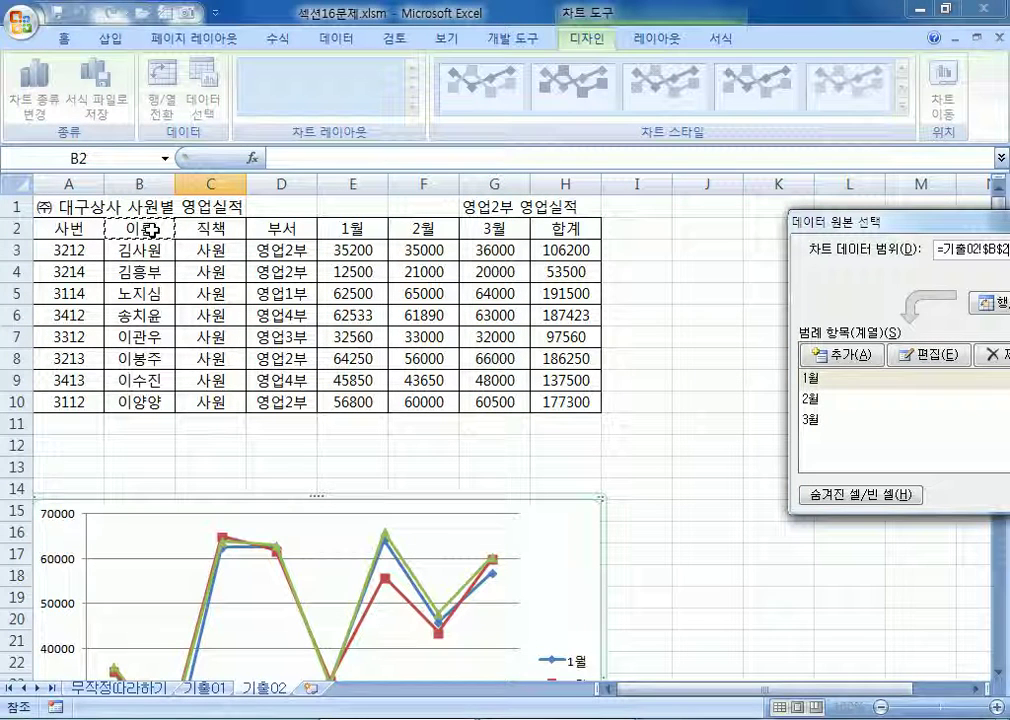
drag(152, 231, 155, 279)
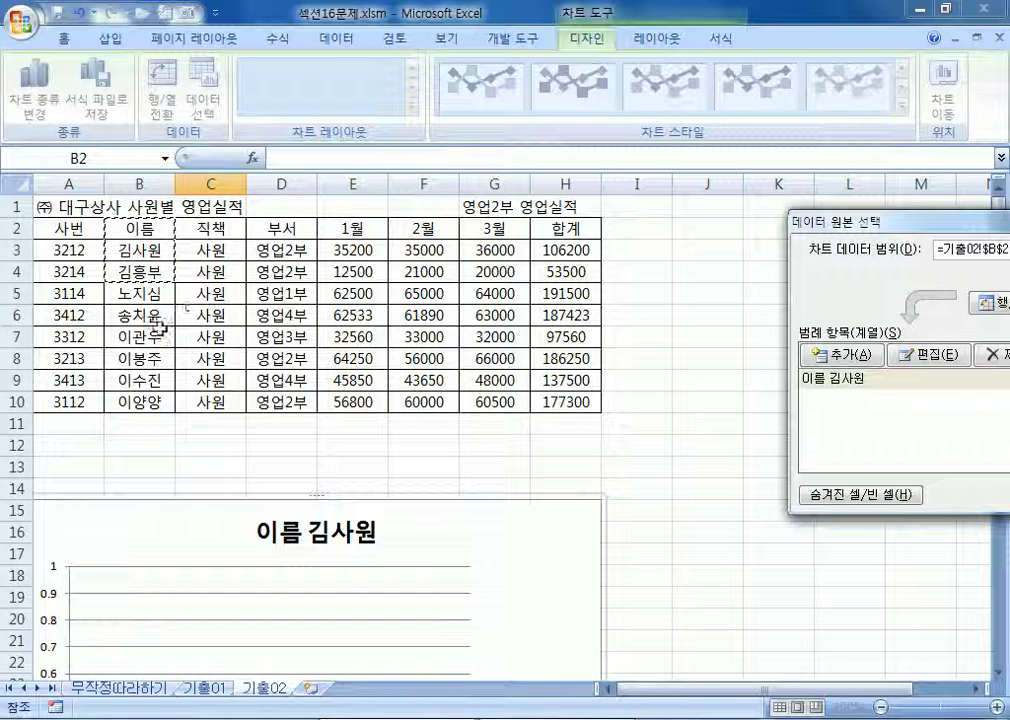
ctrl+click(140, 357)
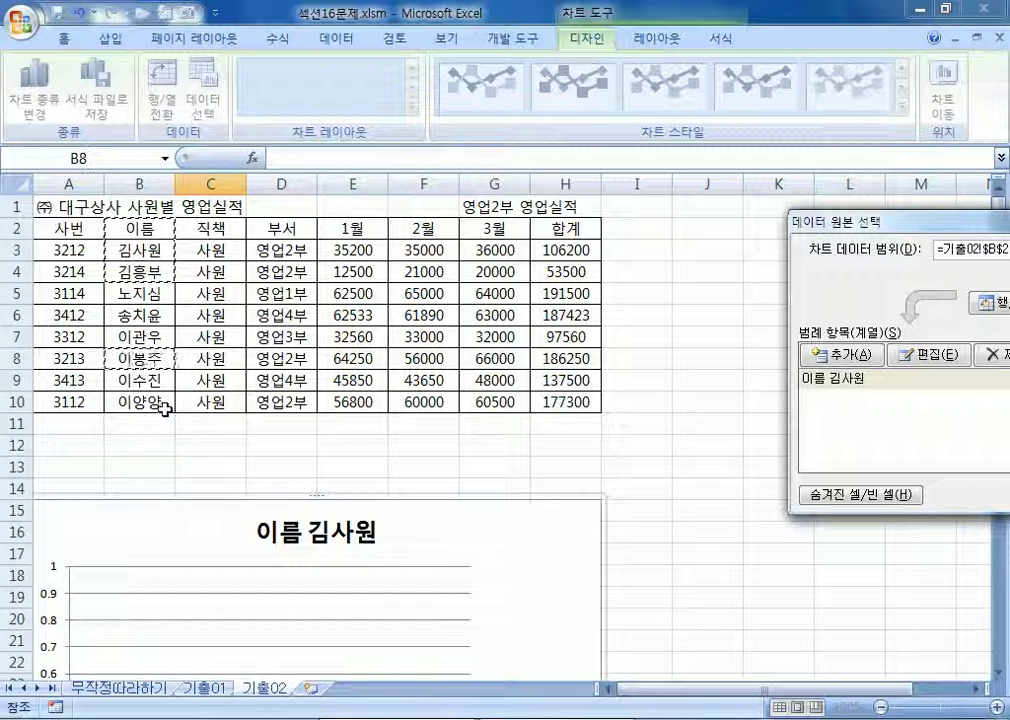
shift+click(162, 403)
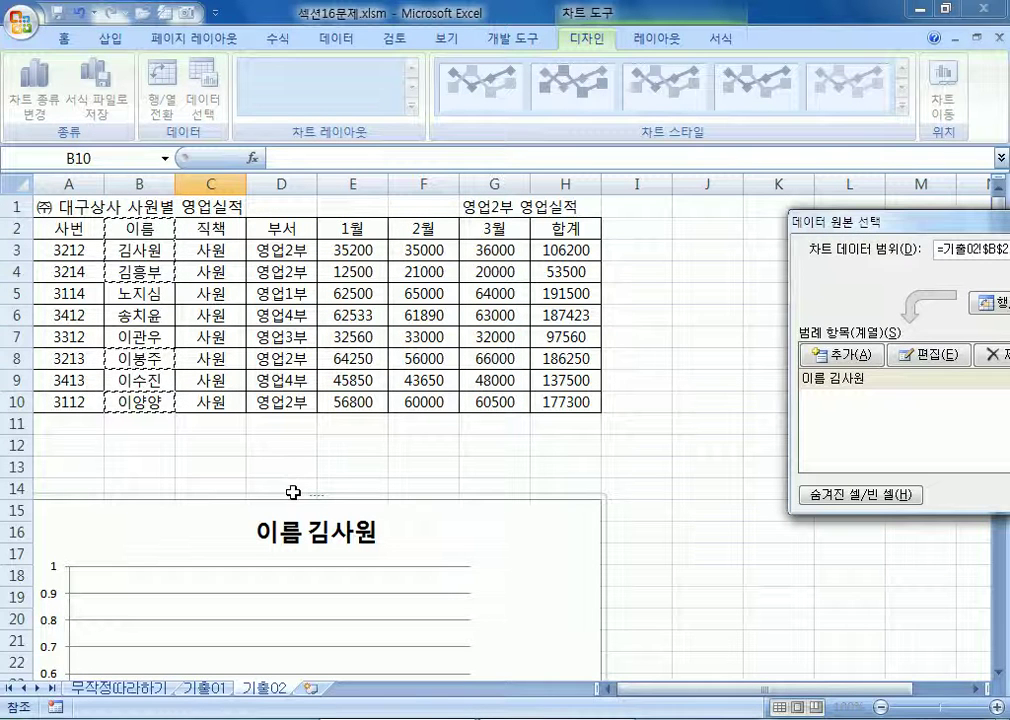
Extend the chart data range with the monthly values in E2:G4, E8:G8 and E10:G10, and apply it
drag(343, 225, 471, 266)
drag(363, 358, 481, 357)
drag(353, 402, 505, 401)
scroll(470, 520, down, 4)
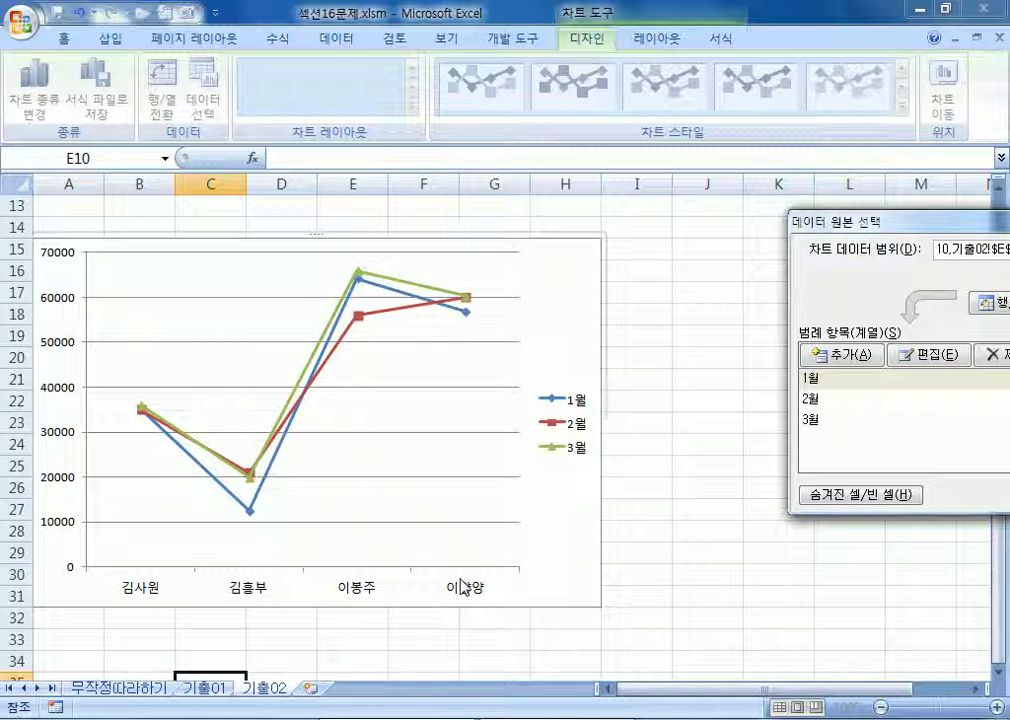
drag(860, 221, 533, 163)
click(786, 438)
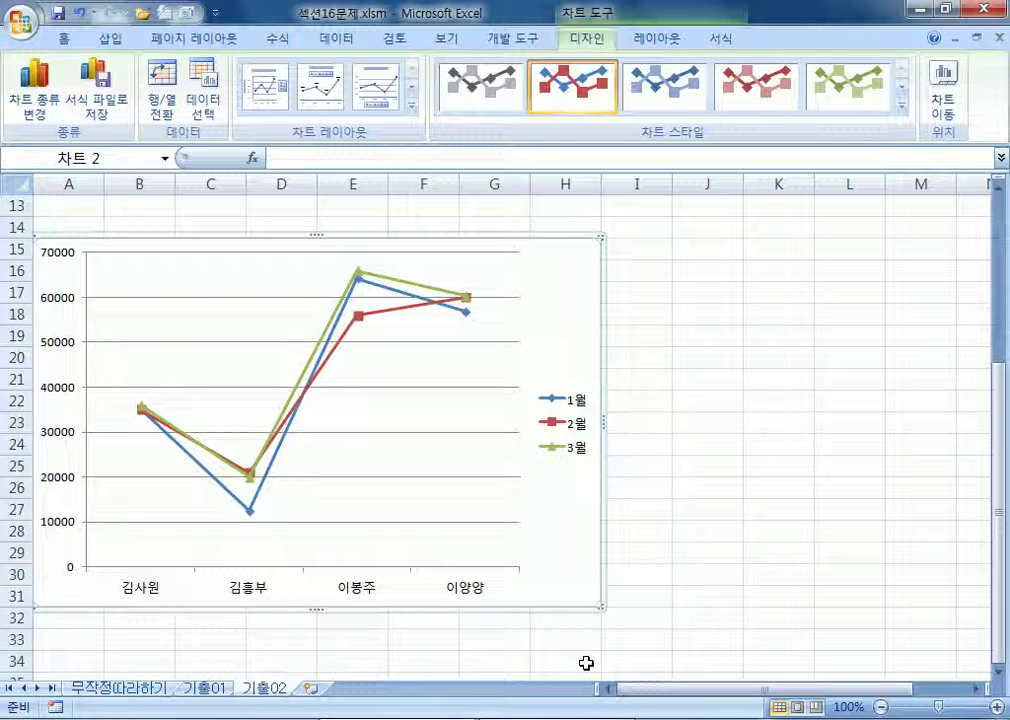
Examine the 중간, 기말 and 출석 scores and the column chart on sheet 기출01, and return to sheet 기출02
click(204, 689)
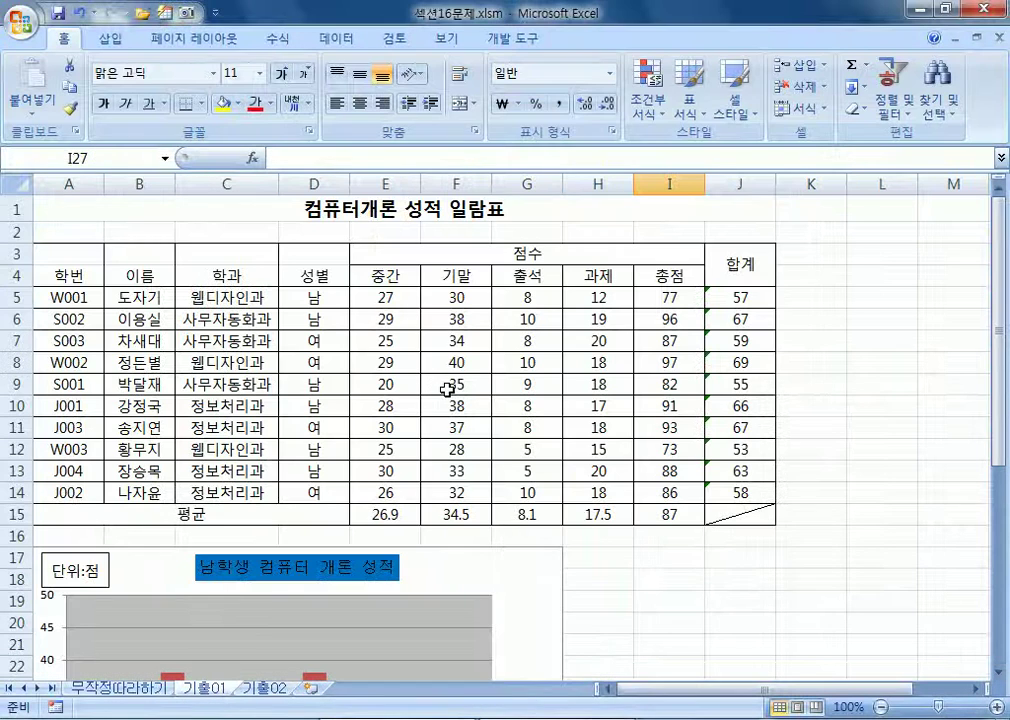
click(548, 582)
scroll(548, 582, down, 1)
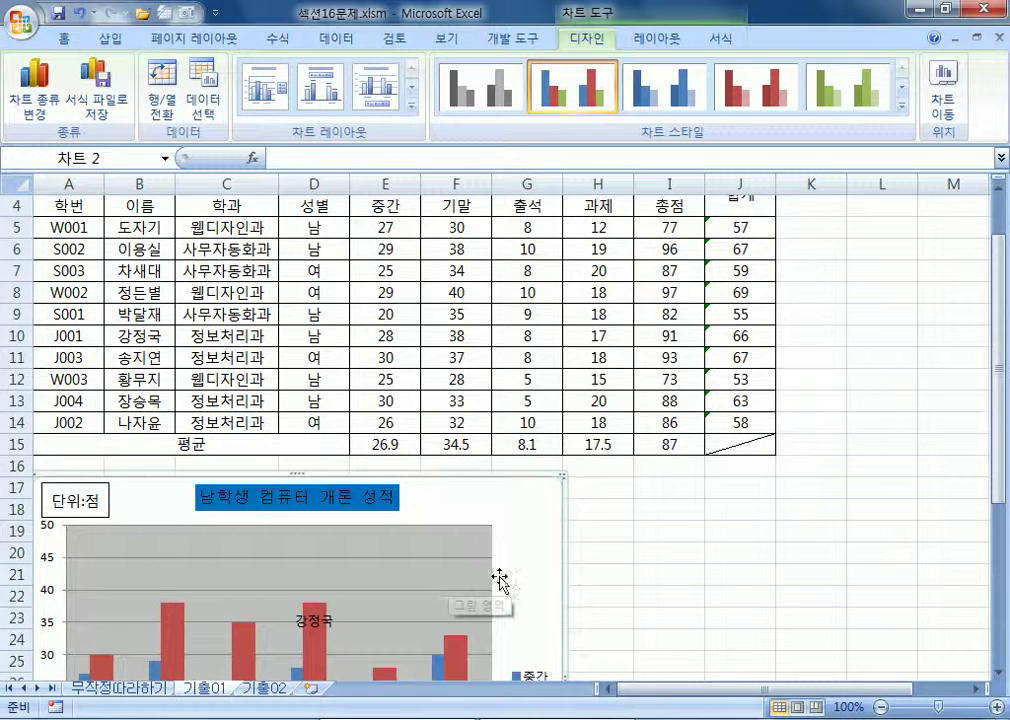
scroll(497, 582, up, 1)
drag(455, 275, 547, 500)
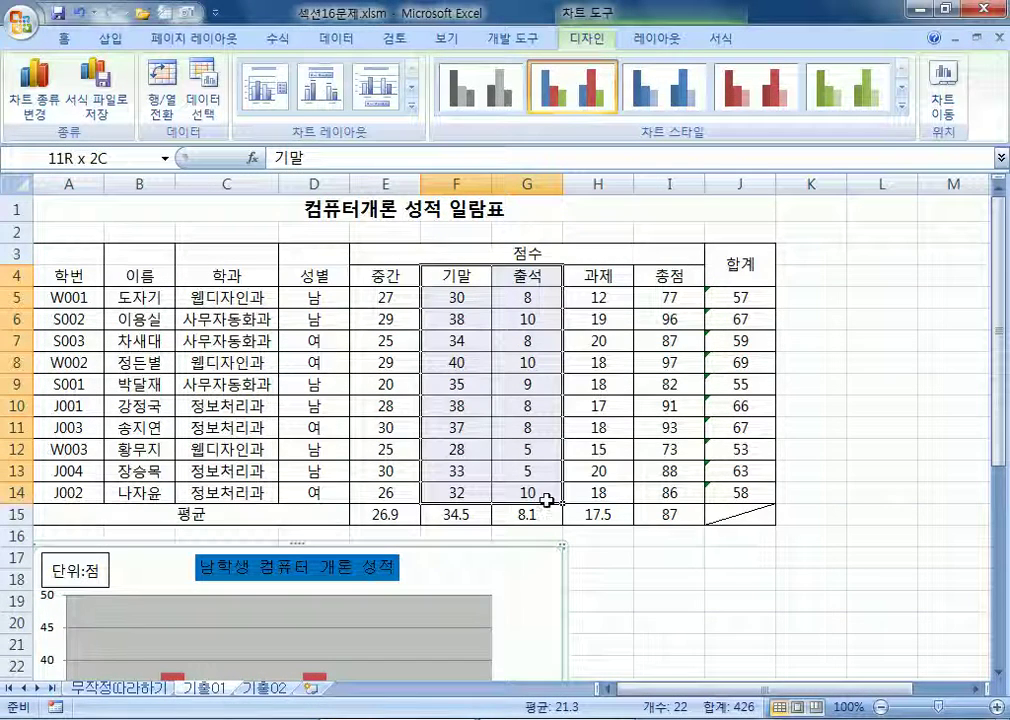
drag(385, 275, 386, 490)
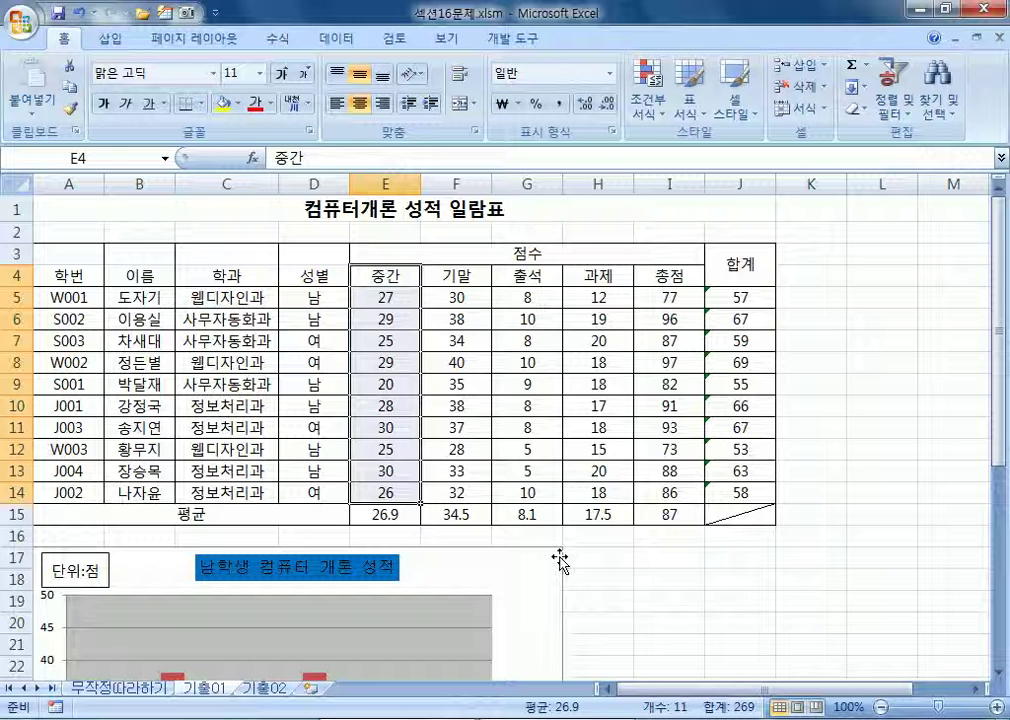
scroll(555, 558, down, 3)
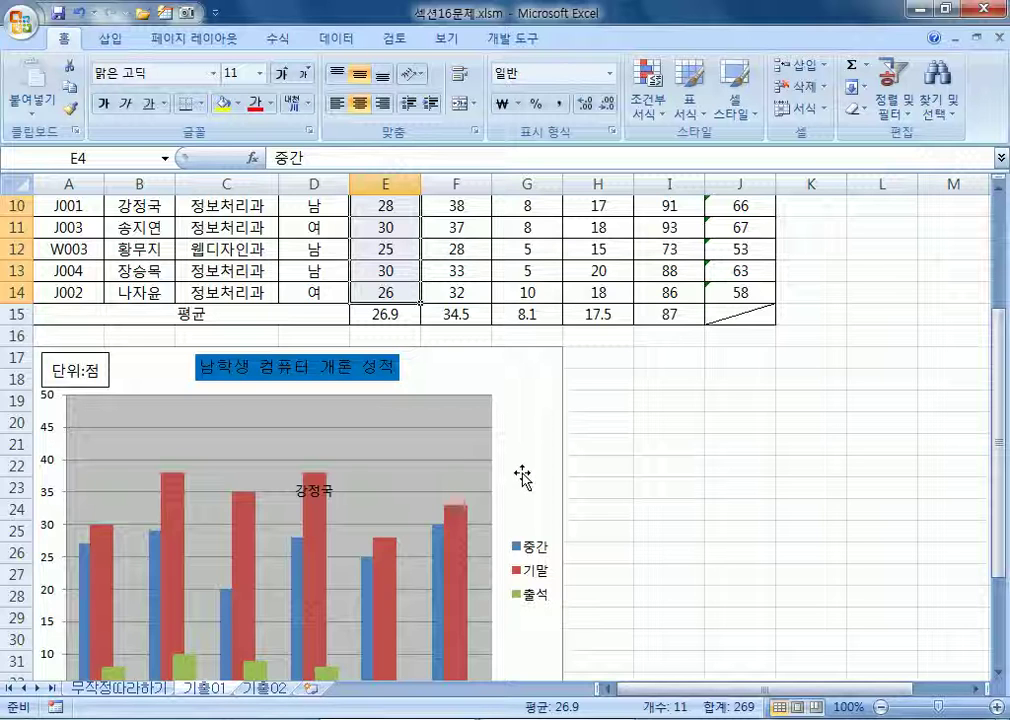
click(598, 379)
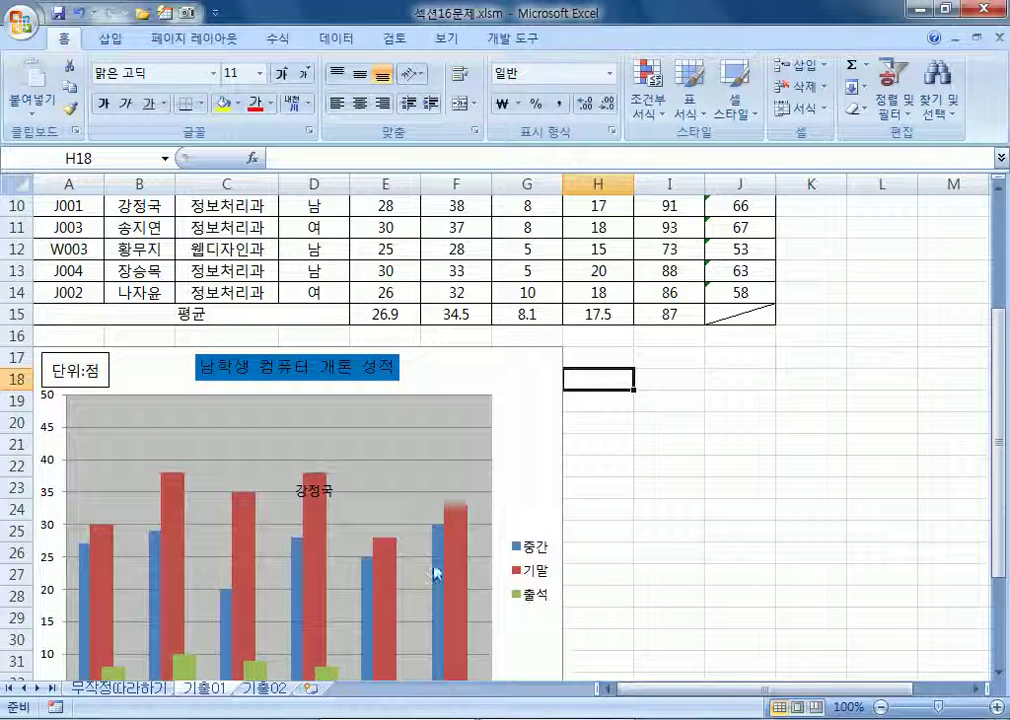
click(260, 689)
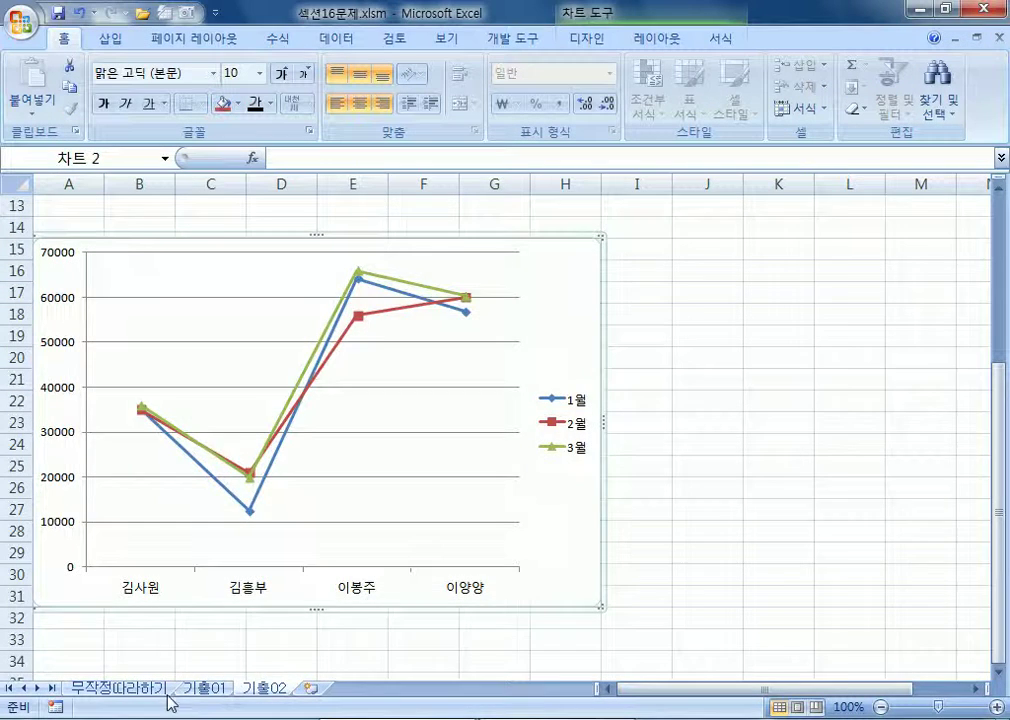
click(205, 689)
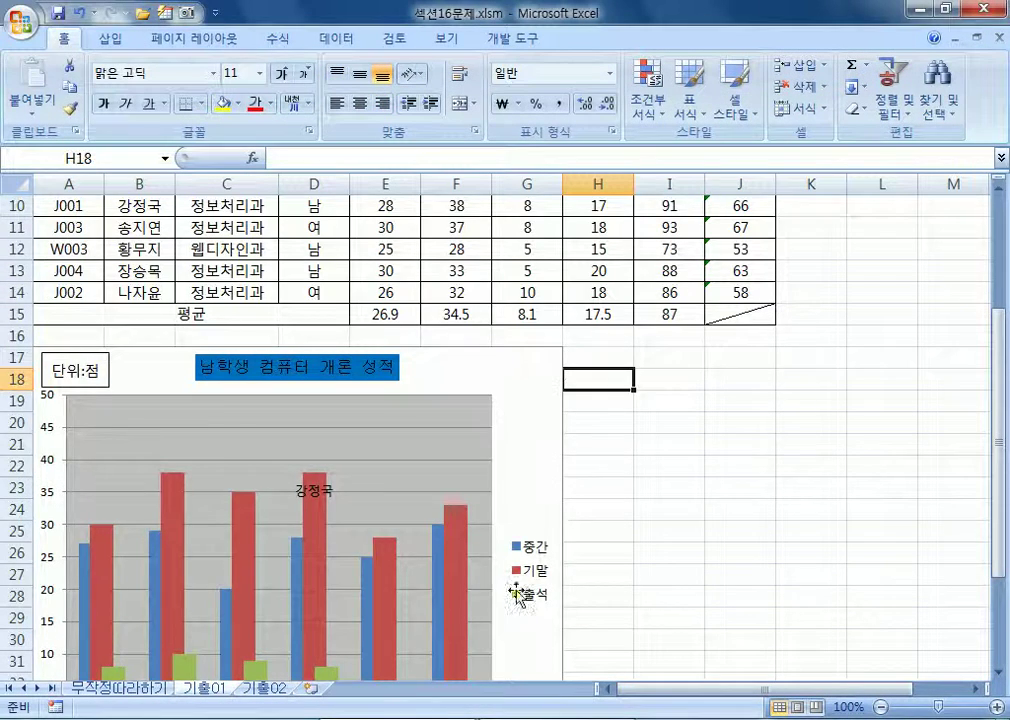
click(256, 689)
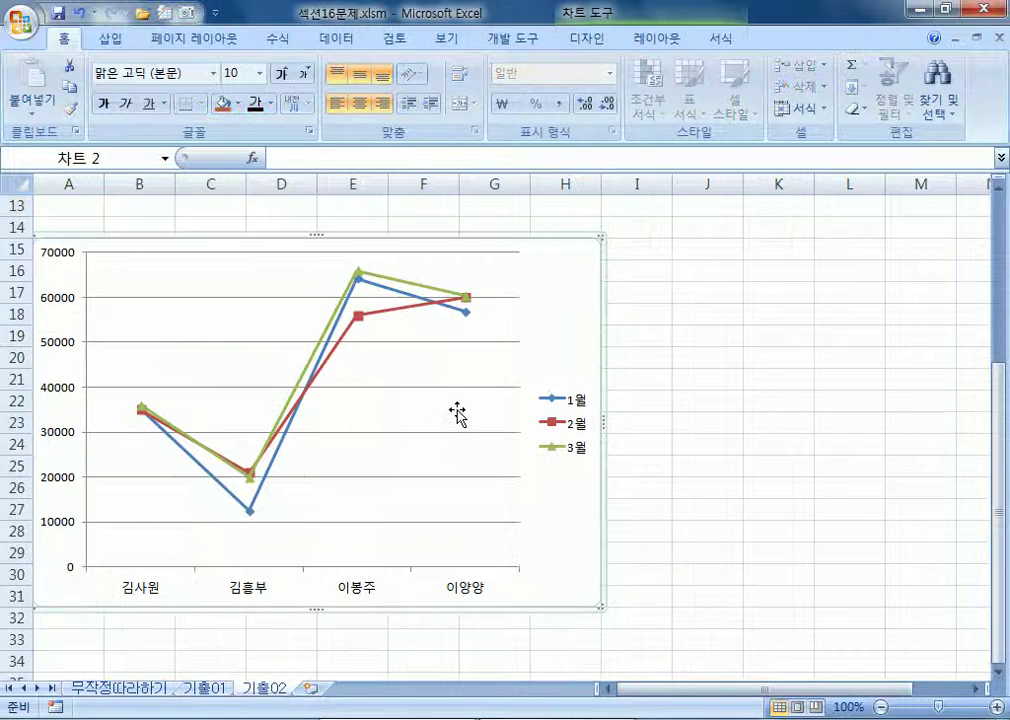
Review the line chart's source data ranges, series and axis labels, and close the selection without changes
scroll(458, 415, up, 2)
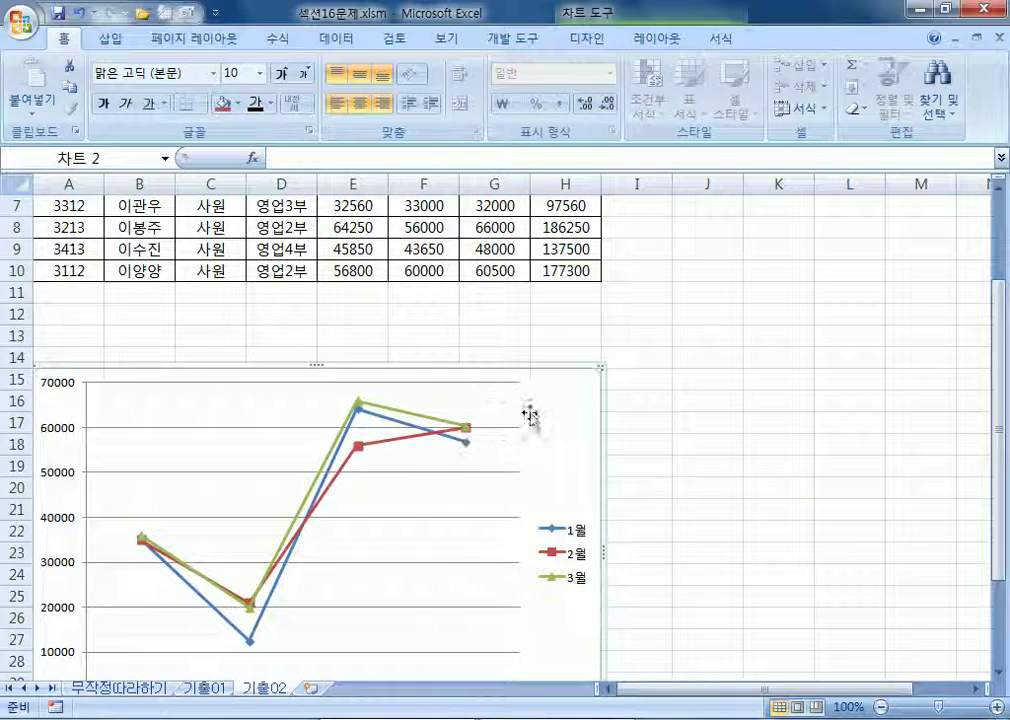
click(587, 38)
click(203, 101)
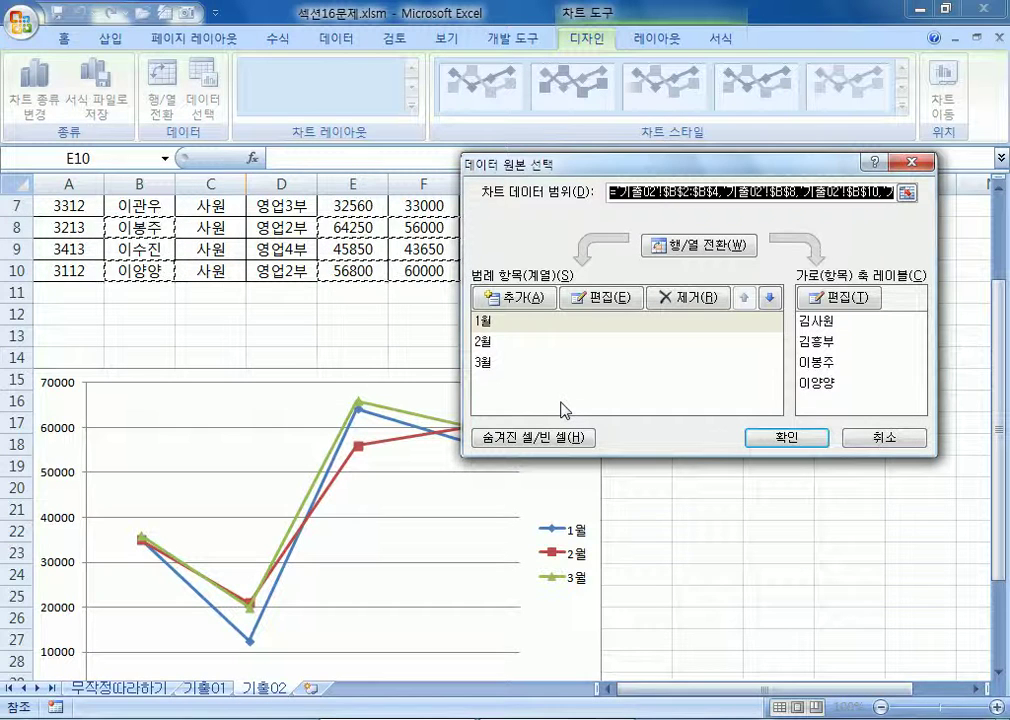
click(893, 438)
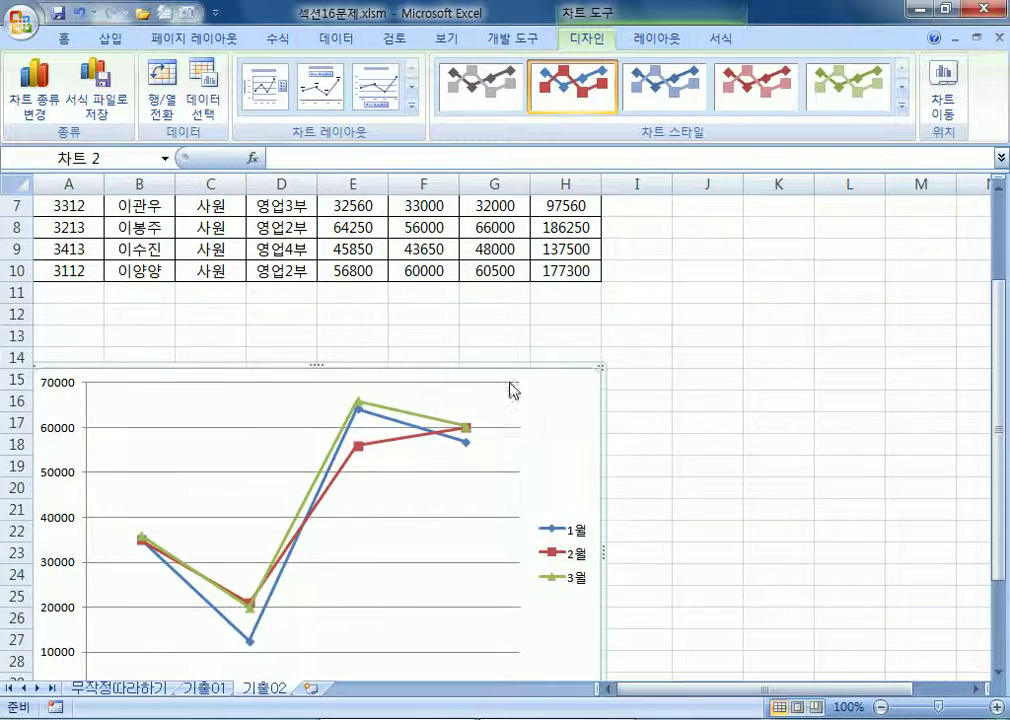
Add a chart title above the line chart's plot area
scroll(523, 388, up, 2)
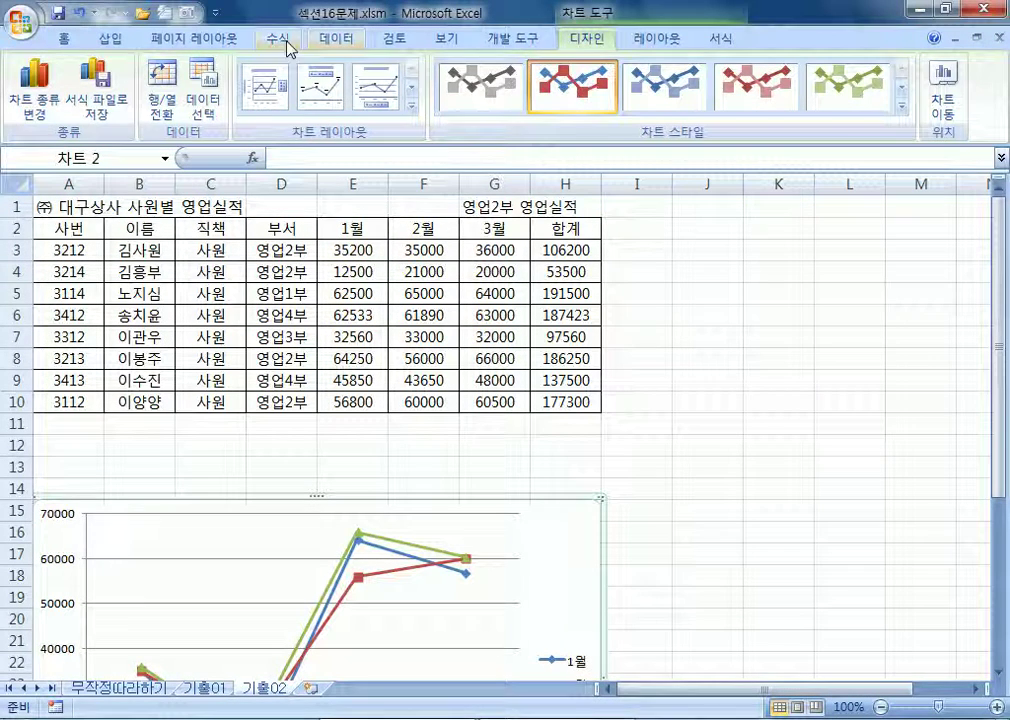
click(645, 39)
click(328, 100)
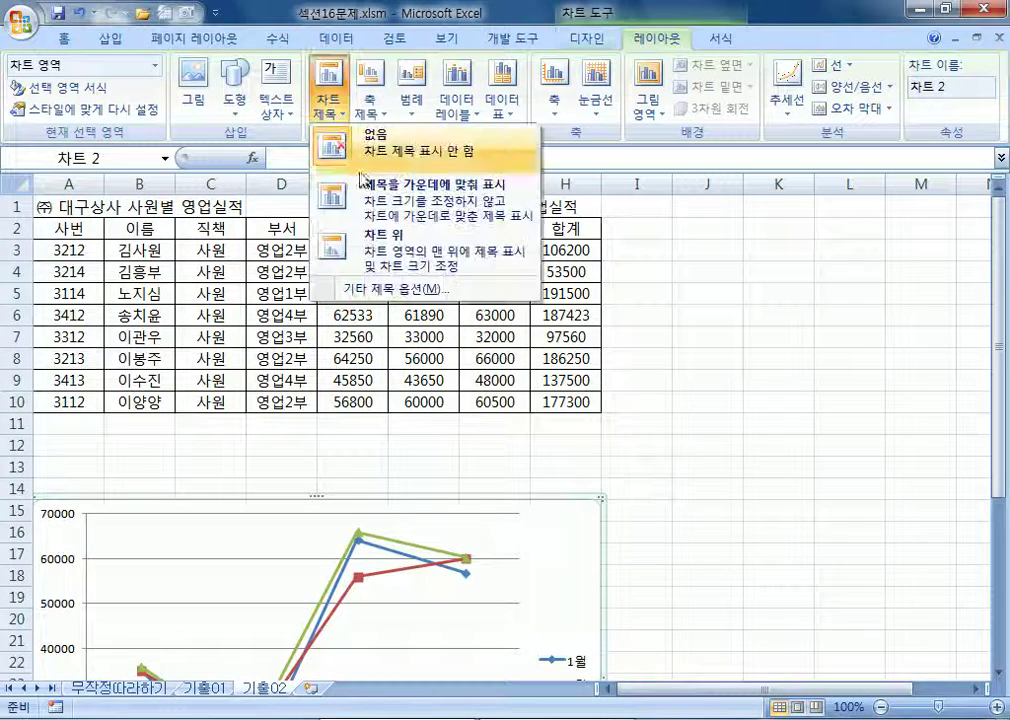
click(300, 296)
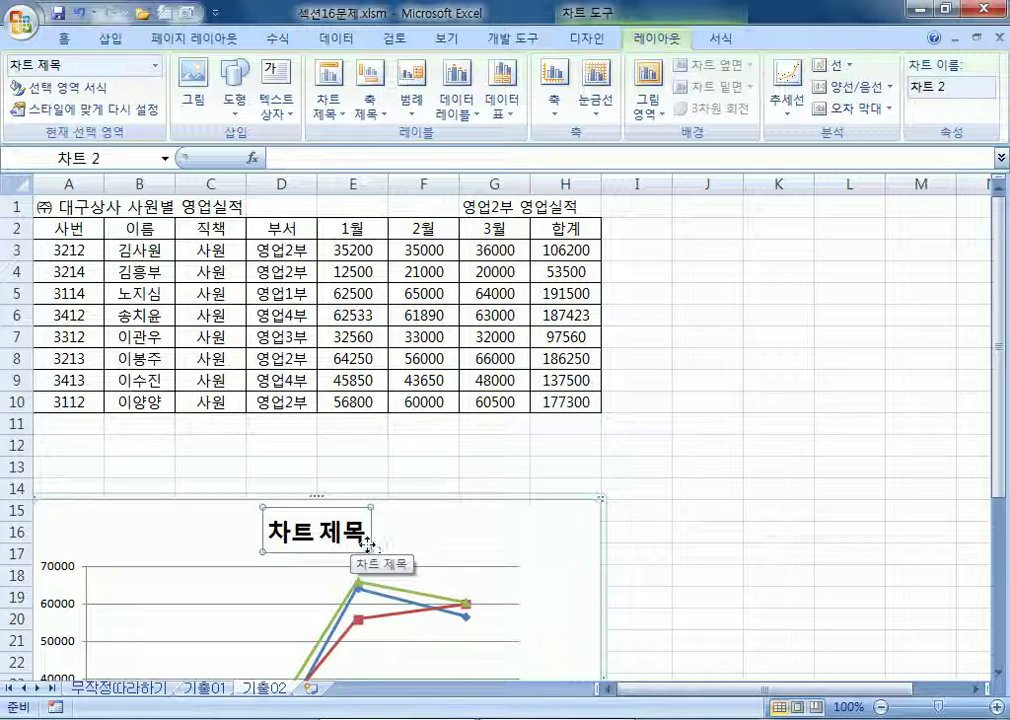
click(328, 519)
drag(274, 528, 364, 528)
click(486, 545)
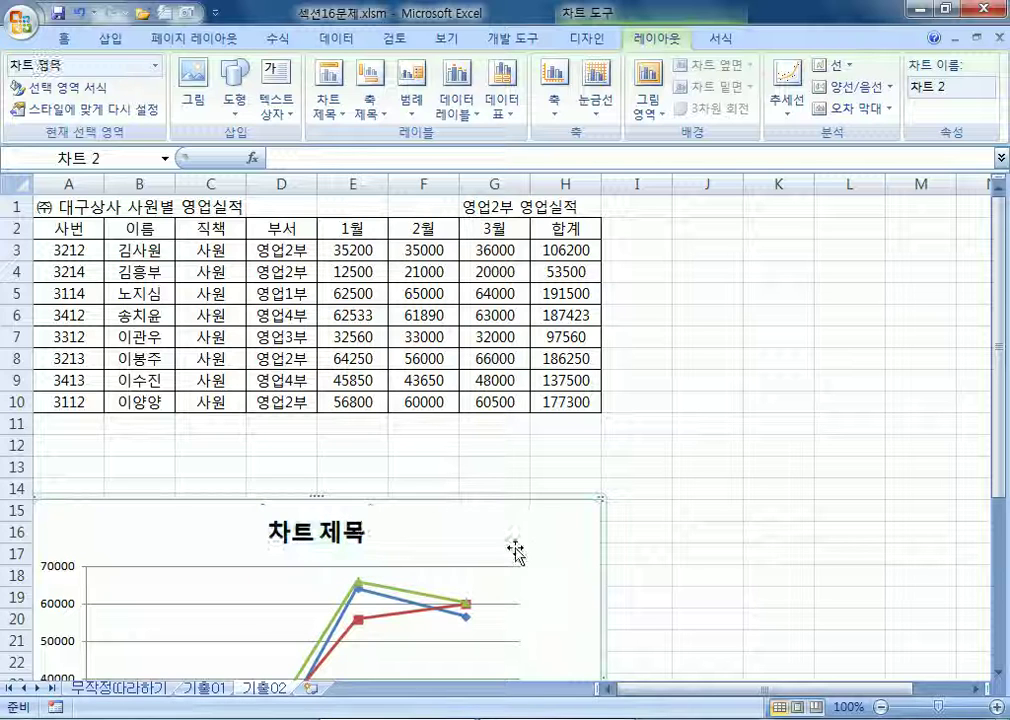
click(483, 208)
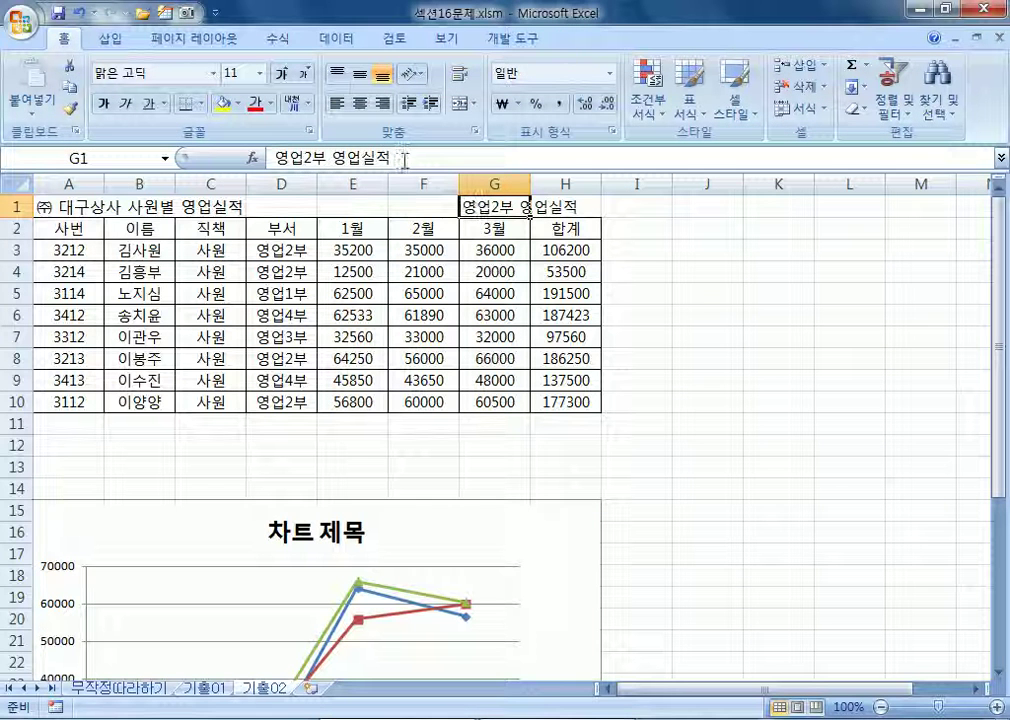
double_click(470, 207)
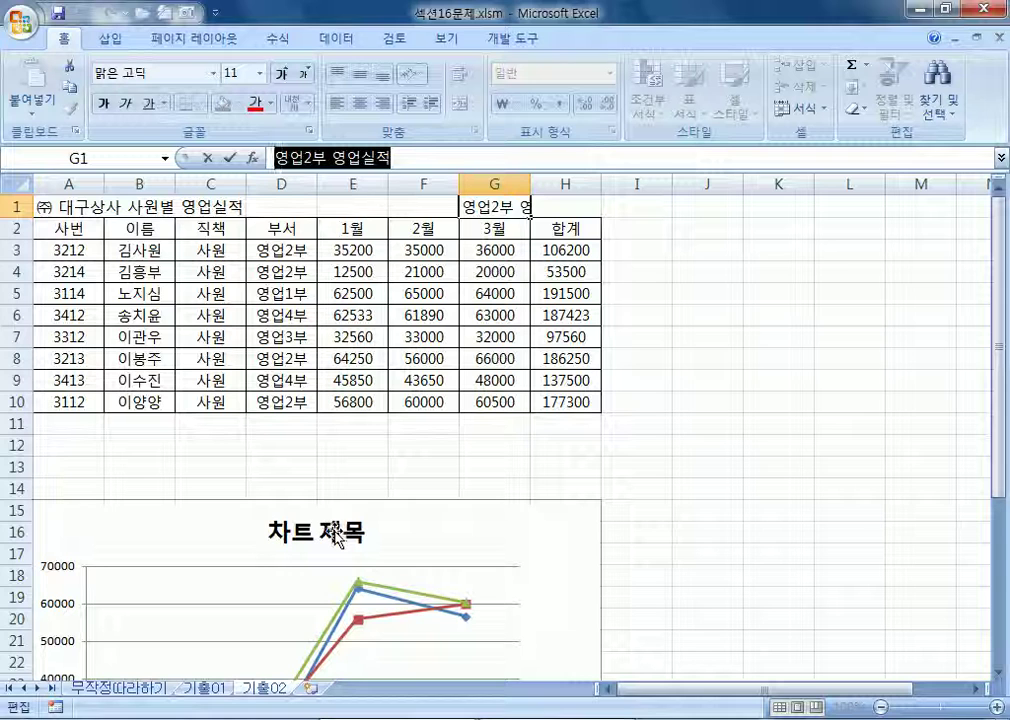
click(336, 535)
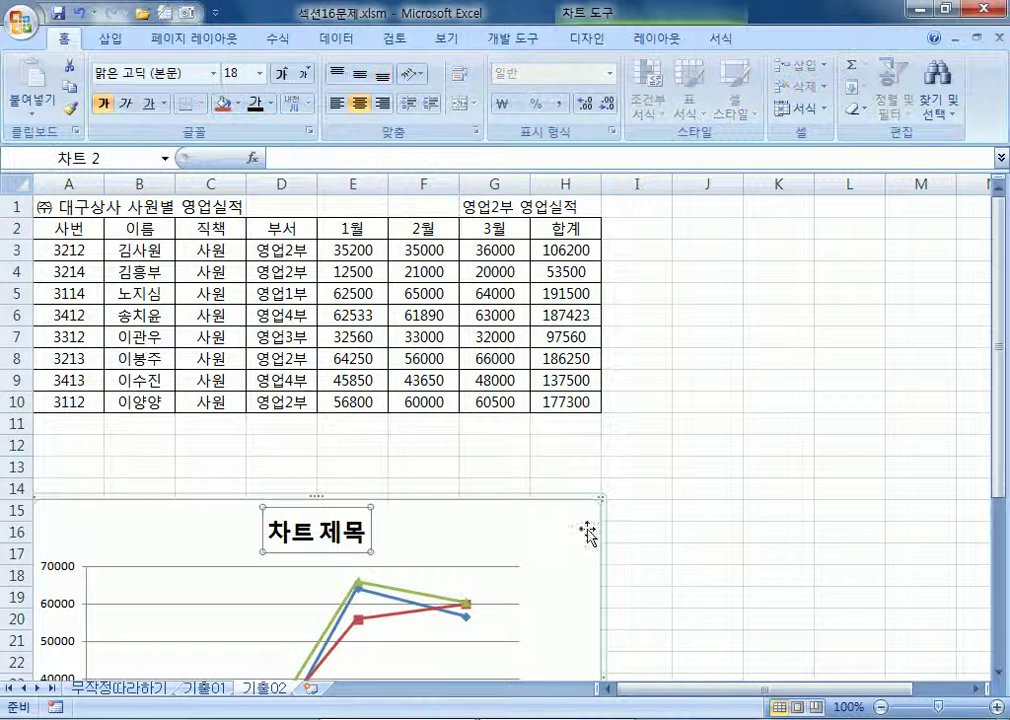
scroll(488, 485, down, 3)
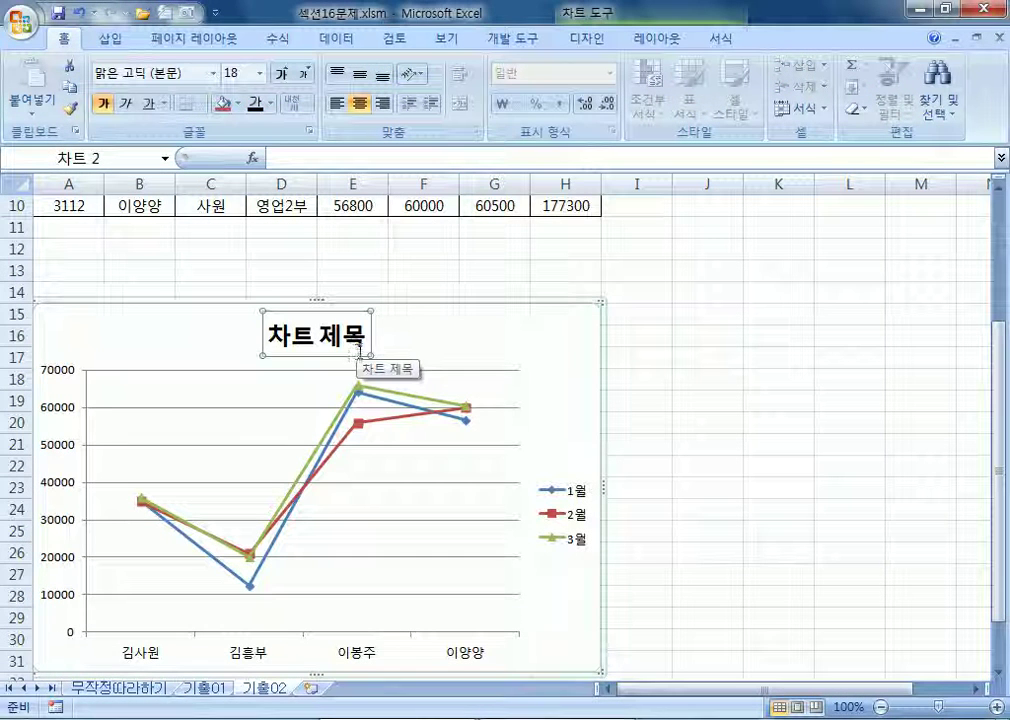
click(301, 155)
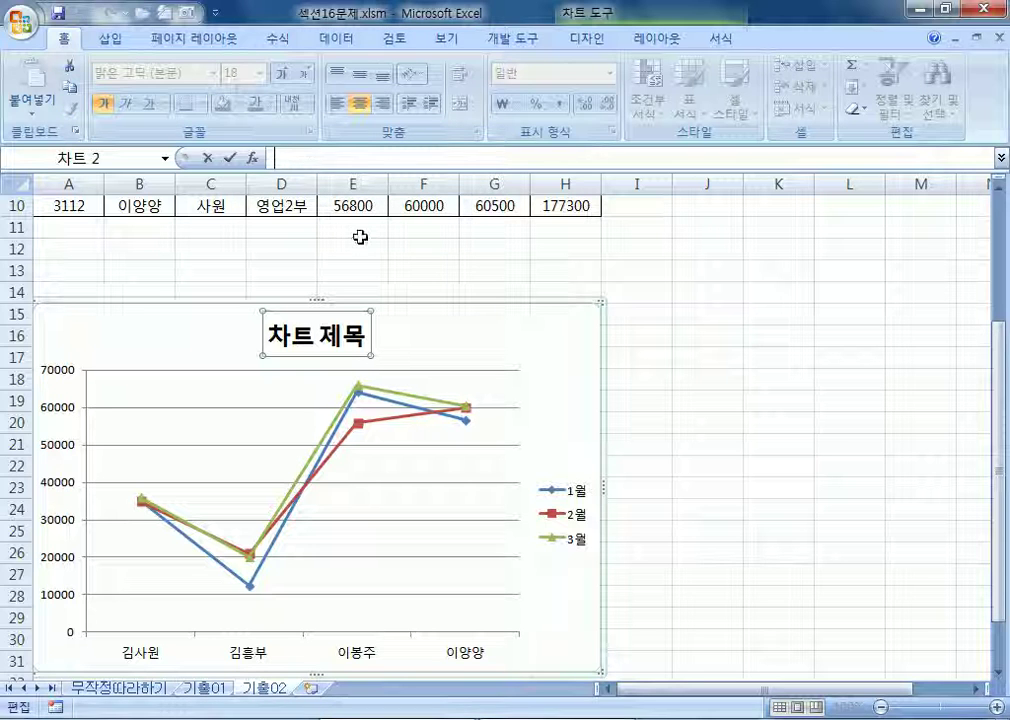
click(408, 340)
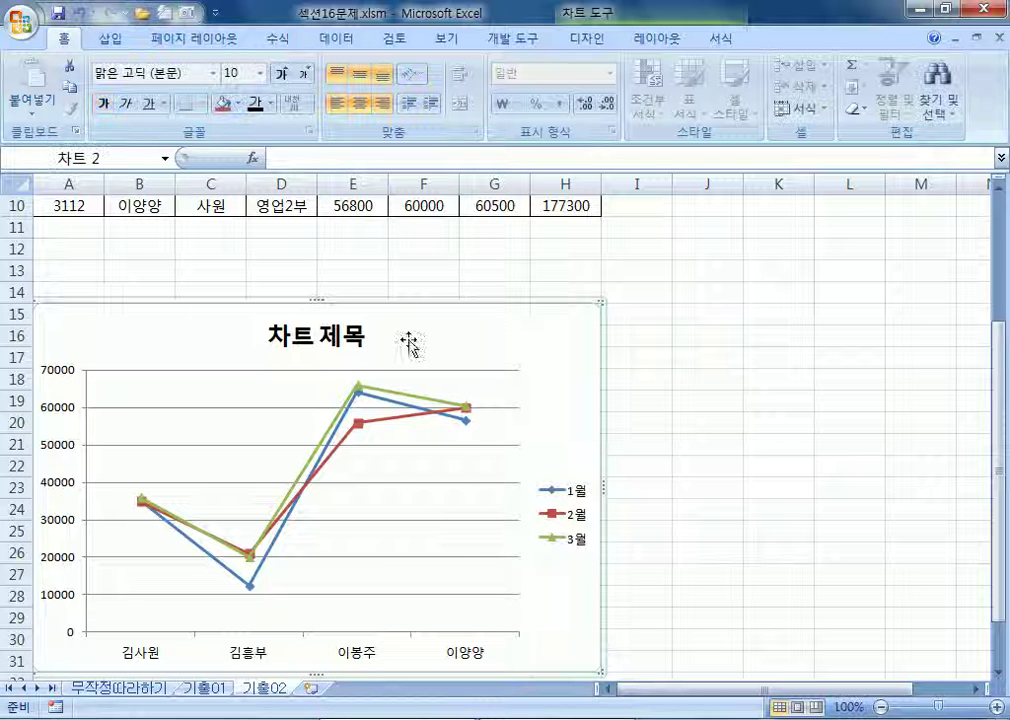
Link the line chart's title to cell G1 with the reference =기출02!$G$1
click(347, 340)
scroll(396, 330, up, 3)
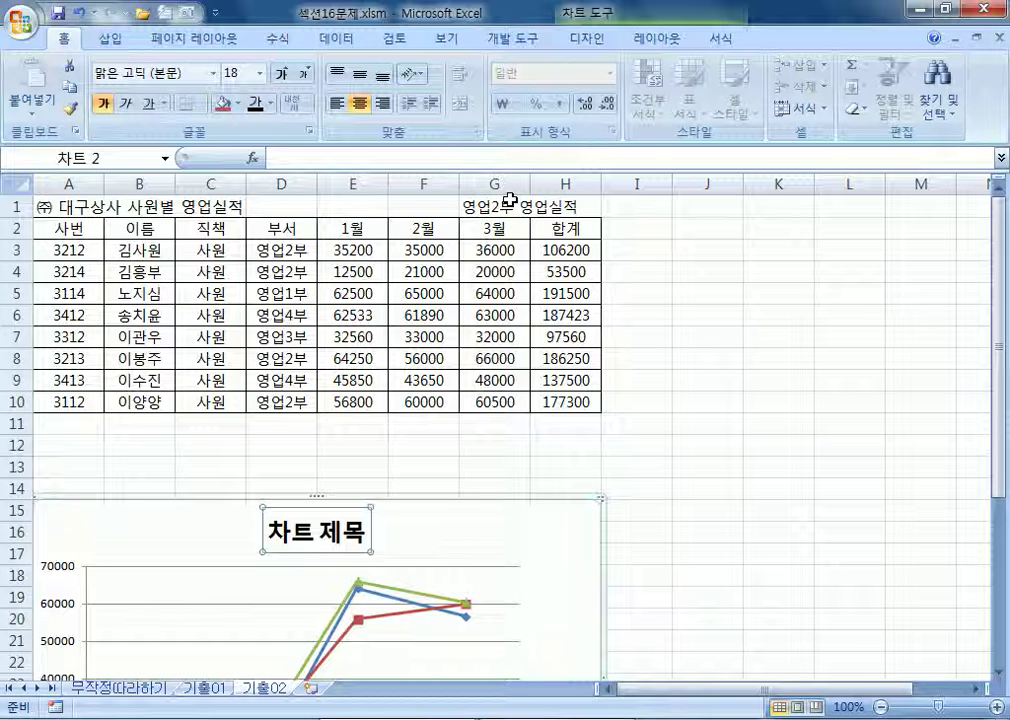
click(342, 159)
text(=)
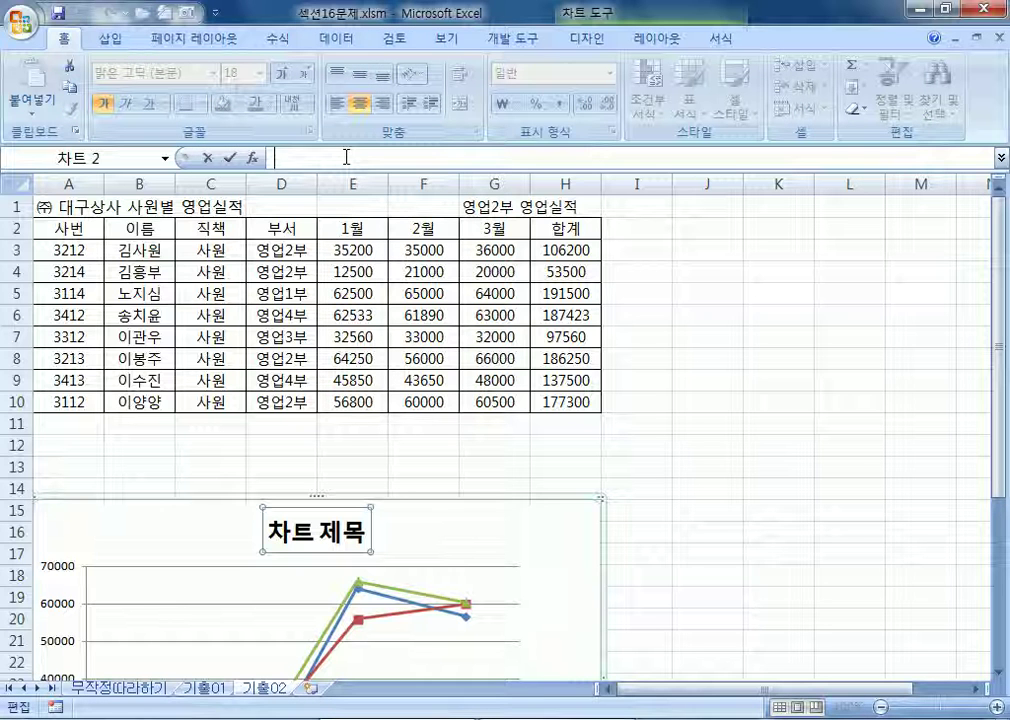
click(494, 205)
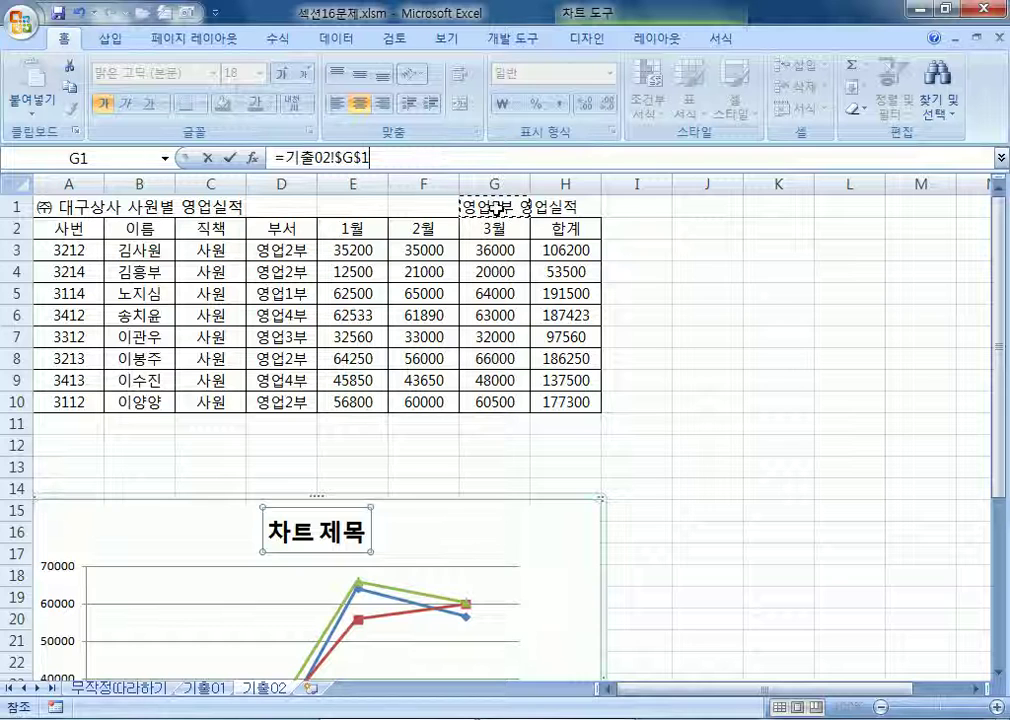
key(Return)
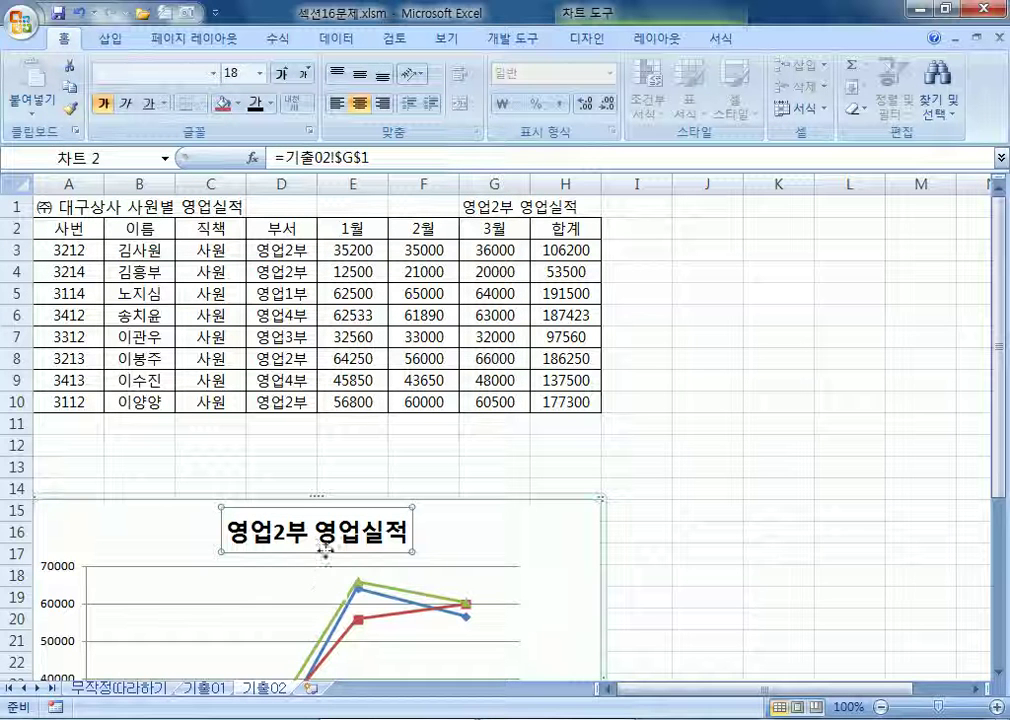
Change the text in cell G1 to 영업25부 영업실적 to test the chart title's link
click(497, 207)
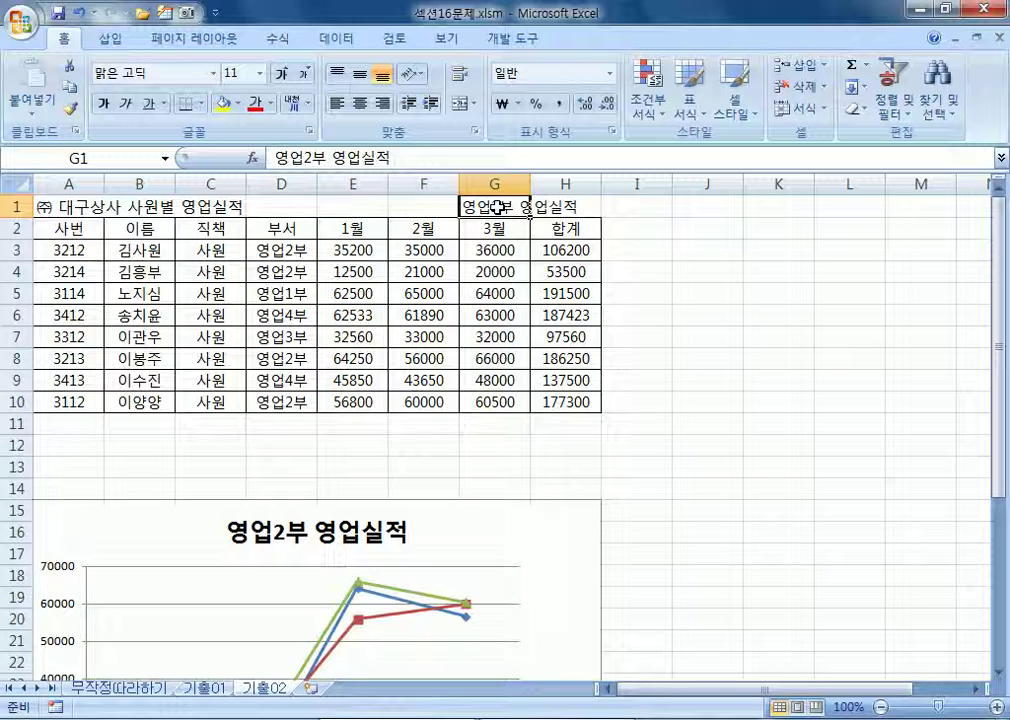
drag(277, 158, 305, 158)
click(316, 158)
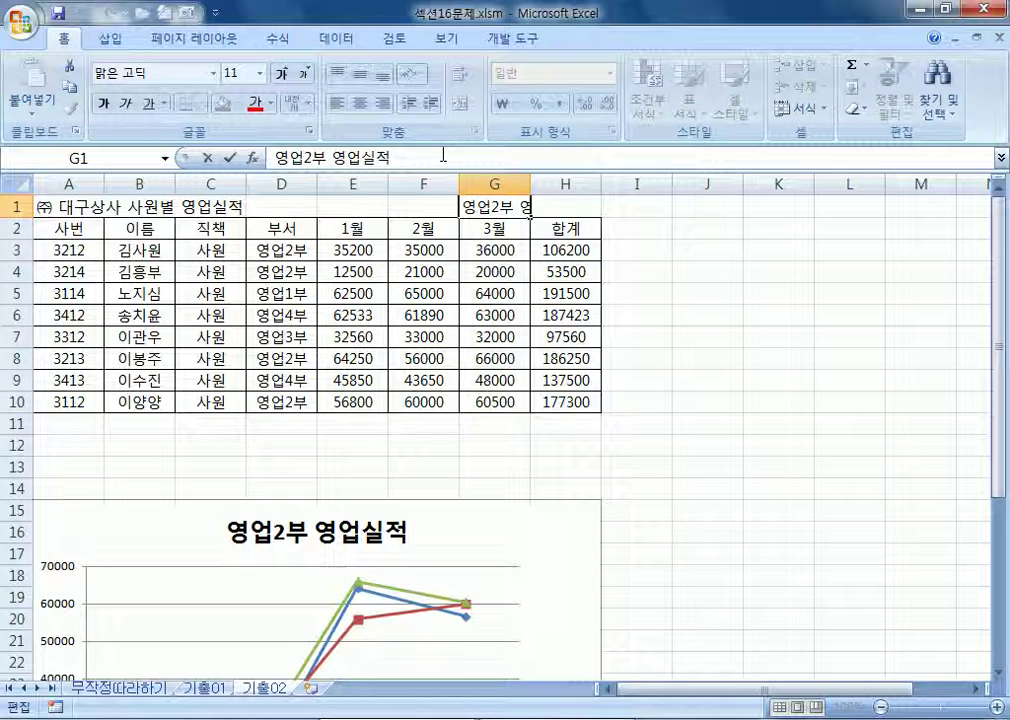
text(5)
key(Return)
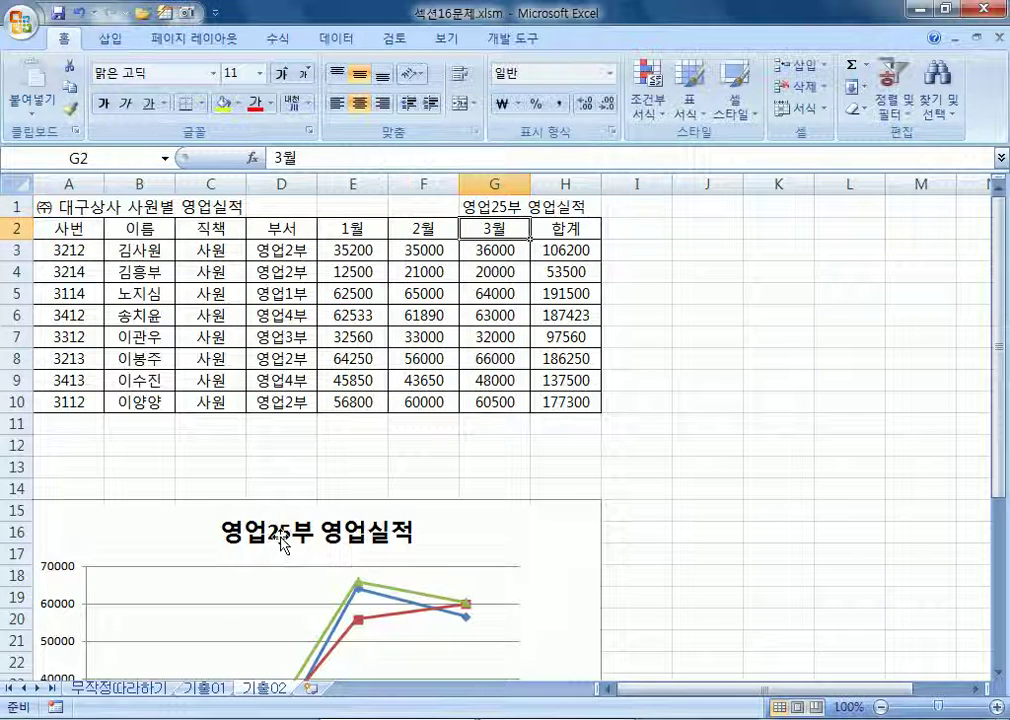
Restore cell G1's text to 영업2부 영업실적 and check the chart title's cell reference
click(507, 203)
click(322, 159)
key(BackSpace)
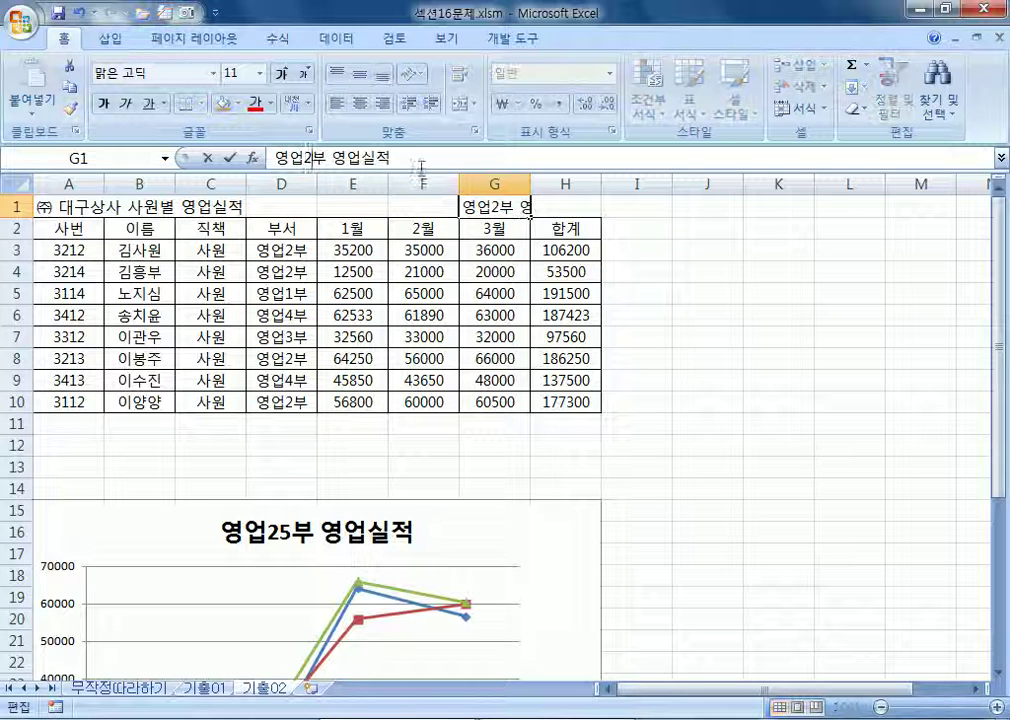
key(Return)
click(296, 545)
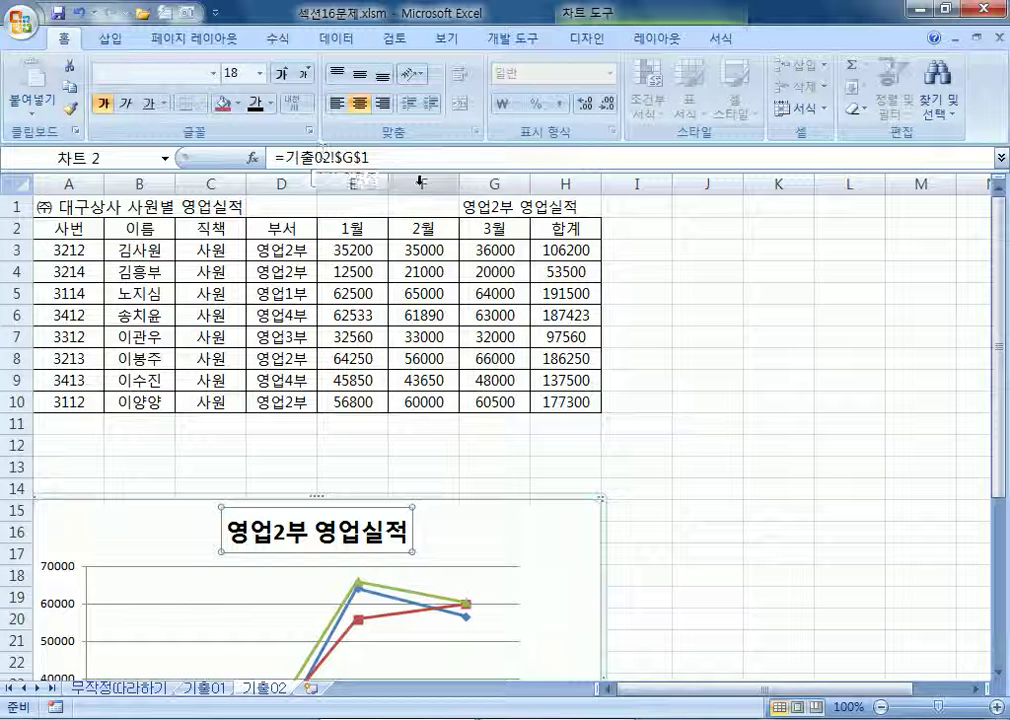
click(490, 203)
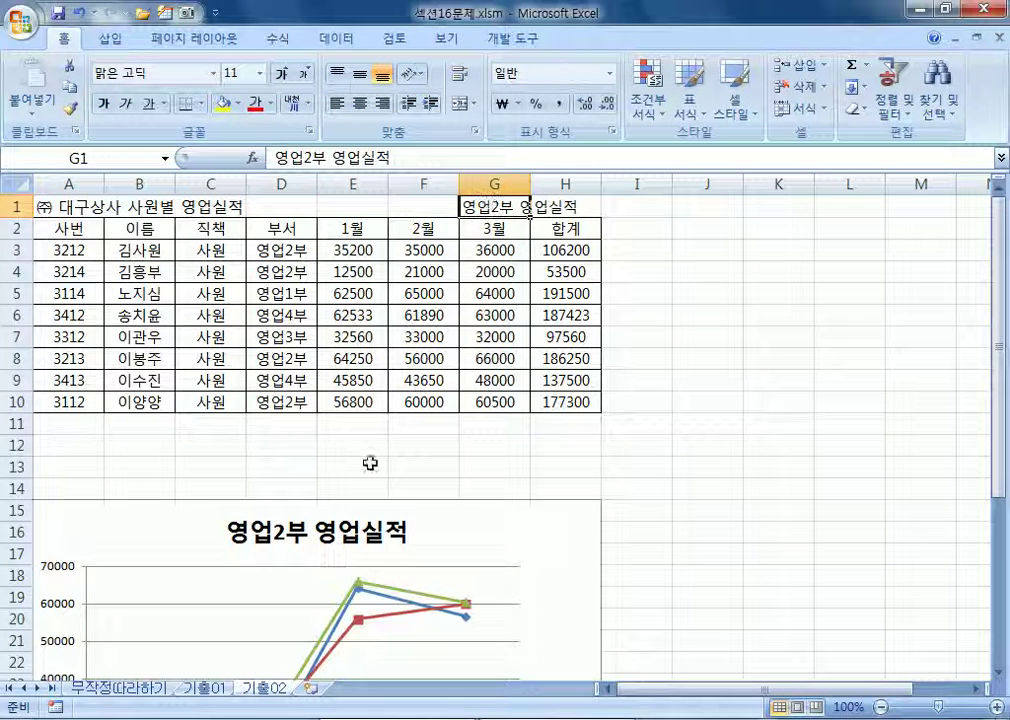
click(341, 540)
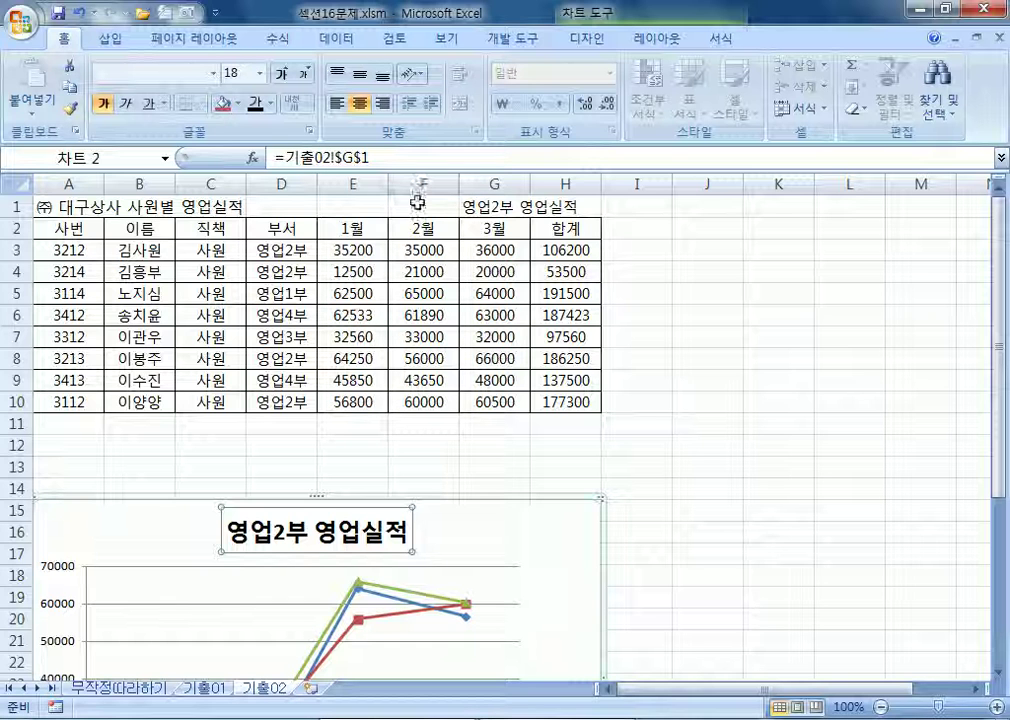
click(473, 207)
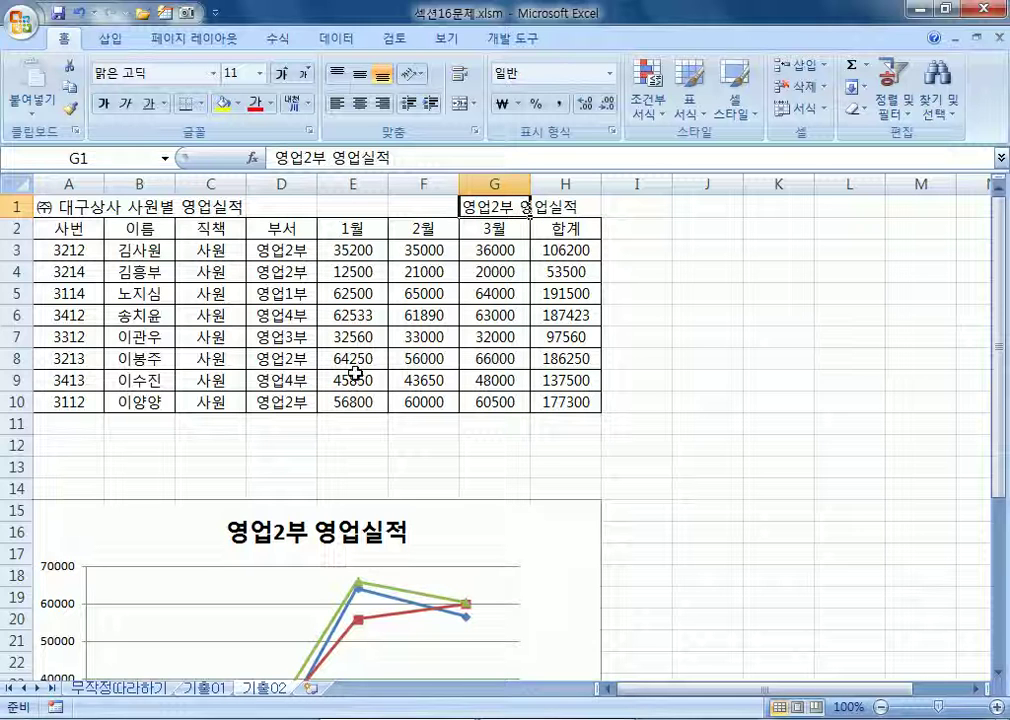
Add a primary horizontal axis title below the line chart's category axis
scroll(357, 368, down, 1)
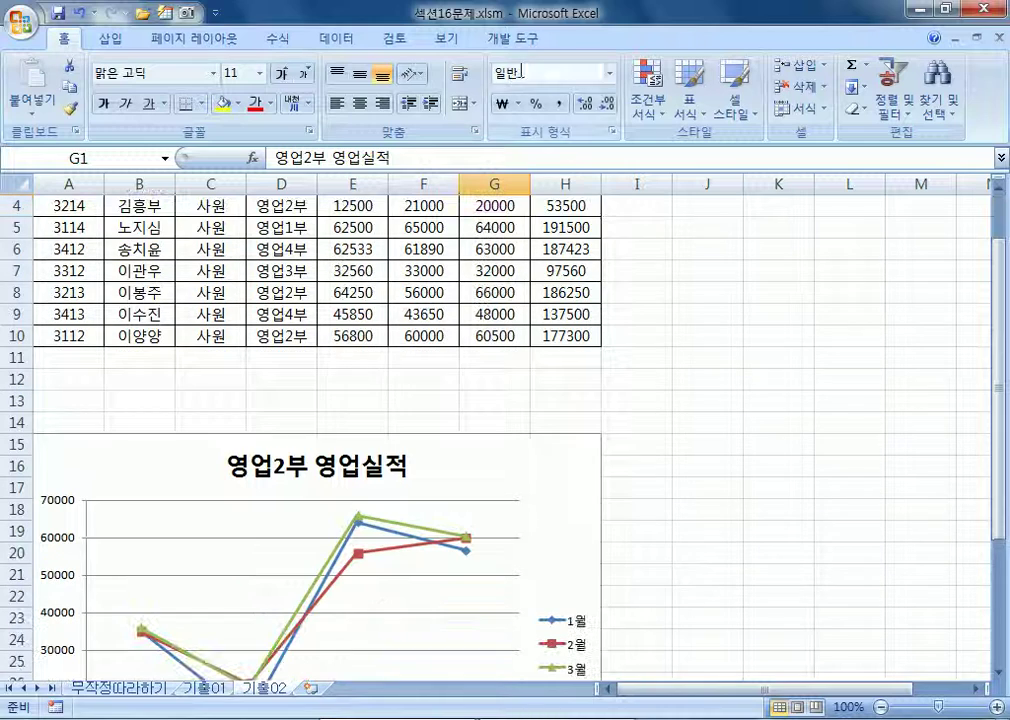
click(532, 496)
click(588, 38)
click(656, 38)
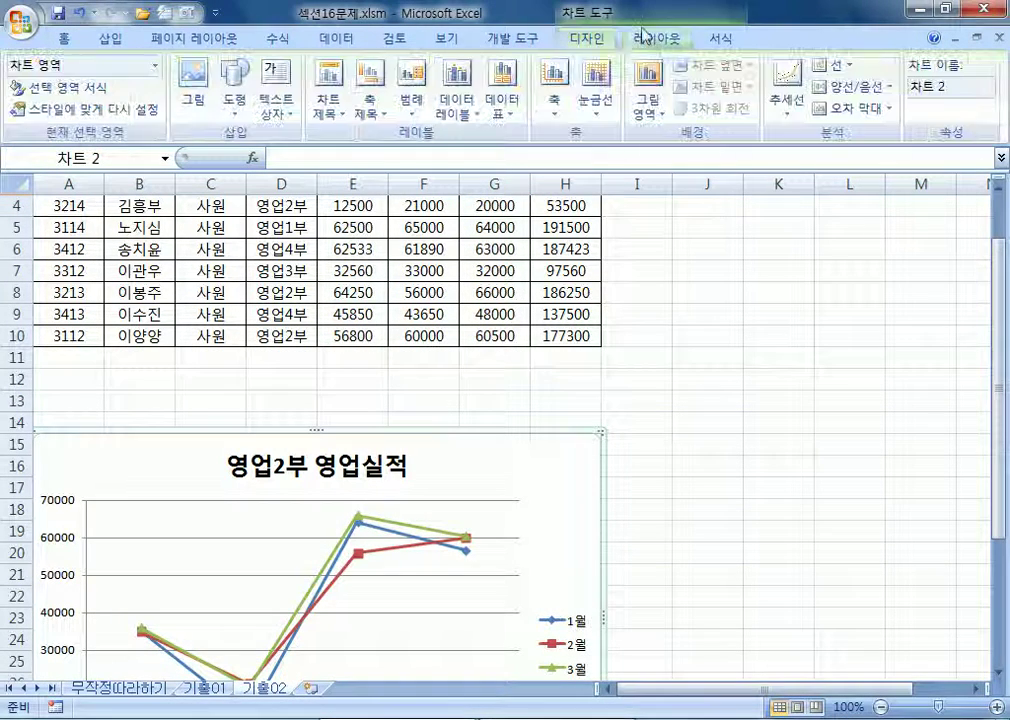
click(369, 108)
mouse_move(382, 165)
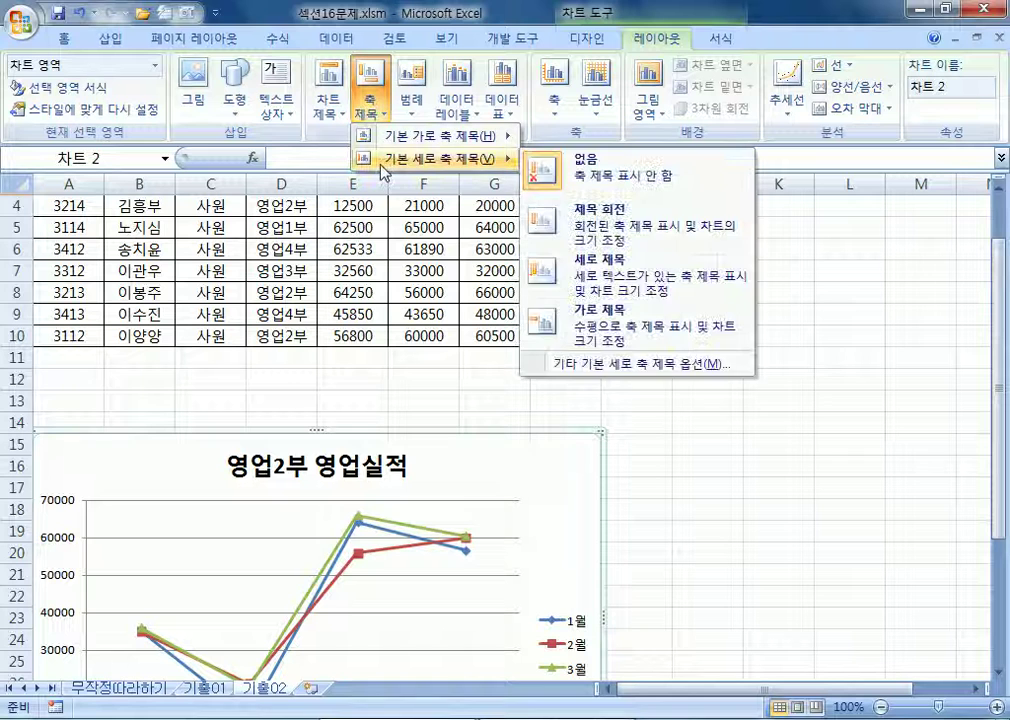
mouse_move(383, 135)
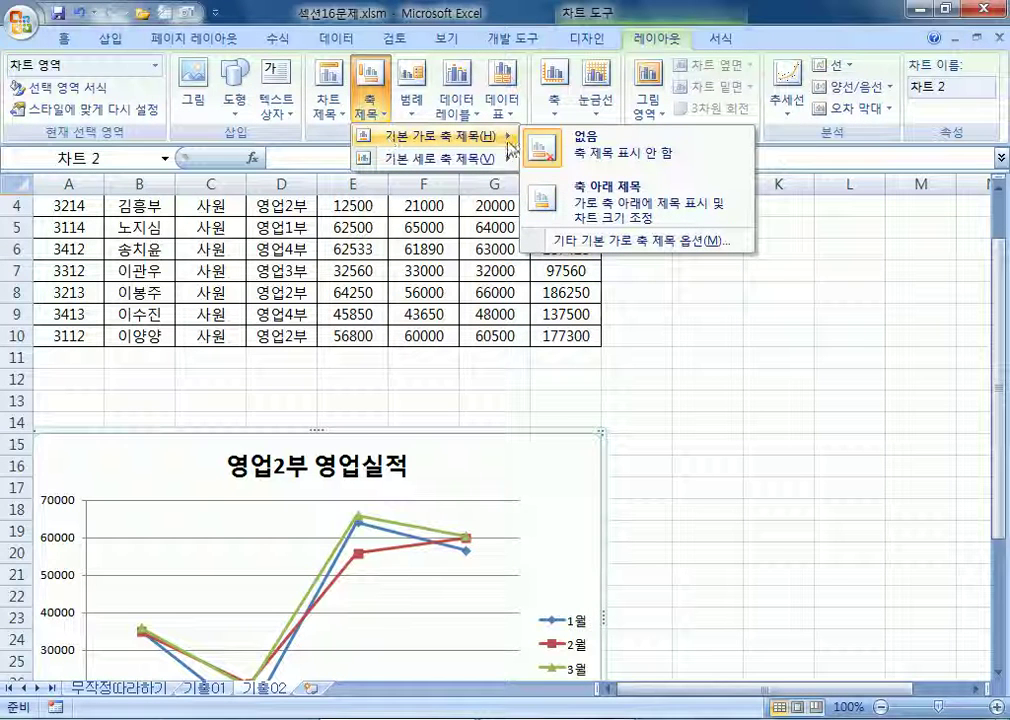
click(603, 196)
scroll(343, 555, down, 3)
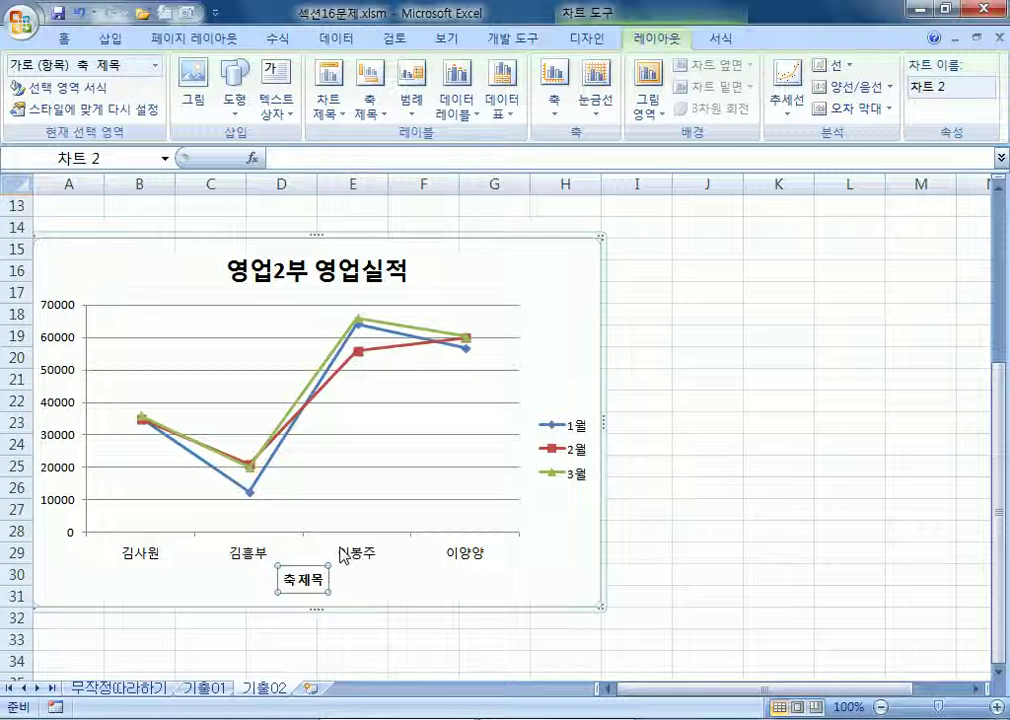
Replace the horizontal axis title's placeholder text with 이름
click(300, 580)
click(281, 578)
text(이름)
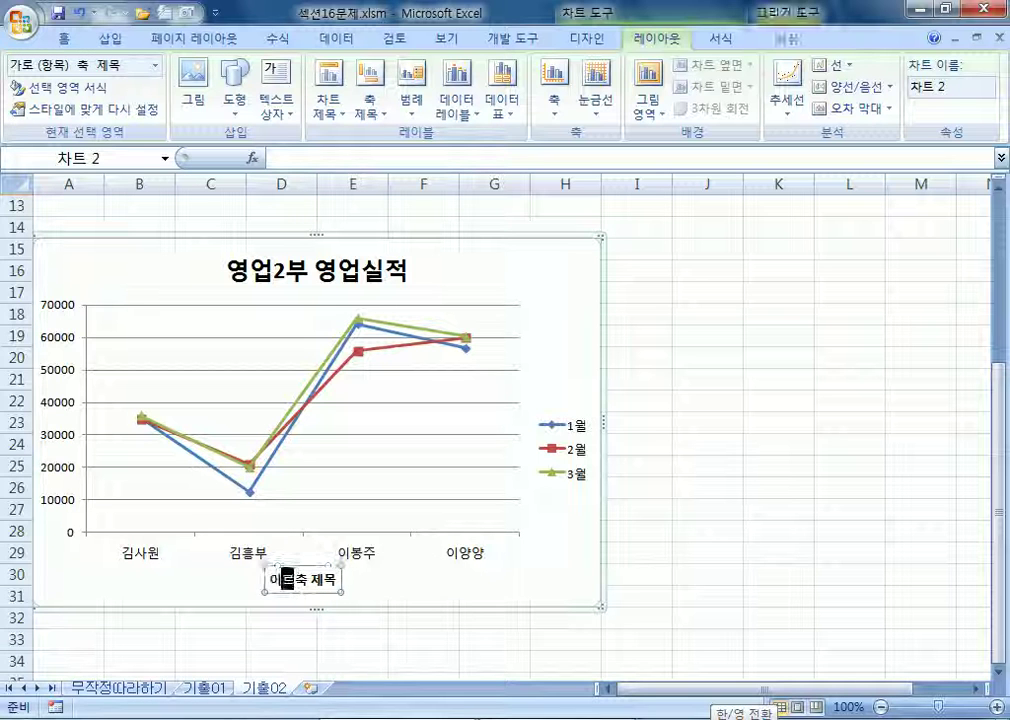
key(Delete)
key(Delete)
key(Delete)
key(Delete)
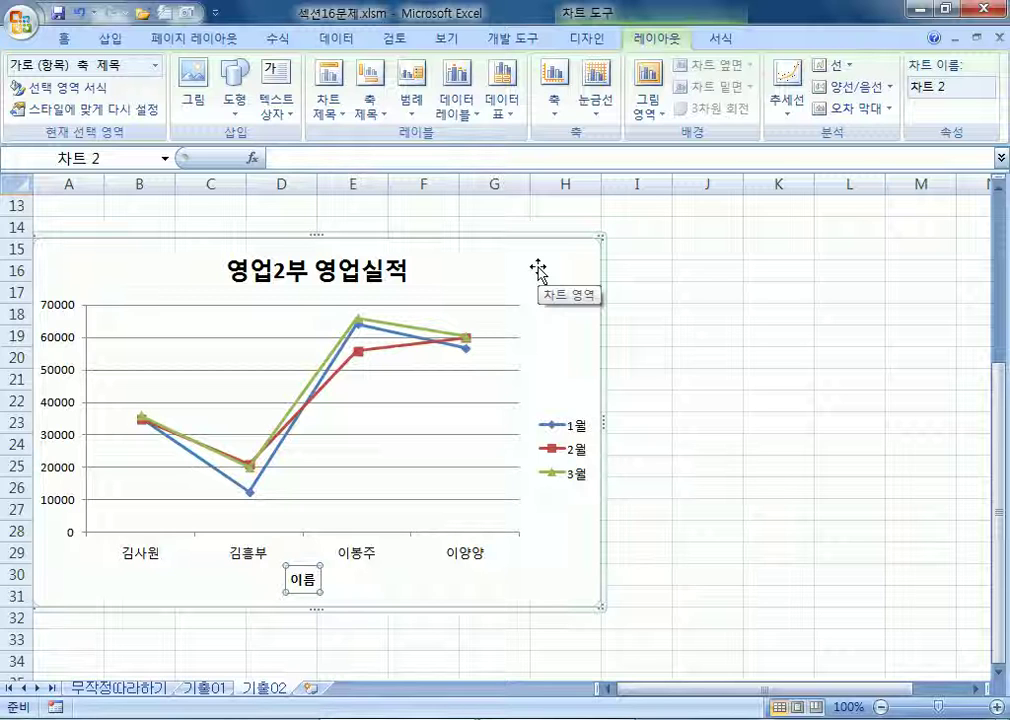
Apply the multicolour chart style from the third row of the style gallery to the whole line chart
click(558, 329)
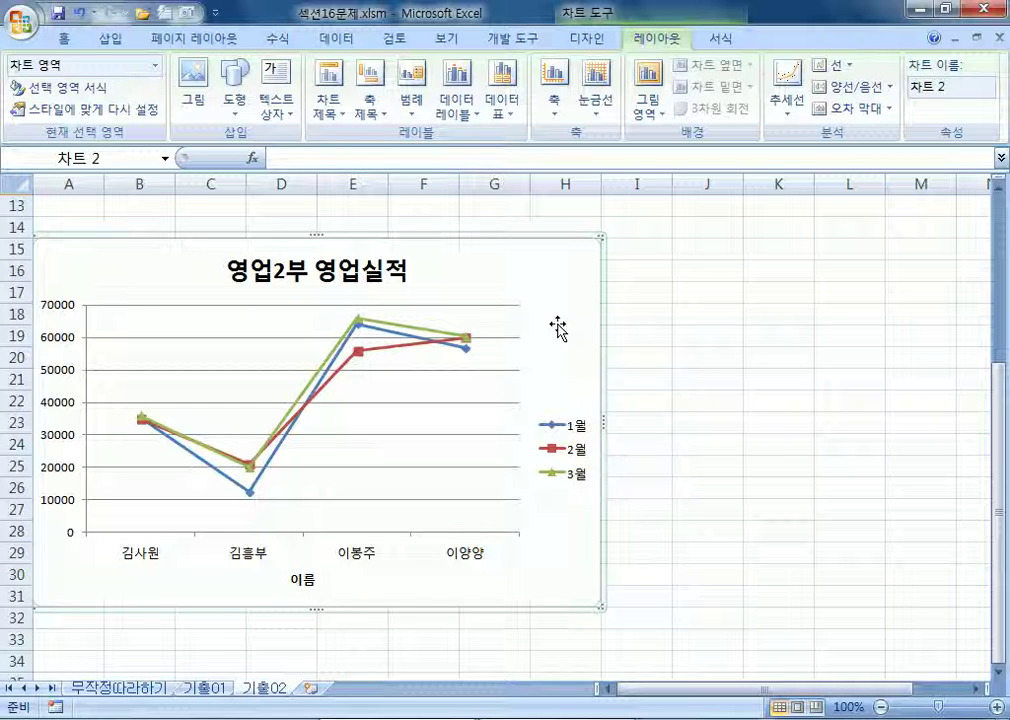
click(733, 354)
click(572, 288)
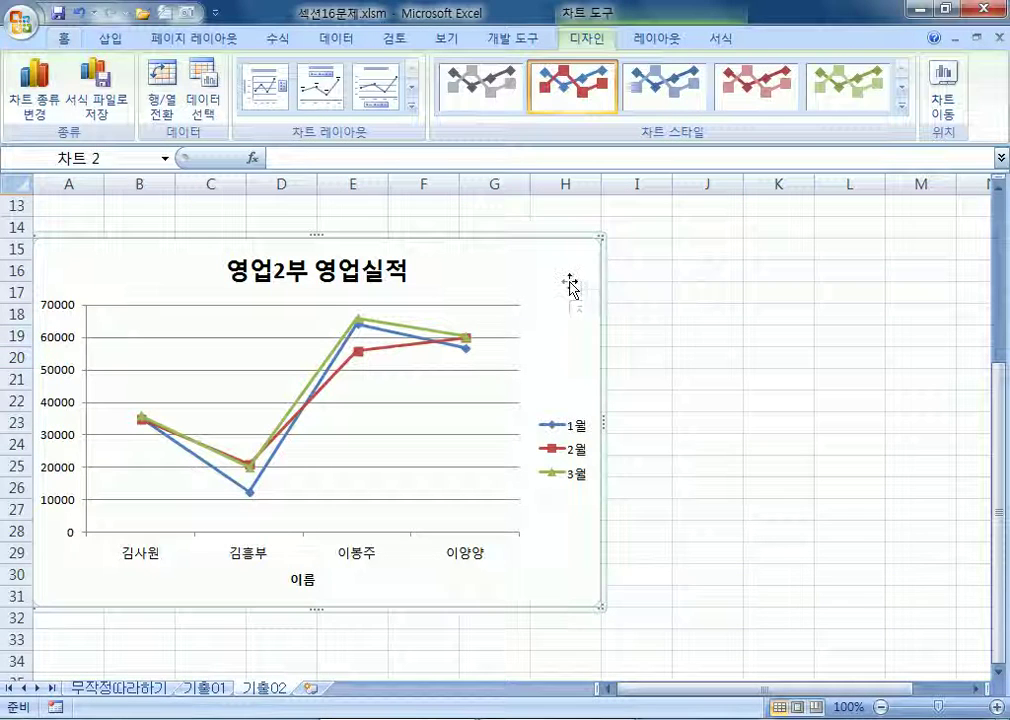
click(902, 108)
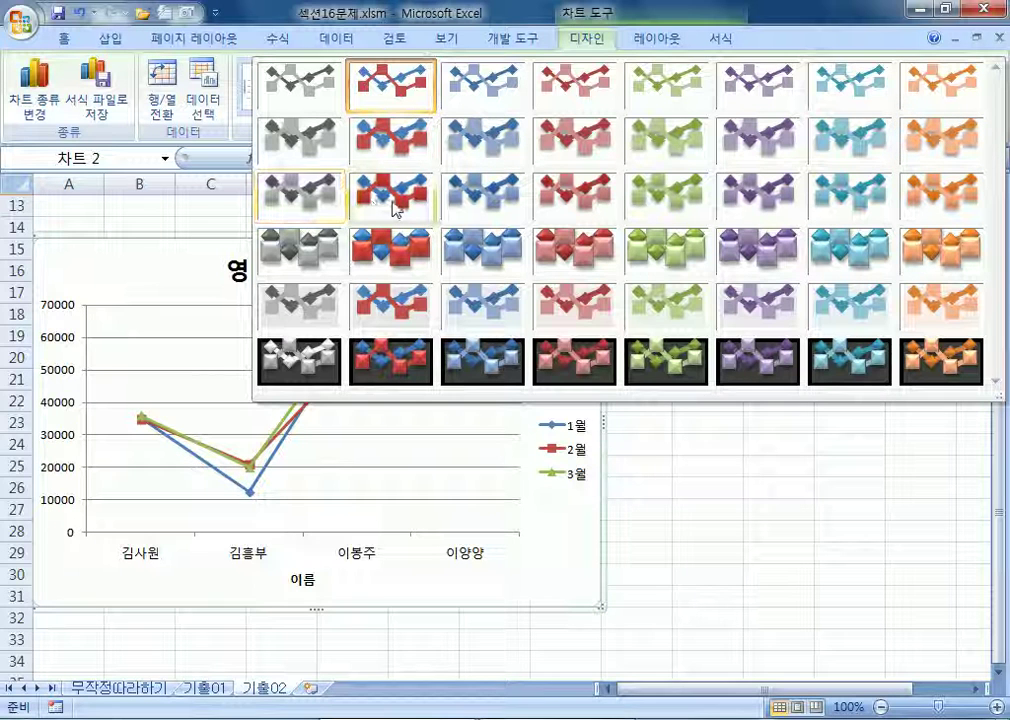
click(396, 208)
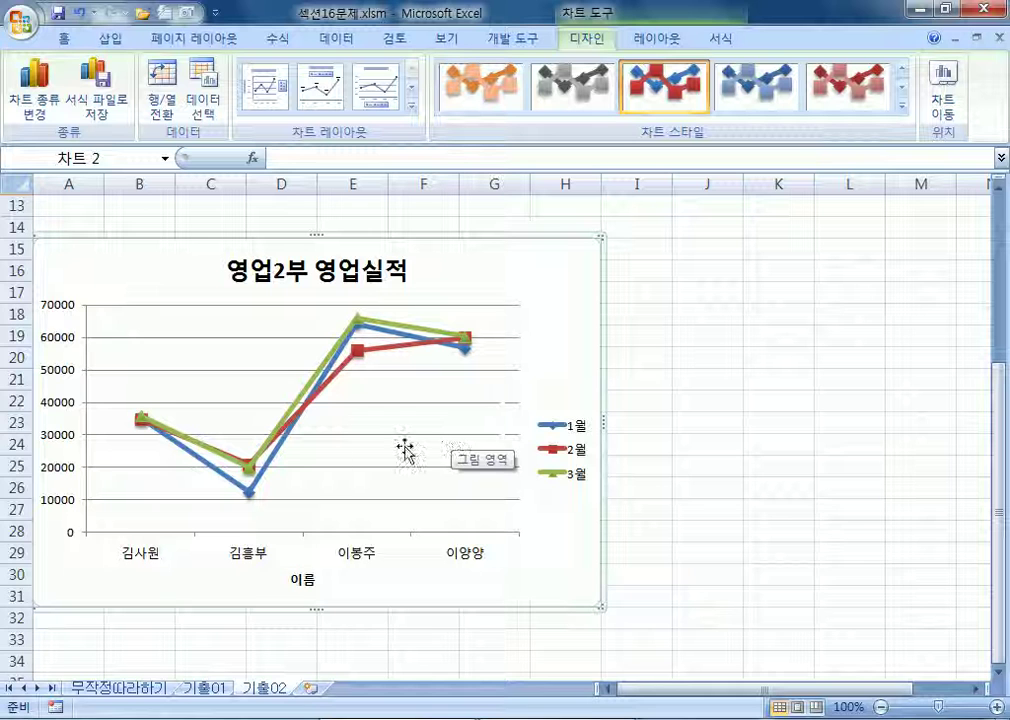
Set the display units of the line chart's vertical value axis to 천 in the axis format settings
click(58, 310)
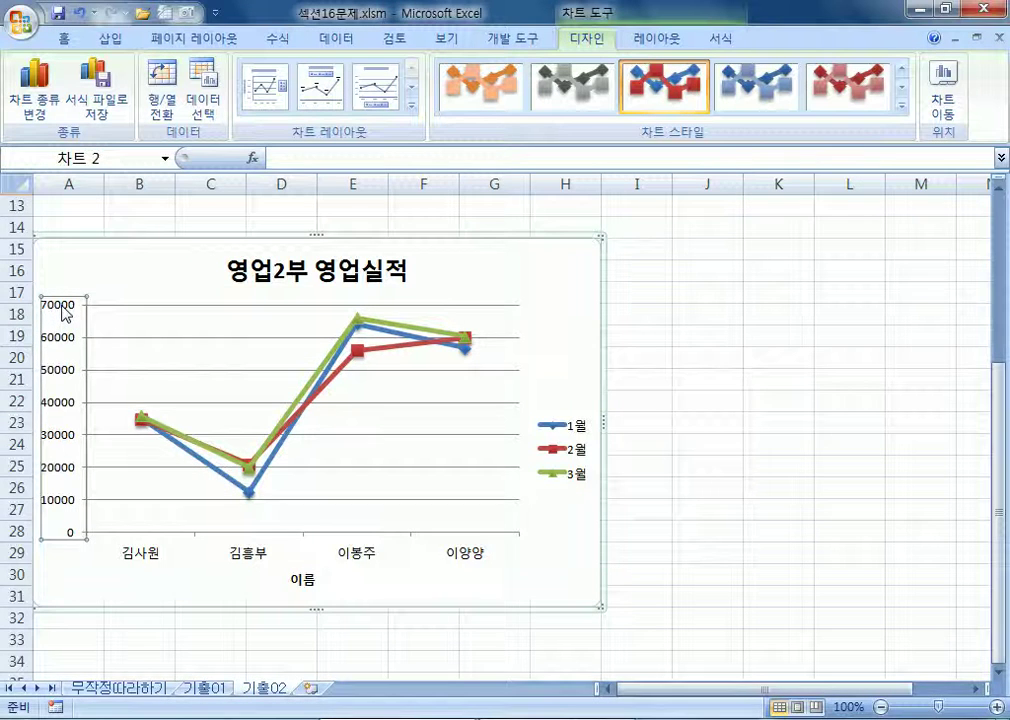
right_click(62, 310)
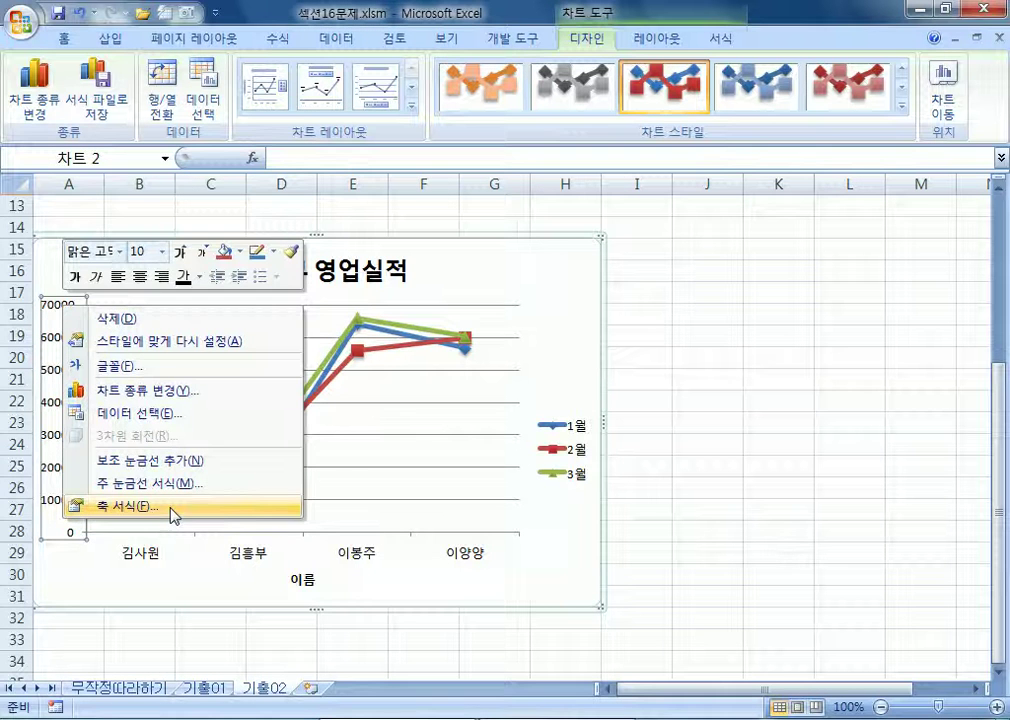
click(590, 557)
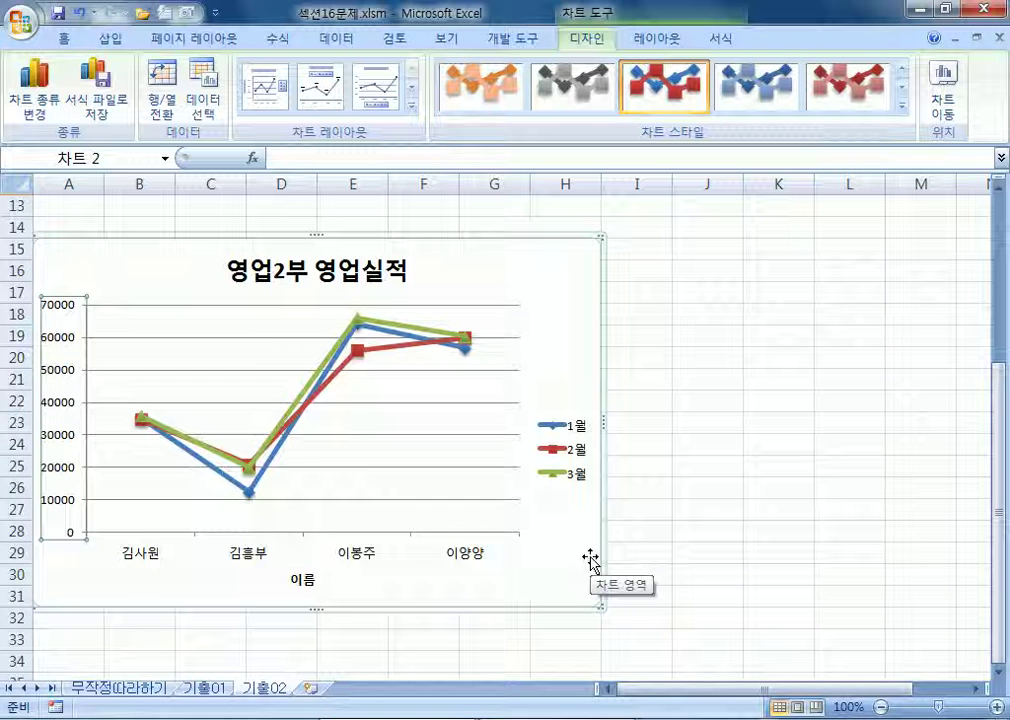
key(ctrl+1)
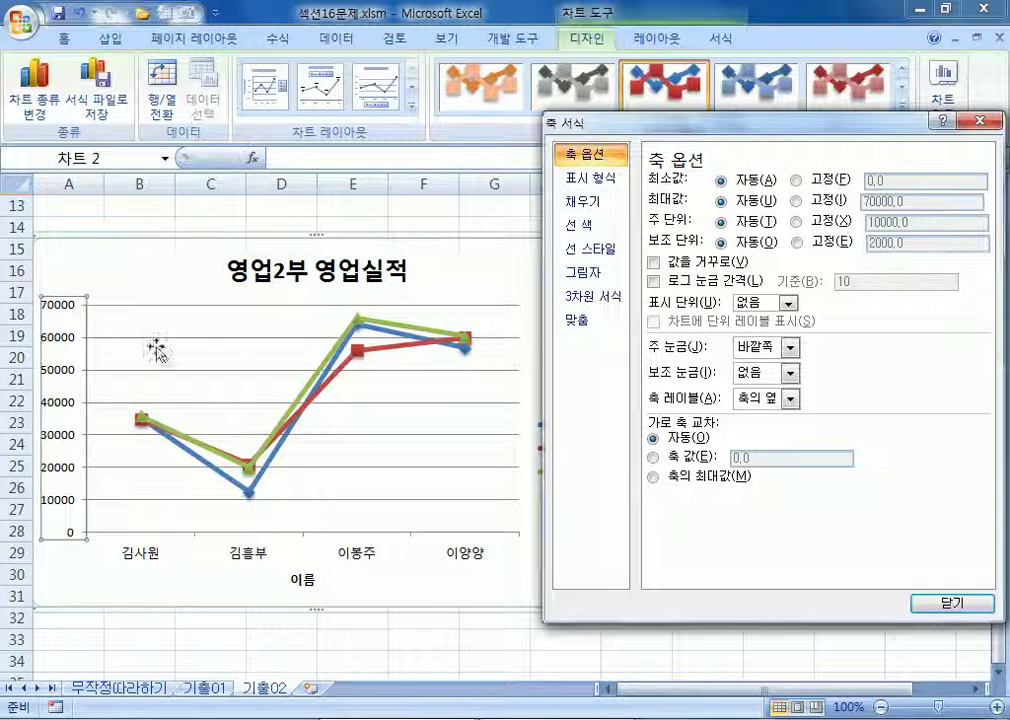
click(788, 302)
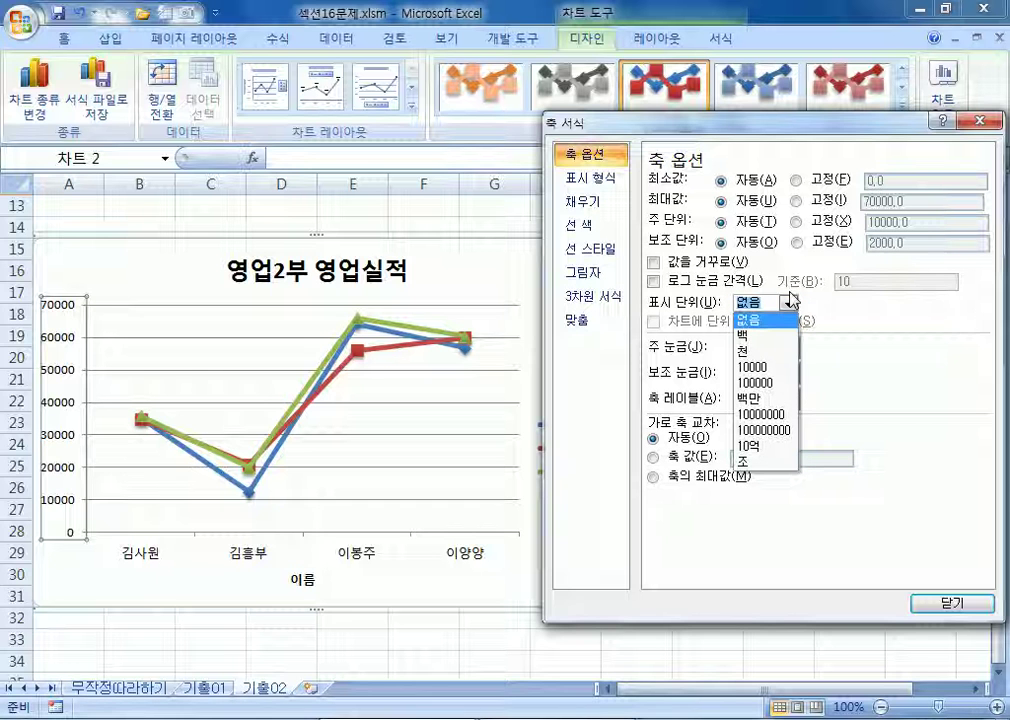
click(760, 351)
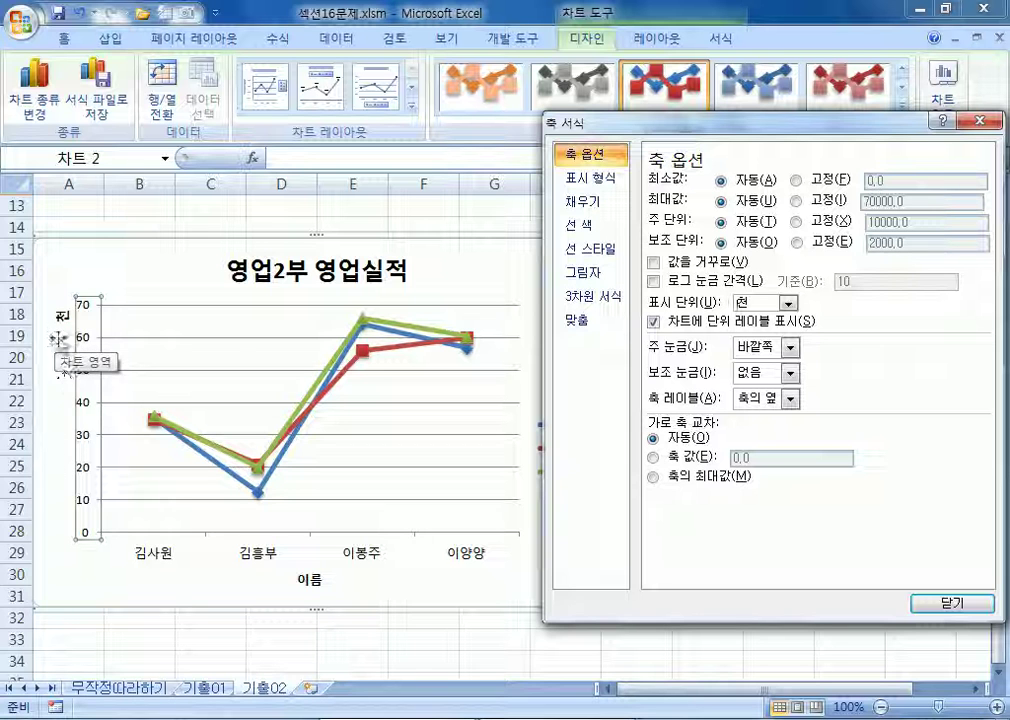
Switch the value axis display units to 없음 and back to 천, with the unit label shown on the chart
click(788, 302)
click(757, 314)
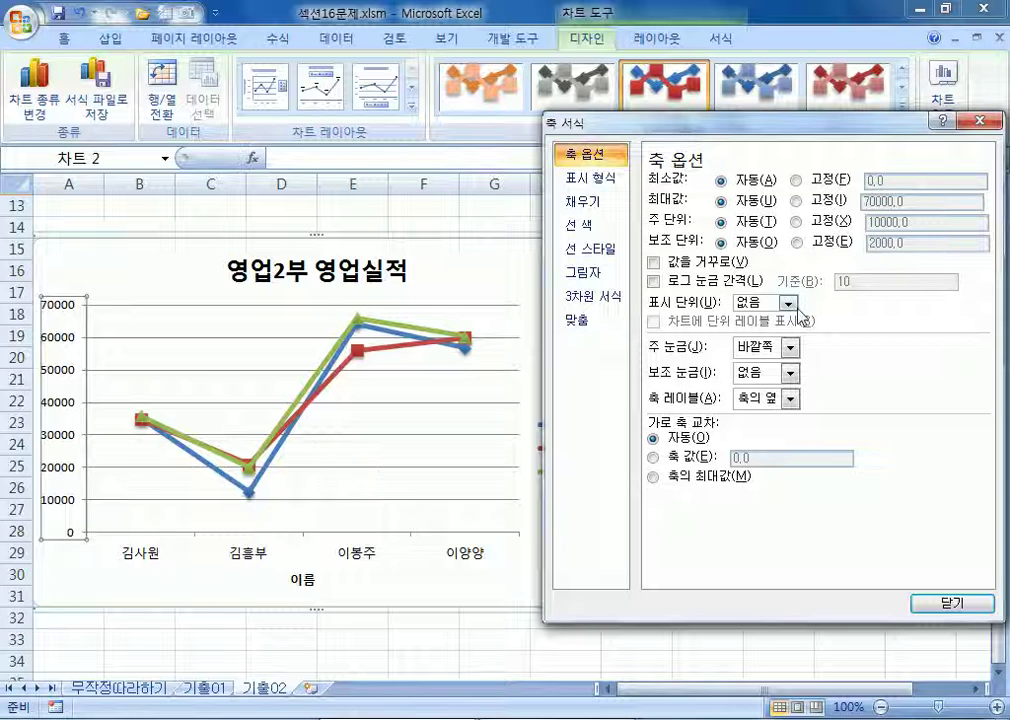
click(792, 305)
click(781, 350)
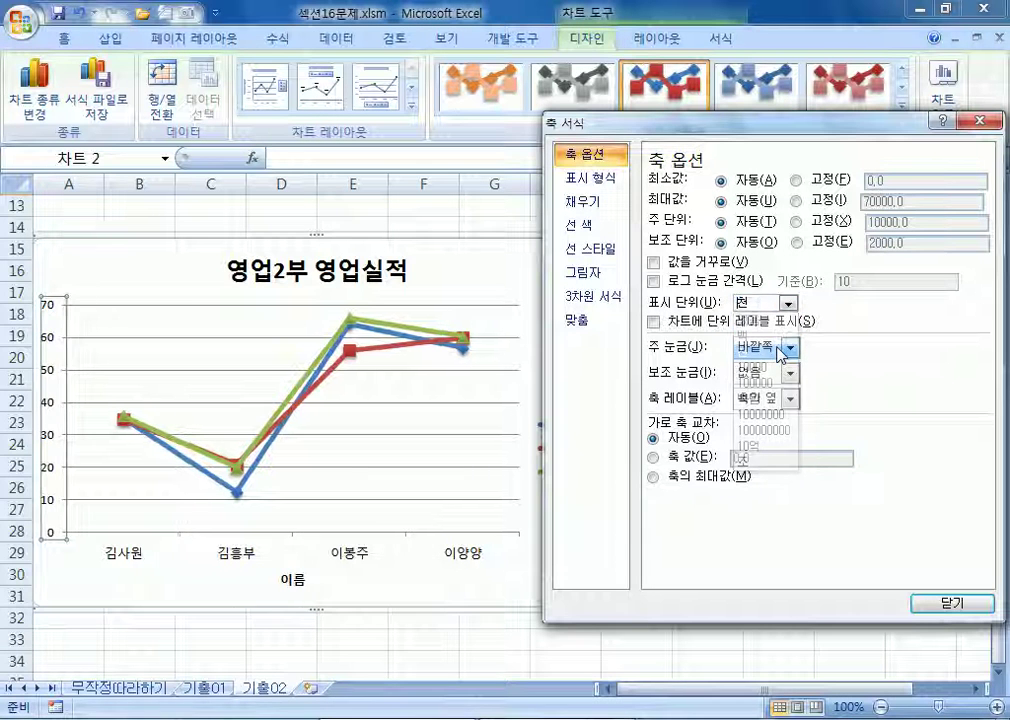
click(683, 324)
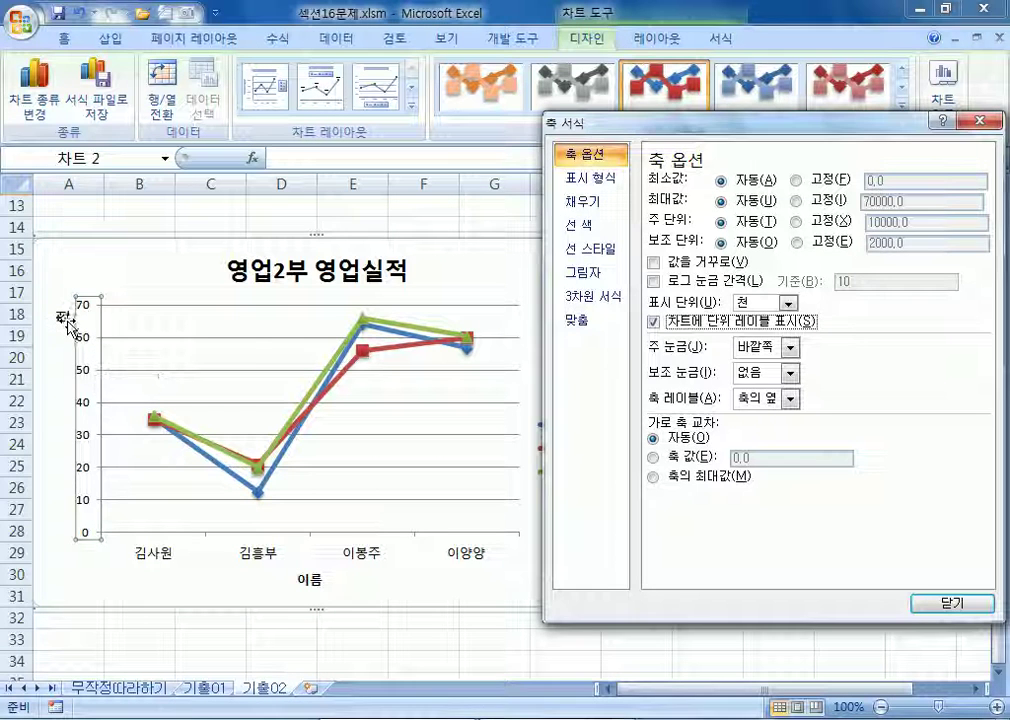
Set the text direction of the value axis's 천 unit label to 가로 in its alignment settings
click(62, 316)
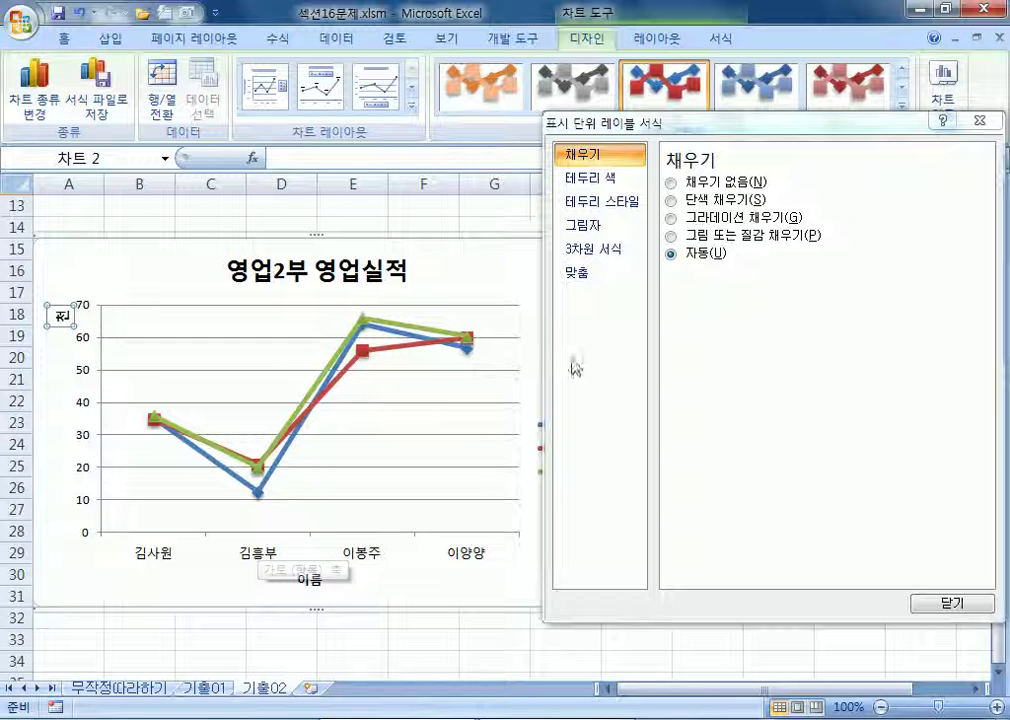
click(597, 279)
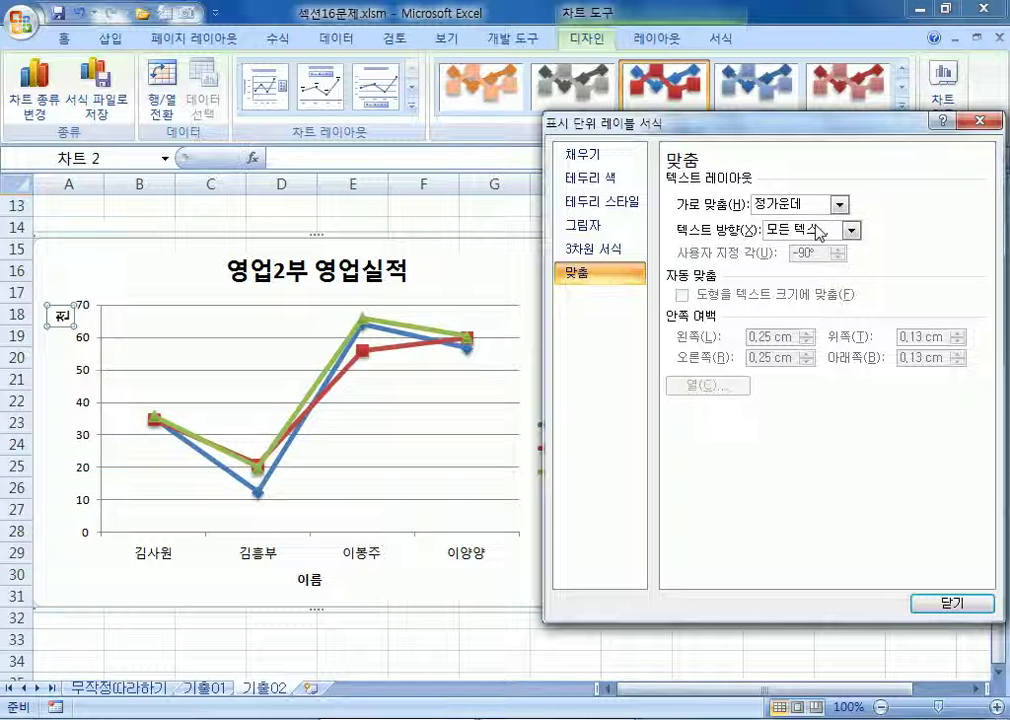
click(851, 230)
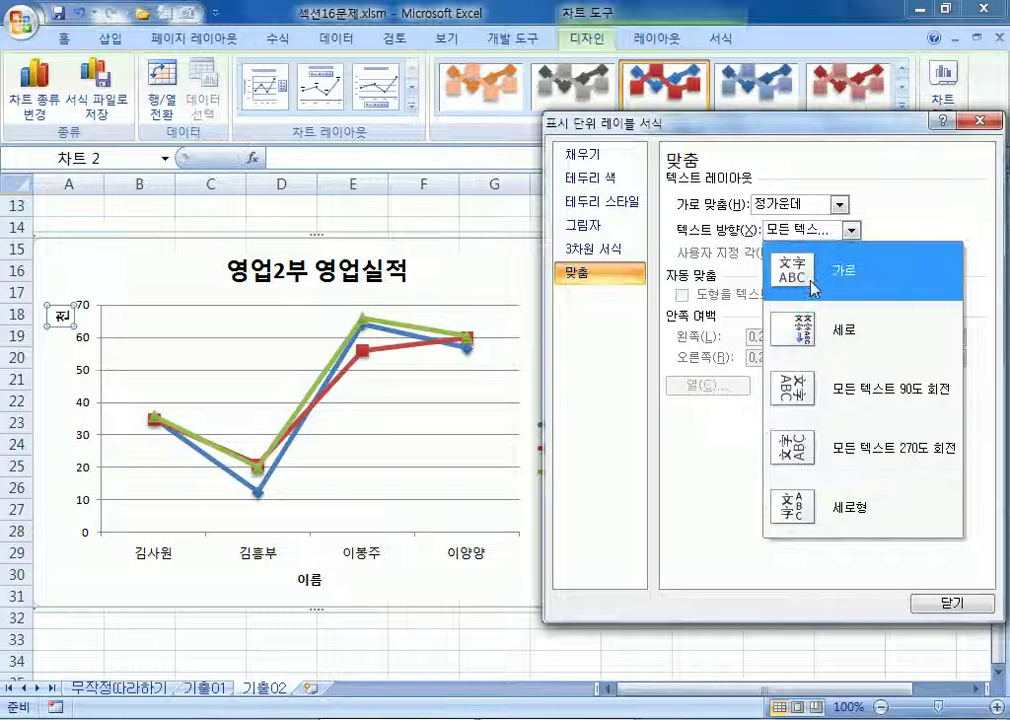
click(795, 392)
click(851, 230)
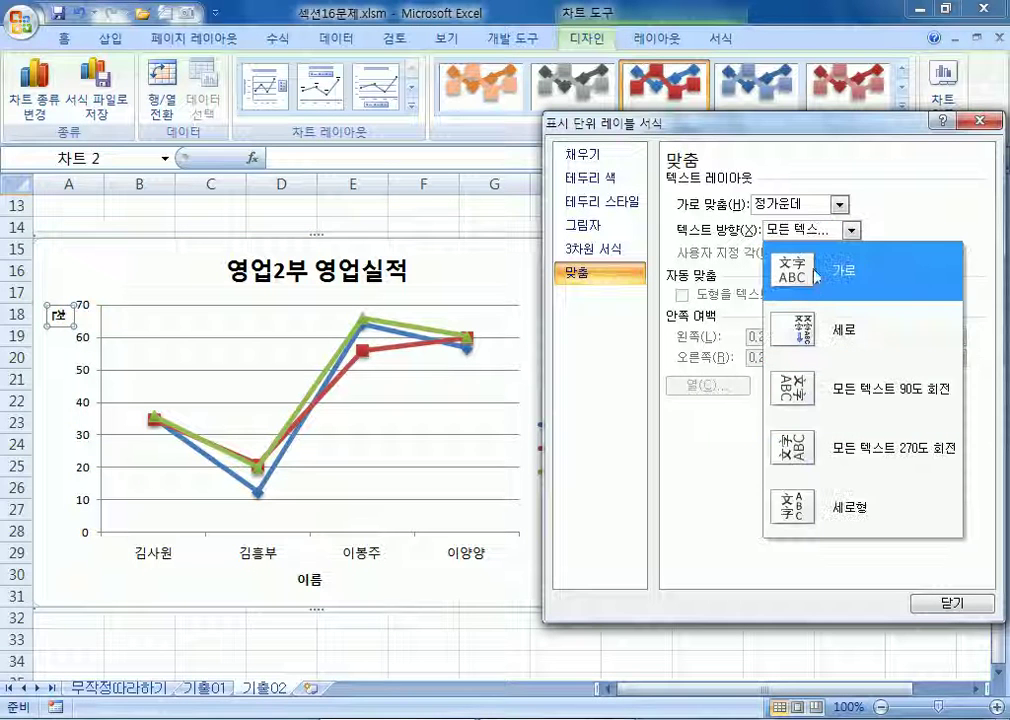
click(800, 275)
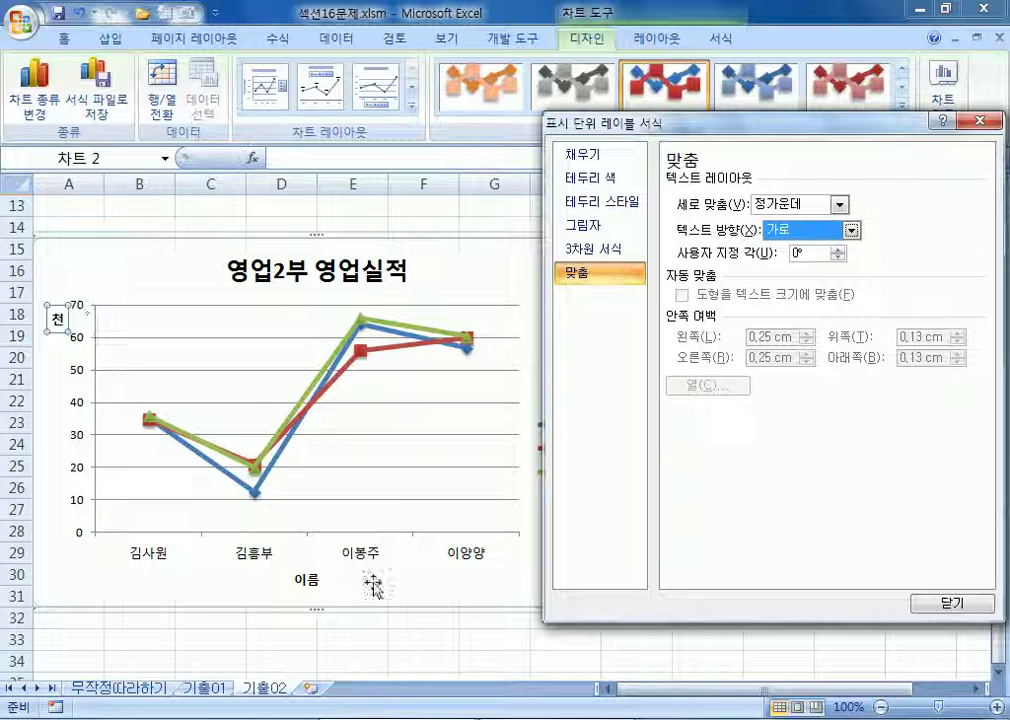
Examine the format settings of the value axis, the chart title and the major gridlines, including the gridlines' line style and line colour
drag(700, 128, 785, 163)
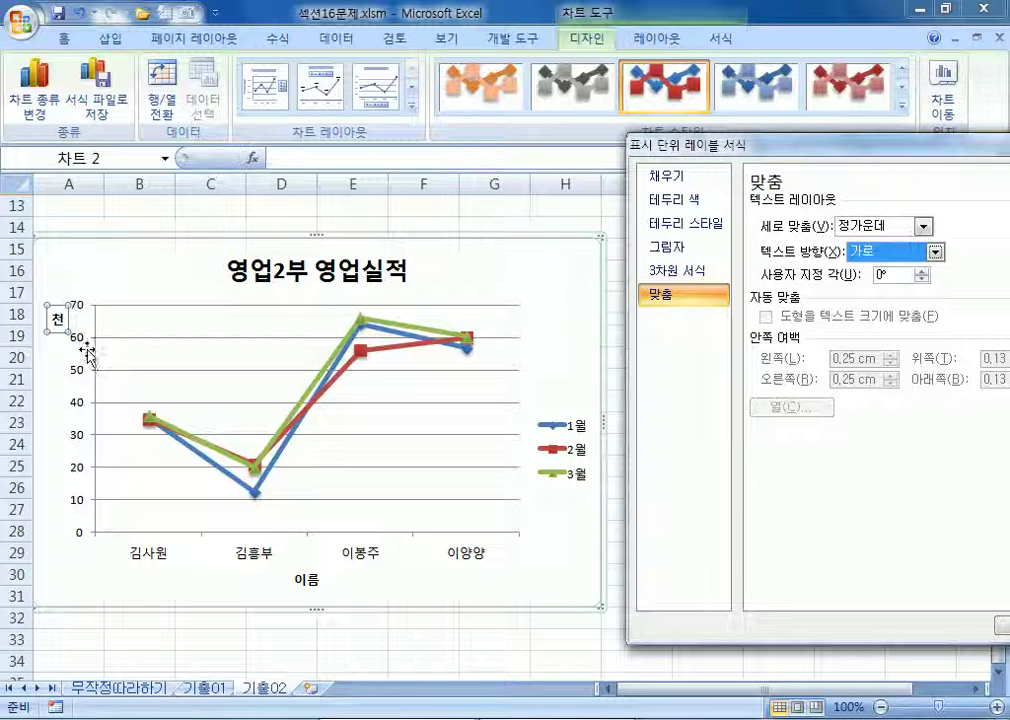
double_click(78, 342)
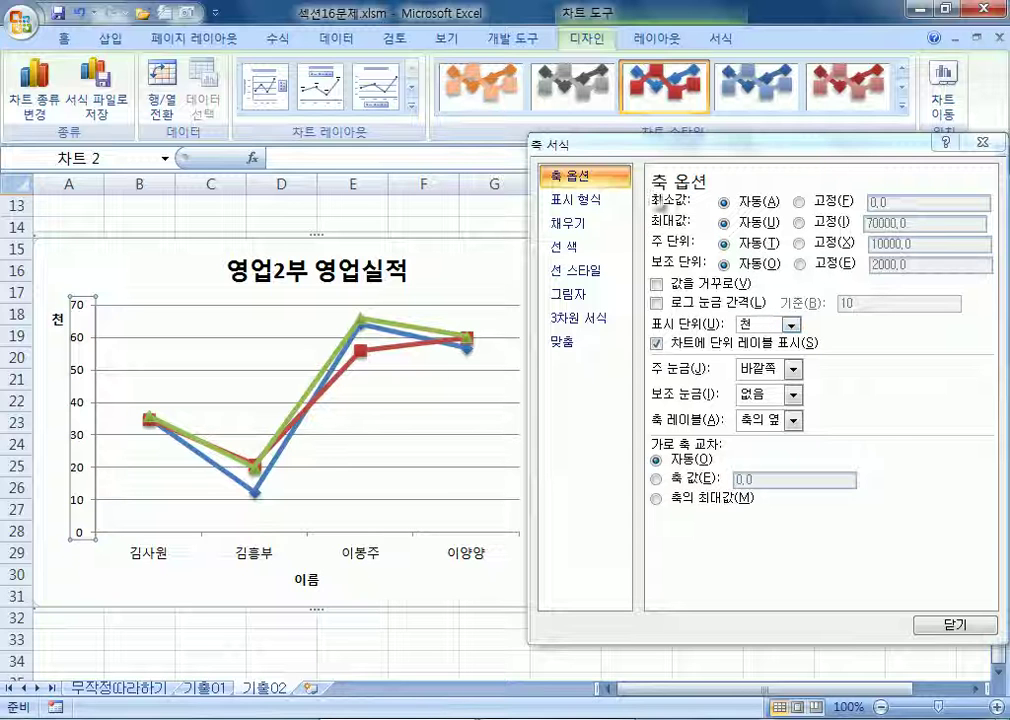
drag(545, 143, 622, 180)
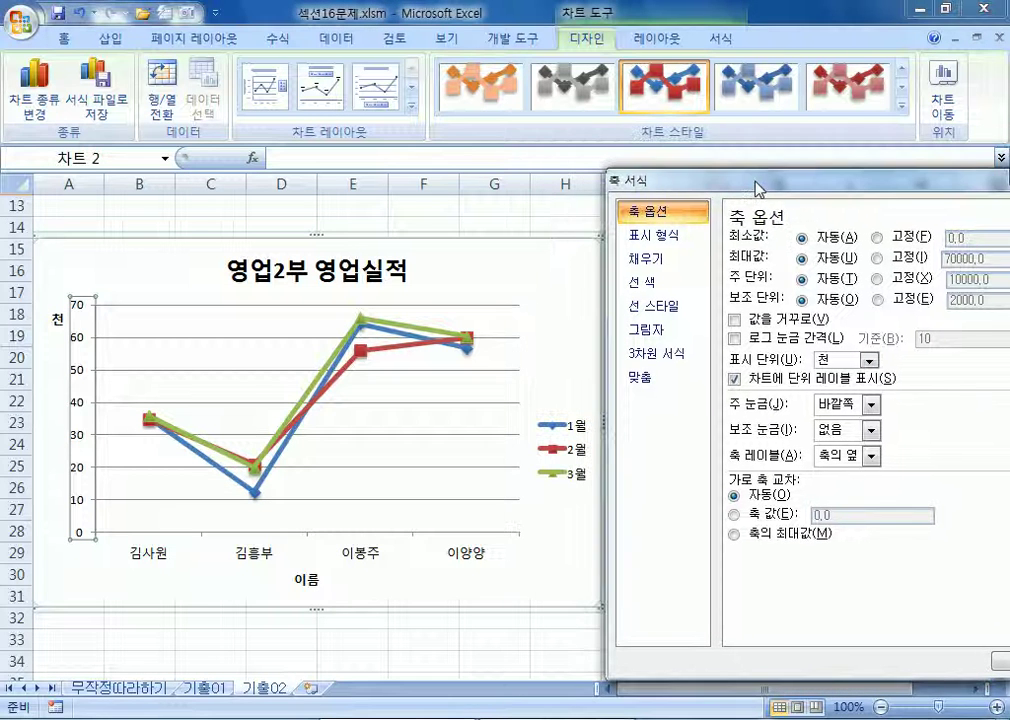
click(265, 339)
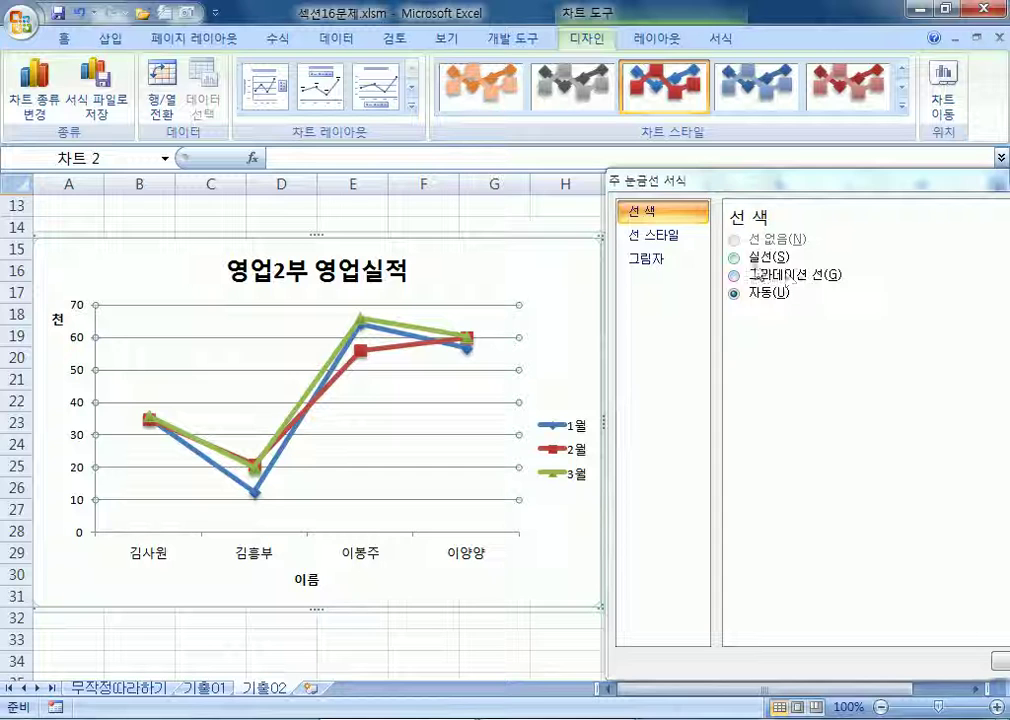
click(665, 235)
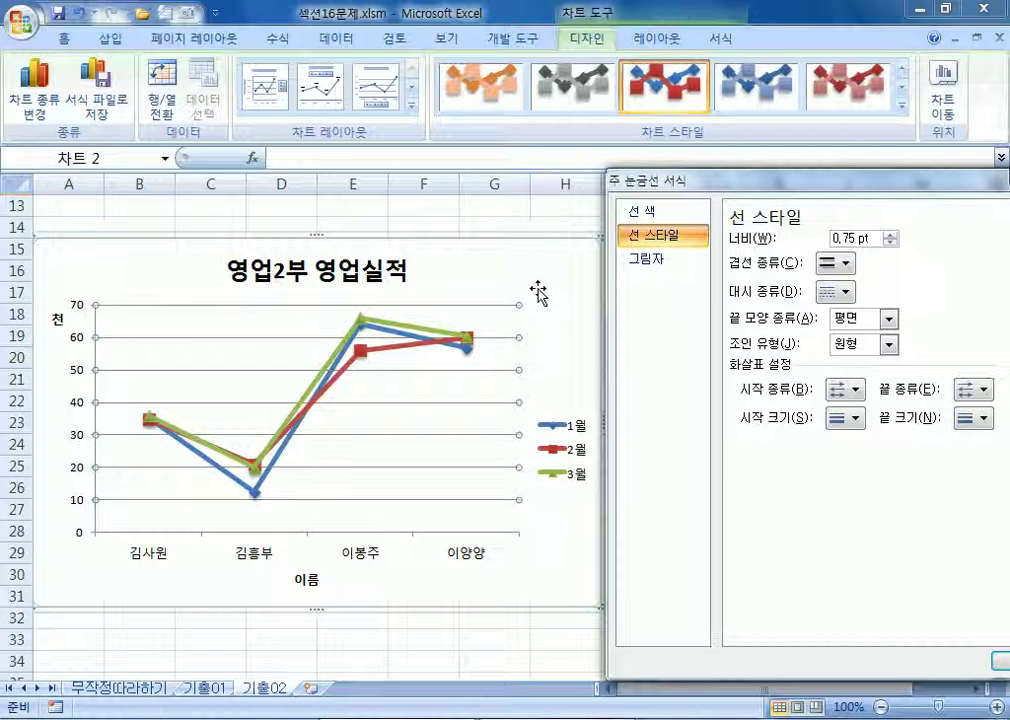
click(396, 280)
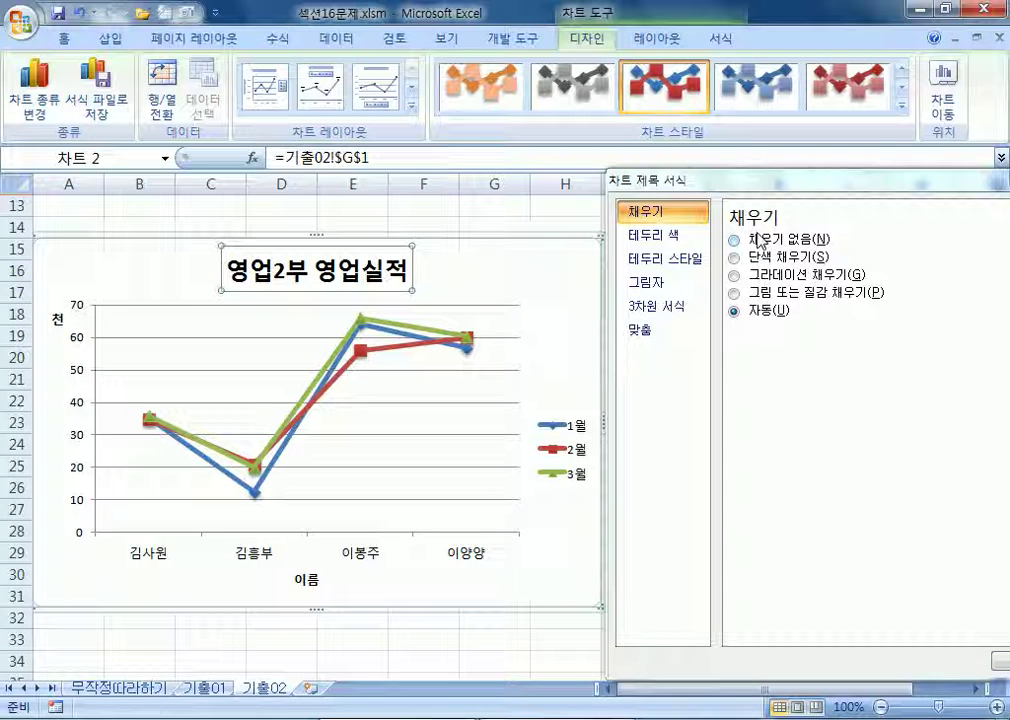
drag(750, 188, 663, 190)
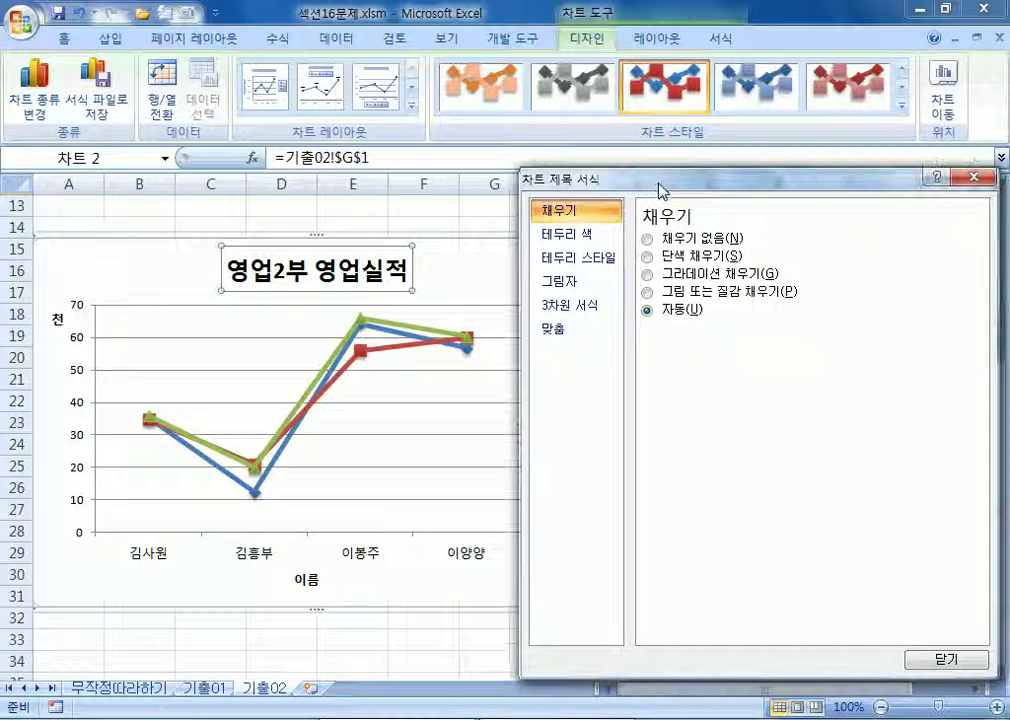
click(245, 340)
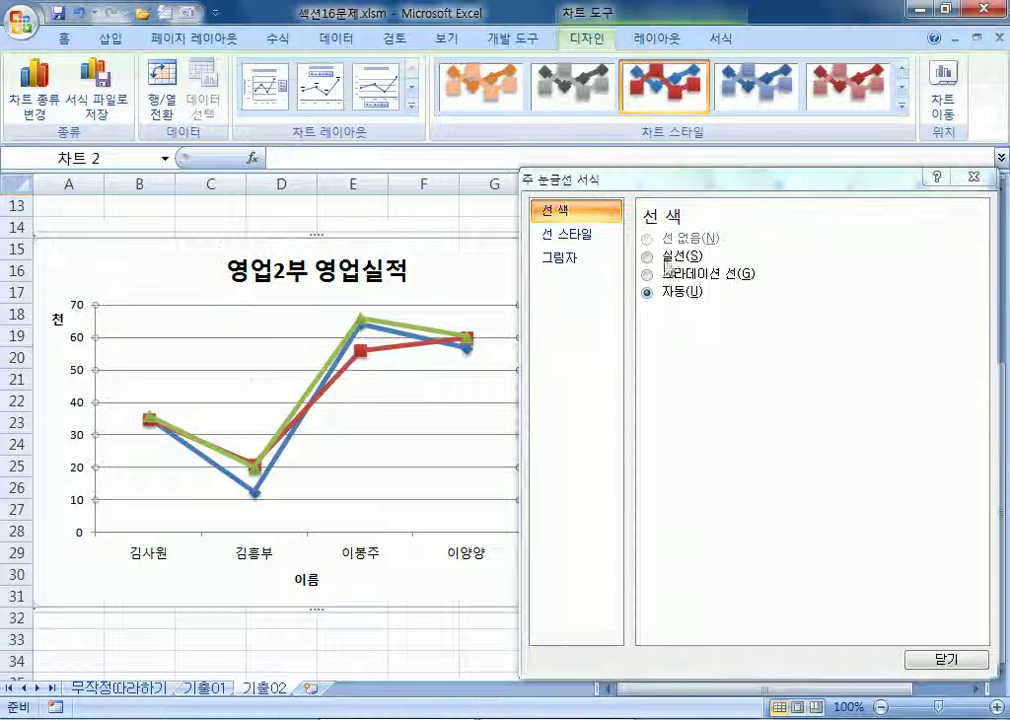
click(590, 234)
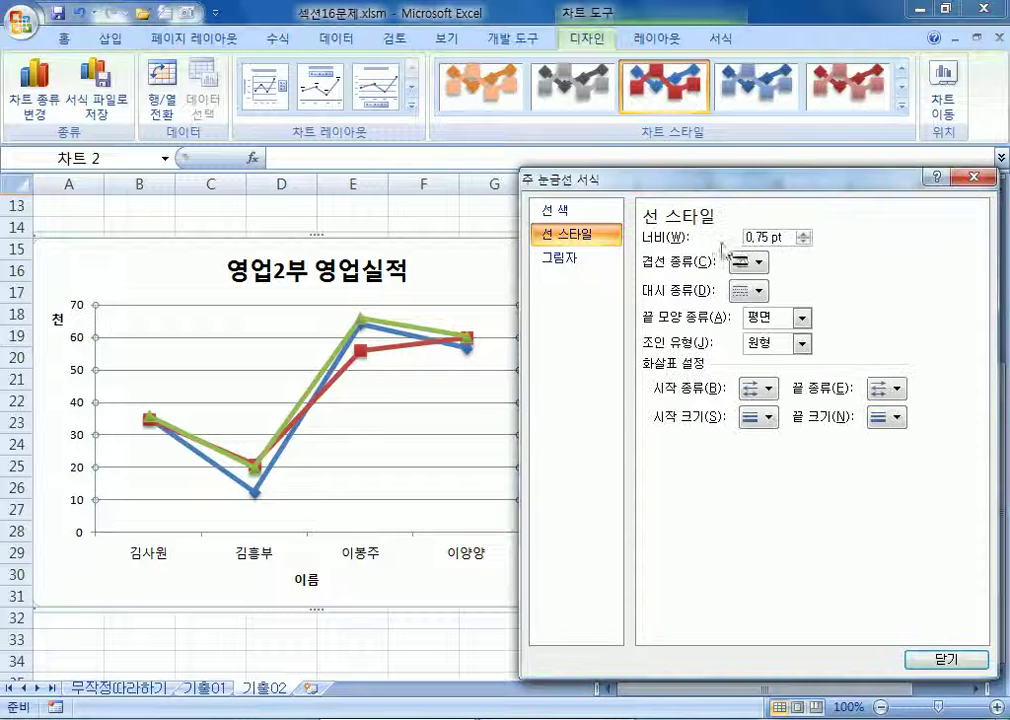
click(572, 210)
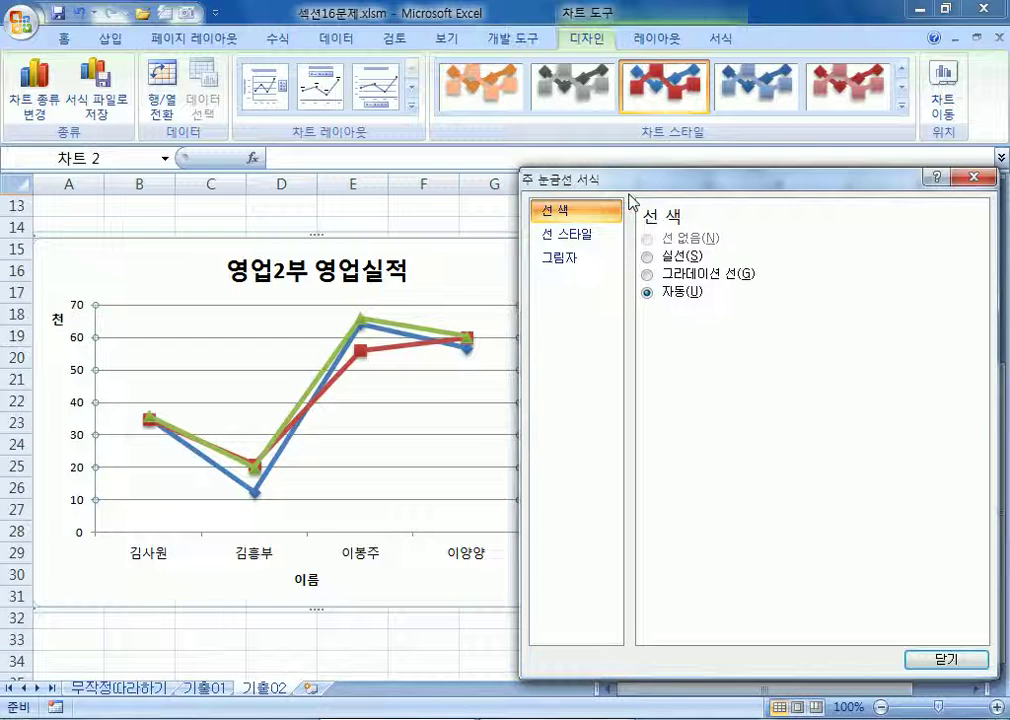
Remove the primary horizontal gridlines from the line chart and close the format settings dialog
drag(631, 180, 782, 249)
click(645, 40)
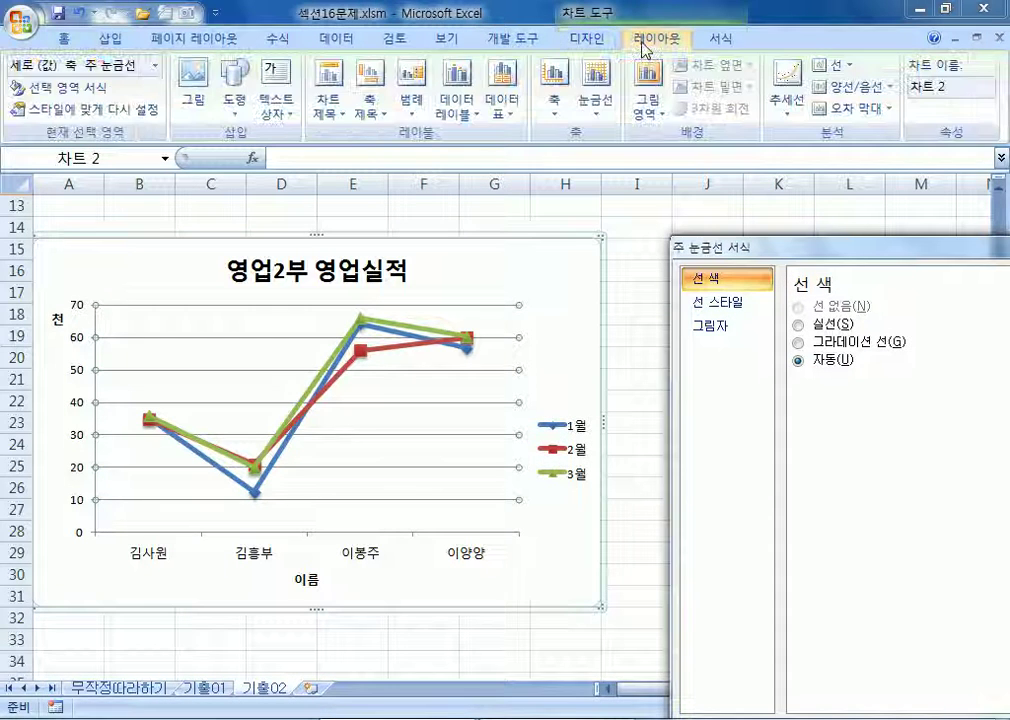
click(600, 100)
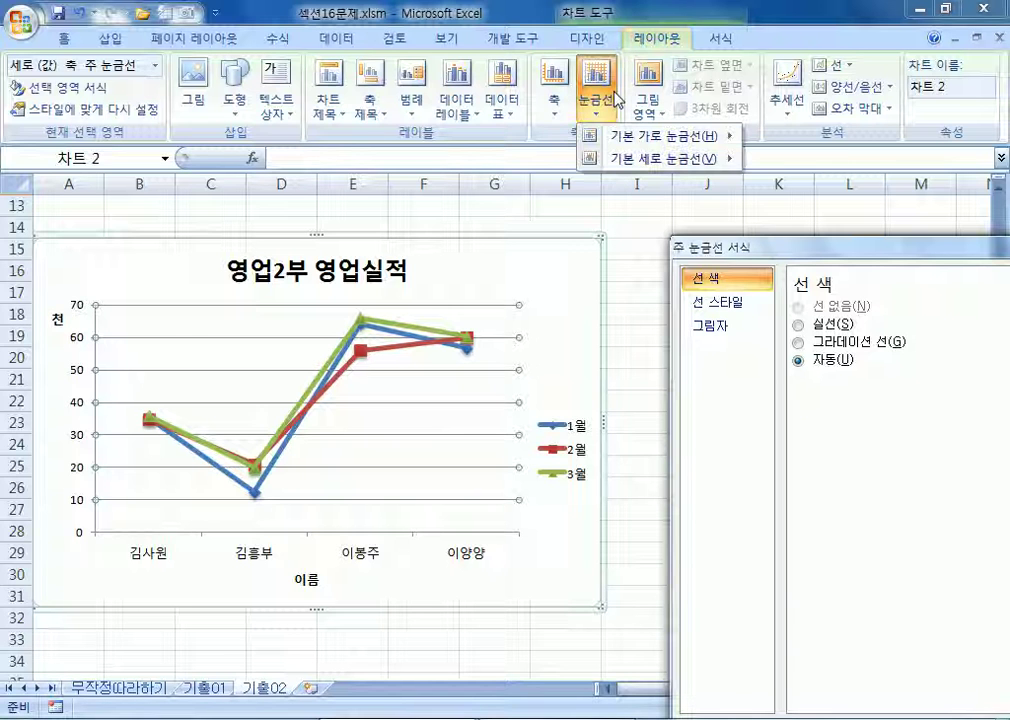
mouse_move(624, 138)
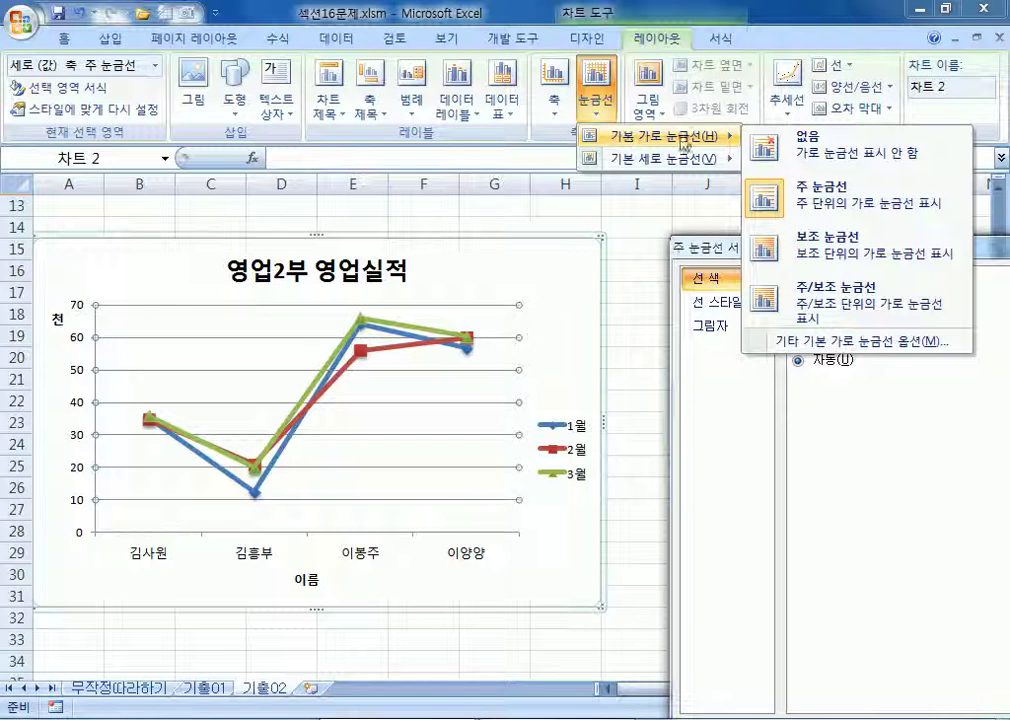
click(800, 157)
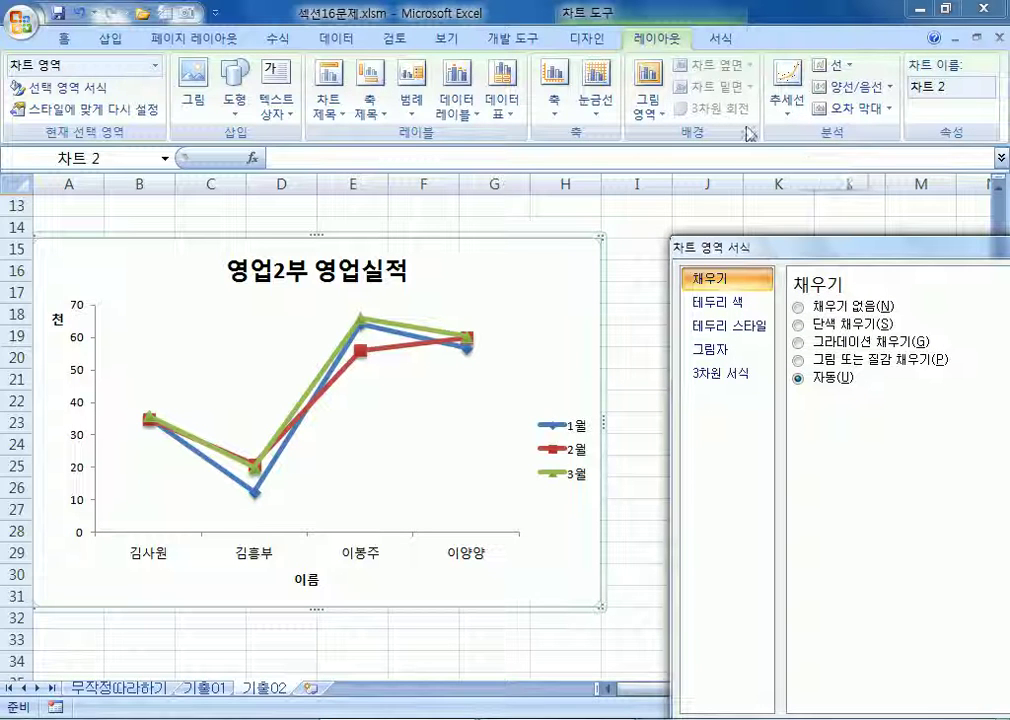
drag(845, 256, 475, 137)
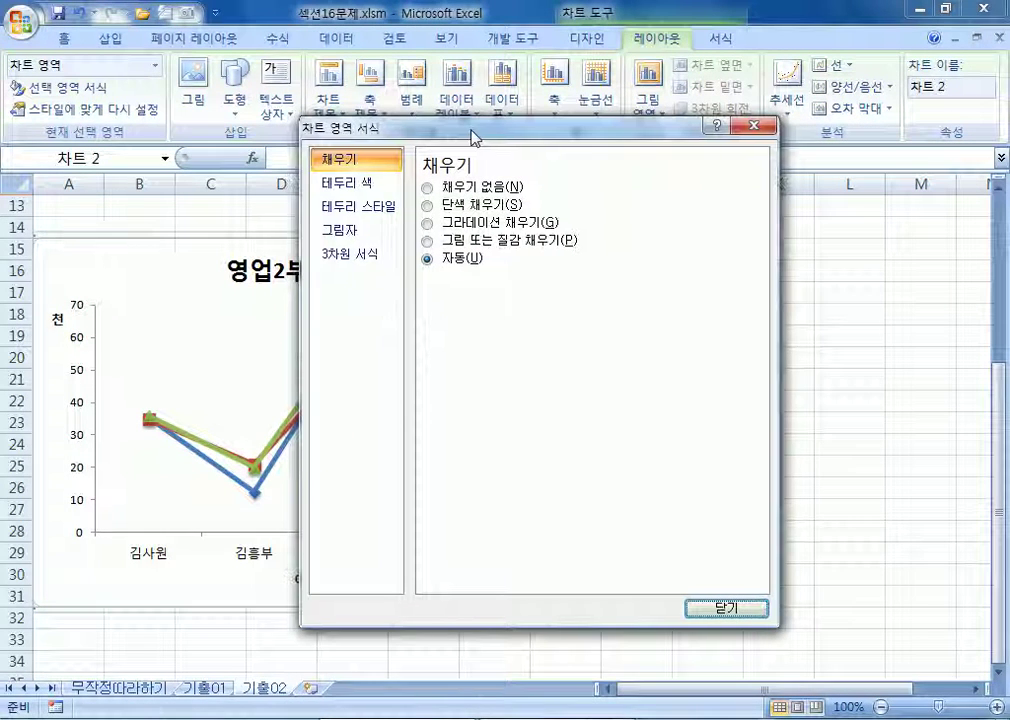
click(158, 334)
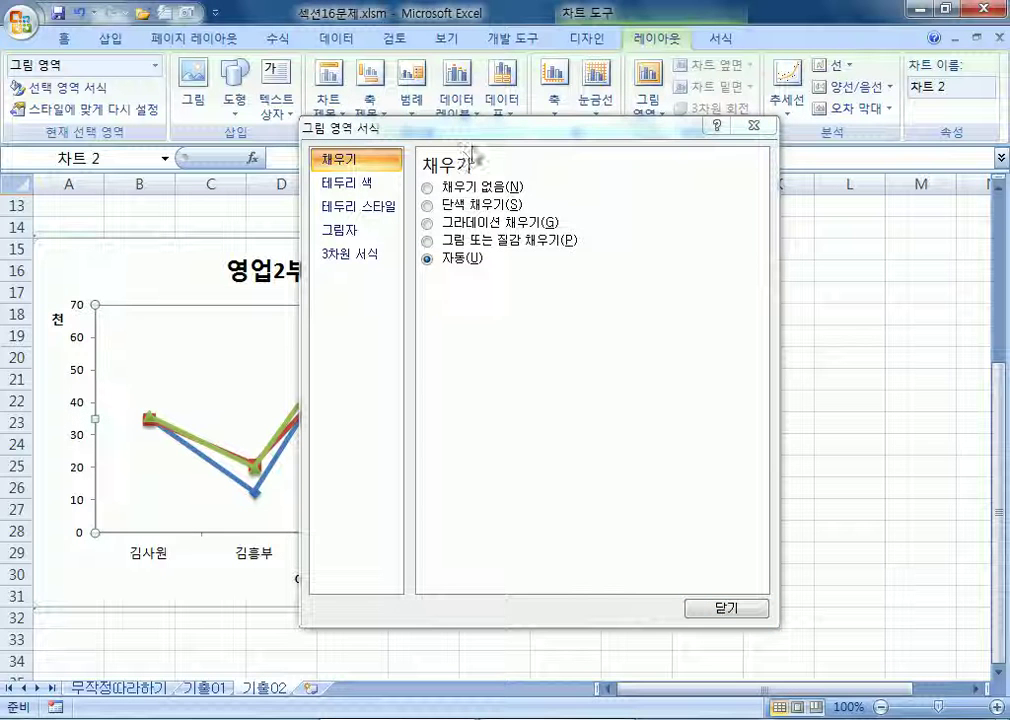
click(753, 125)
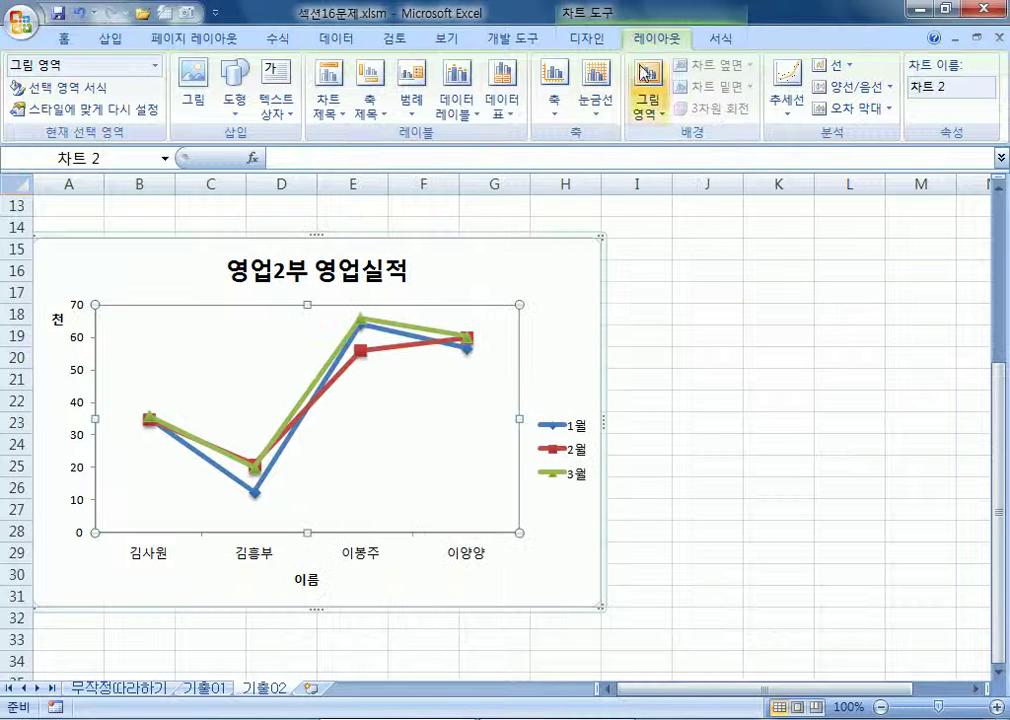
Show the major primary horizontal gridlines again, and set them back to 없음
click(594, 108)
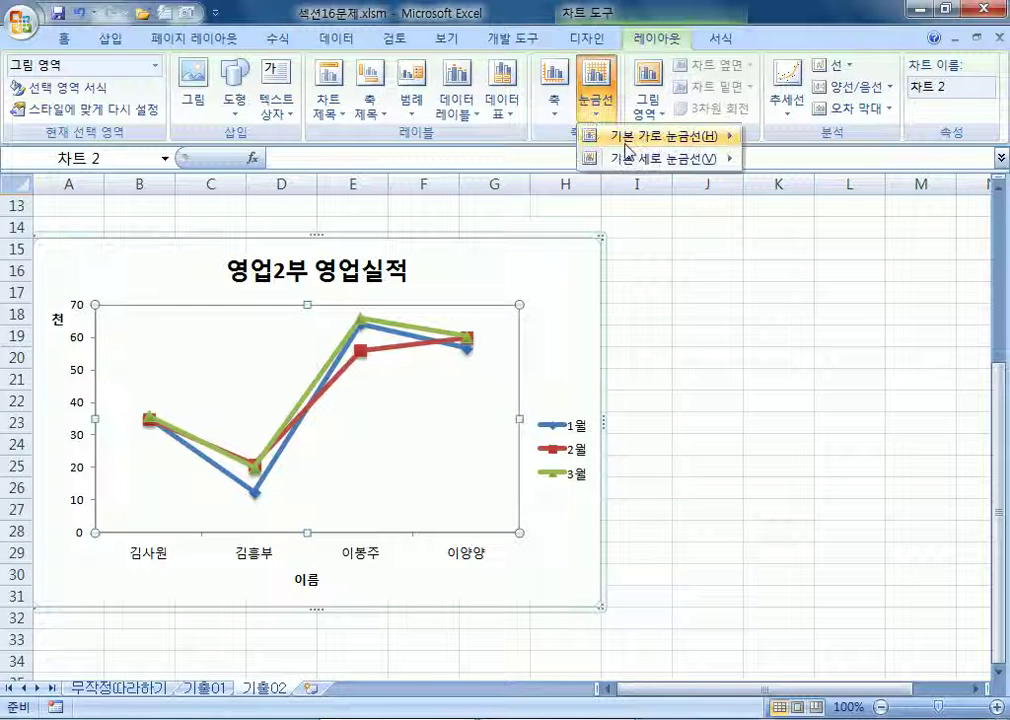
mouse_move(628, 150)
click(752, 198)
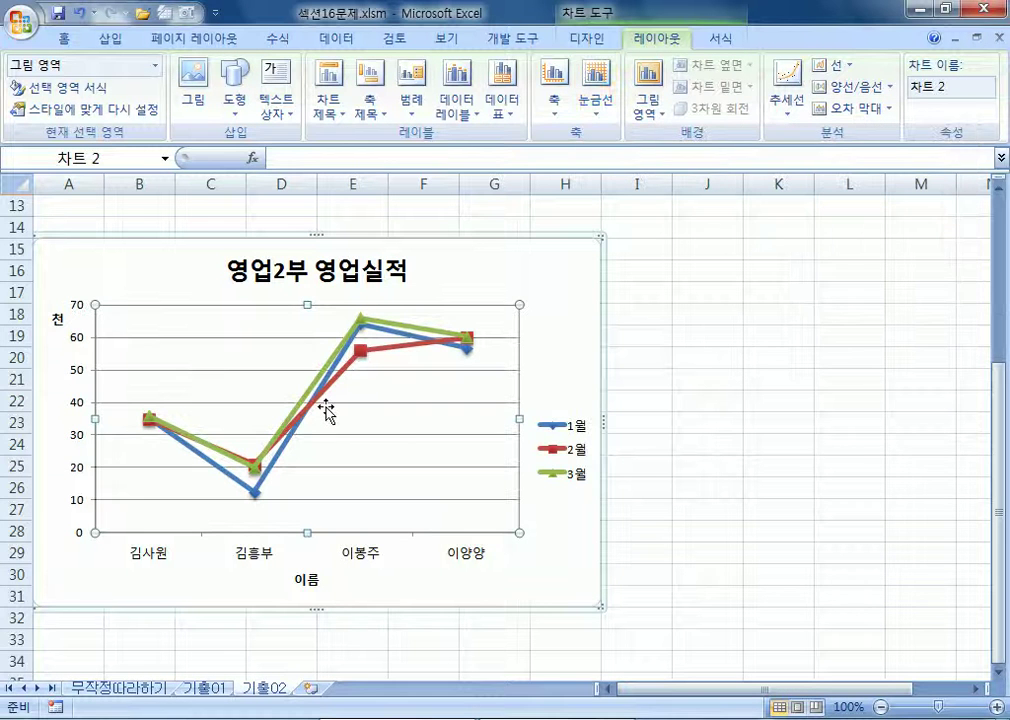
click(596, 100)
mouse_move(655, 134)
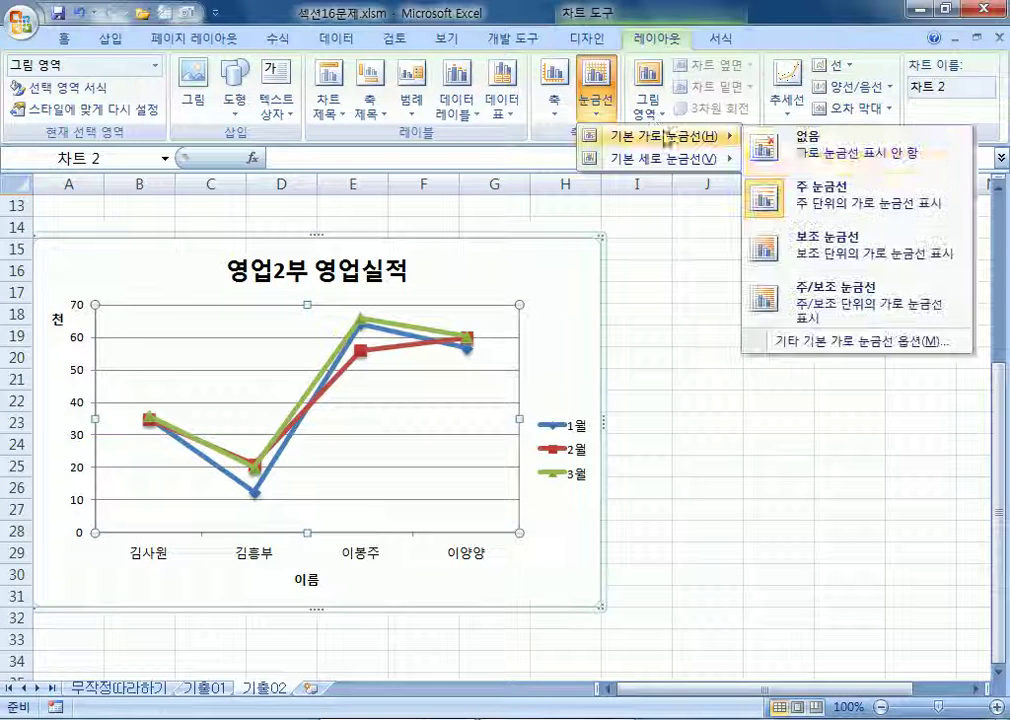
click(815, 160)
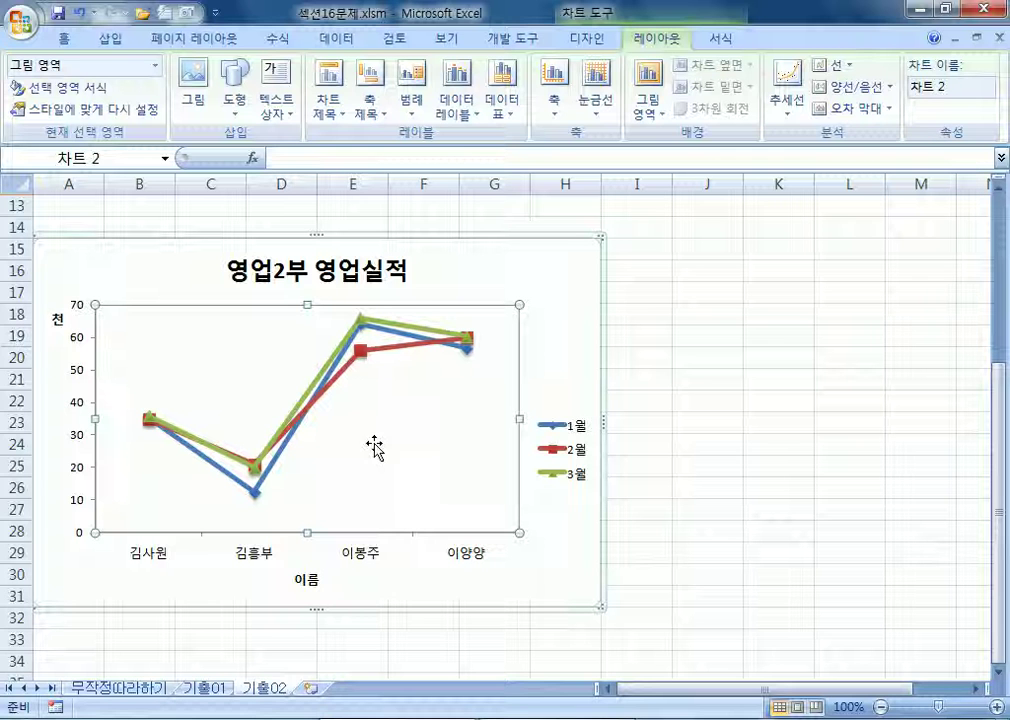
Set the line chart's plot area to a picture or texture fill in its format settings
key(ctrl+1)
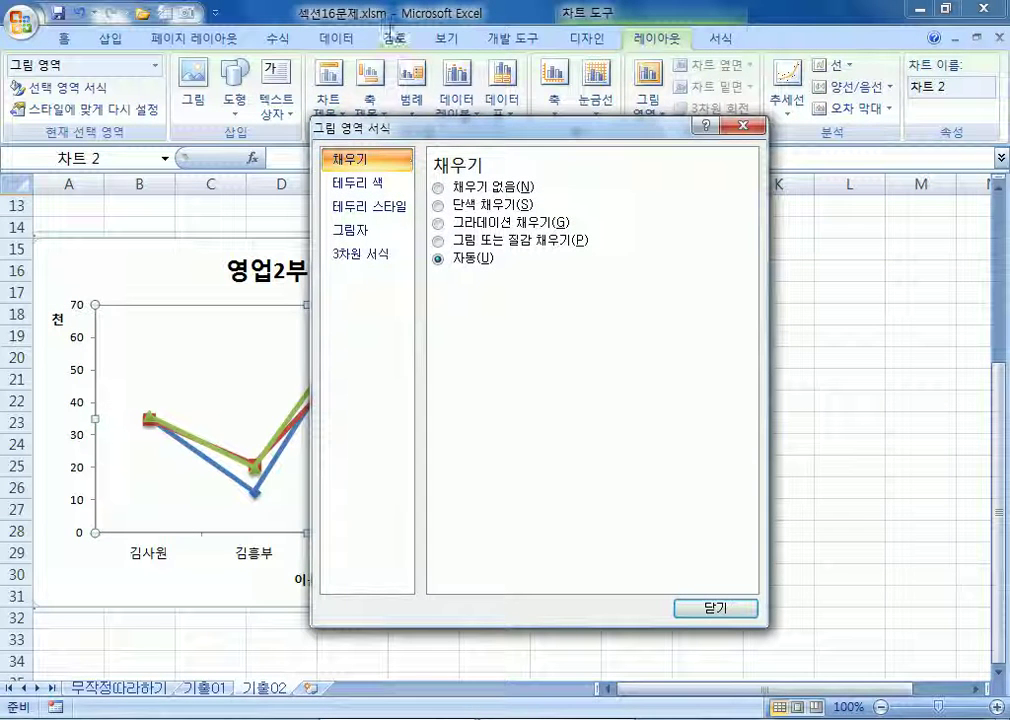
drag(375, 139, 572, 60)
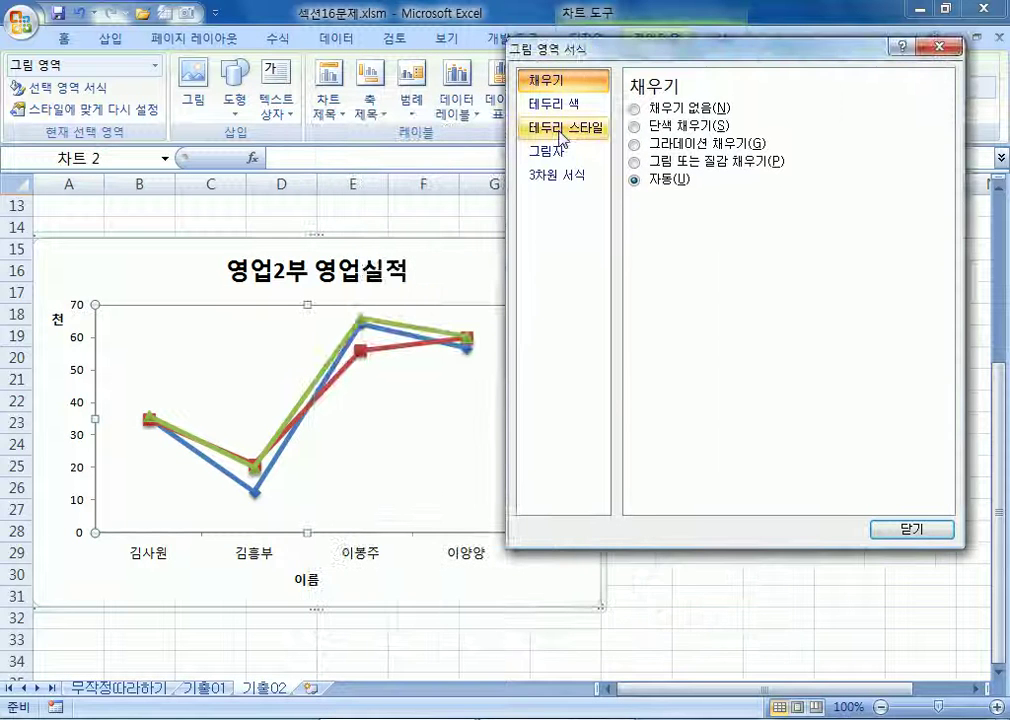
click(655, 163)
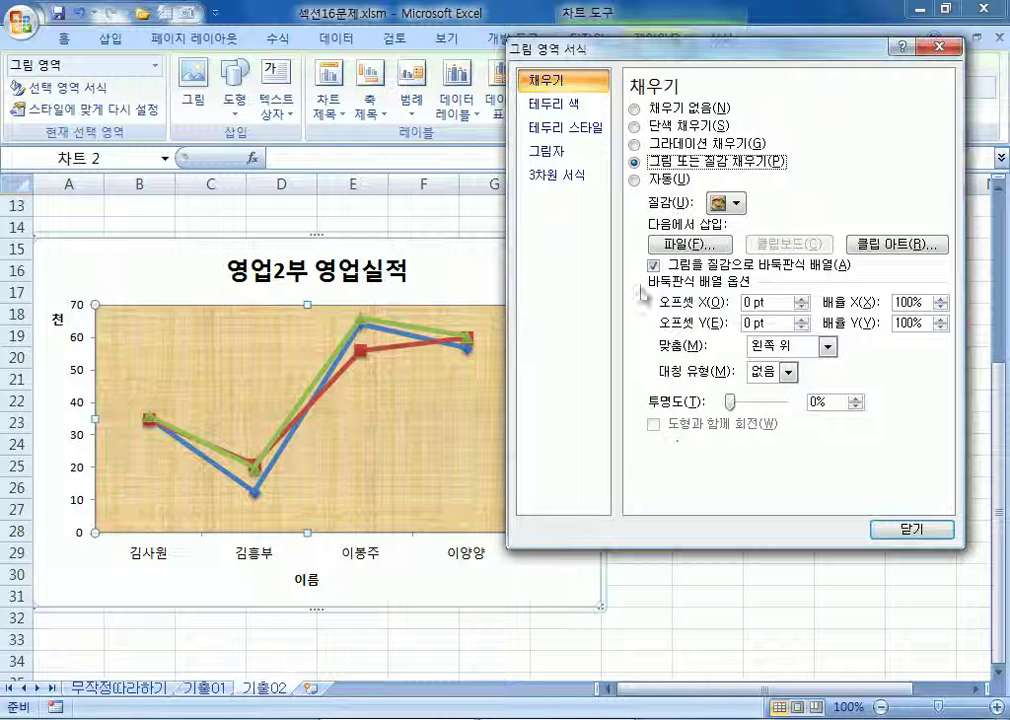
Fill the plot area with the picture file 그림2.bmp from the ITQ\Picture folder in the documents library
click(690, 244)
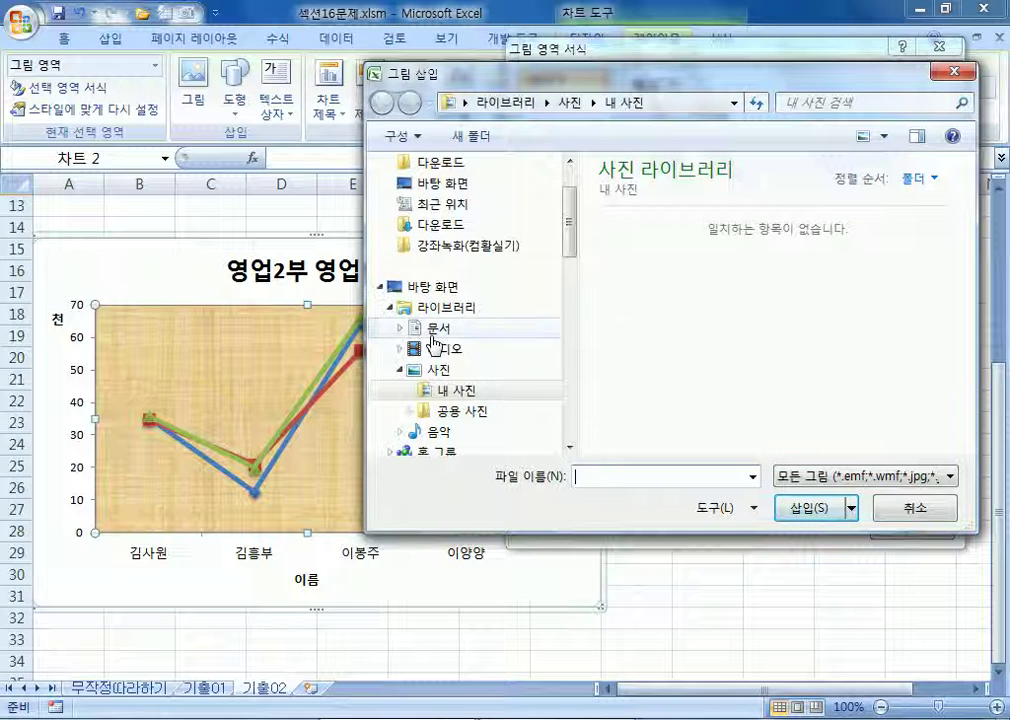
click(435, 328)
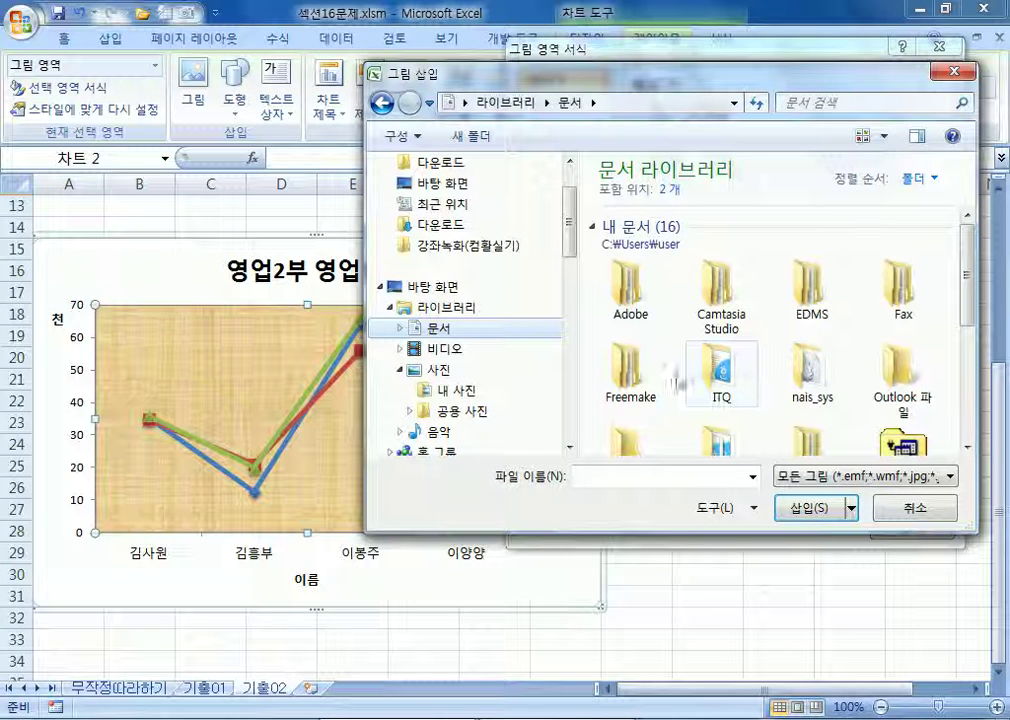
double_click(722, 382)
double_click(636, 255)
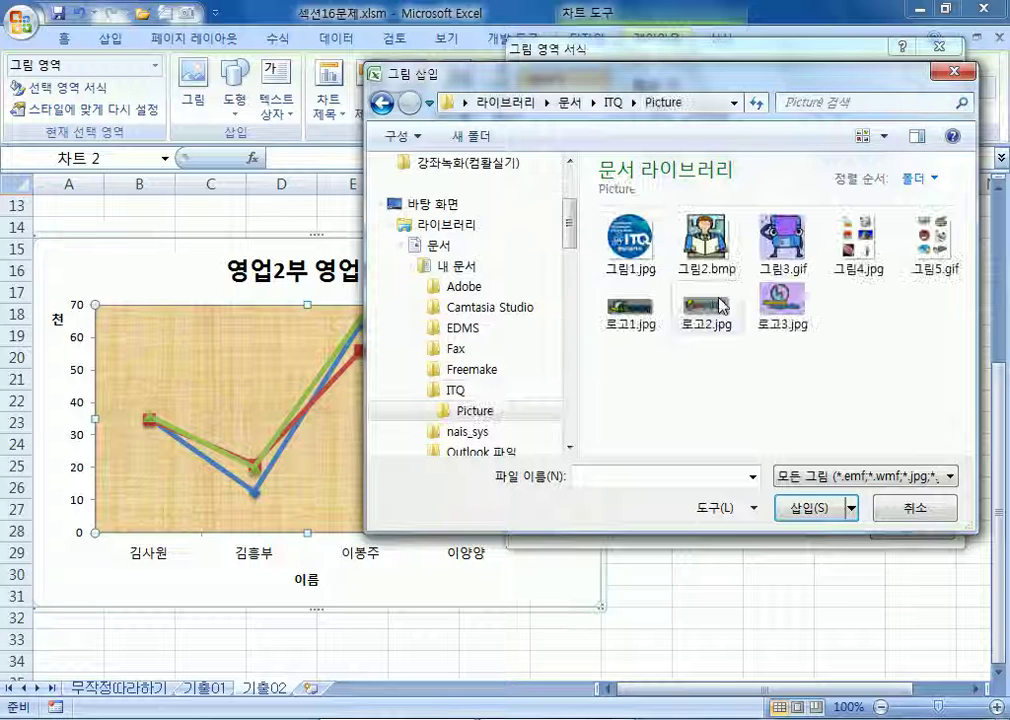
click(716, 243)
double_click(716, 243)
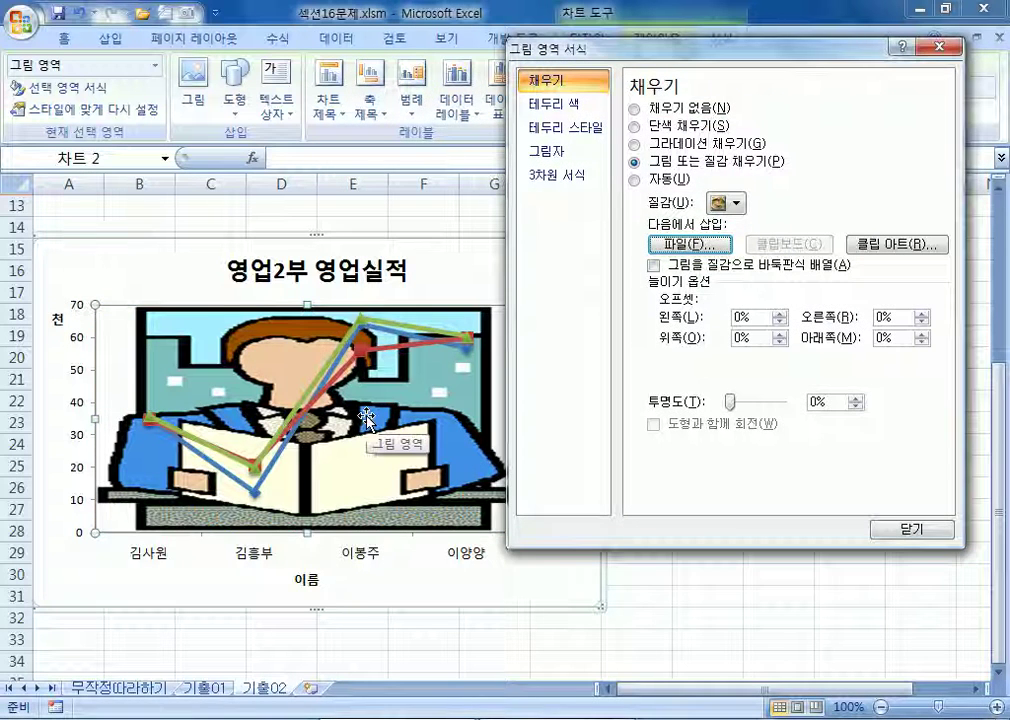
Fill the plot area with the light grey speckled texture that sits beside 화강암 in the texture choices
click(721, 205)
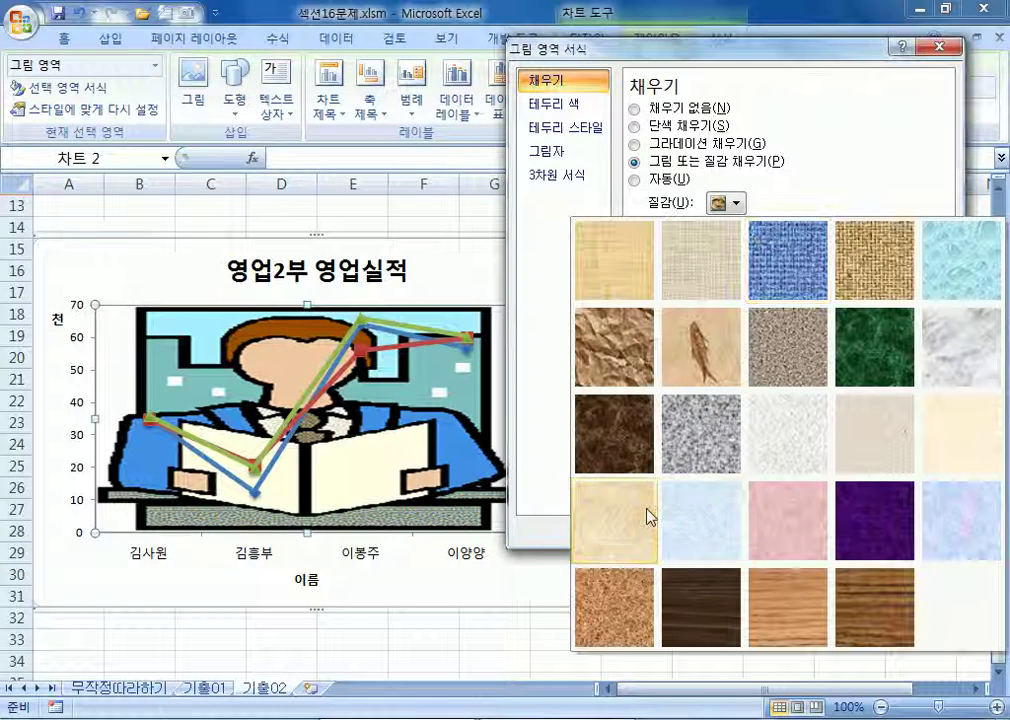
click(782, 425)
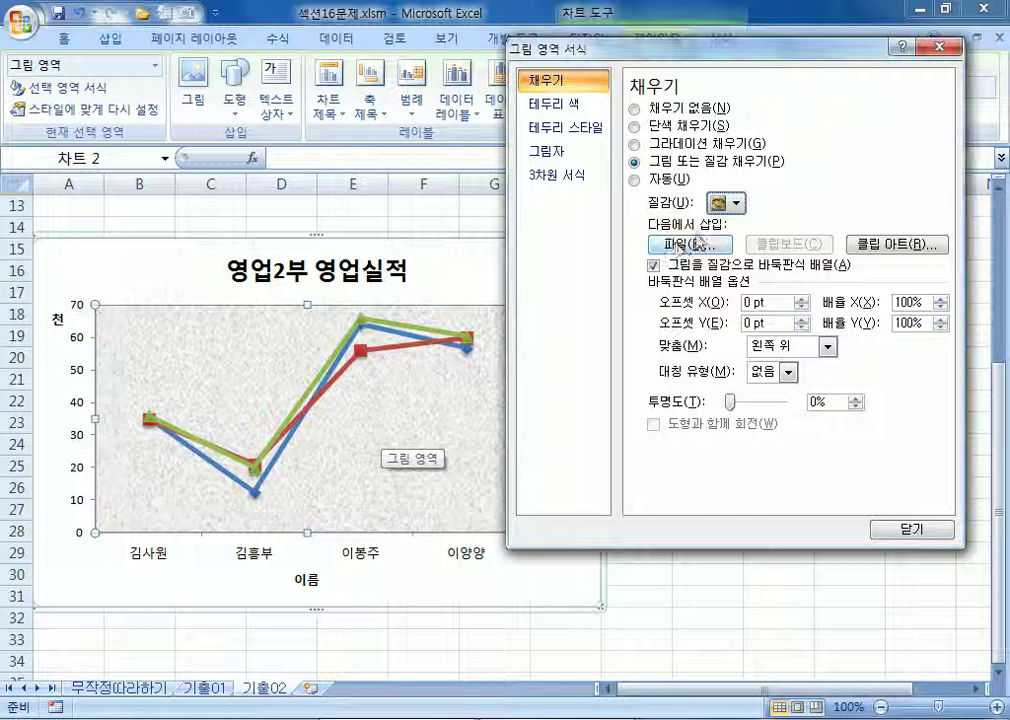
click(736, 203)
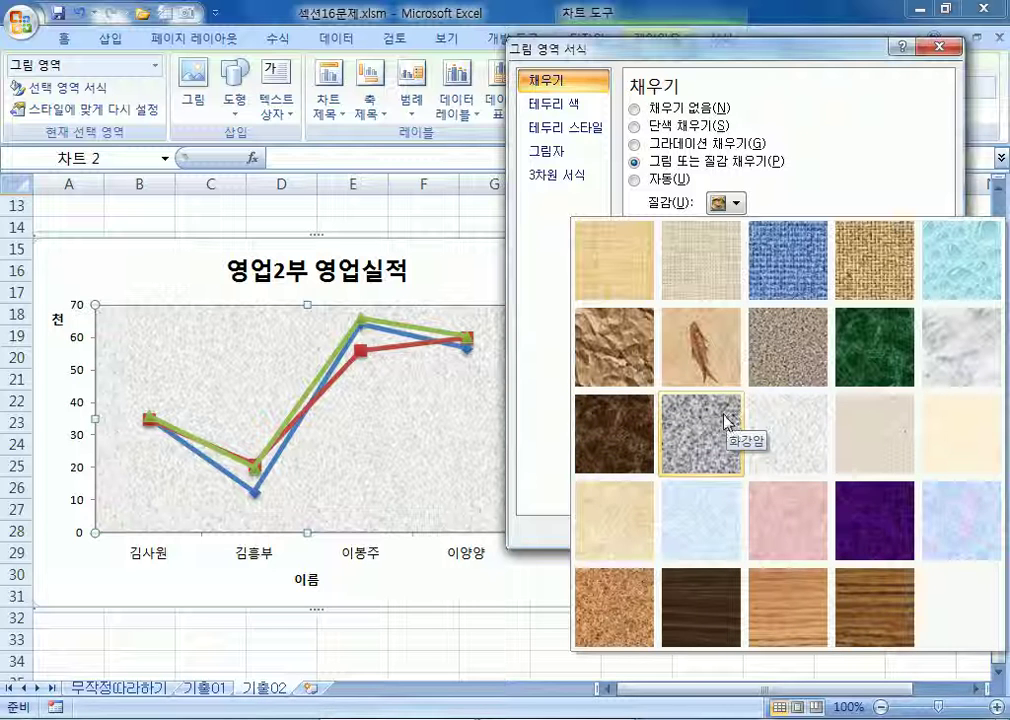
click(797, 438)
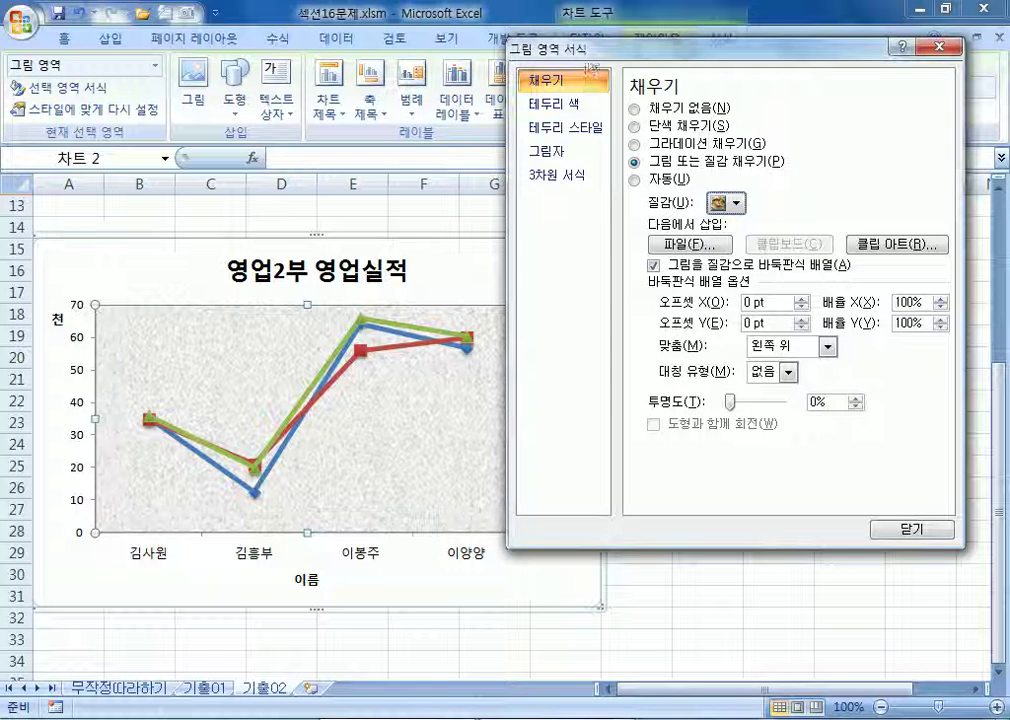
Set the legend position to 아래쪽 and apply the light aqua shape style to the legend
drag(591, 68, 750, 70)
click(550, 455)
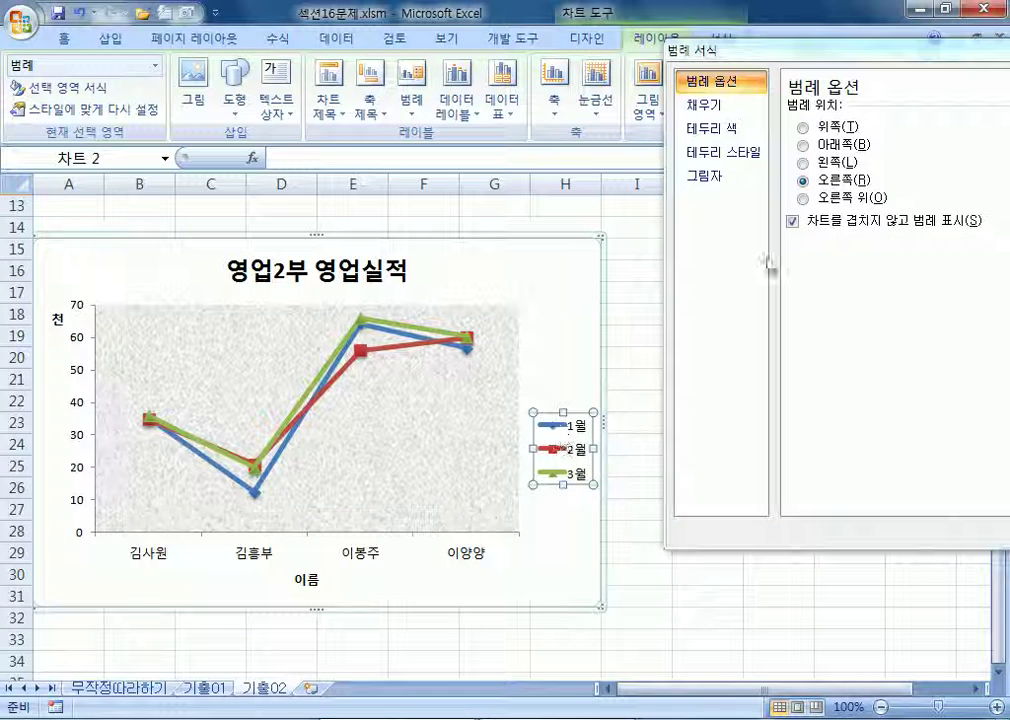
click(802, 144)
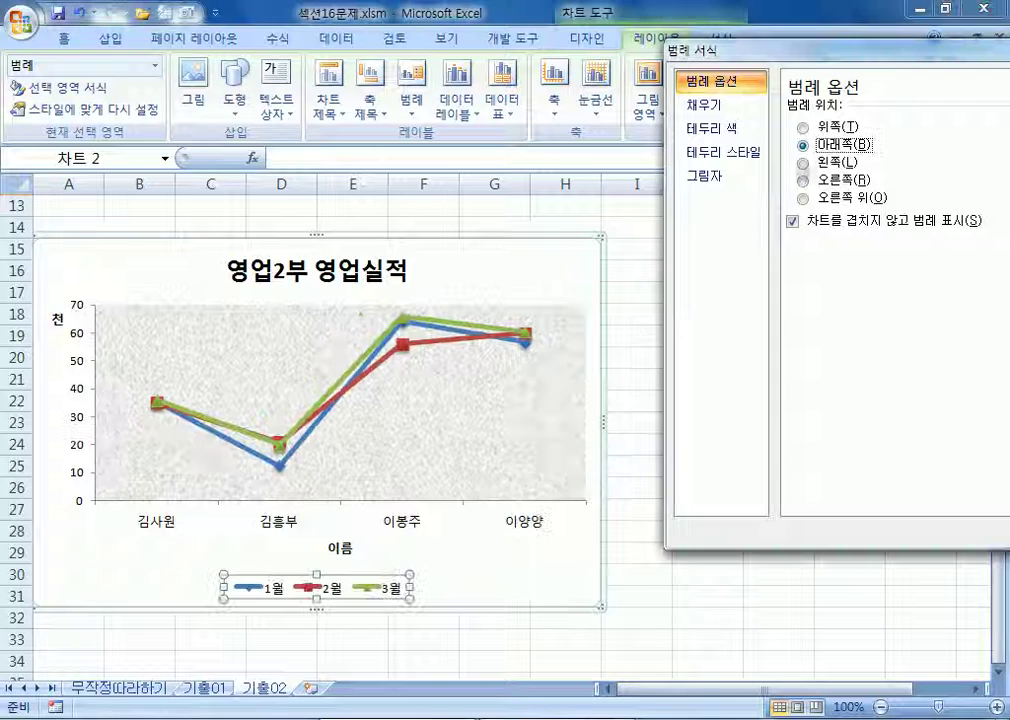
click(442, 582)
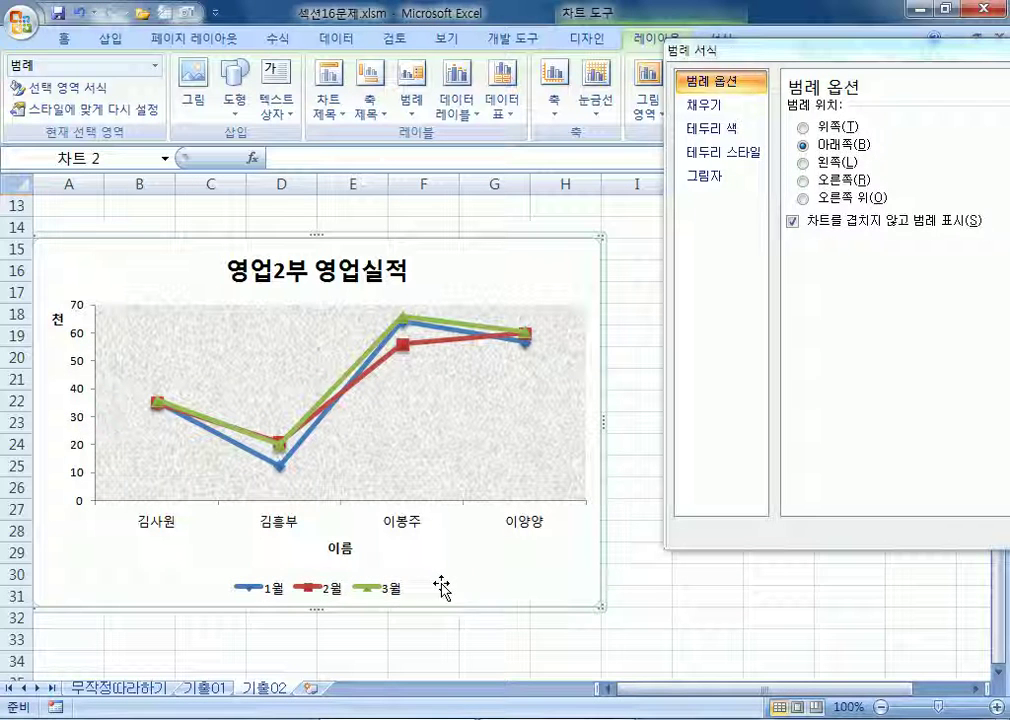
click(398, 590)
drag(838, 52, 847, 242)
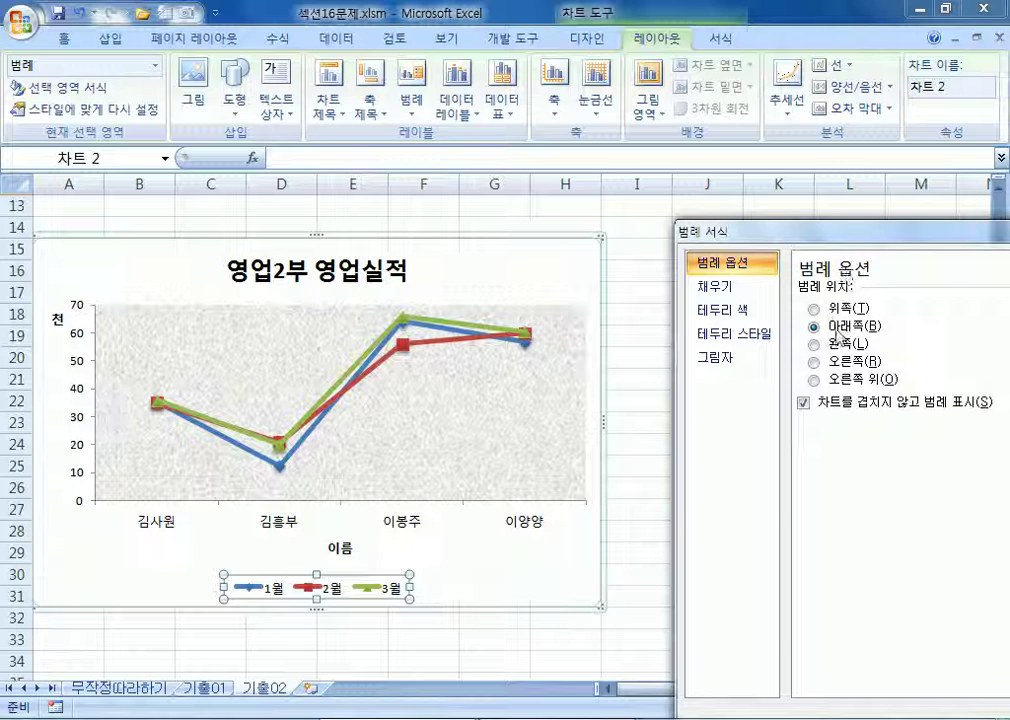
drag(840, 240, 615, 160)
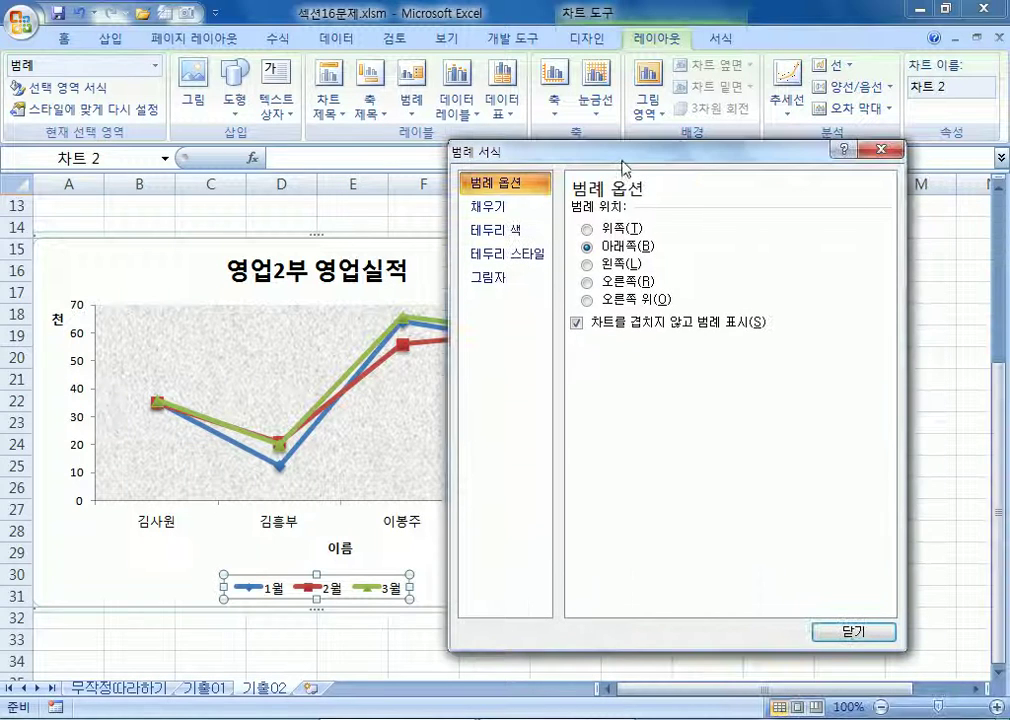
click(880, 149)
click(724, 40)
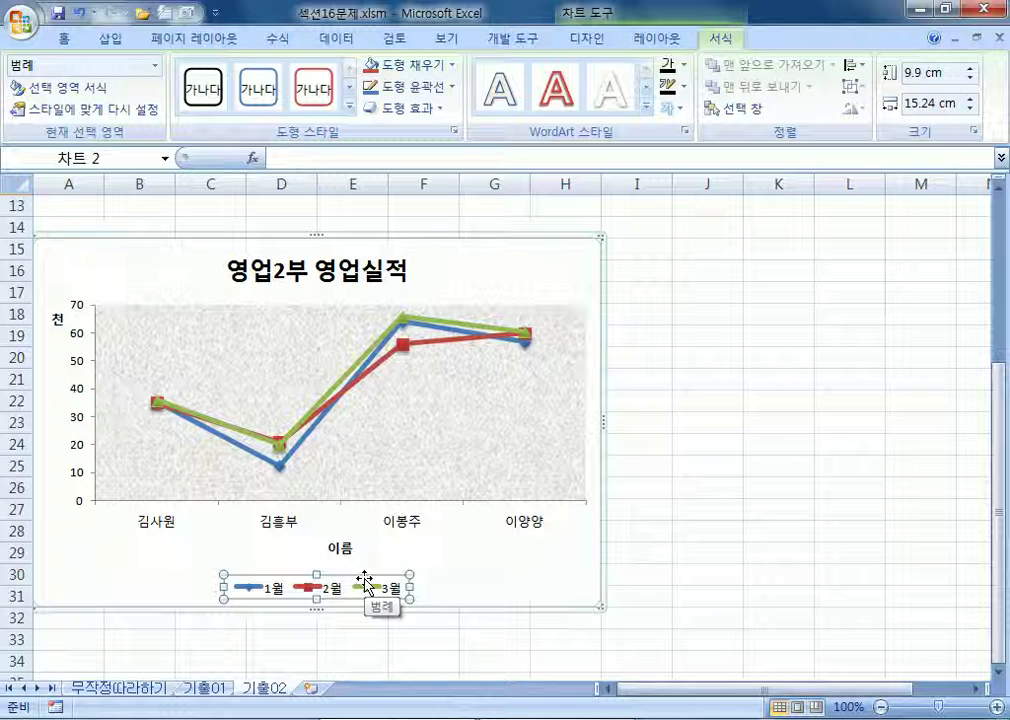
click(350, 110)
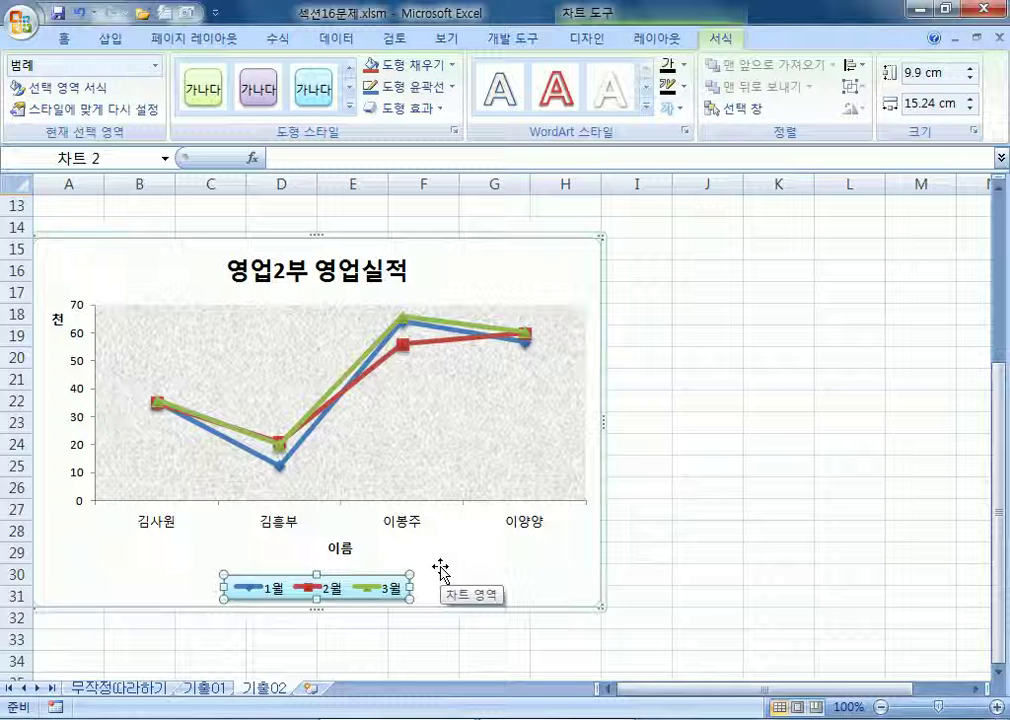
Give the chart area a 2 pt border with rounded corners (둥근 모서리)
click(564, 277)
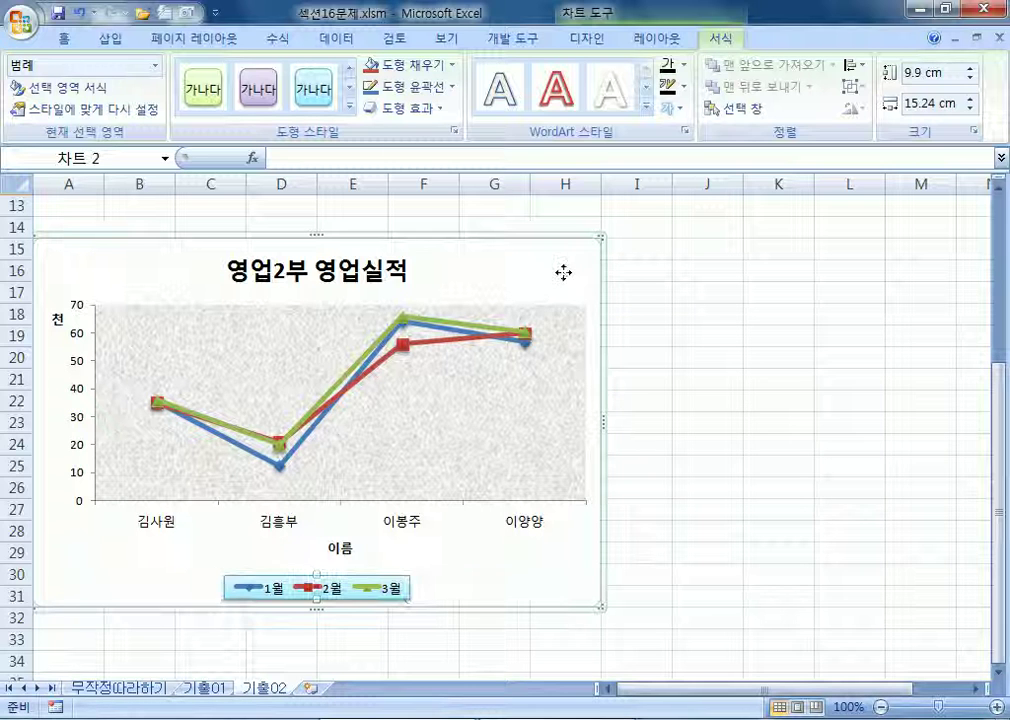
double_click(564, 281)
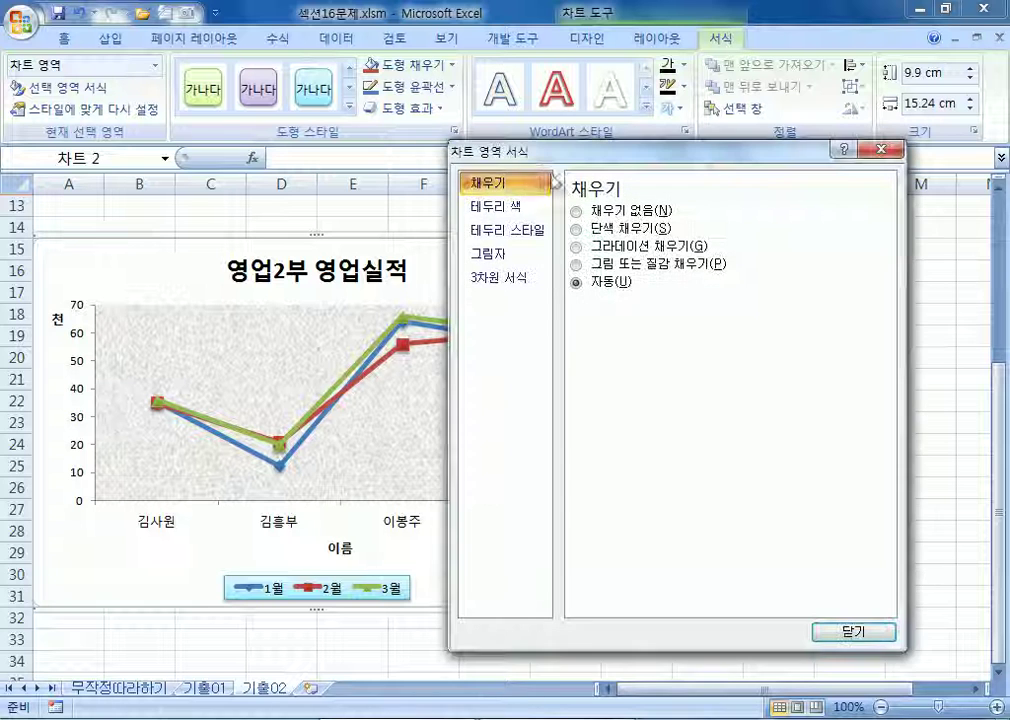
drag(615, 152, 847, 174)
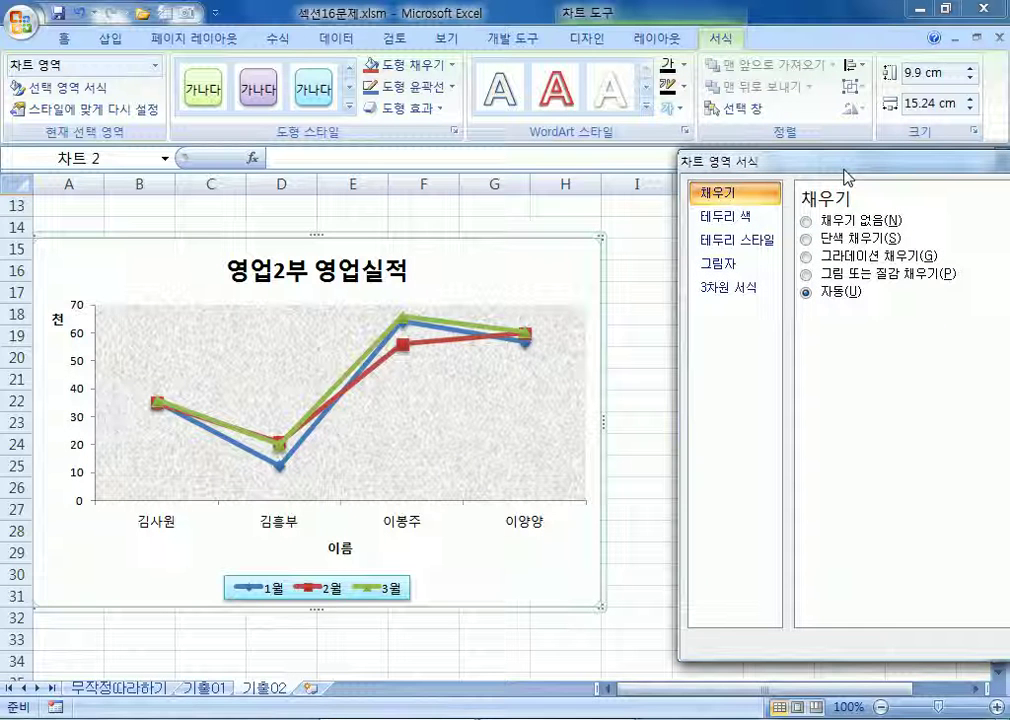
click(768, 240)
click(961, 214)
click(962, 214)
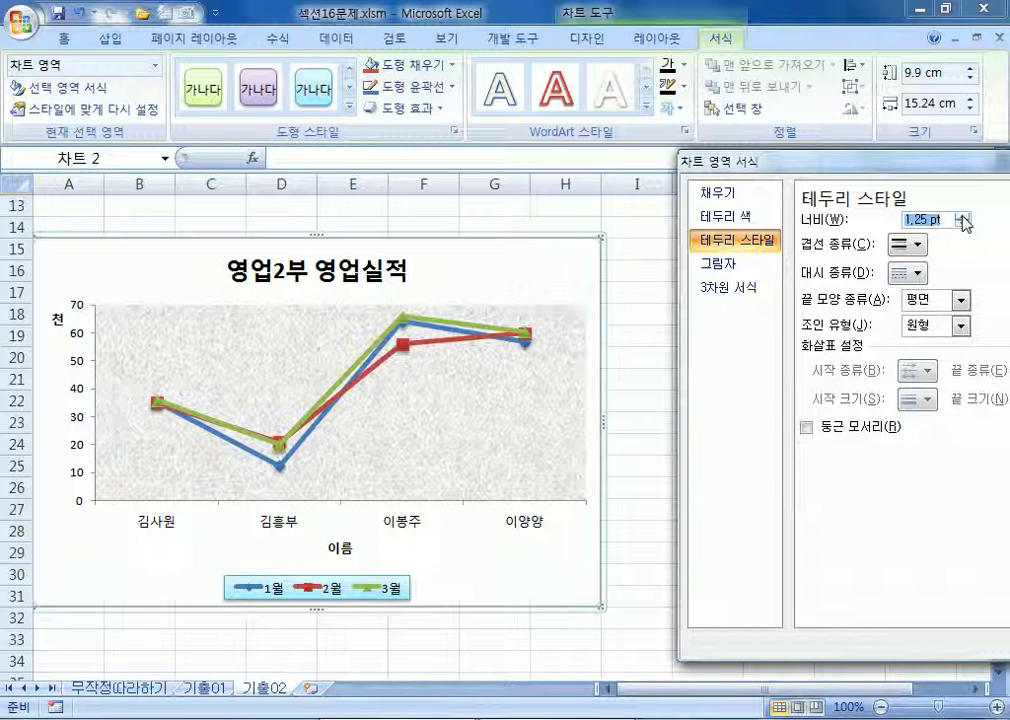
click(962, 214)
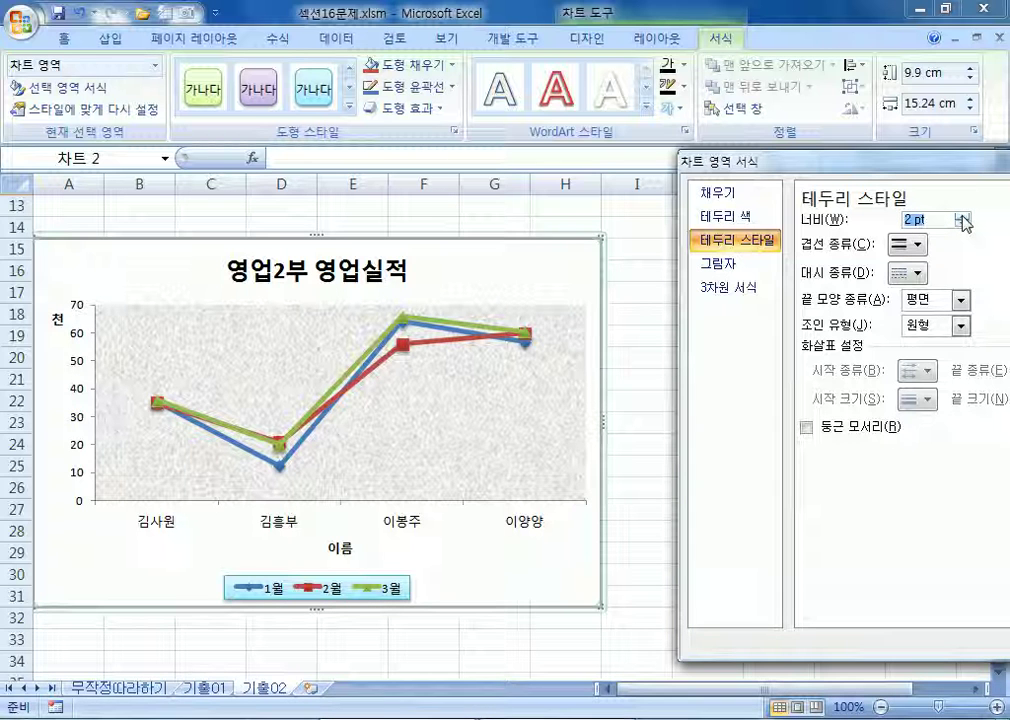
click(806, 428)
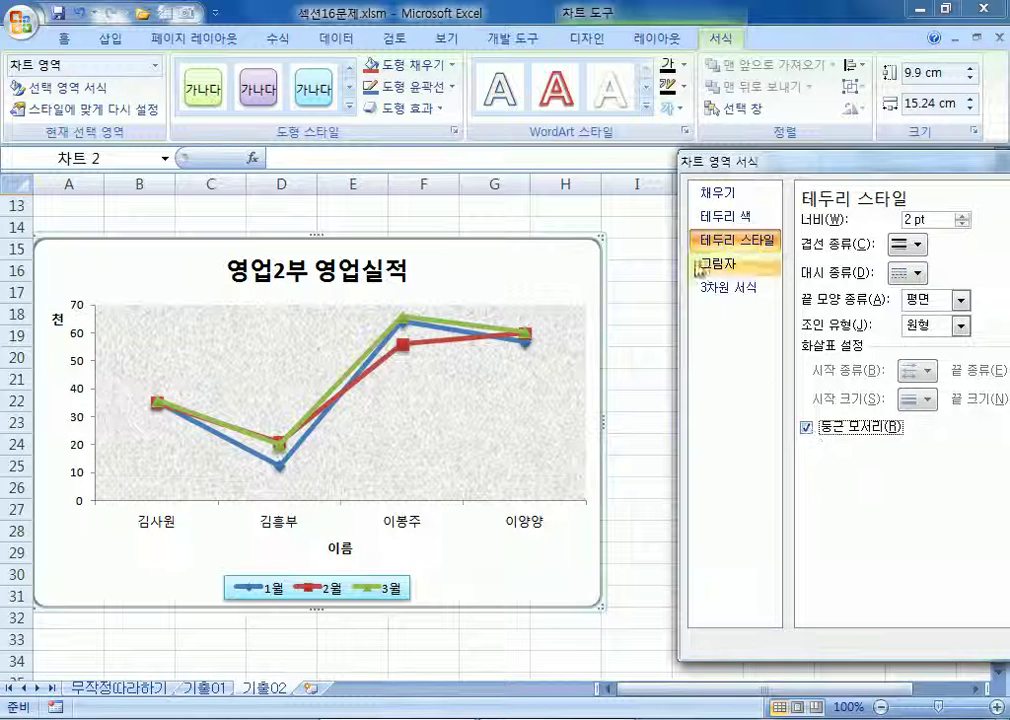
click(648, 224)
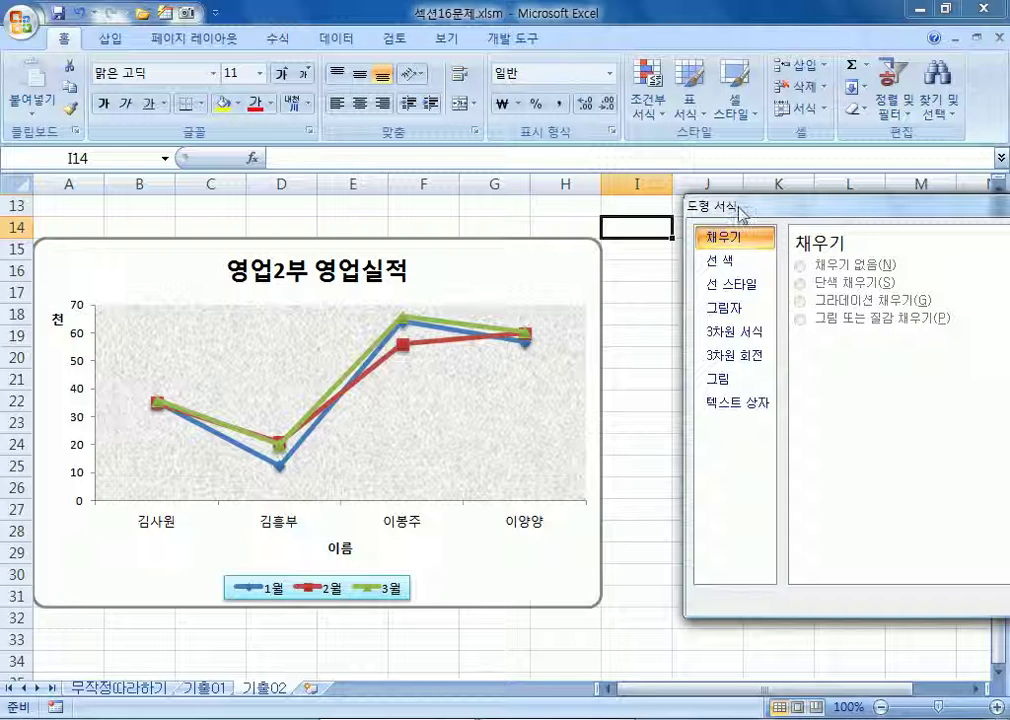
click(517, 298)
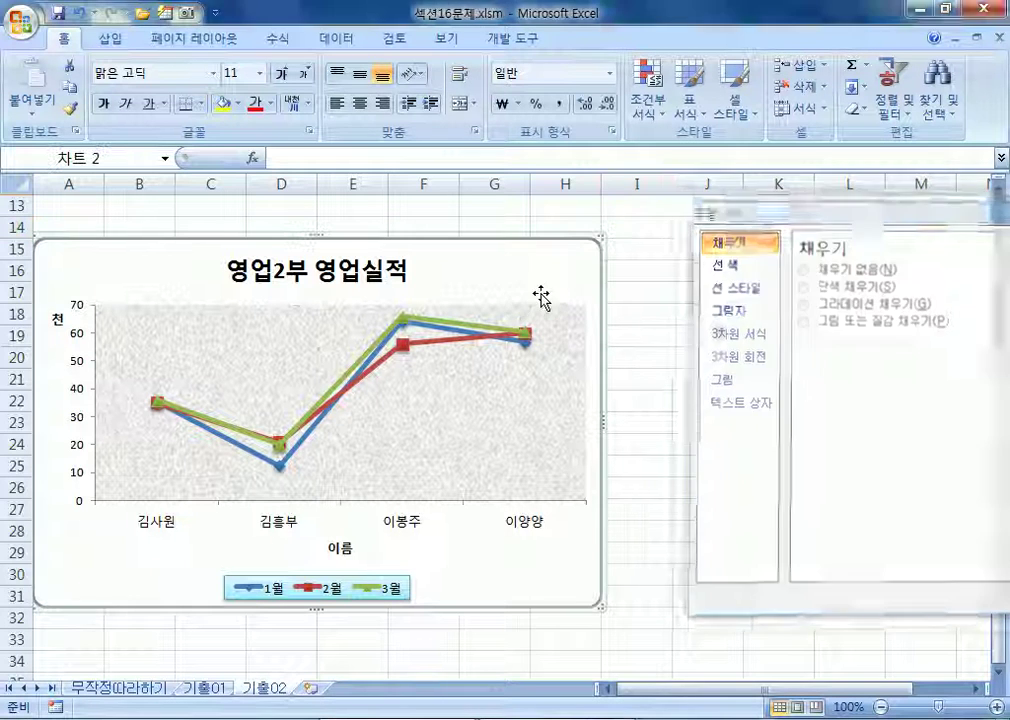